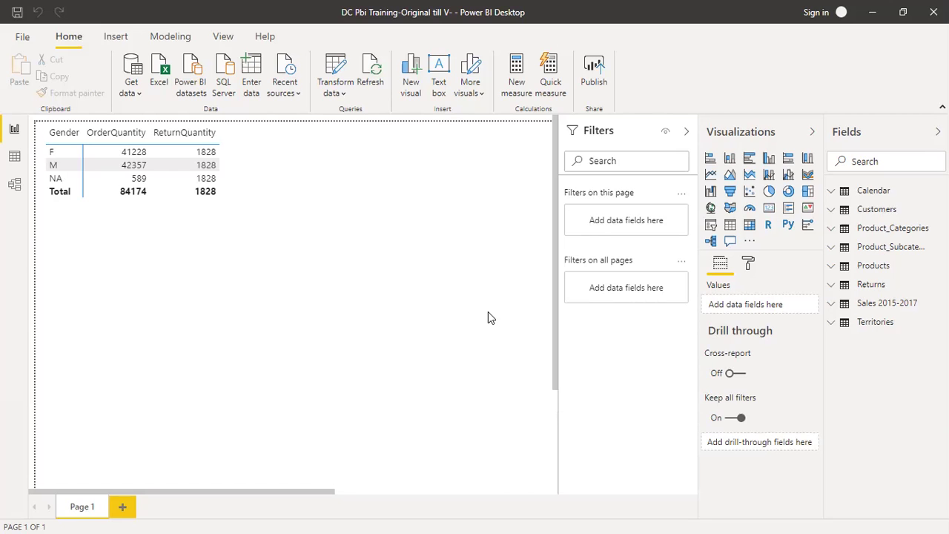
- Open the data model diagram and collapse the Properties and Fields panes
click(15, 184)
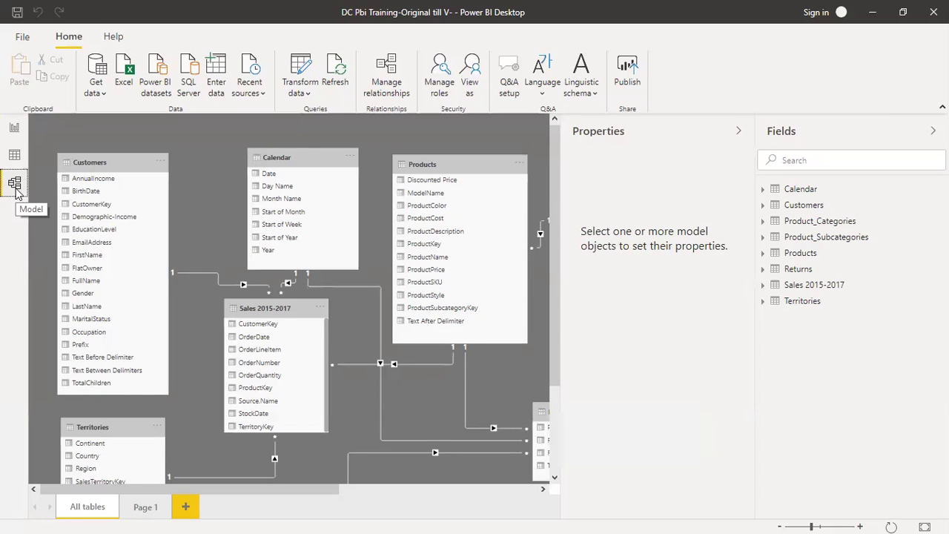
click(739, 132)
click(932, 130)
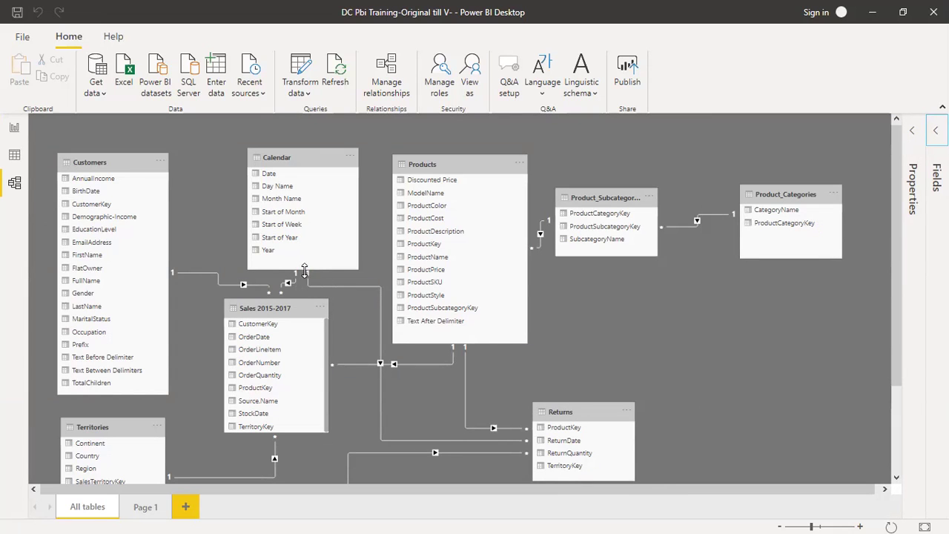
- Examine the relationship lines between the lookup tables and the Sales 2015-2017 and Returns tables throughout the model diagram
mouse_move(898, 249)
mouse_down()
mouse_move(894, 293)
mouse_move(892, 263)
mouse_up()
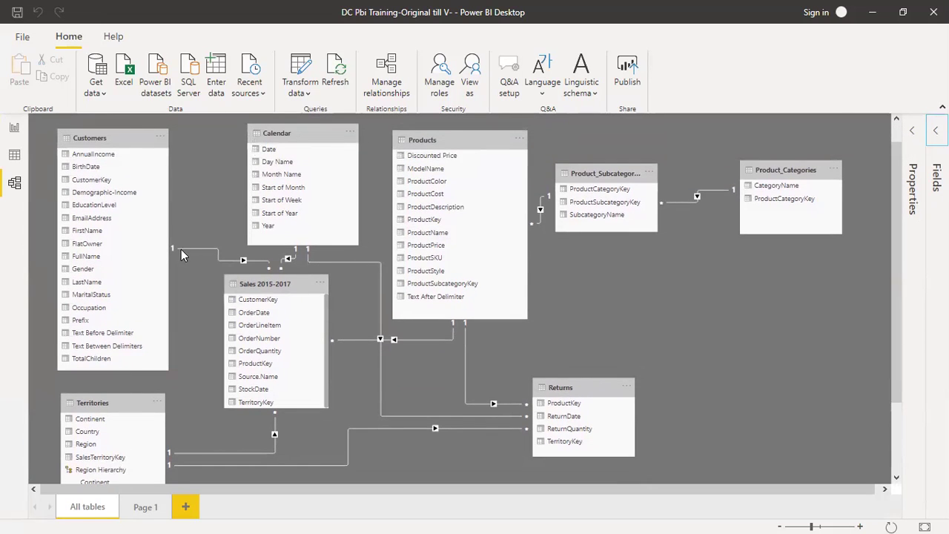
click(261, 266)
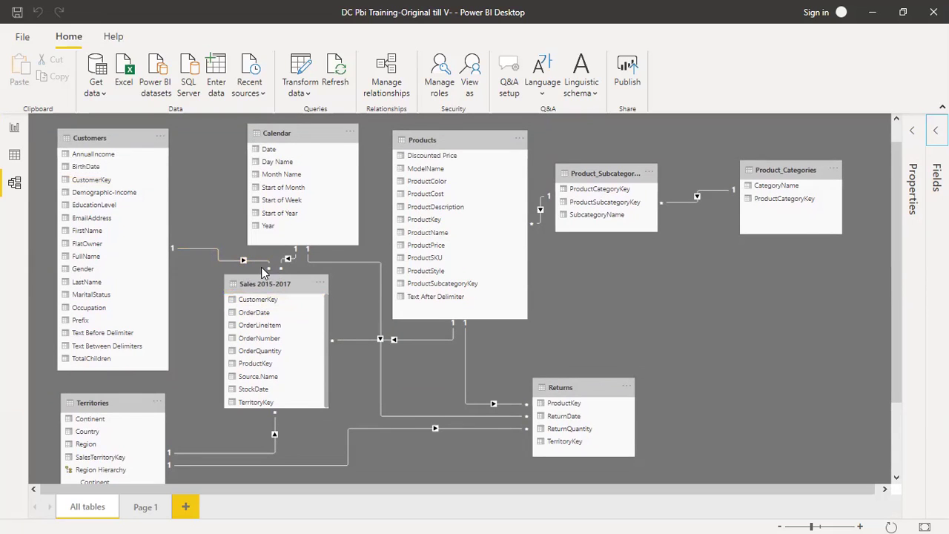
scroll(890, 257, down, 2)
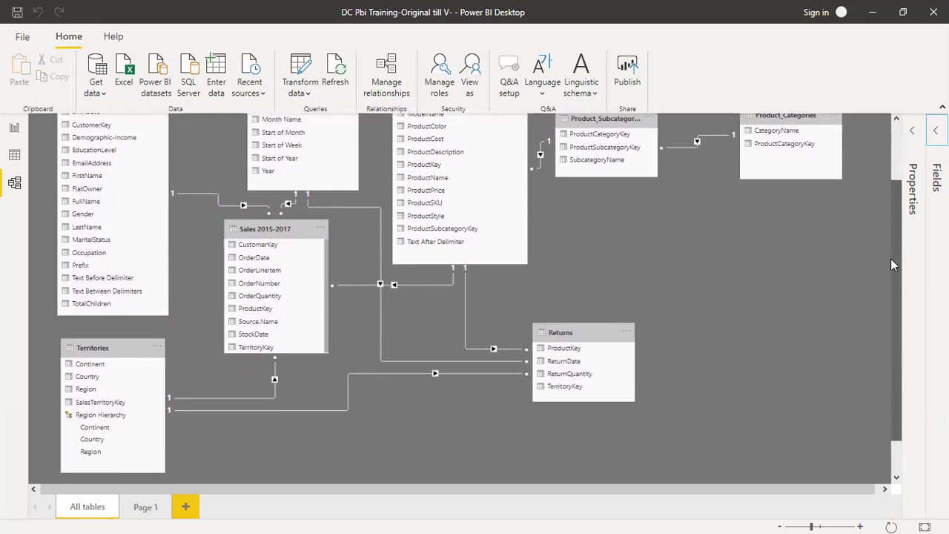
scroll(889, 271, up, 1)
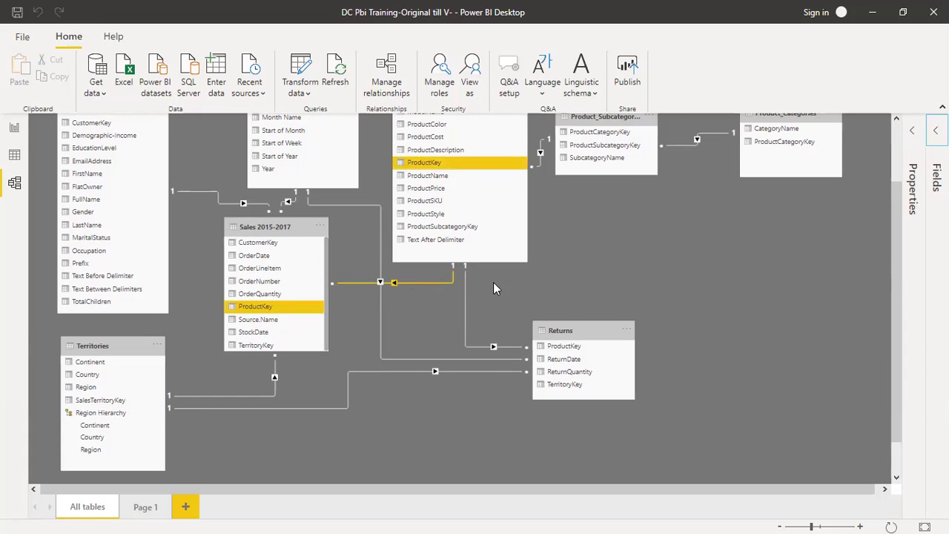
drag(892, 286, 882, 228)
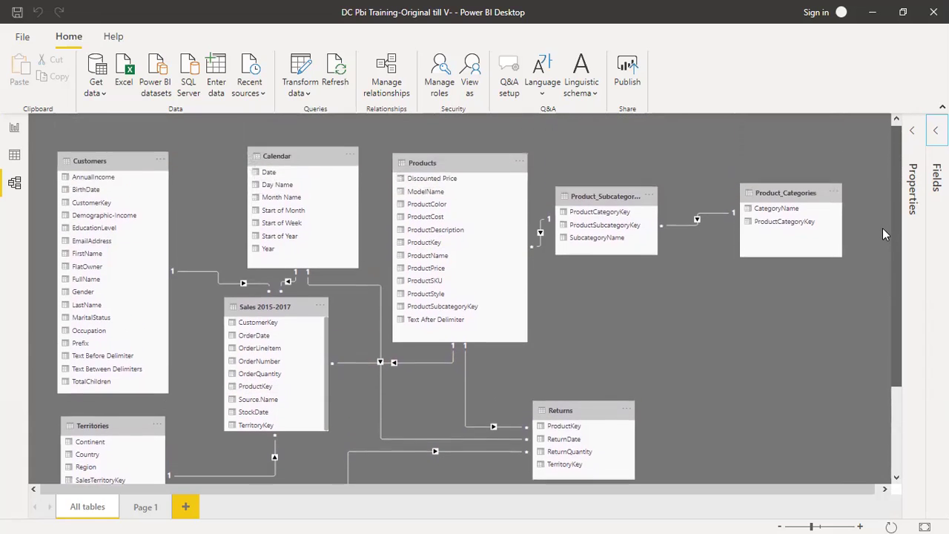
- Compare the Customers, Calendar, Products and Product_Subcategories lookup tables with the Sales 2015-2017 and Returns data tables
mouse_move(100, 166)
mouse_down()
mouse_move(97, 145)
mouse_move(97, 158)
mouse_up()
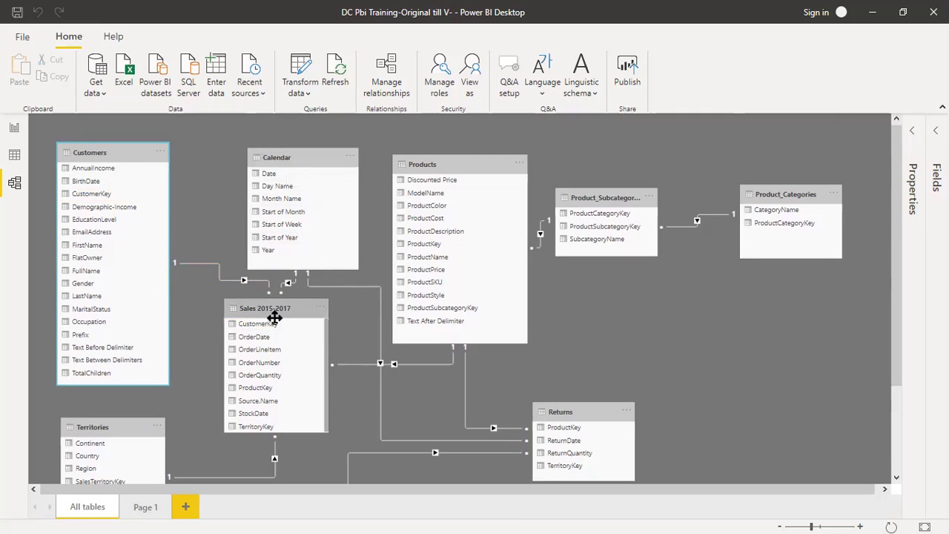
click(564, 410)
click(245, 308)
click(571, 410)
scroll(499, 331, down, 1)
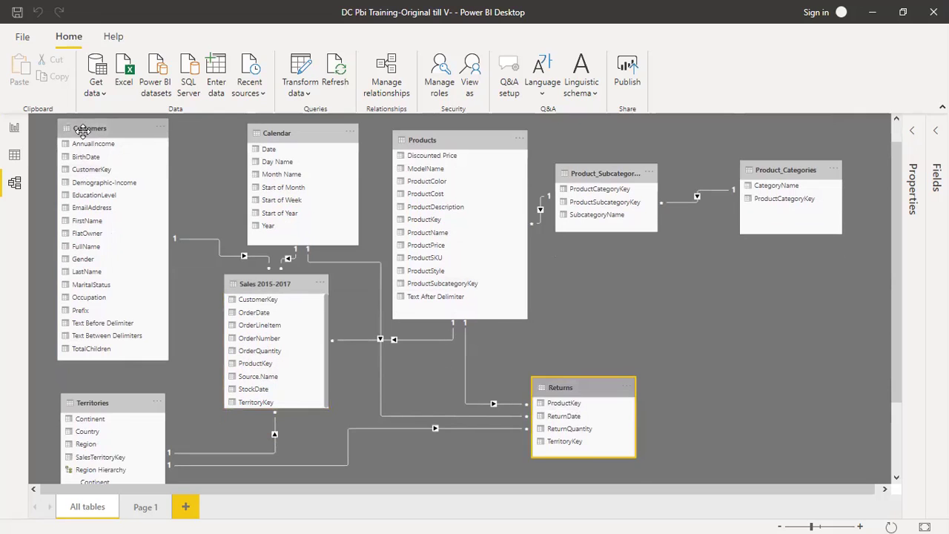
scroll(98, 128, up, 1)
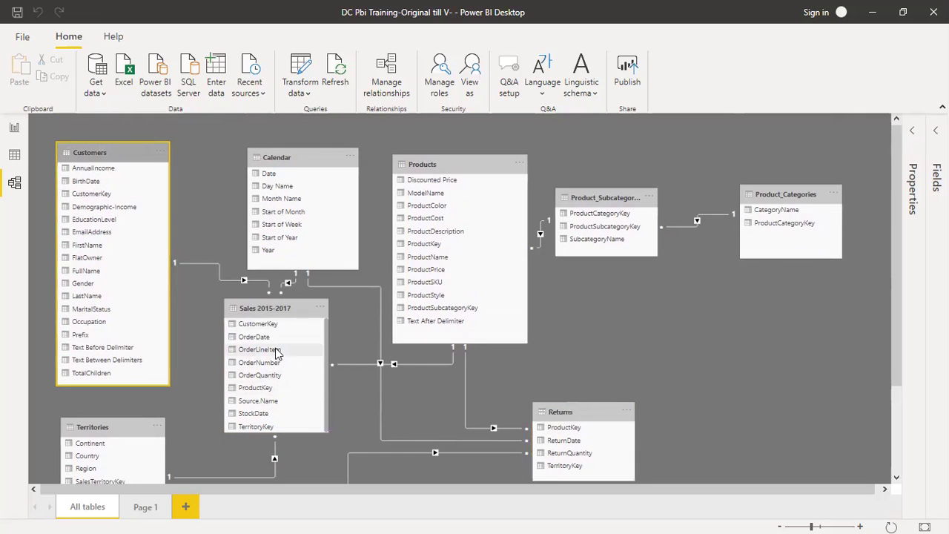
click(293, 157)
click(289, 309)
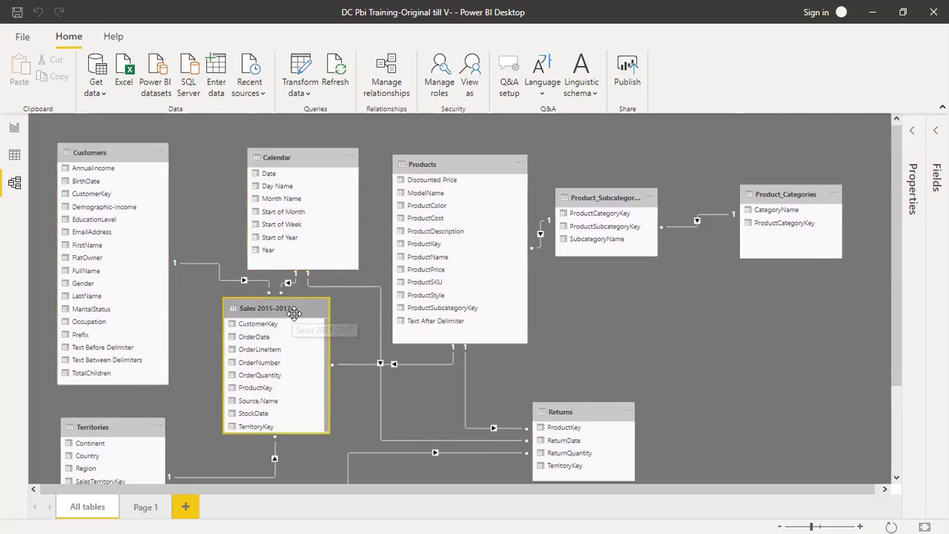
click(448, 163)
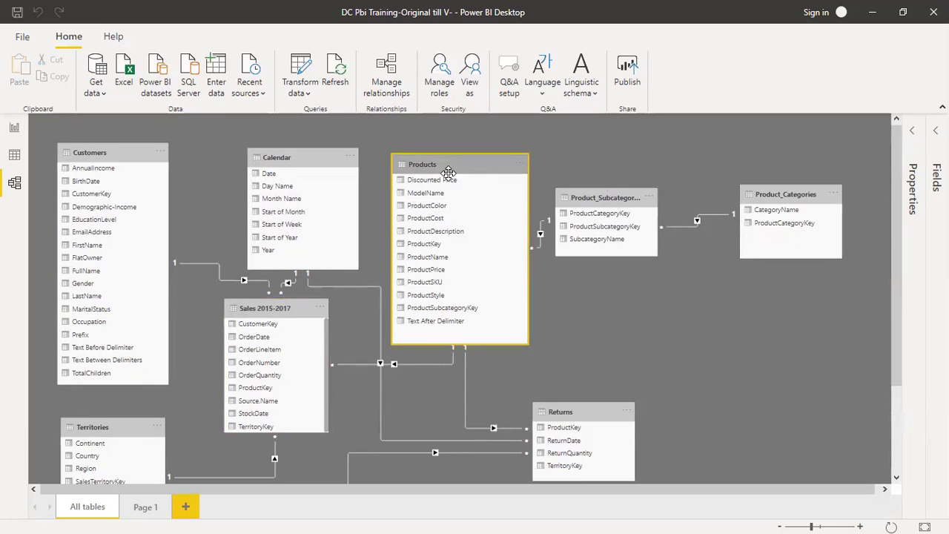
click(289, 309)
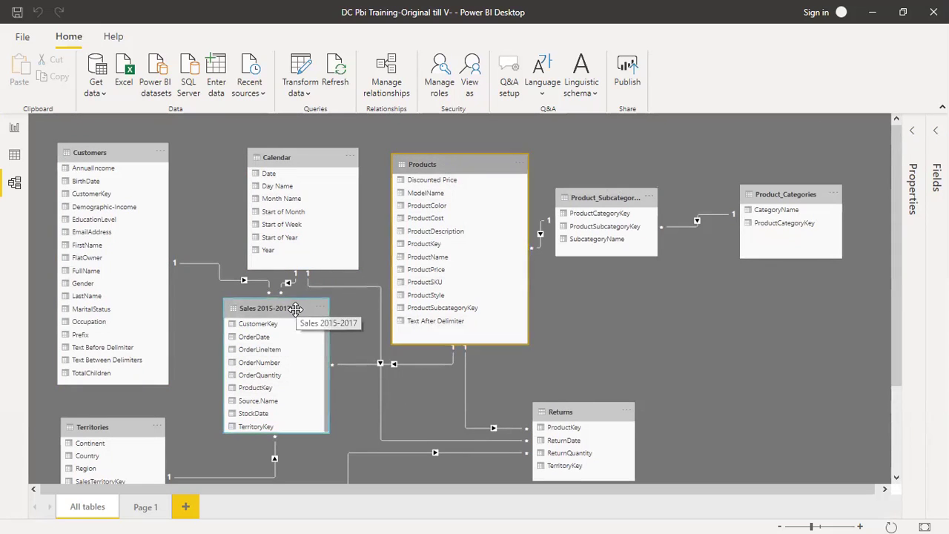
click(608, 194)
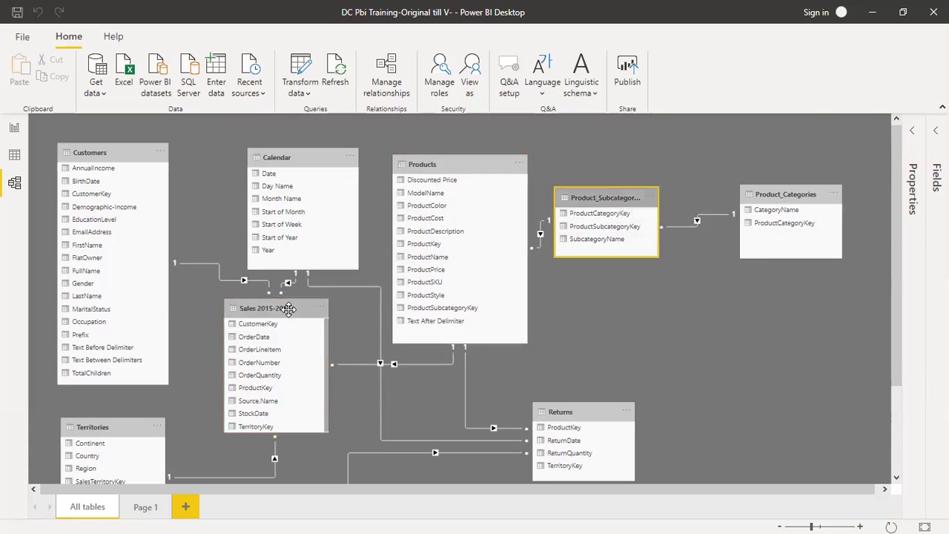
click(290, 308)
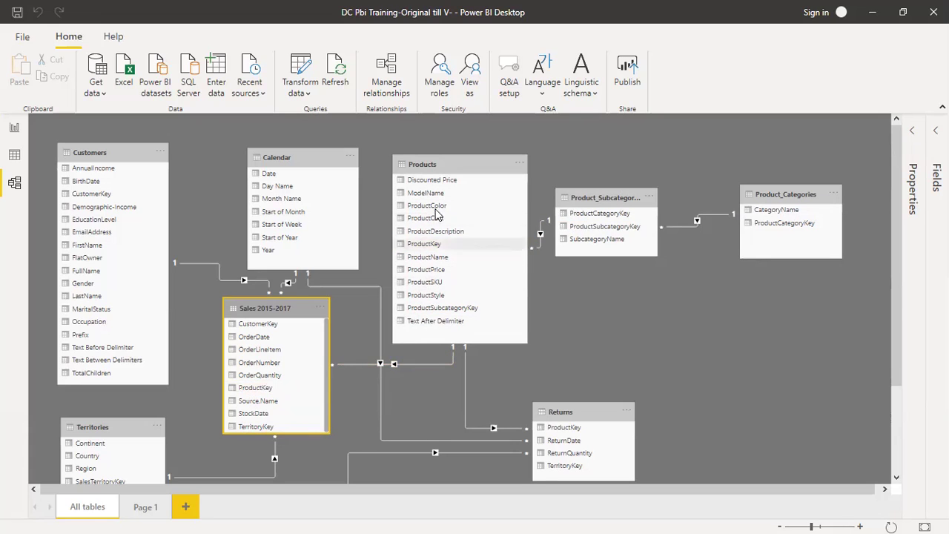
- Rearrange the diagram by shifting Products slightly up, Sales 2015-2017 slightly right and down, and Returns well below the other tables
drag(483, 160, 487, 138)
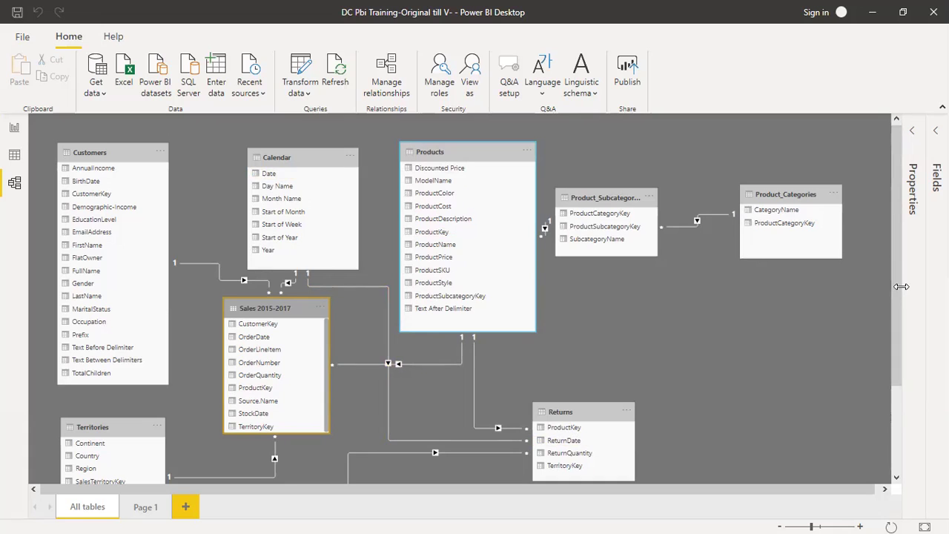
scroll(893, 310, down, 2)
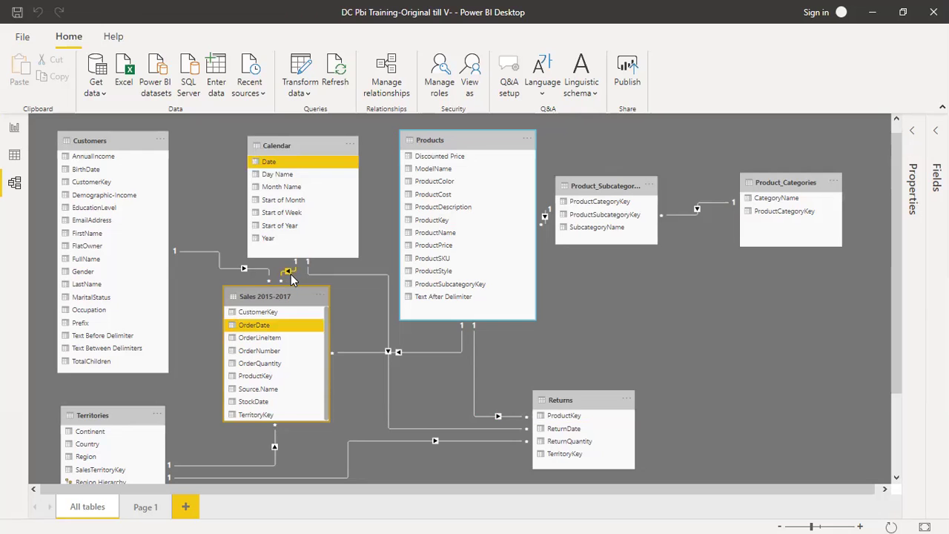
drag(893, 315, 898, 392)
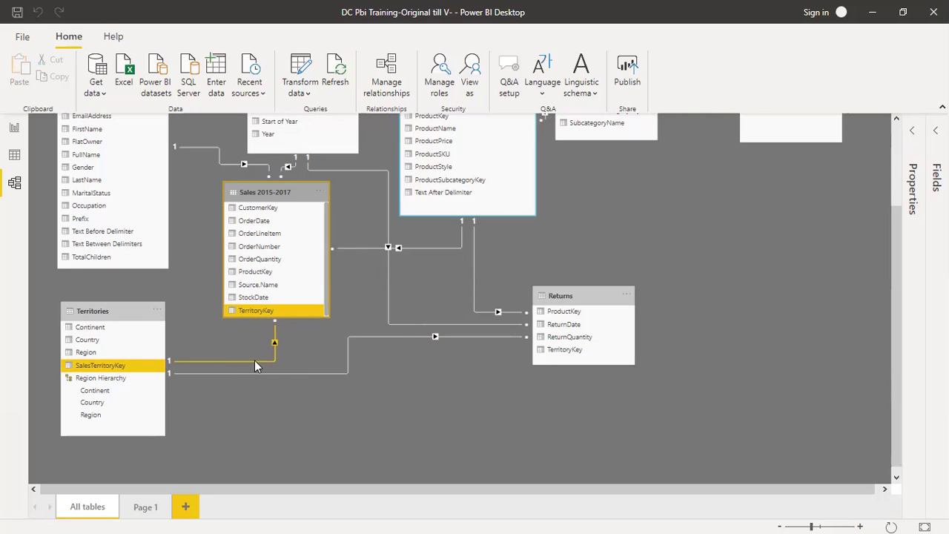
drag(895, 284, 895, 291)
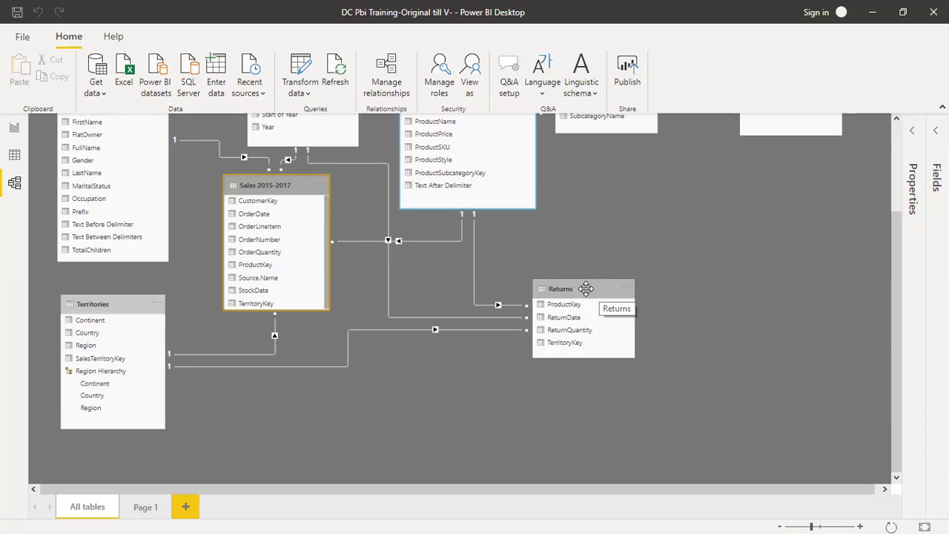
drag(586, 289, 600, 327)
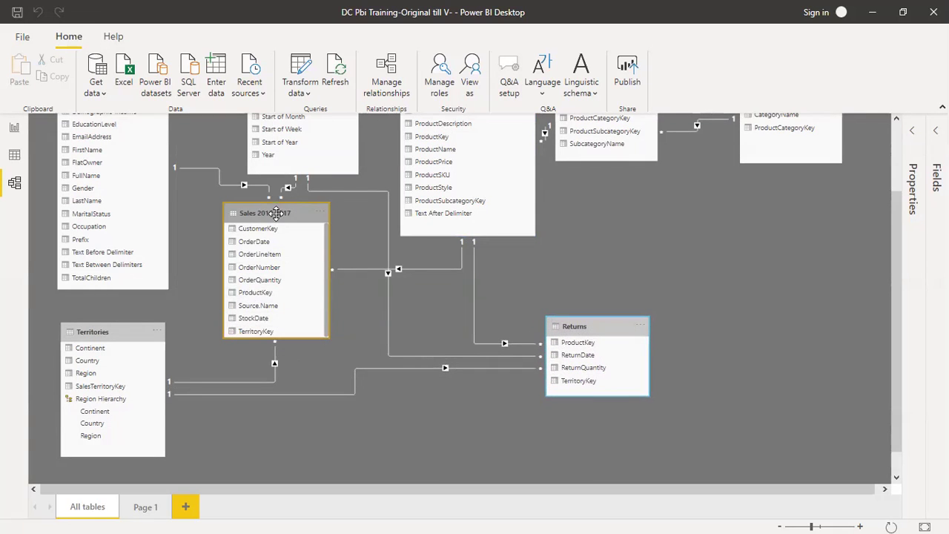
drag(272, 211, 288, 221)
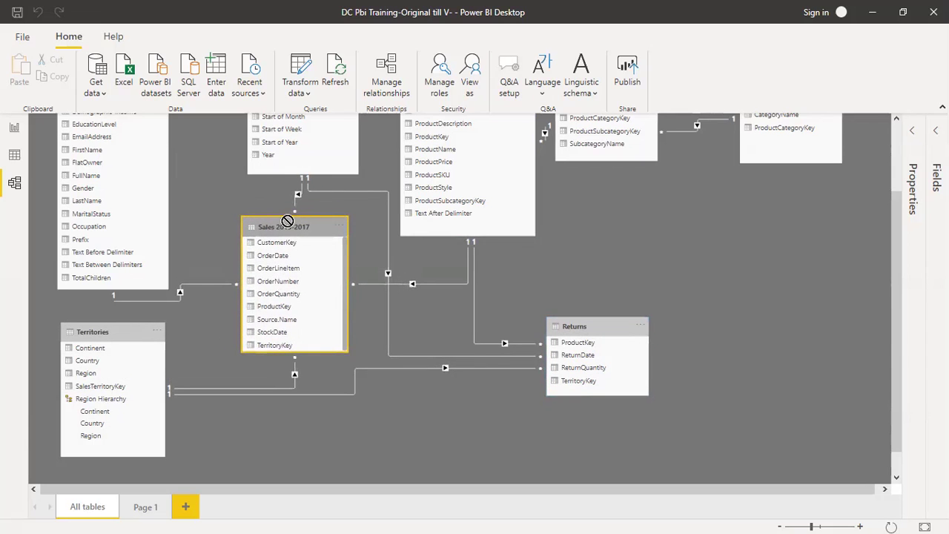
drag(599, 324, 601, 399)
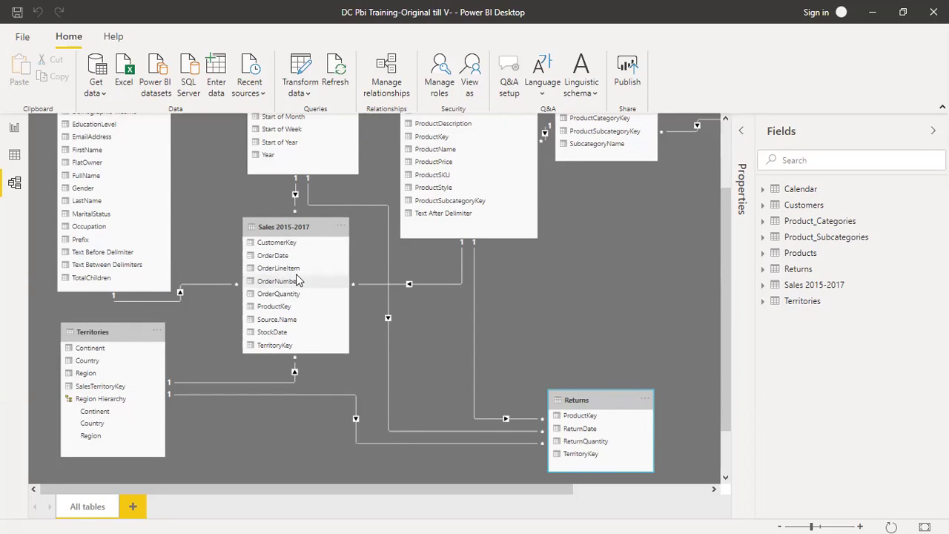
- Inspect the Returns and Sales 2015-2017 data tables and the Territories lookup table that both are related to
click(610, 402)
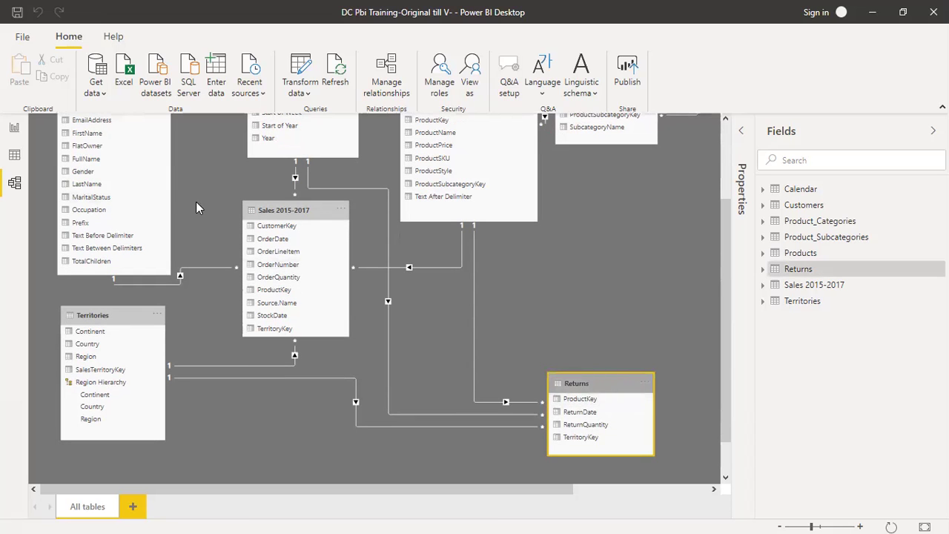
click(279, 213)
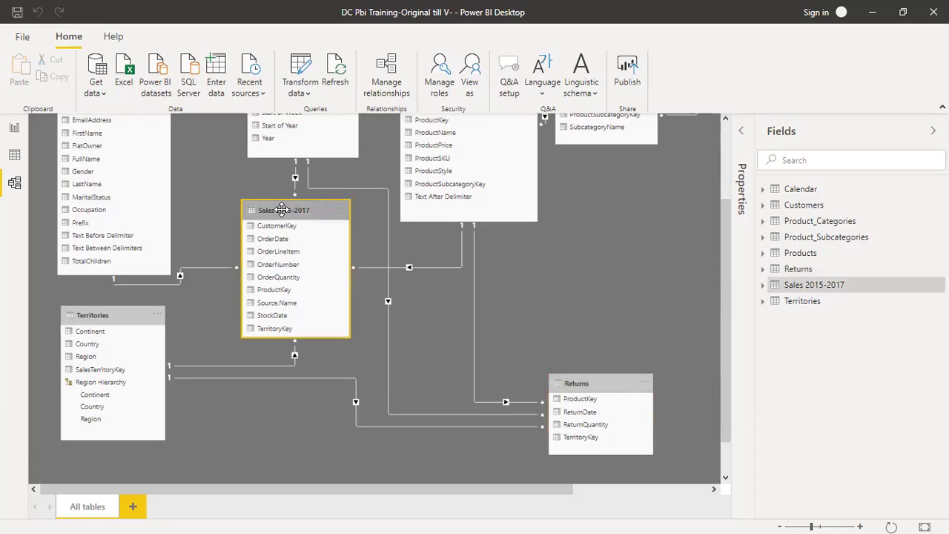
click(111, 316)
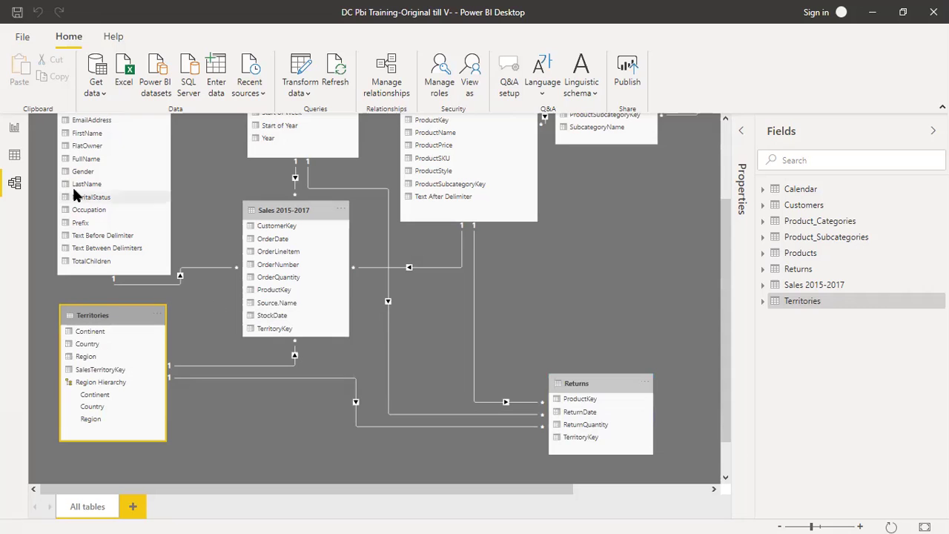
- In the report view, replace Gender with SalesTerritoryKey from the Territories table as the matrix rows
click(14, 128)
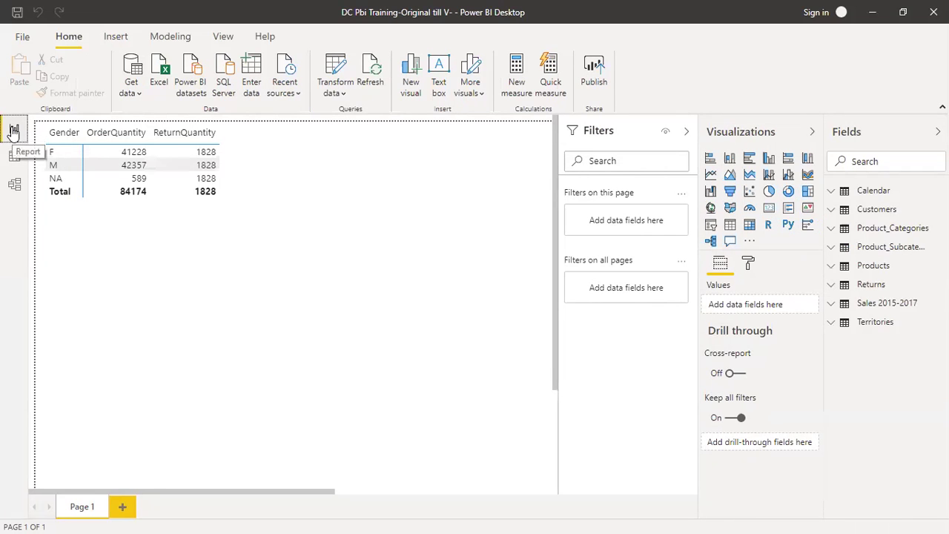
click(832, 325)
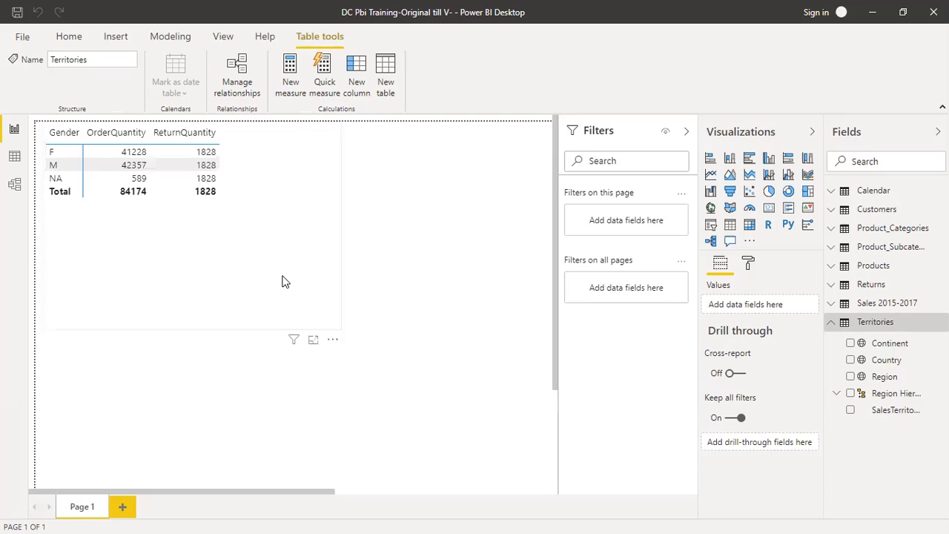
click(243, 259)
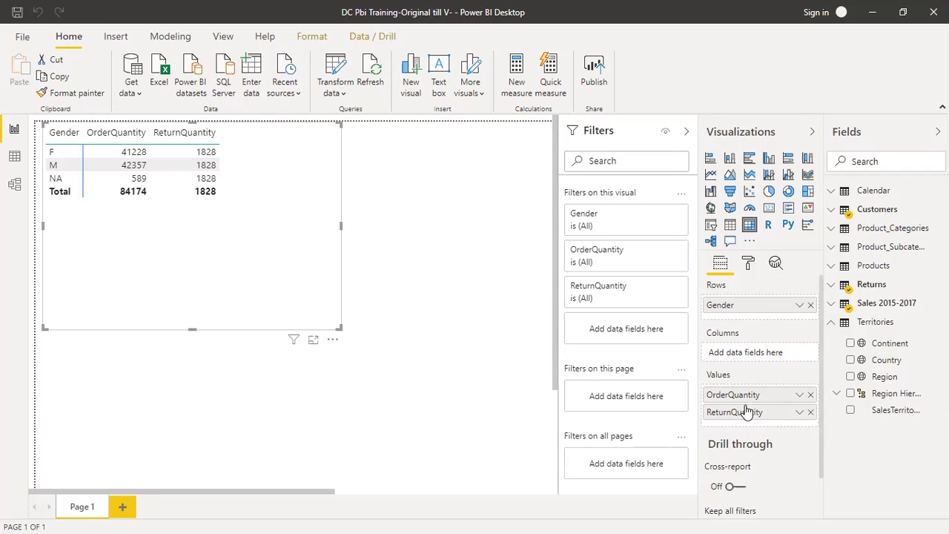
click(811, 306)
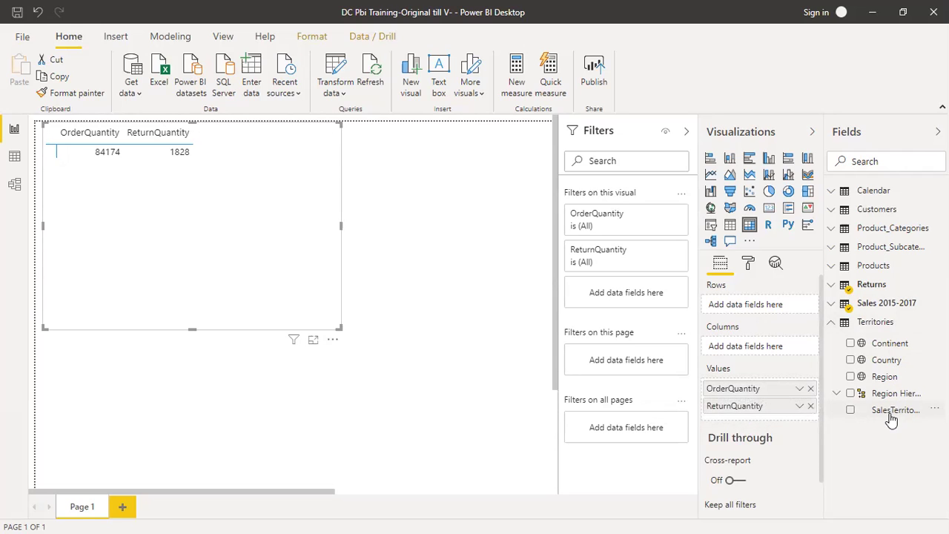
drag(895, 415, 758, 310)
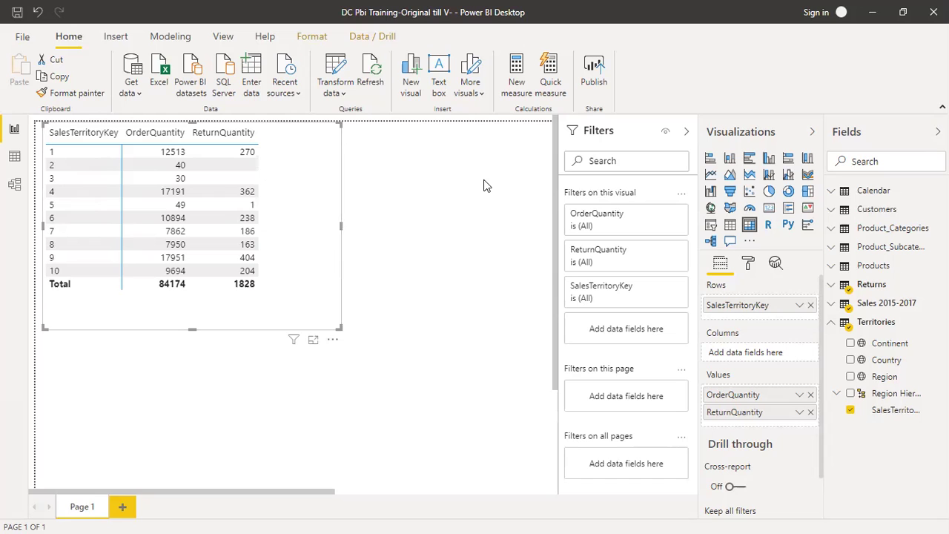
- Paste the screenshot of the territory matrix into a blank Paint picture, and return to the Power BI report
key(alt+Tab)
key(alt+Tab)
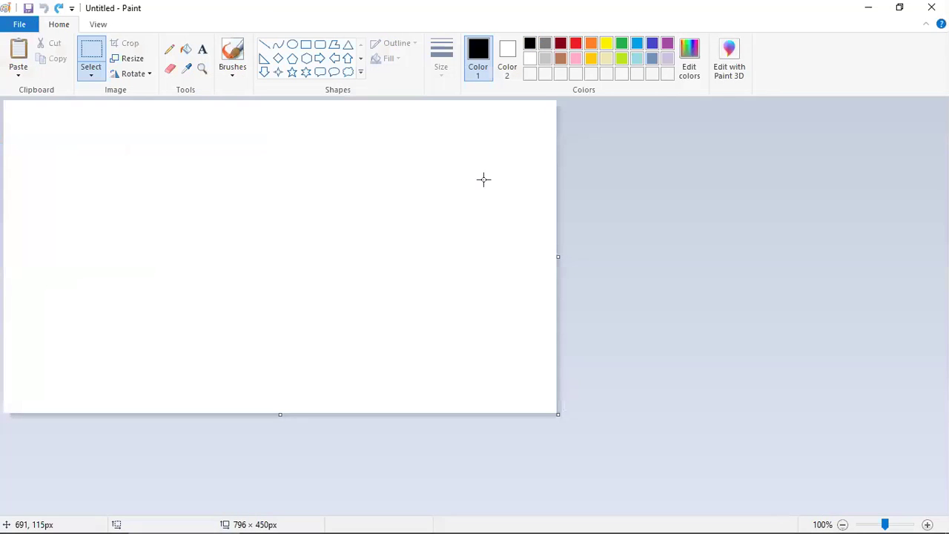
key(ctrl+v)
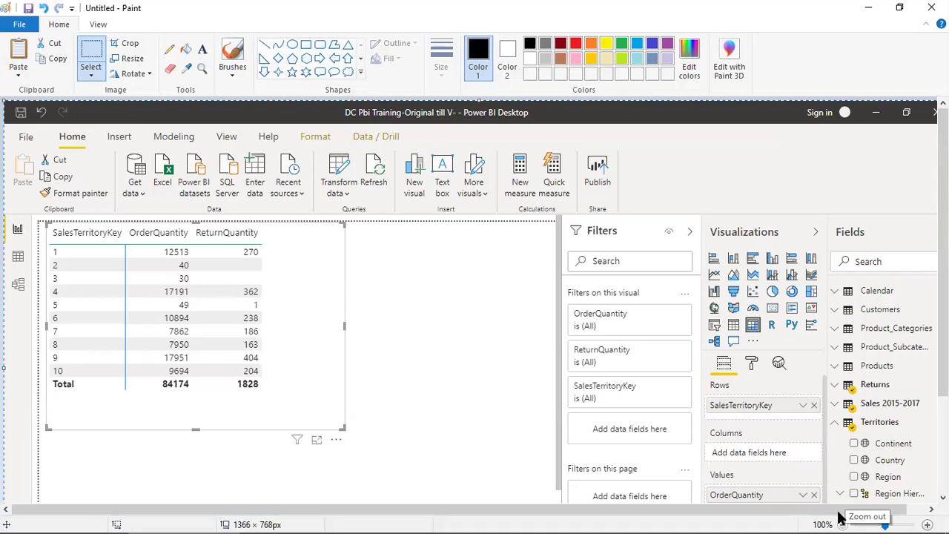
key(alt+Tab)
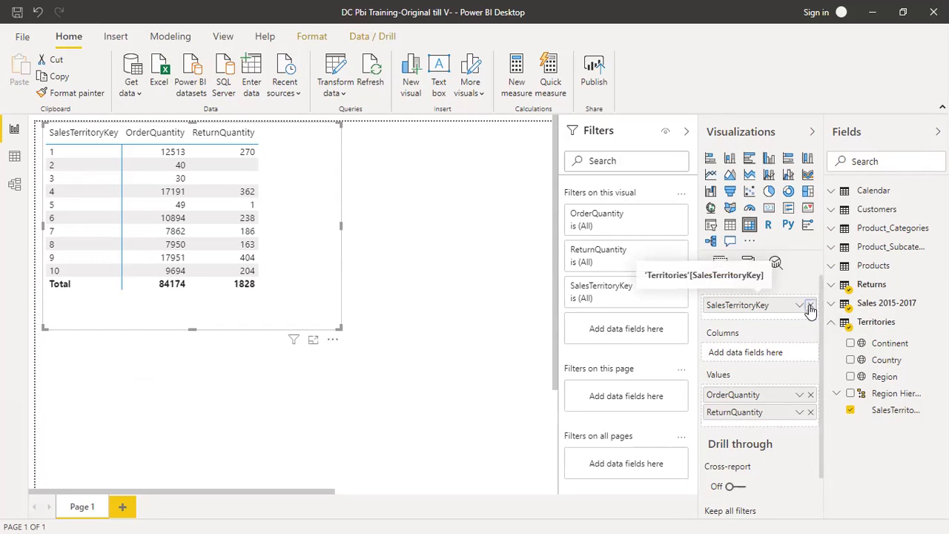
- Replace SalesTerritoryKey in the matrix rows with TerritoryKey from the Returns table
click(810, 305)
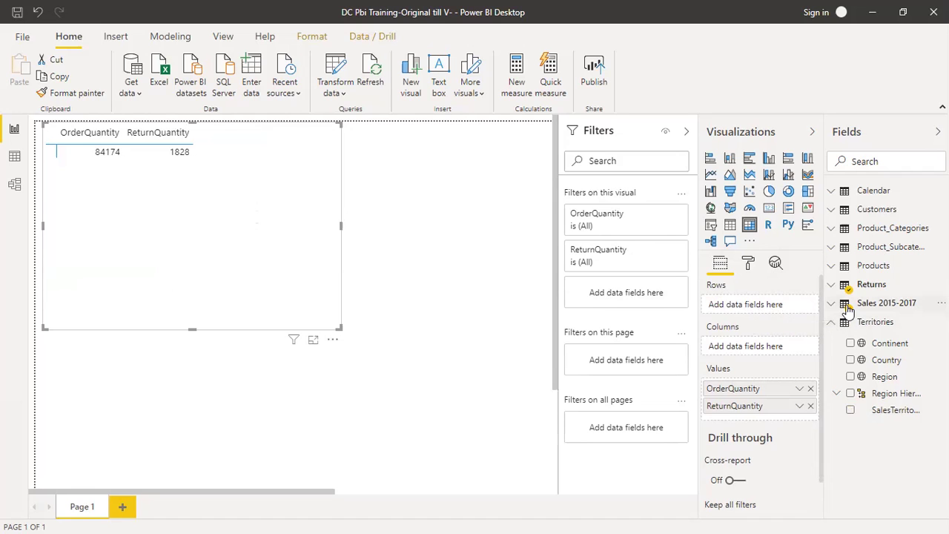
click(831, 287)
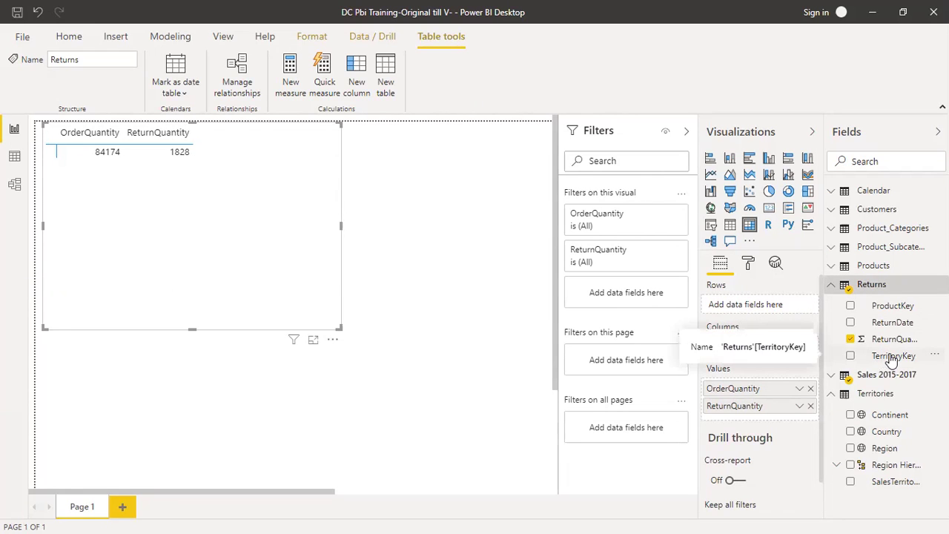
drag(892, 358, 757, 306)
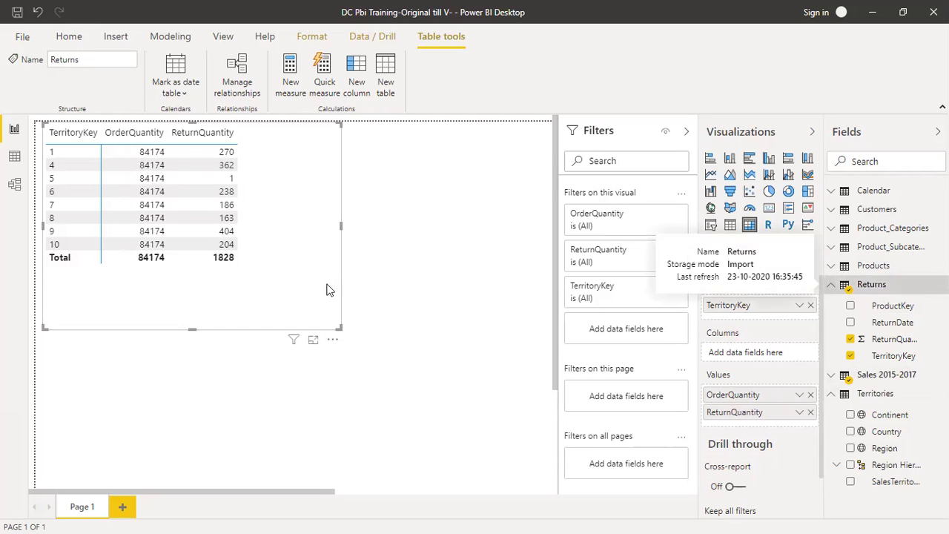
- Compare the matrix by Returns TerritoryKey with the relationships among Territories, Returns and Sales 2015-2017 in the model diagram
click(14, 184)
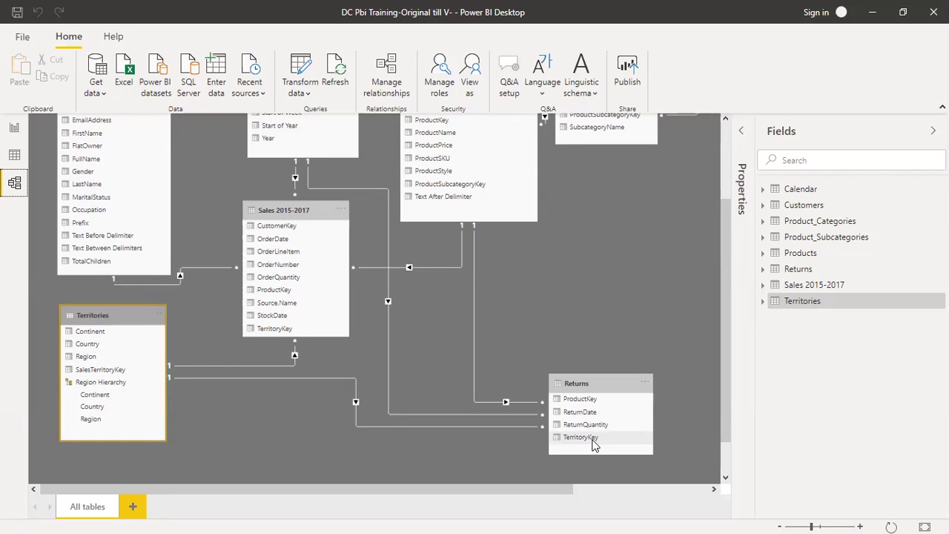
click(14, 127)
click(60, 170)
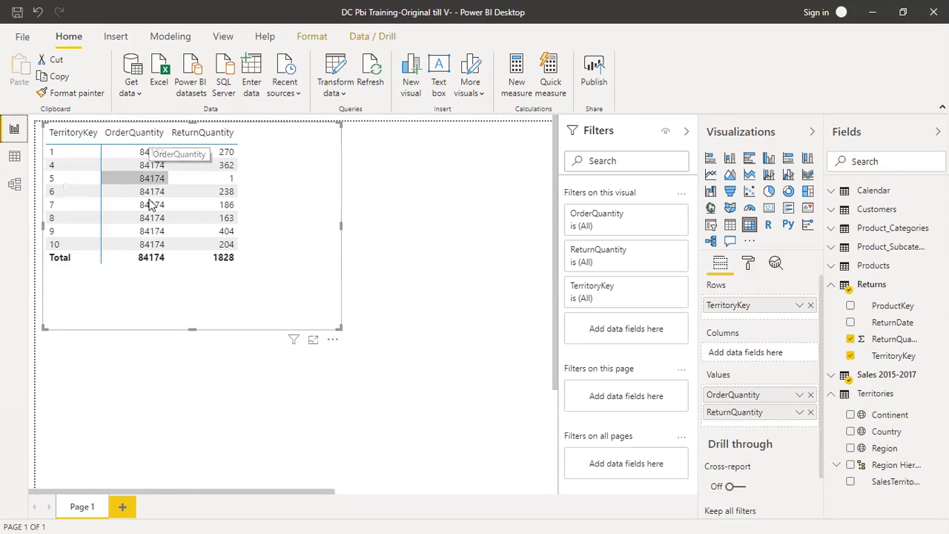
click(15, 183)
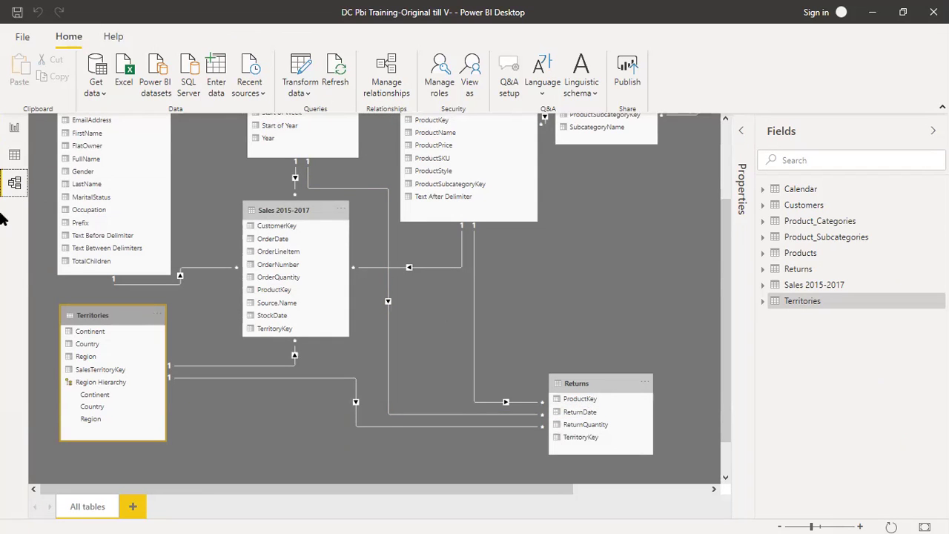
click(15, 129)
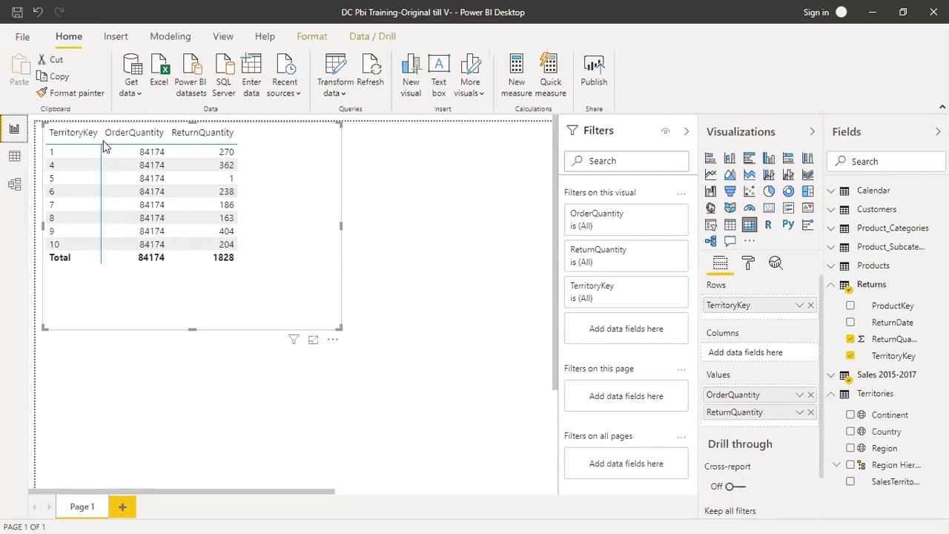
click(15, 183)
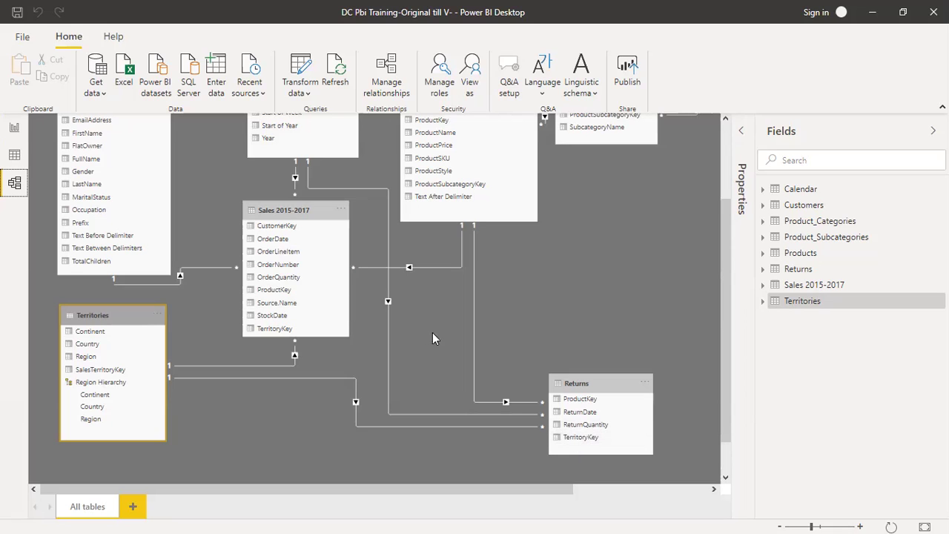
click(14, 127)
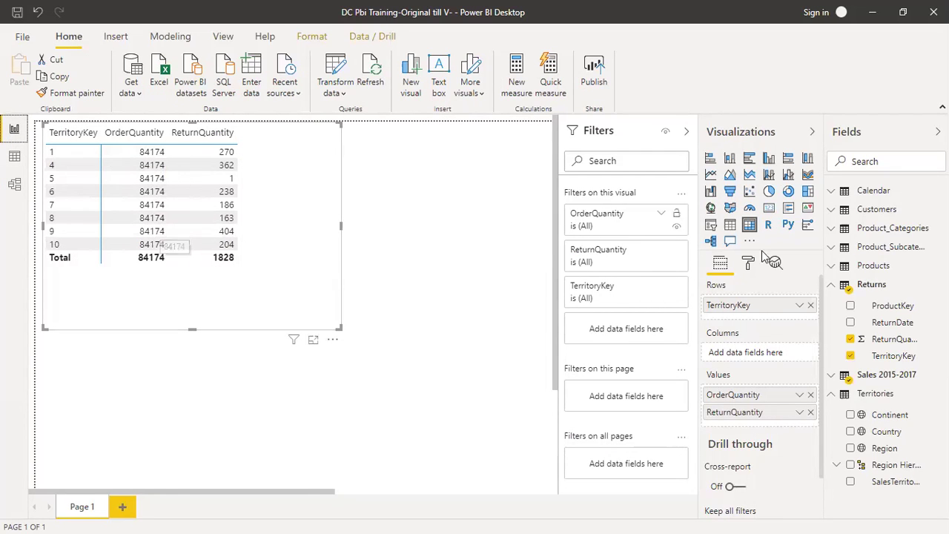
- Replace the Returns TerritoryKey in the matrix rows with TerritoryKey from the Sales 2015-2017 table
click(811, 305)
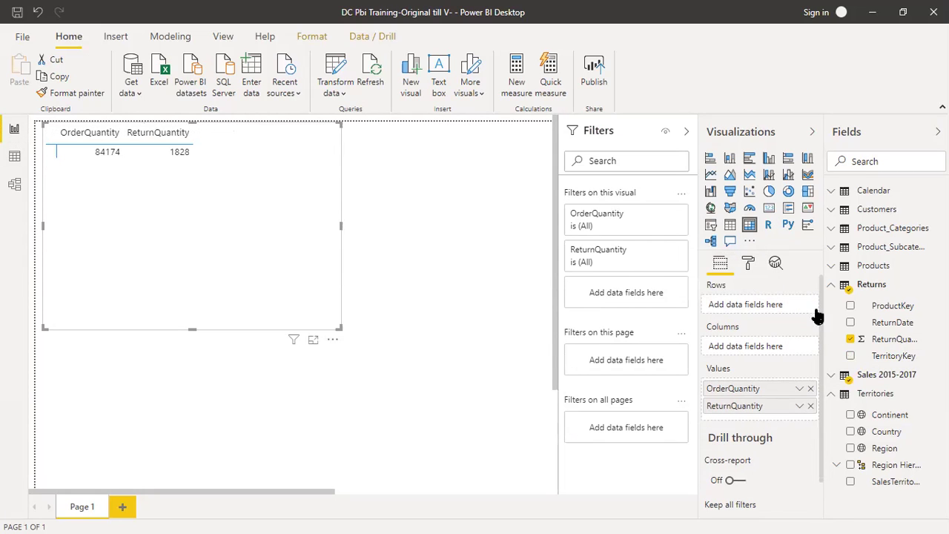
click(831, 376)
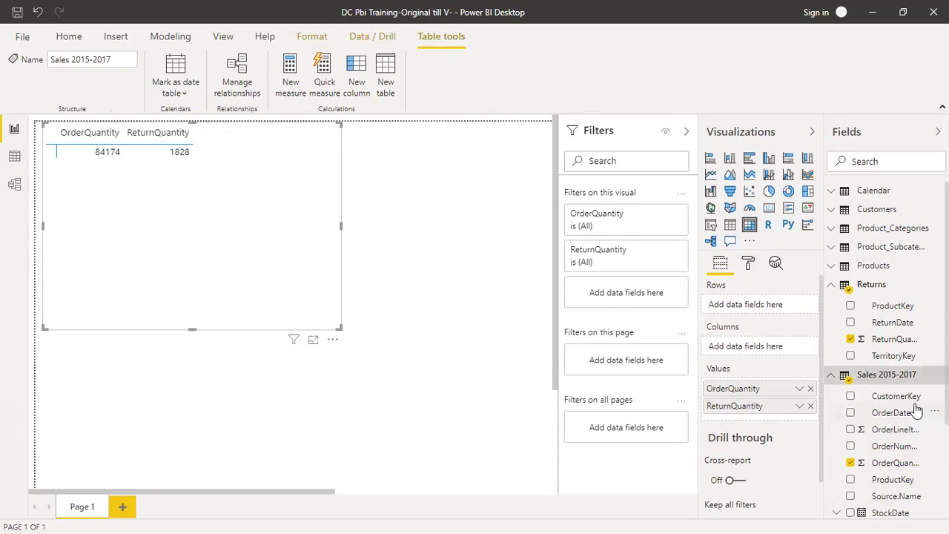
scroll(917, 419, down, 2)
drag(916, 460, 764, 306)
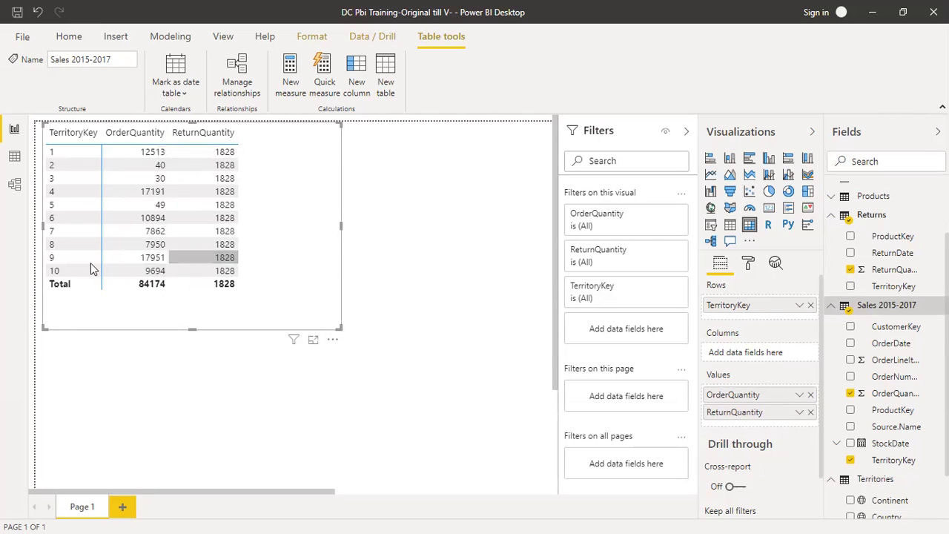
- Check the matrix by Sales 2015-2017 TerritoryKey against the filter directions toward Returns in the model diagram
click(15, 184)
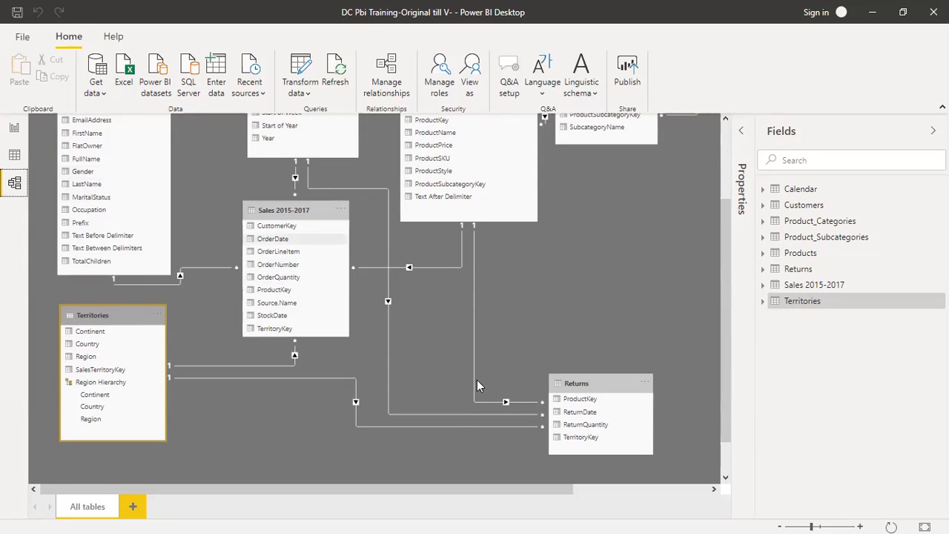
click(14, 128)
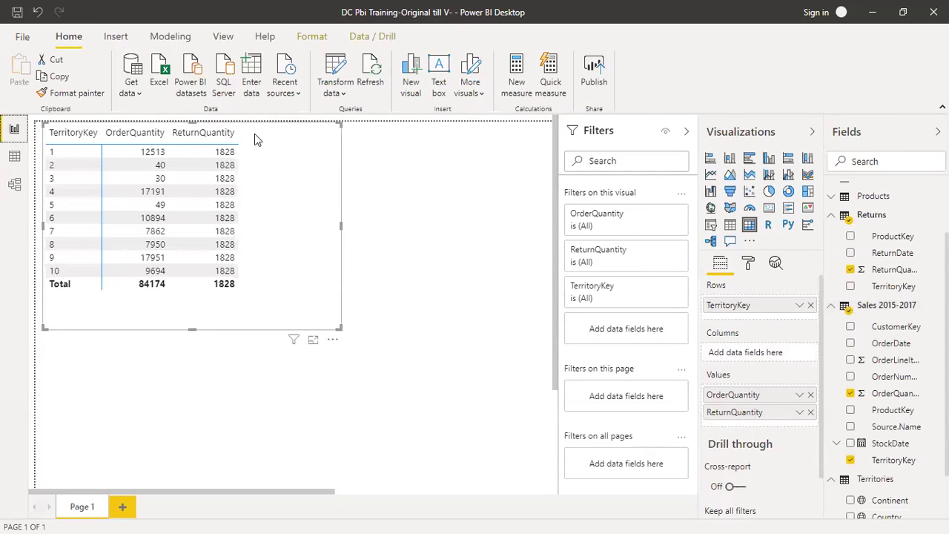
click(14, 184)
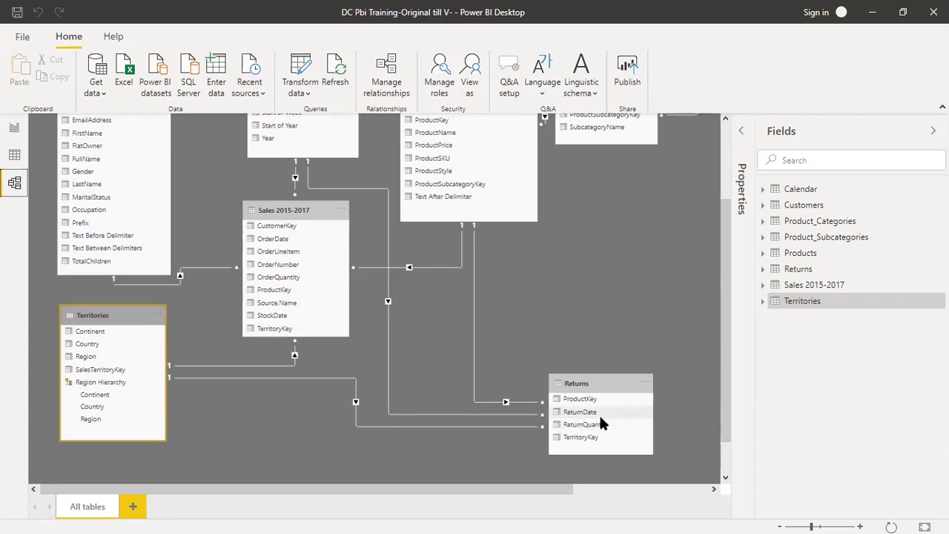
click(14, 128)
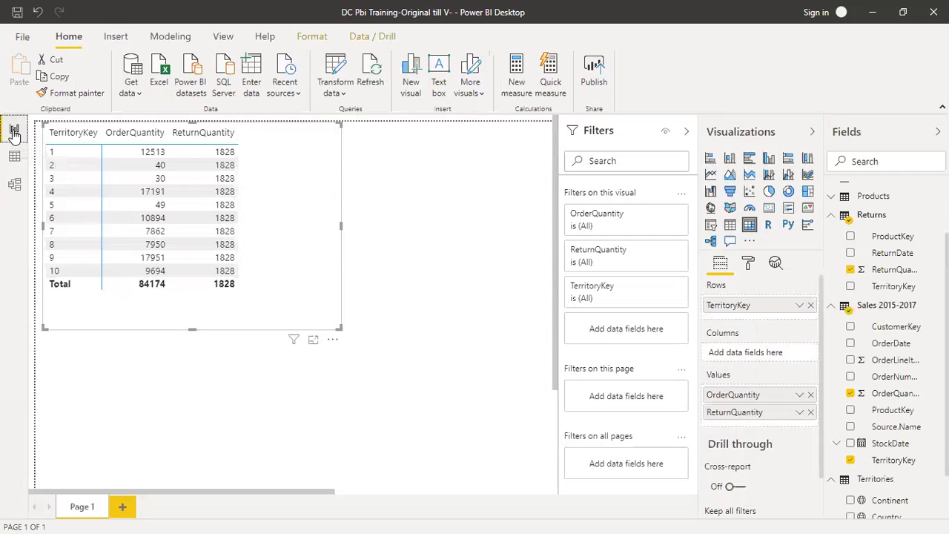
- Replace TerritoryKey in the matrix rows with SalesTerritoryKey from the Territories lookup table
click(812, 307)
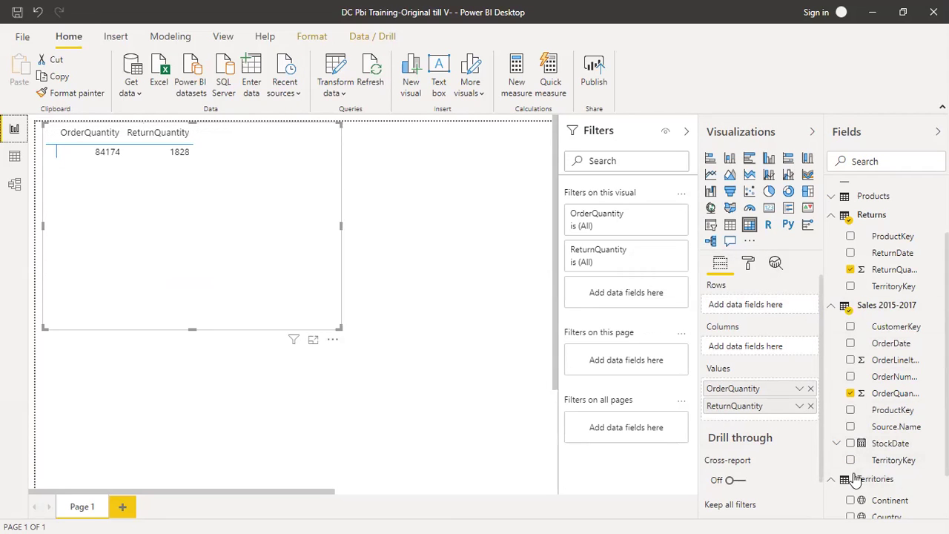
scroll(890, 445, down, 2)
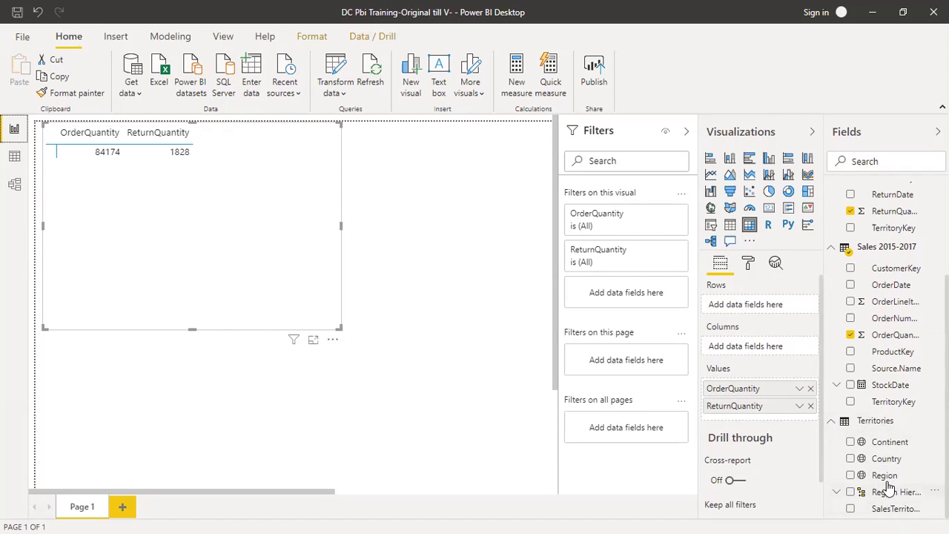
drag(894, 508, 760, 304)
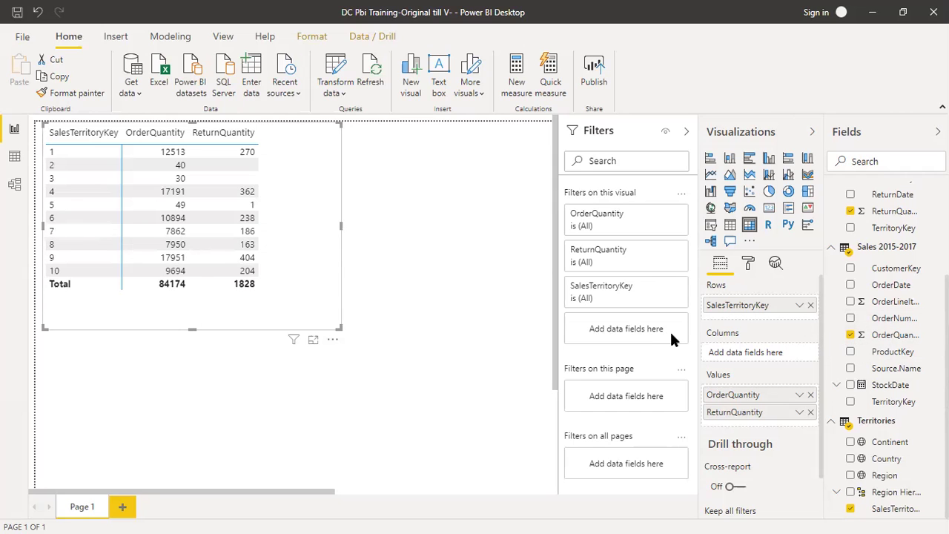
- In the model diagram, hide TerritoryKey of both the Returns and Sales 2015-2017 tables in report view
click(15, 185)
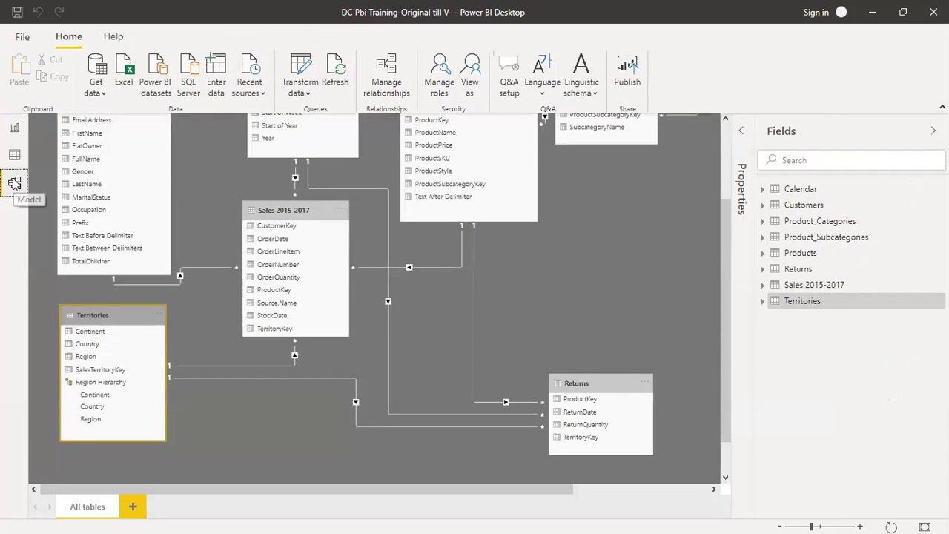
right_click(582, 439)
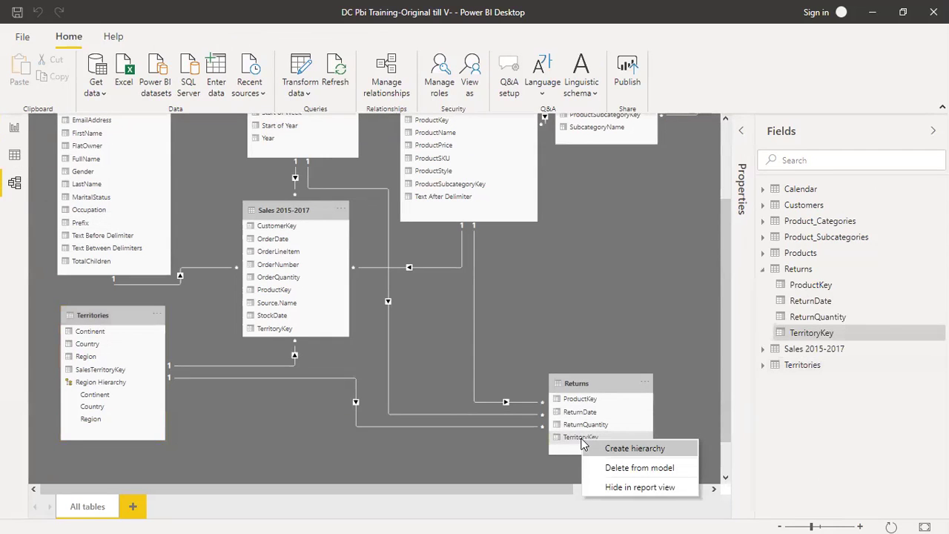
click(628, 488)
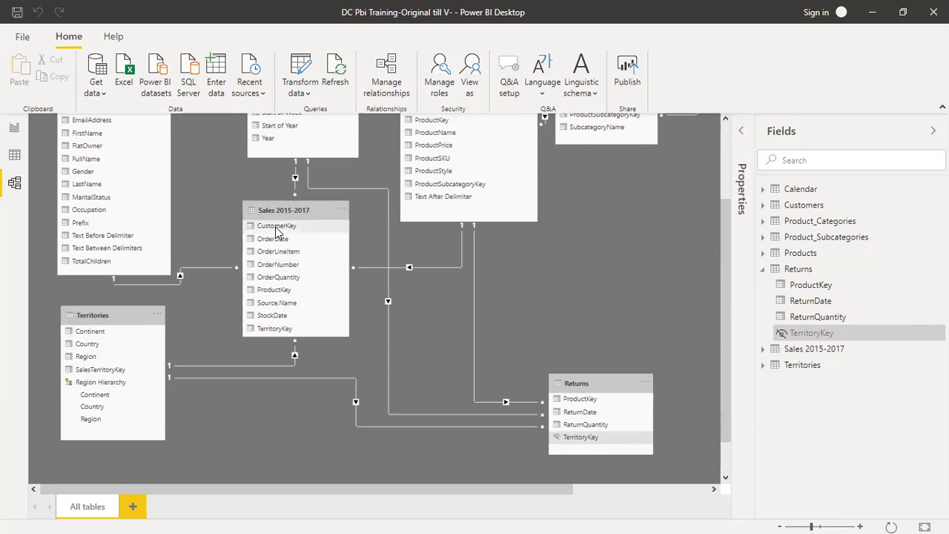
right_click(275, 329)
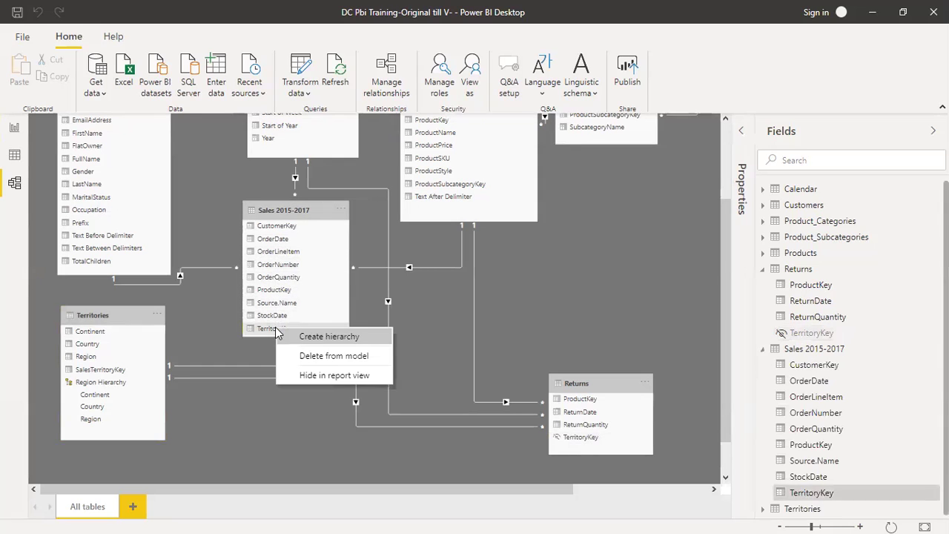
click(308, 376)
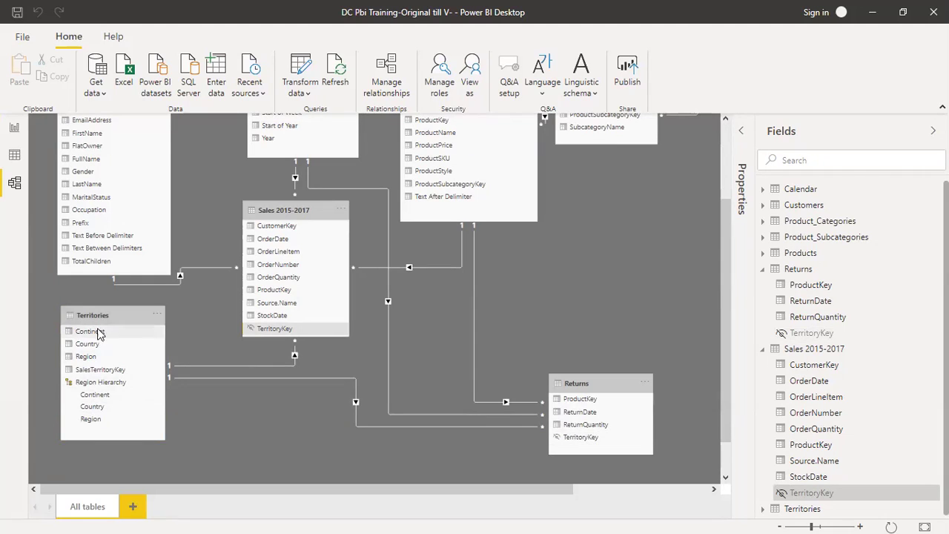
- Check the available fields in the report, and inspect the Returns data table and its ProductKey column's hiding option
click(13, 130)
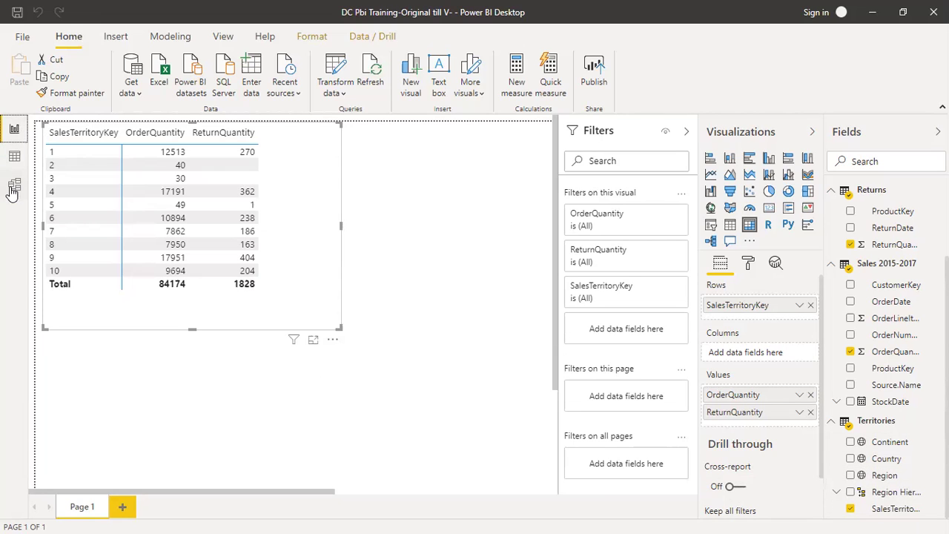
click(16, 159)
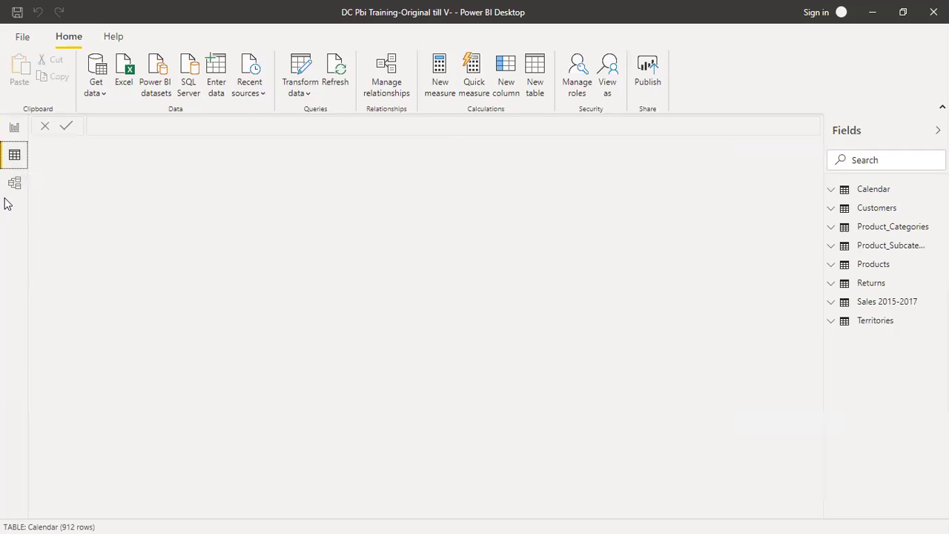
click(873, 322)
click(875, 284)
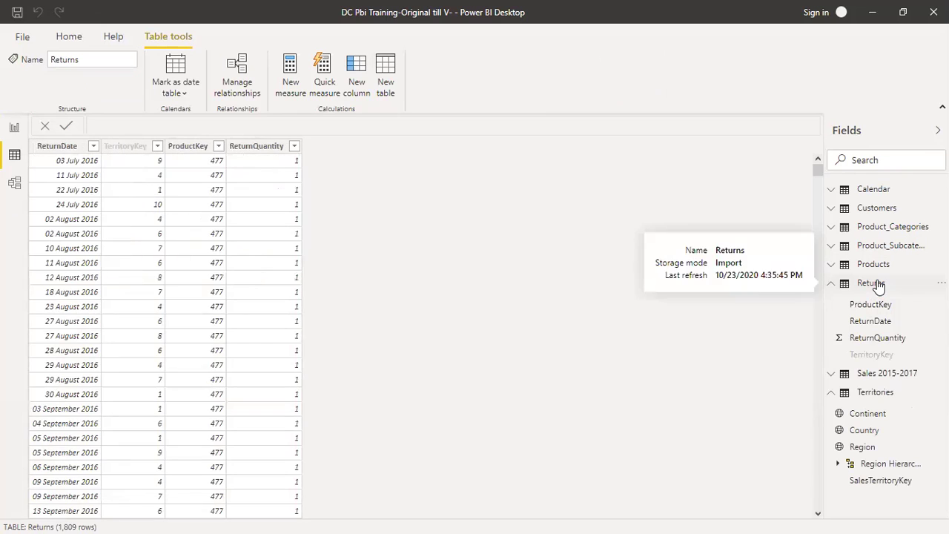
right_click(181, 148)
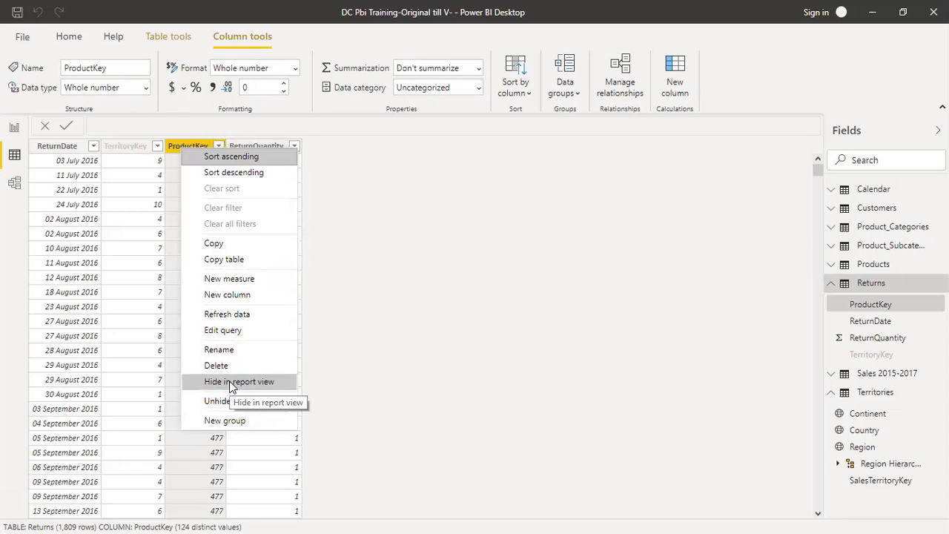
click(398, 218)
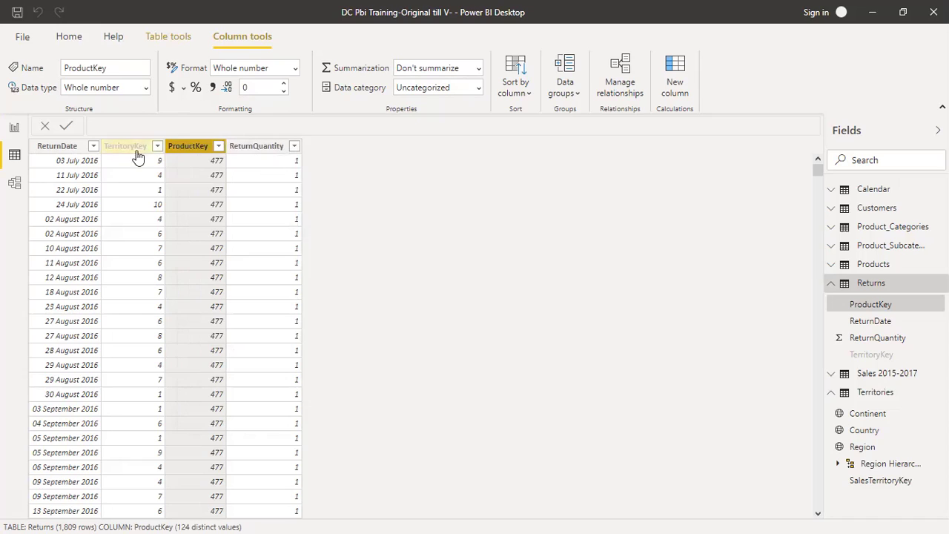
- In the model diagram, set the cross filter direction of the Returns–Territories relationship to Both
click(15, 182)
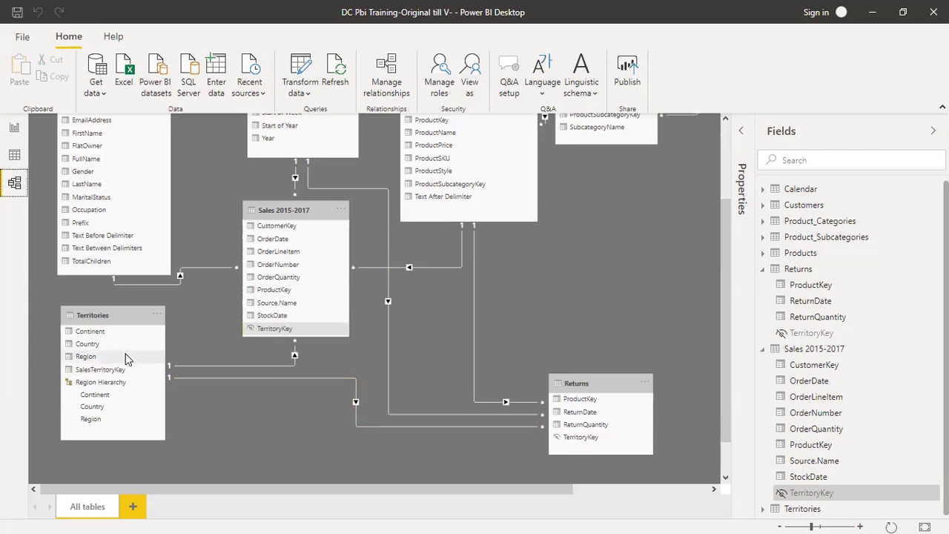
double_click(356, 404)
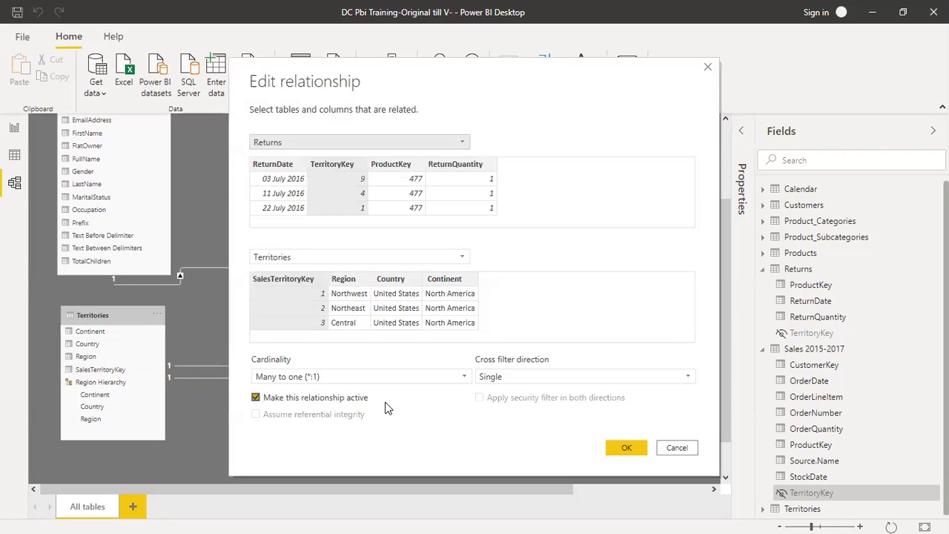
click(507, 378)
click(495, 405)
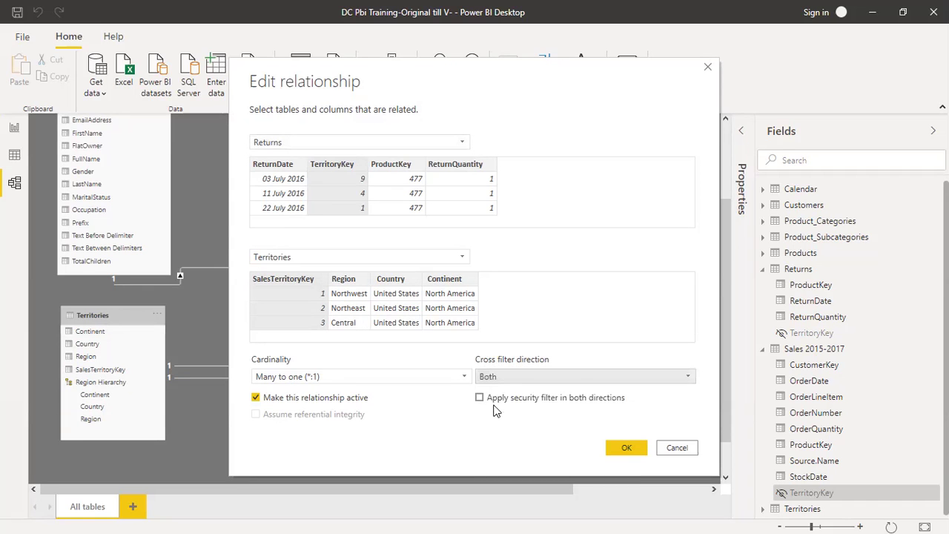
click(618, 449)
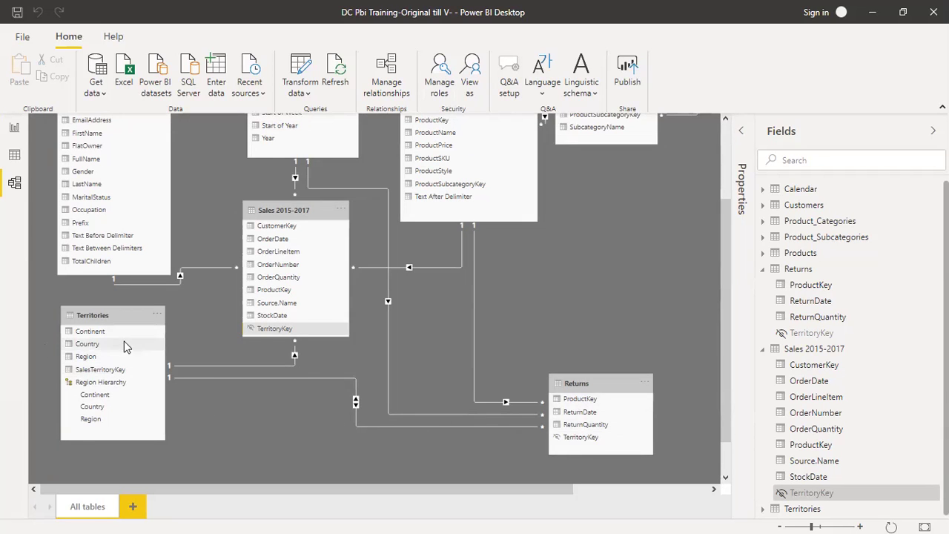
- Unhide TerritoryKey of the Returns table in report view
right_click(585, 439)
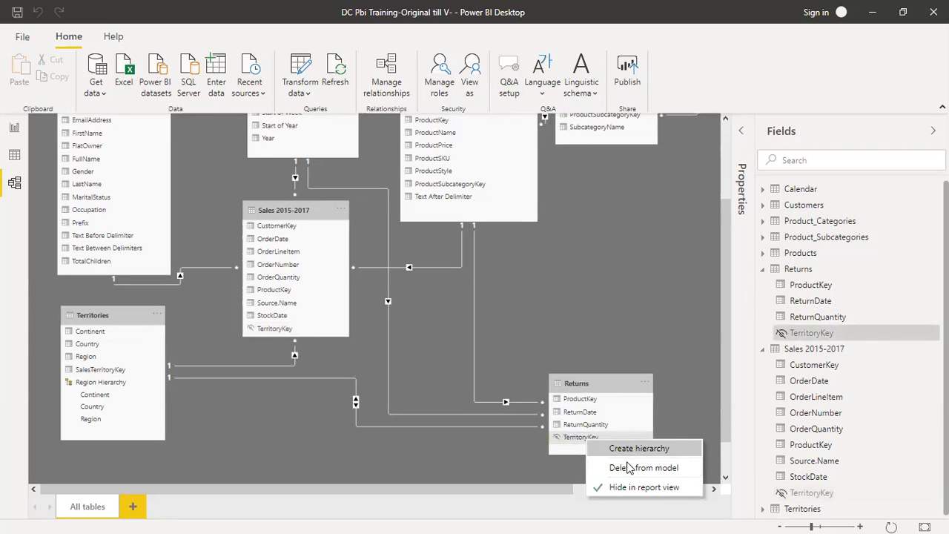
click(629, 490)
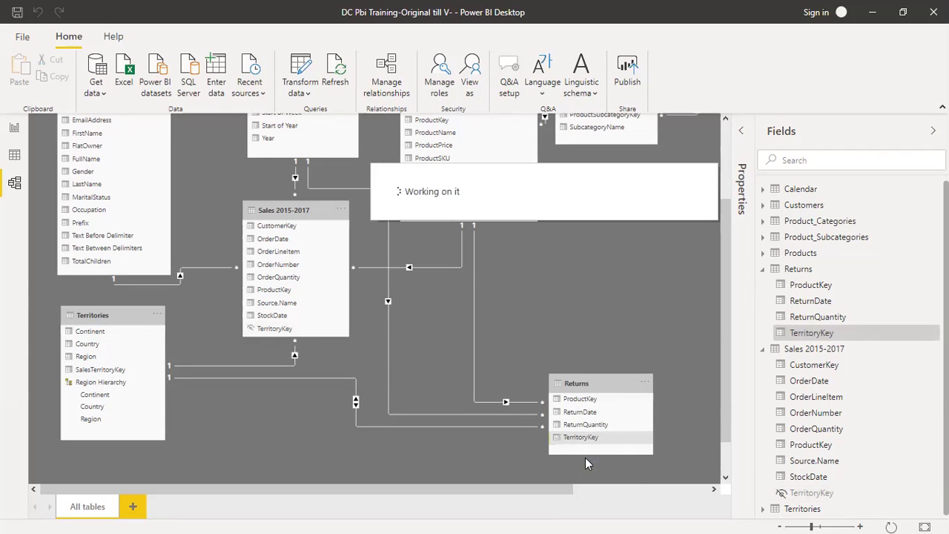
- Unhide TerritoryKey of the Sales 2015-2017 table in report view
right_click(278, 329)
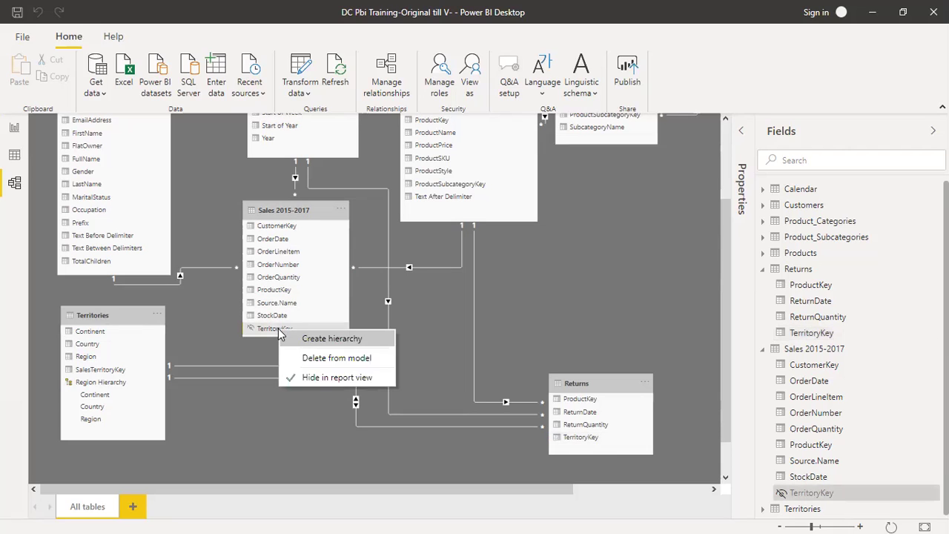
click(312, 379)
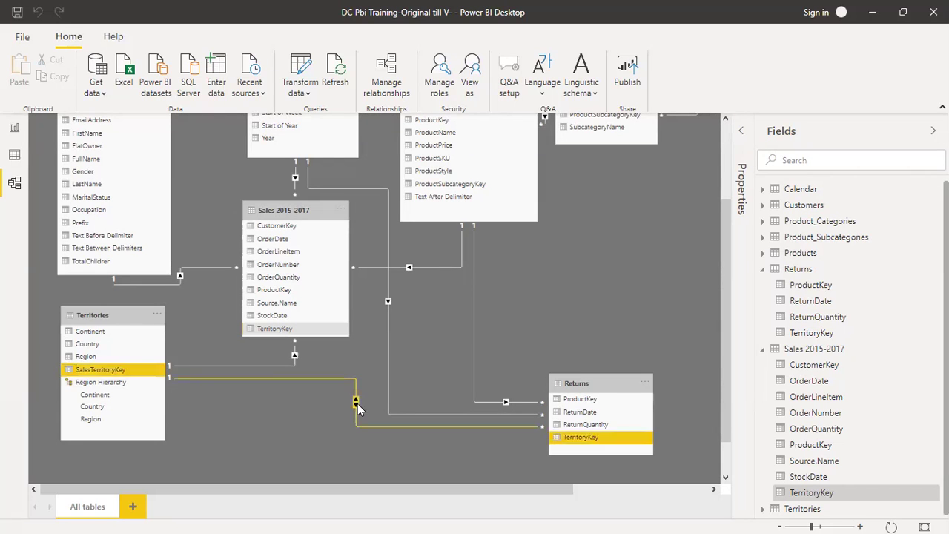
- In the report's matrix, replace the SalesTerritoryKey rows with TerritoryKey from the Returns table
click(15, 127)
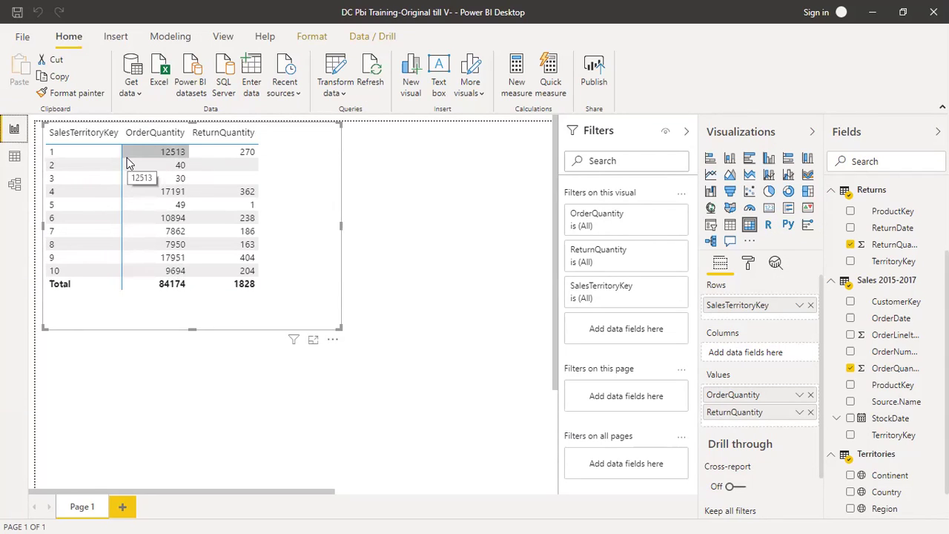
click(14, 183)
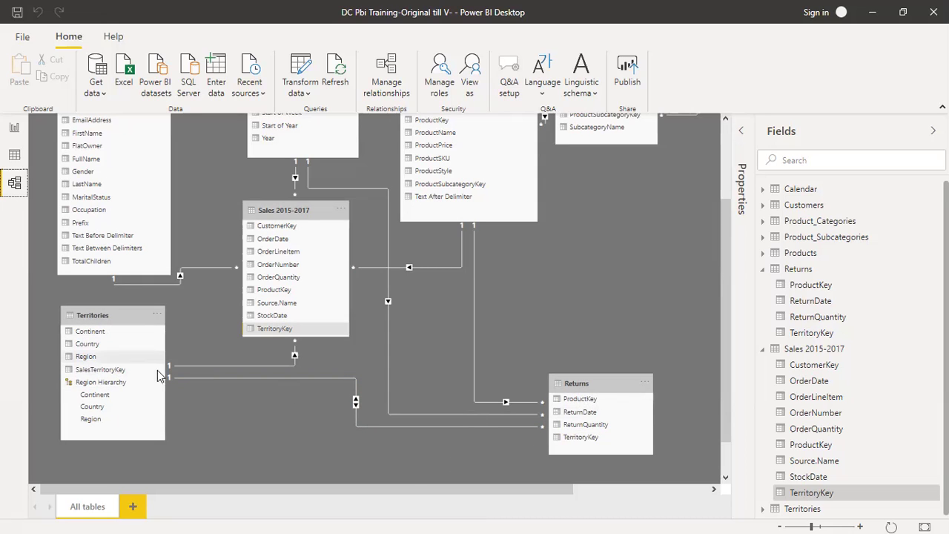
click(19, 129)
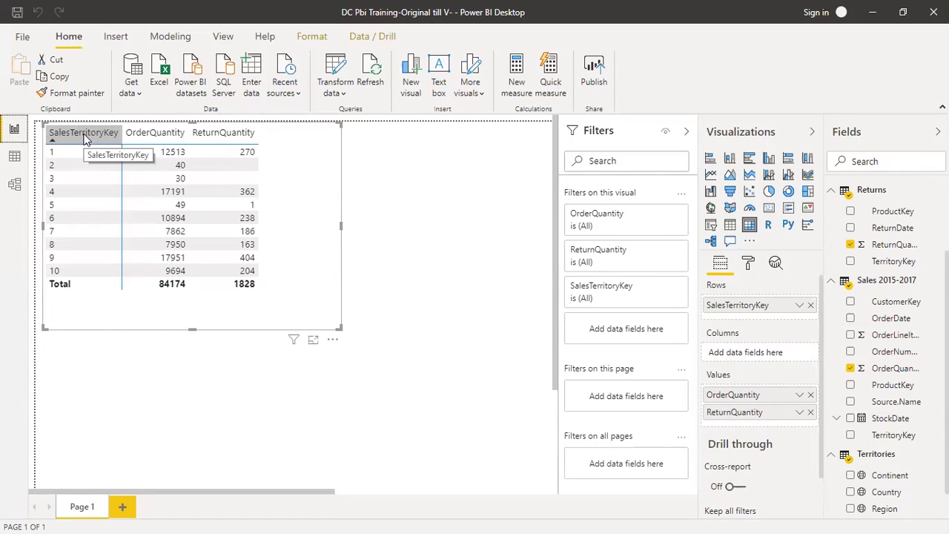
click(812, 306)
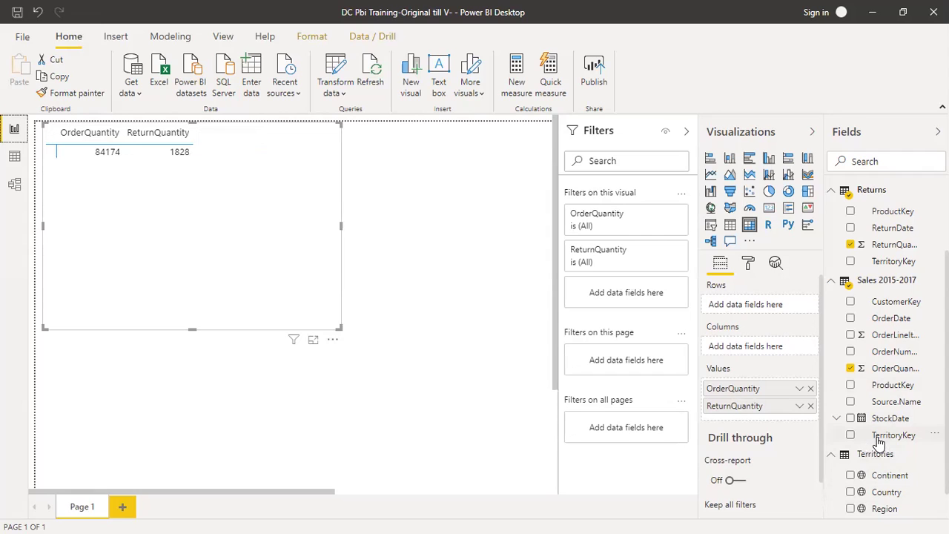
drag(905, 261, 776, 309)
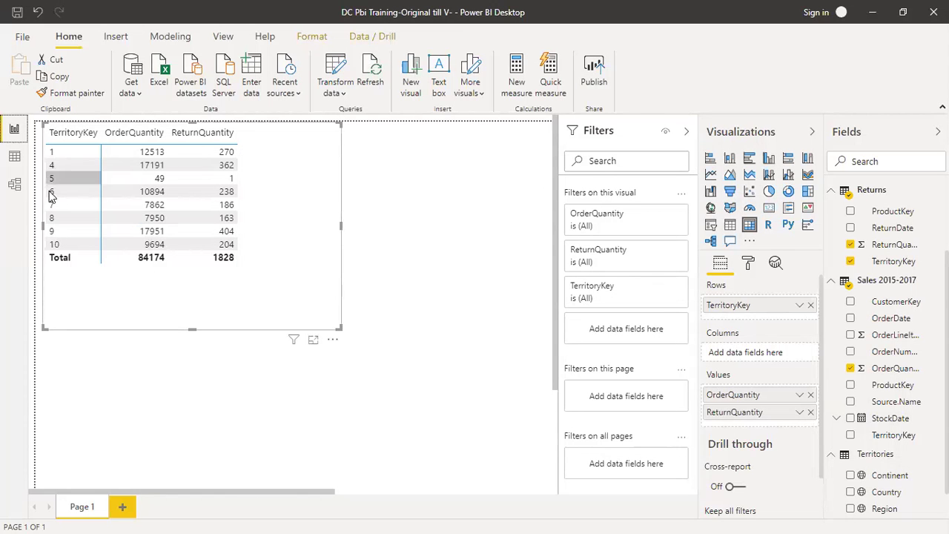
- In the model diagram, set the cross filter direction of the Returns–Territories relationship to Single
click(14, 185)
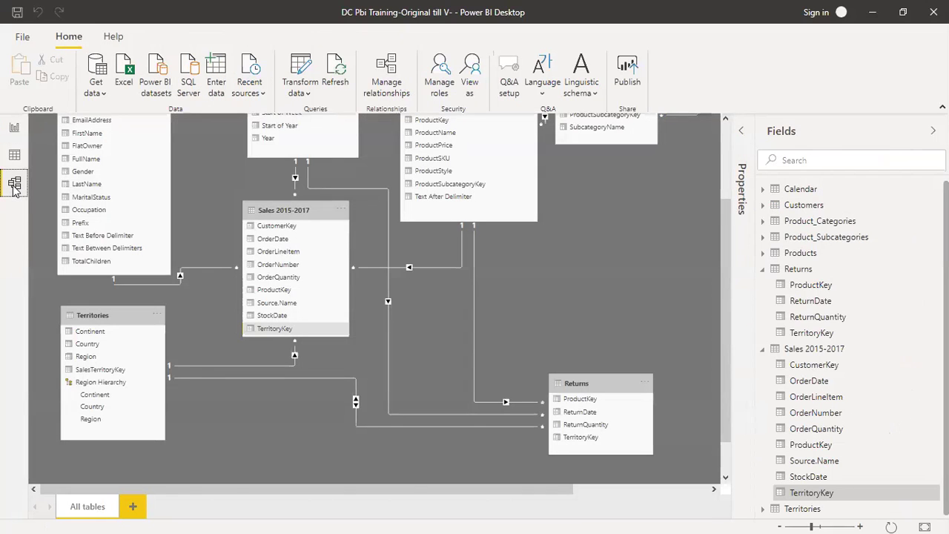
double_click(354, 400)
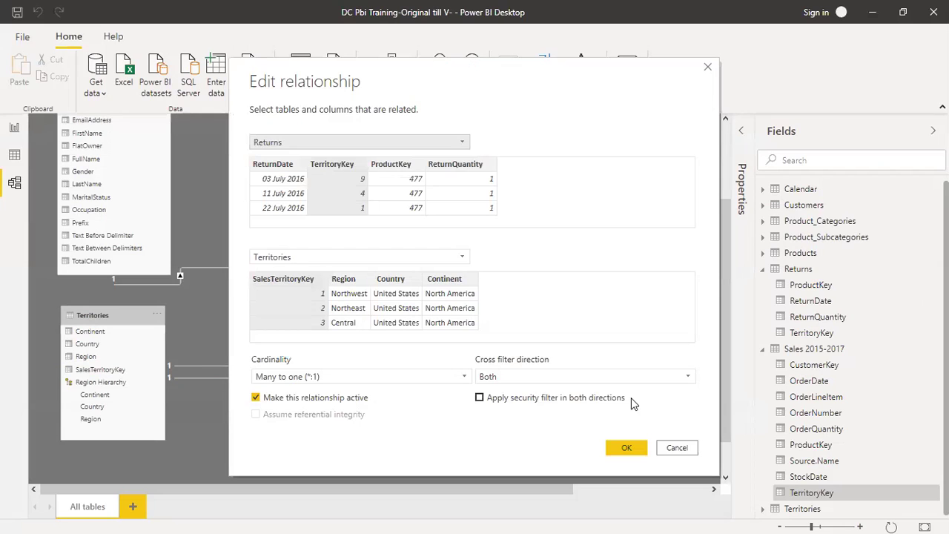
click(512, 377)
click(501, 389)
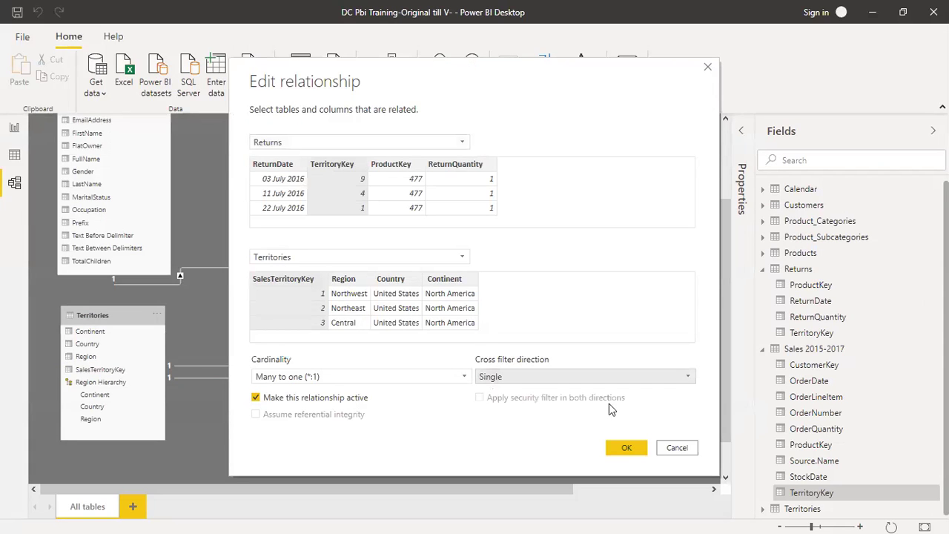
click(626, 448)
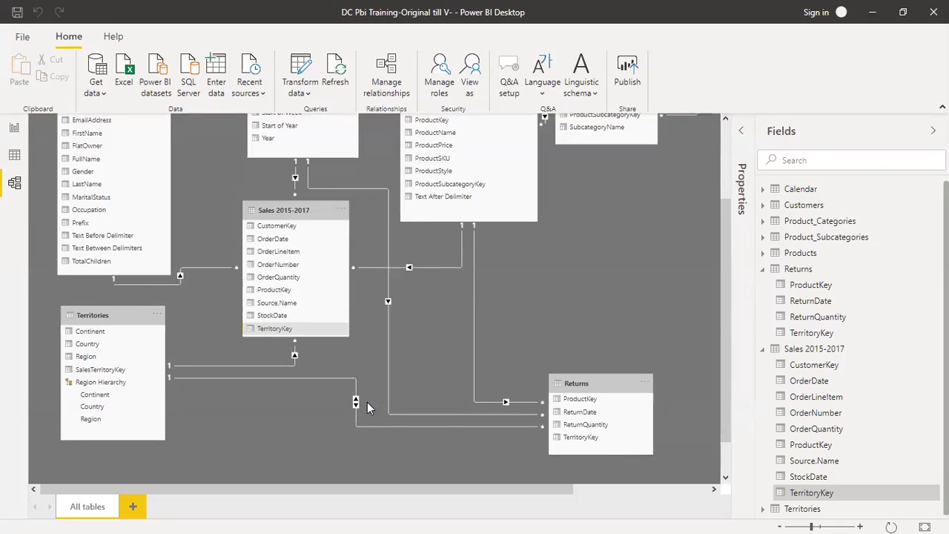
- Set the cross filter direction of the Sales 2015-2017–Territories relationship to Both
double_click(295, 358)
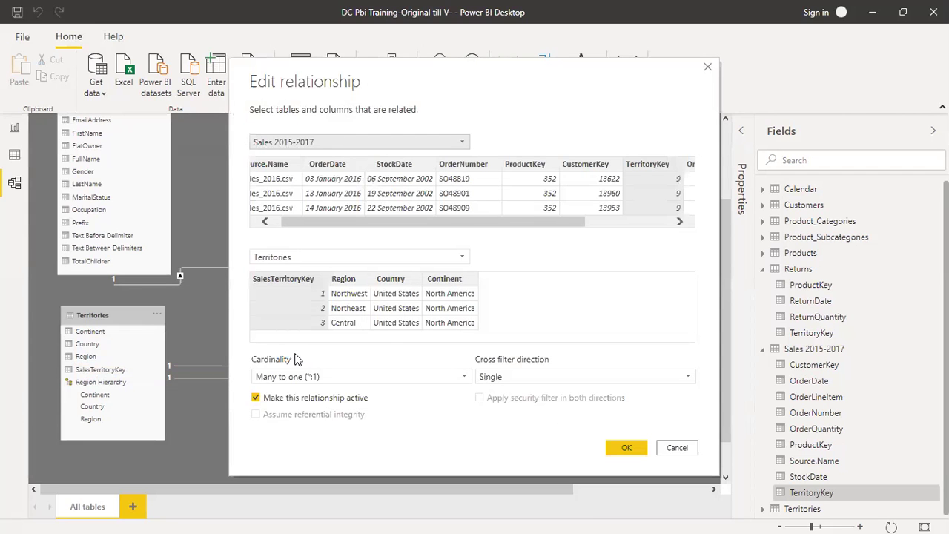
click(493, 379)
click(503, 406)
click(626, 448)
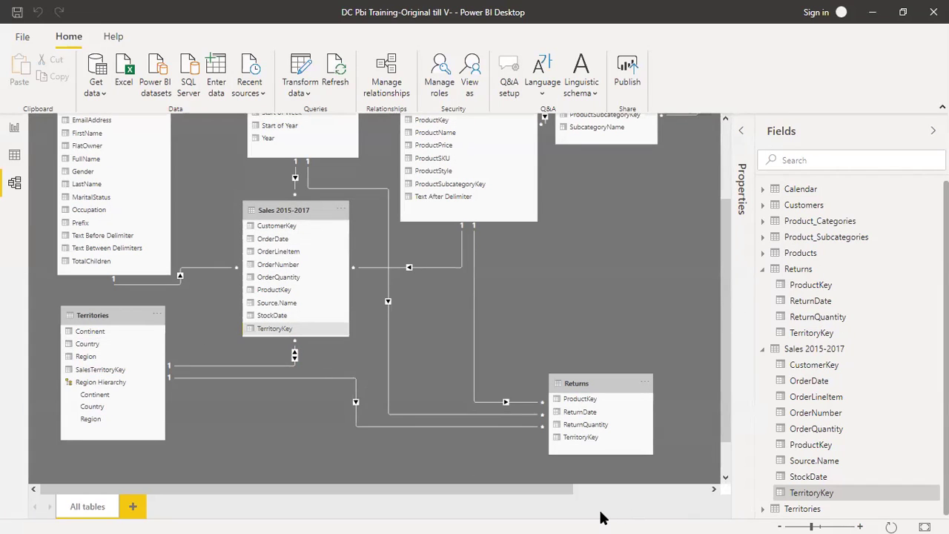
- In the report's matrix, replace the Returns TerritoryKey rows with TerritoryKey from the Sales 2015-2017 table
click(16, 130)
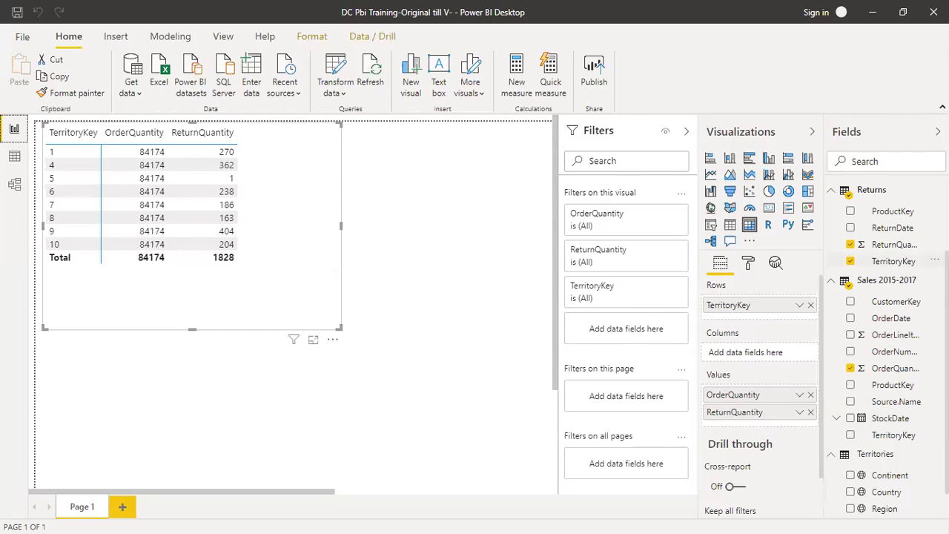
click(811, 306)
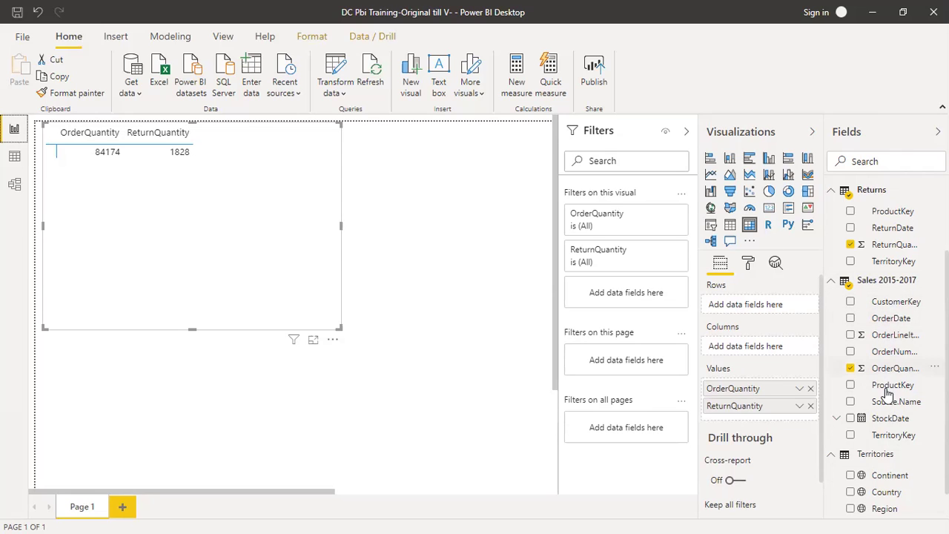
drag(886, 435, 757, 310)
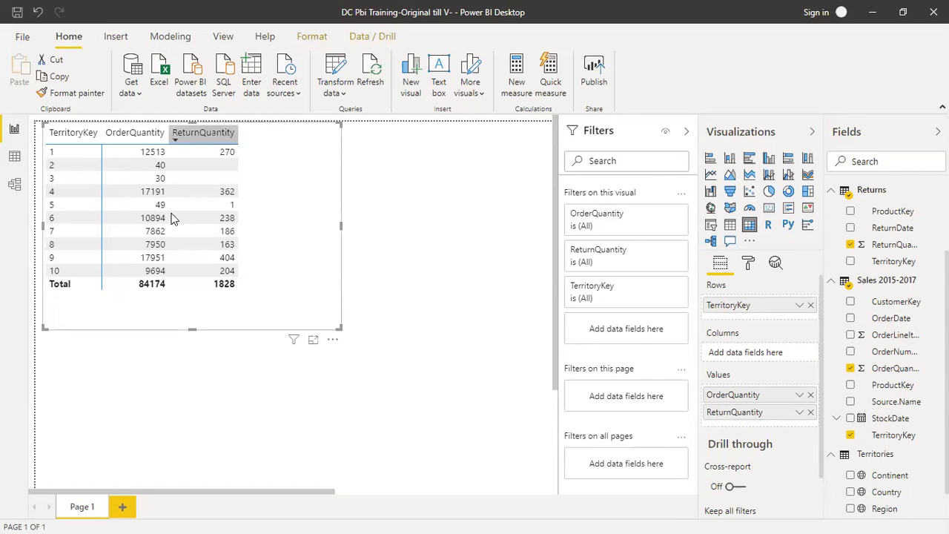
- In the model diagram, set the cross filter direction of the Sales 2015-2017–Territories relationship back to Single
click(14, 183)
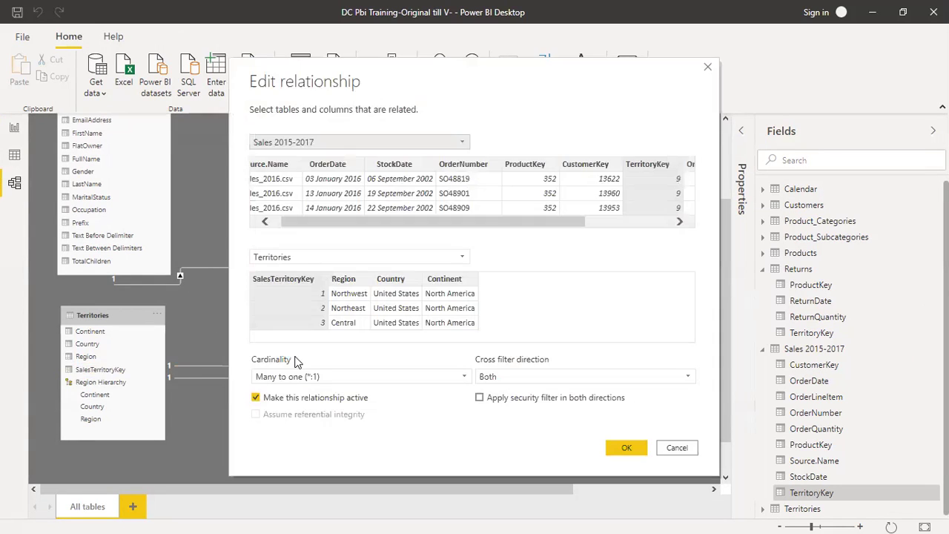
click(497, 376)
click(499, 389)
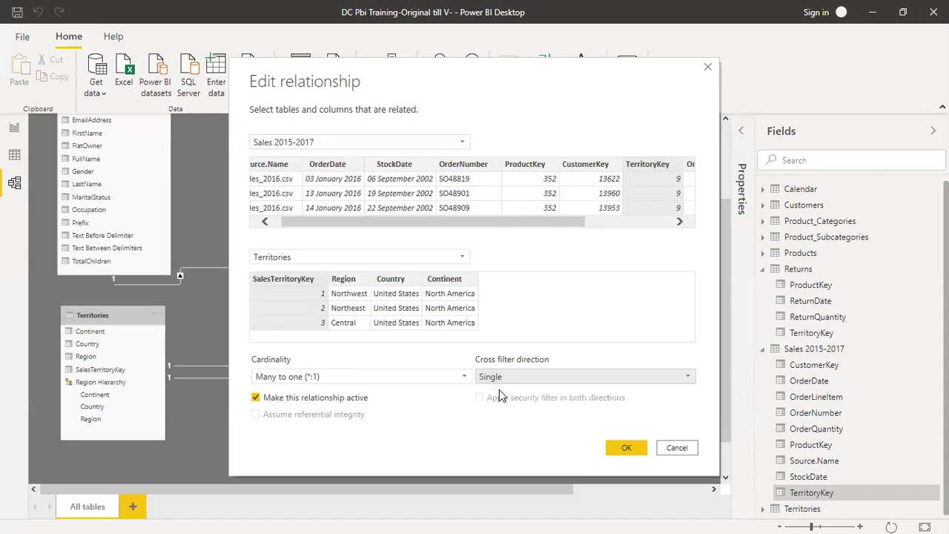
click(629, 448)
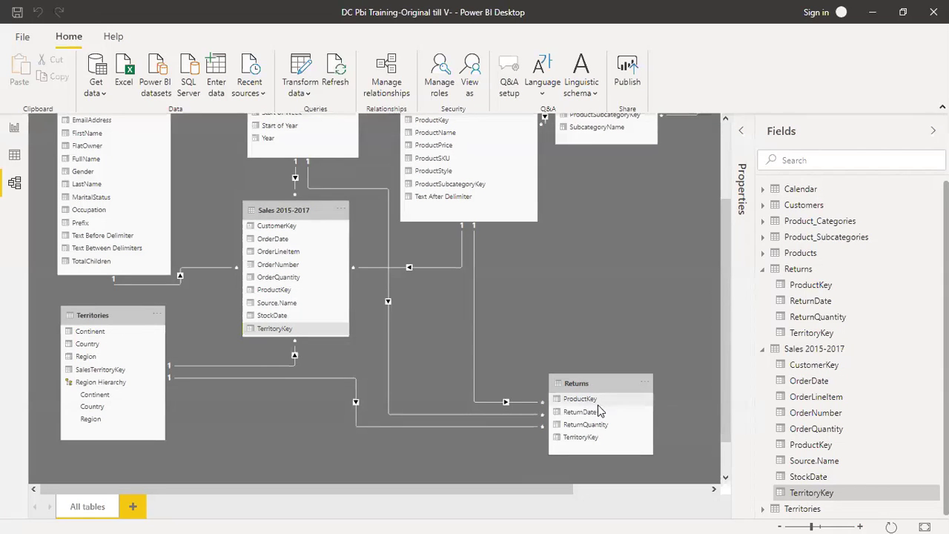
- In the report's matrix, replace the Sales TerritoryKey rows with SalesTerritoryKey from the Territories table
click(14, 127)
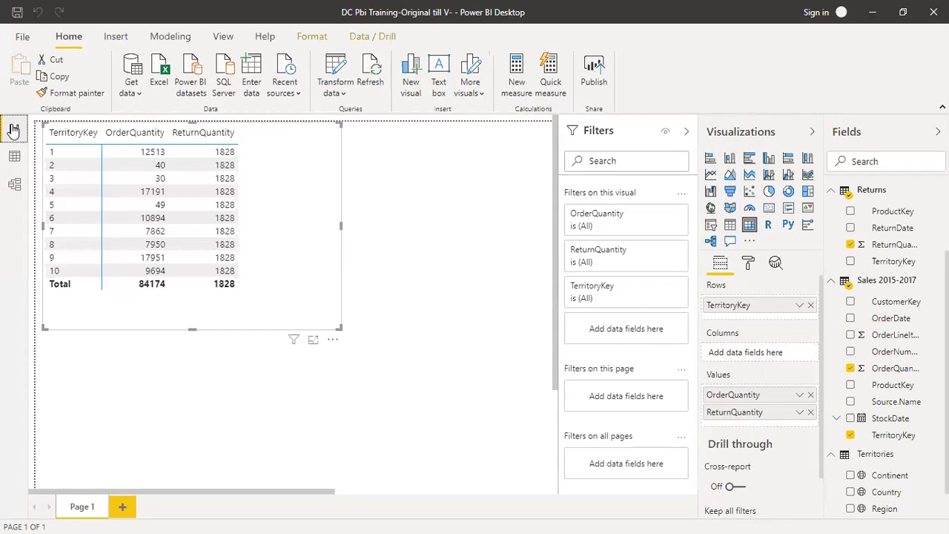
click(810, 304)
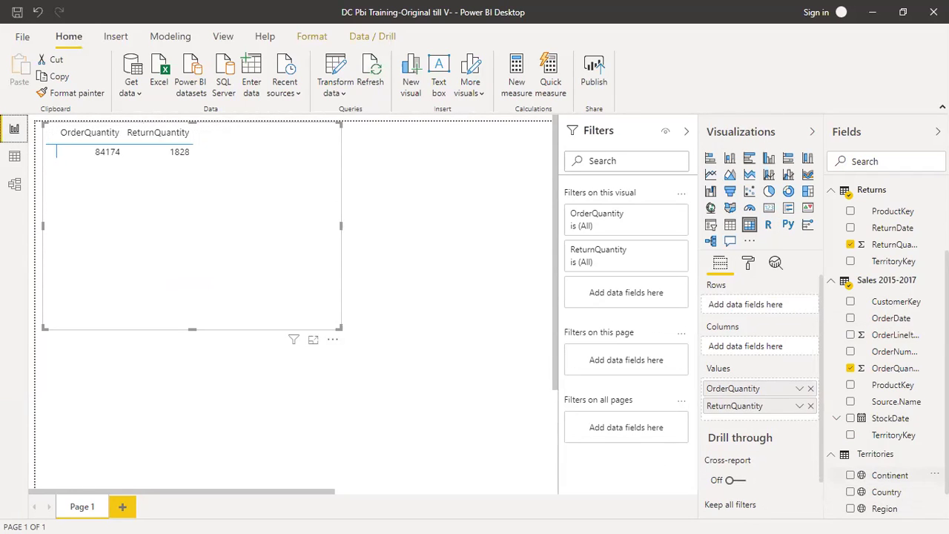
scroll(898, 511, down, 1)
drag(897, 509, 767, 307)
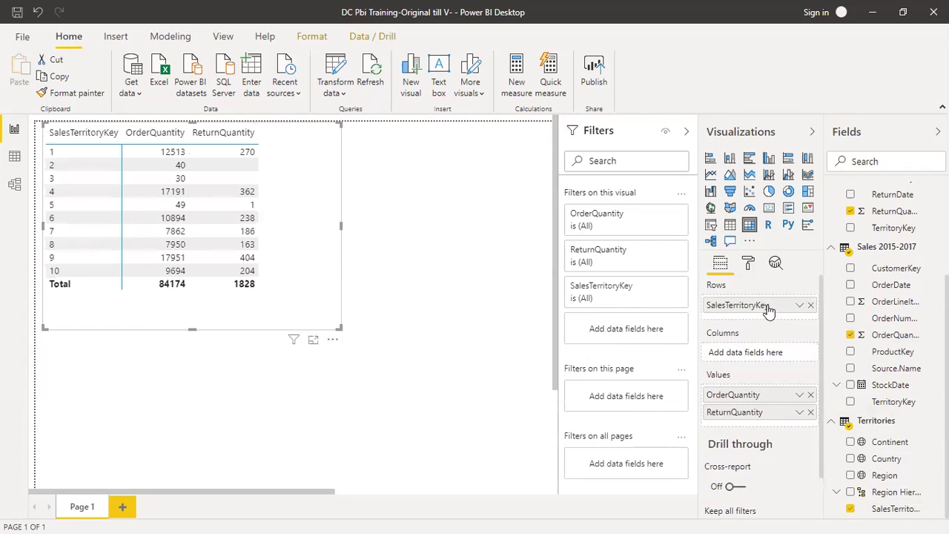
click(801, 307)
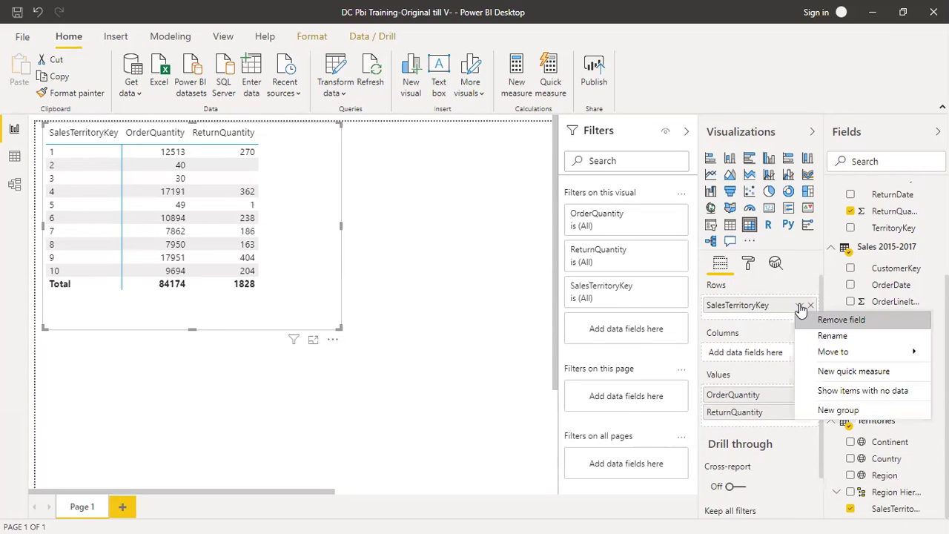
click(394, 389)
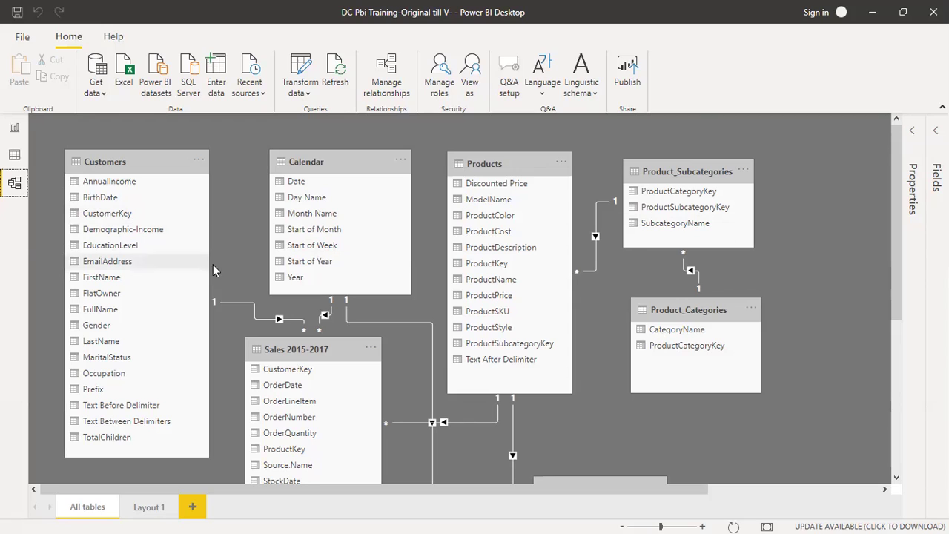
- Delete the existing Layout 1 diagram from the model view
drag(896, 254, 890, 338)
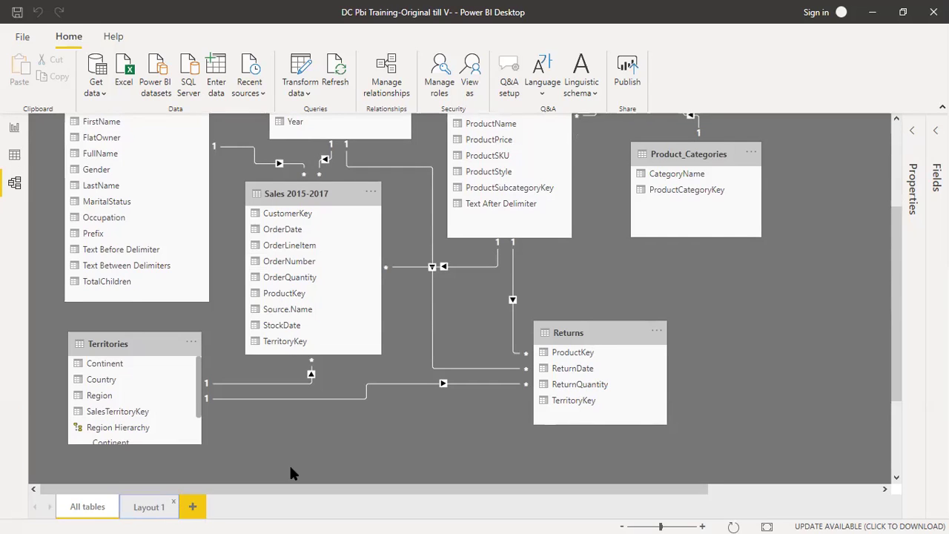
click(175, 506)
click(524, 317)
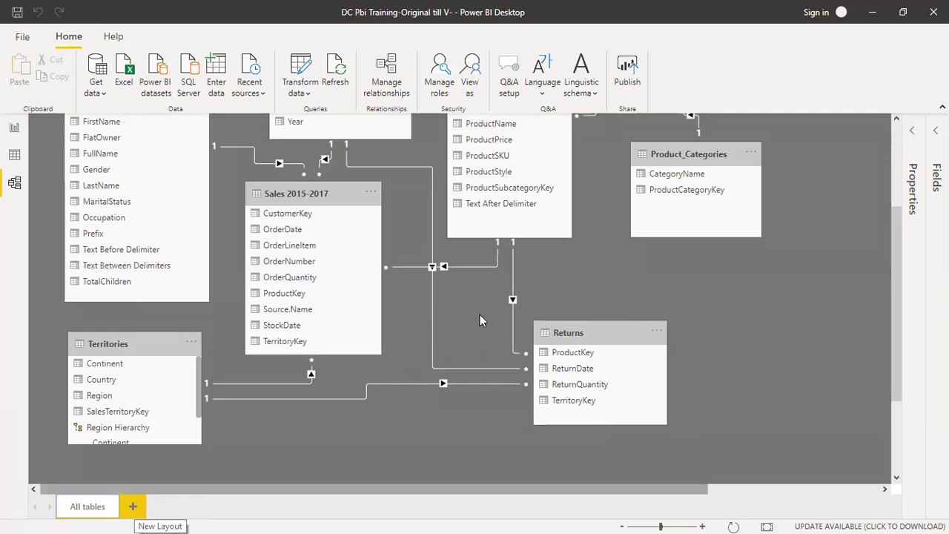
- Create a new diagram layout in the model view and place the Returns table on it
mouse_move(898, 225)
mouse_down()
mouse_move(879, 139)
mouse_move(883, 232)
mouse_up()
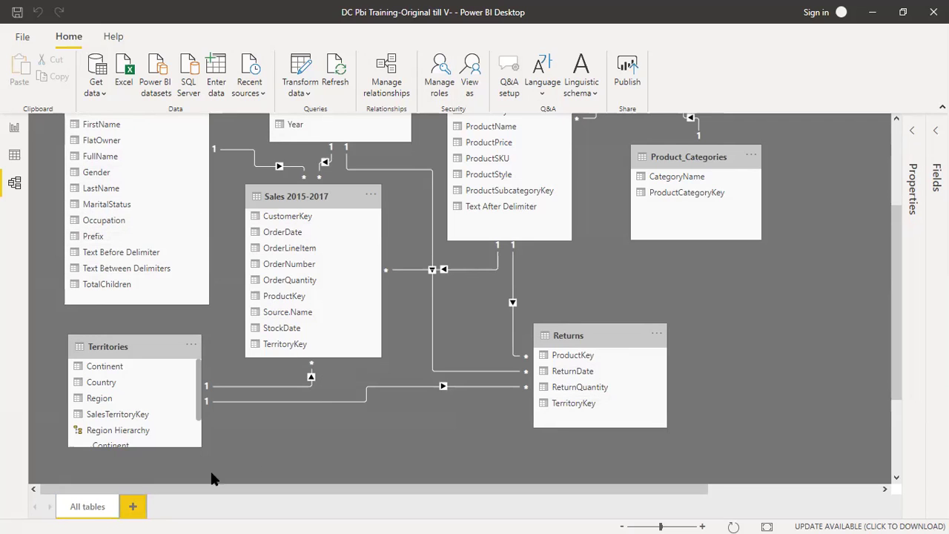
click(134, 508)
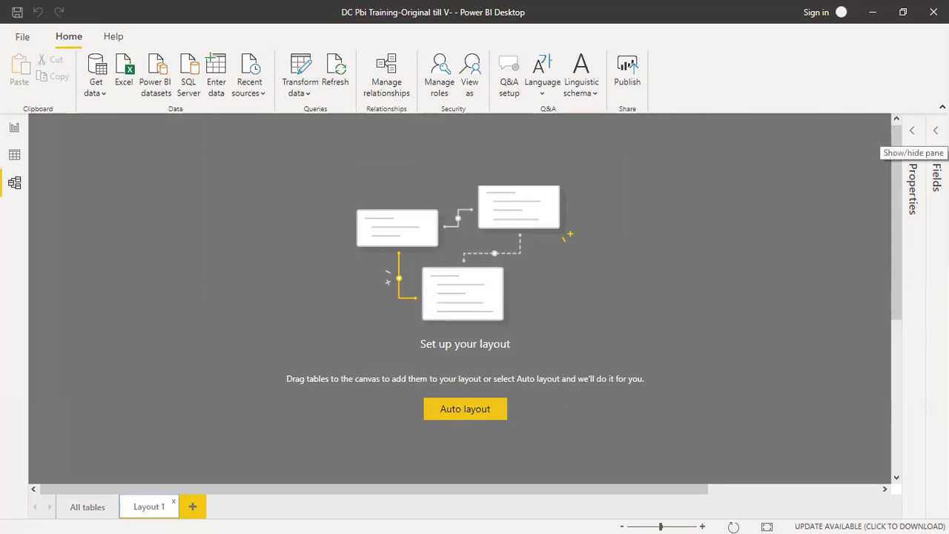
click(936, 132)
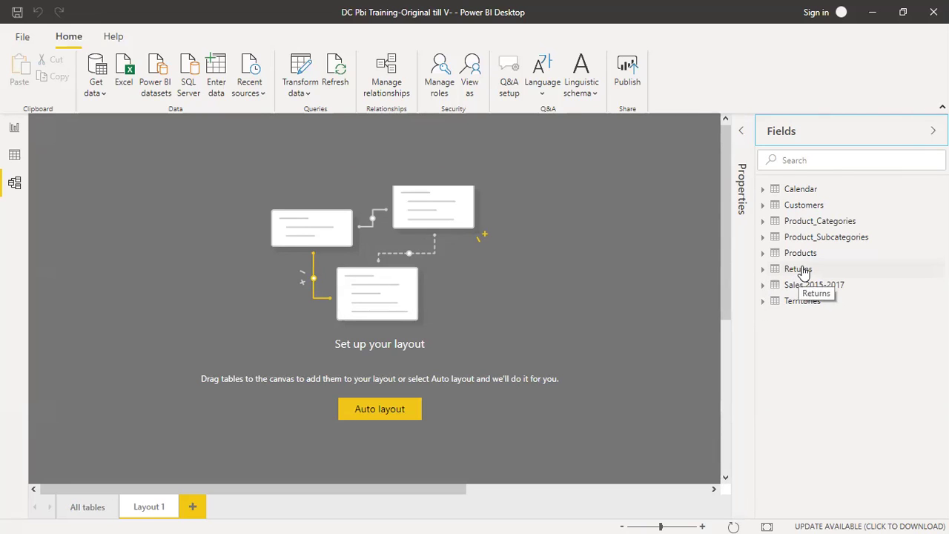
drag(804, 272, 290, 238)
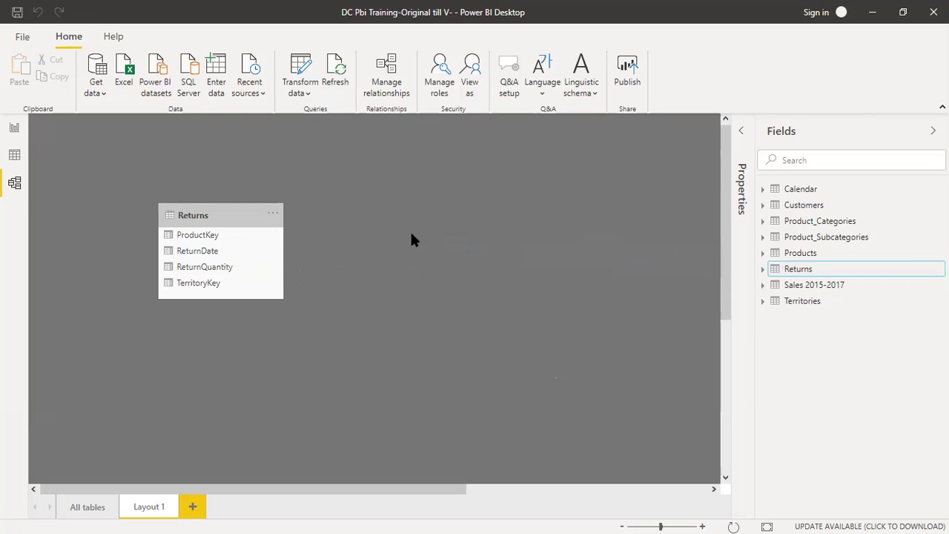
- Compare the All tables diagram with Layout 1, and add the tables related to Returns to Layout 1
click(97, 511)
click(97, 512)
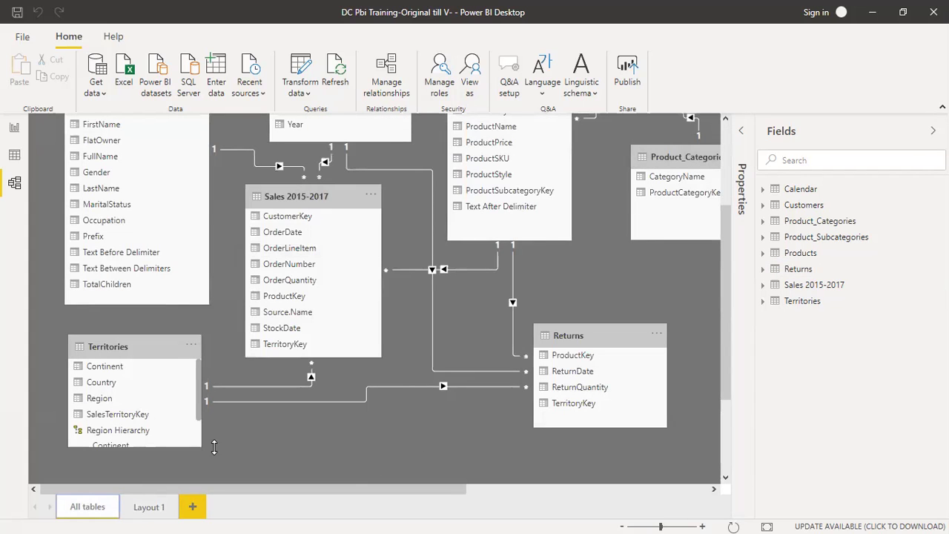
click(161, 512)
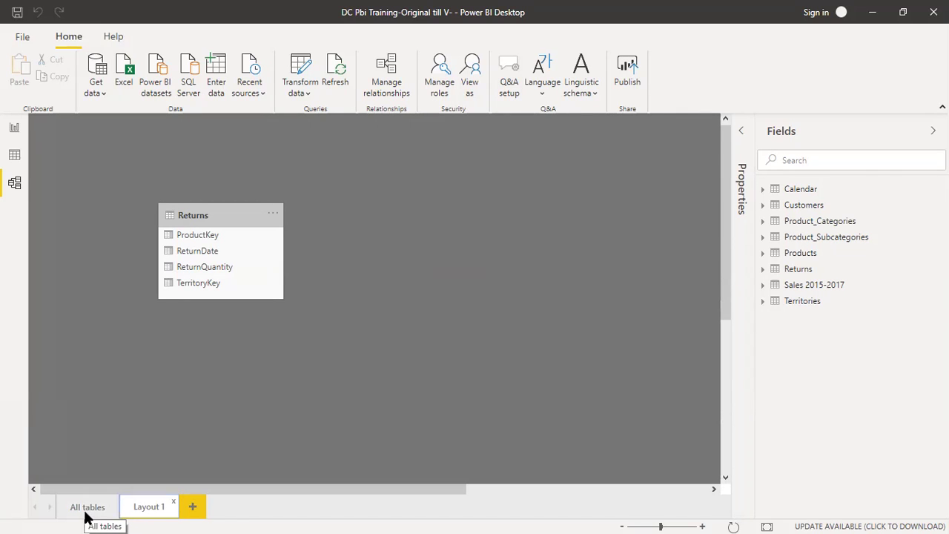
right_click(223, 216)
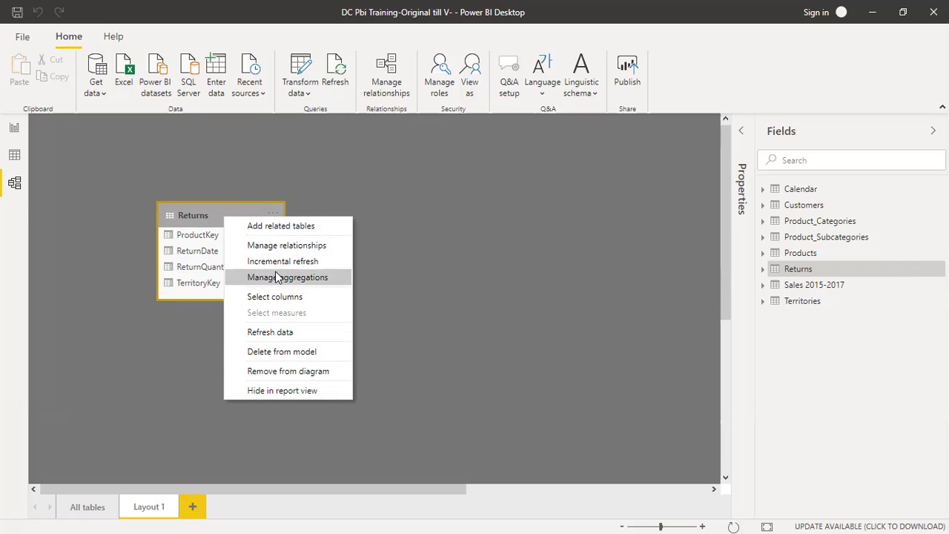
click(449, 201)
right_click(229, 215)
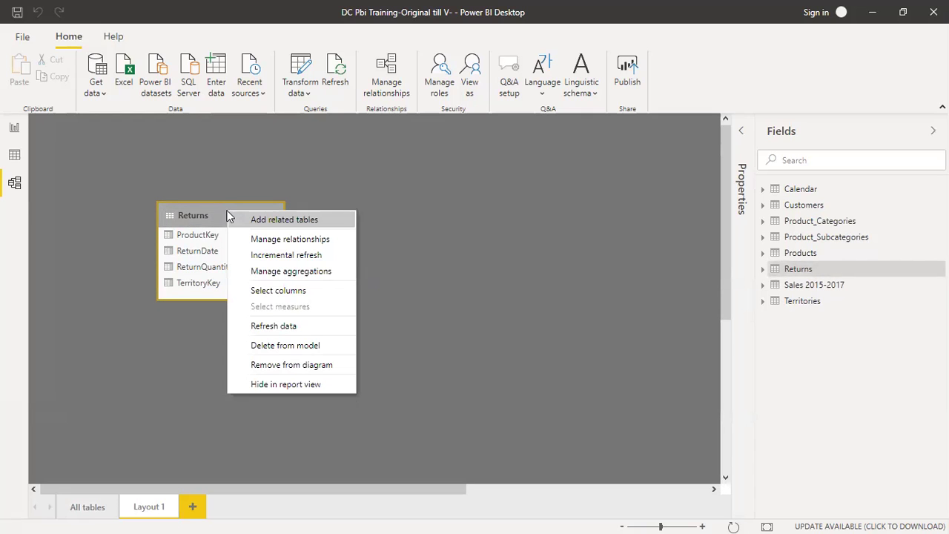
click(259, 221)
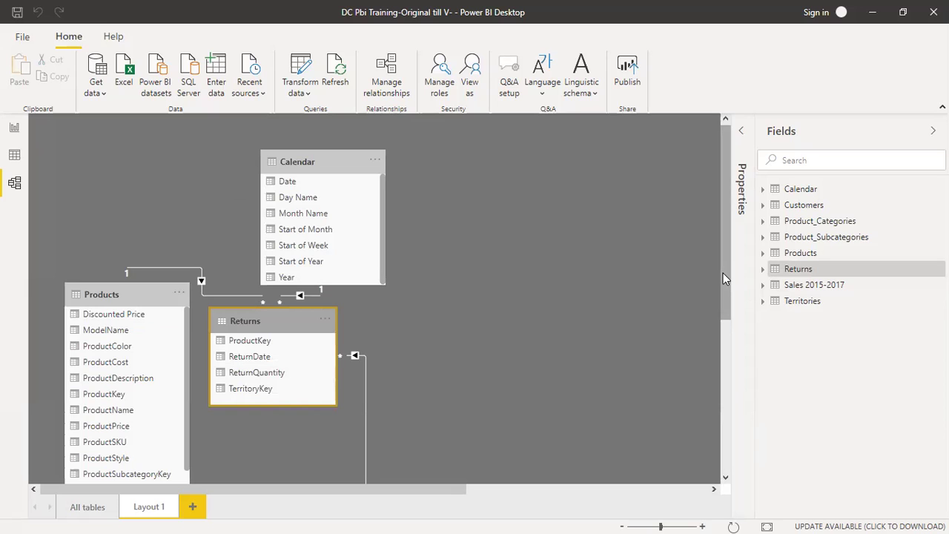
- Arrange the Products, Calendar and Territories tables around the Returns table in Layout 1
drag(107, 294, 109, 201)
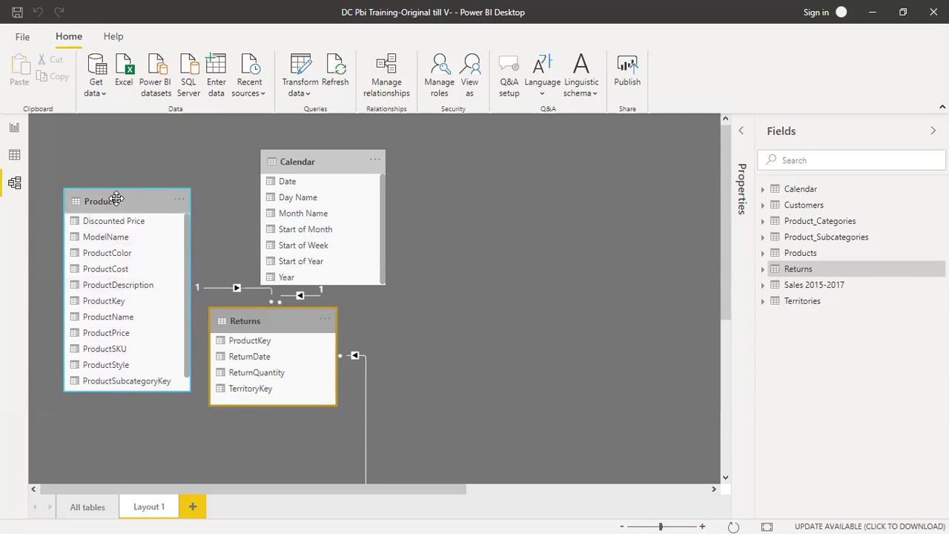
drag(728, 275, 724, 399)
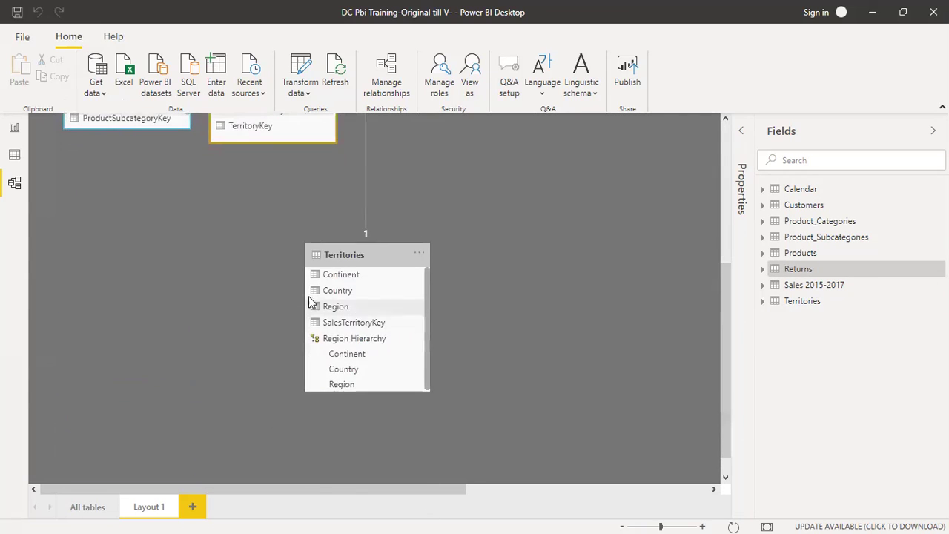
drag(364, 254, 466, 106)
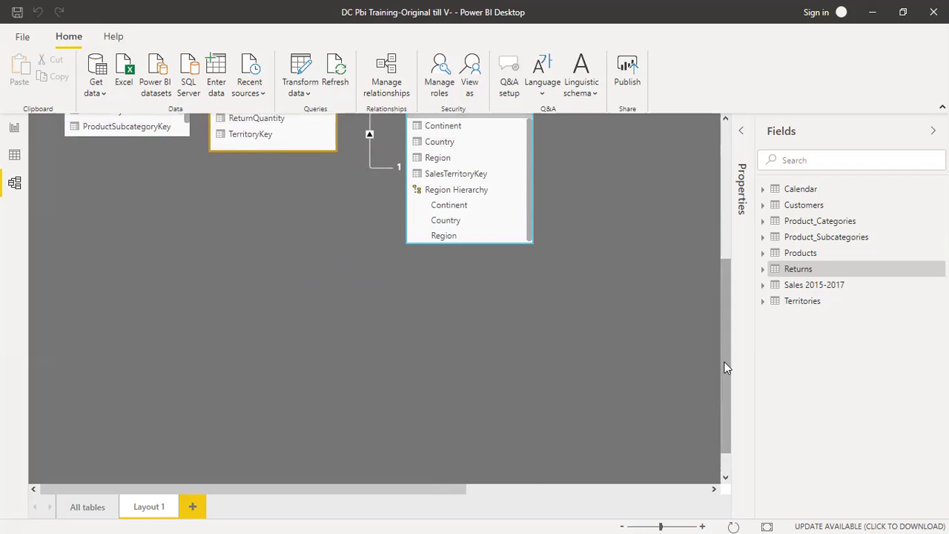
drag(726, 367, 725, 237)
drag(465, 349, 523, 231)
drag(278, 312, 328, 321)
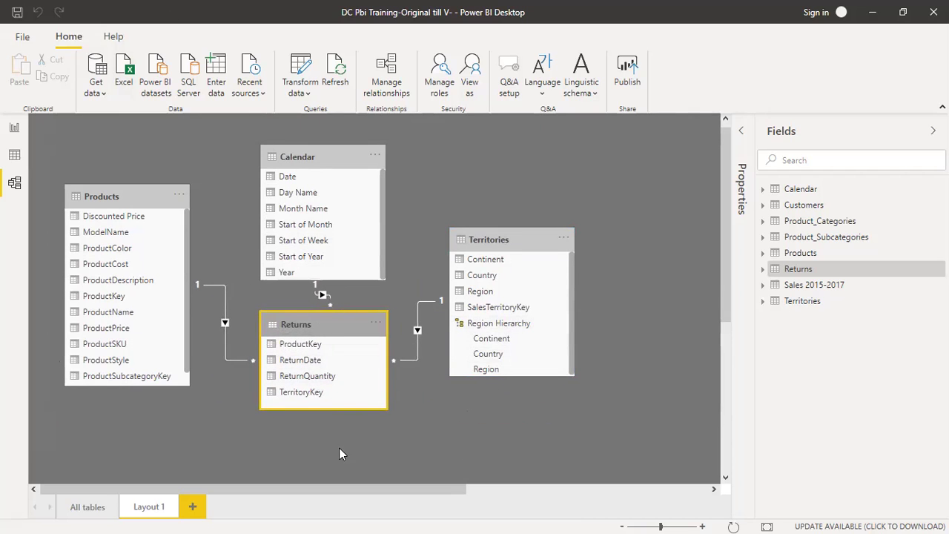
- Compare the table relationships of Returns in the All tables diagram with those in Layout 1
click(85, 510)
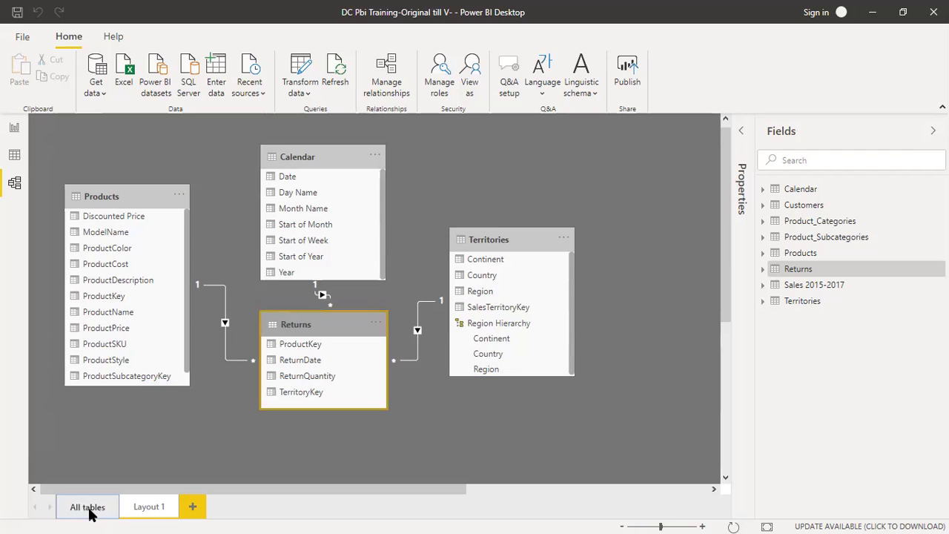
click(87, 509)
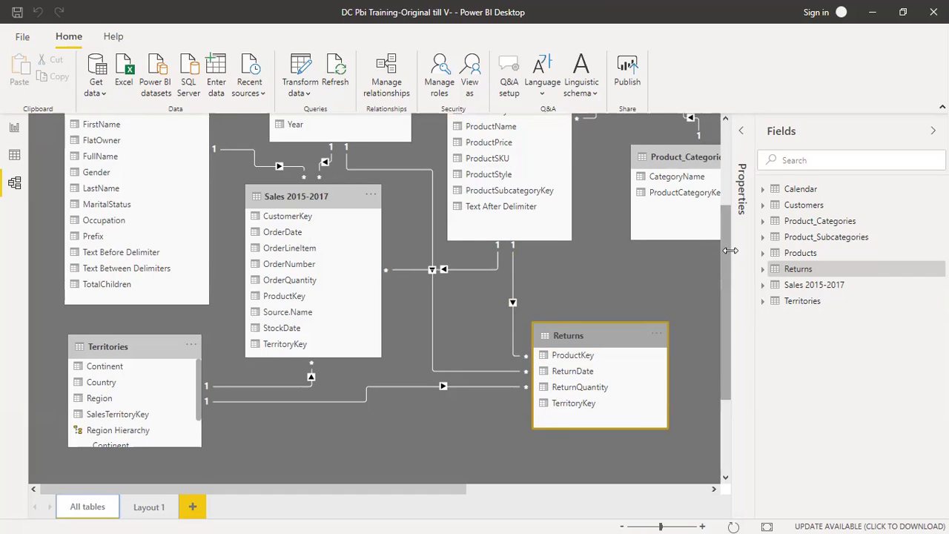
mouse_move(727, 250)
mouse_down()
mouse_move(725, 175)
mouse_move(725, 235)
mouse_up()
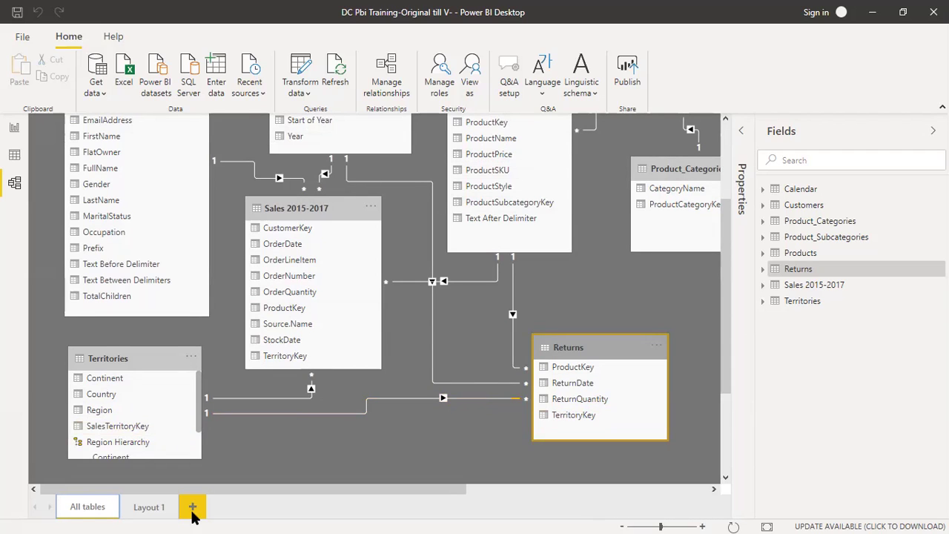
click(154, 509)
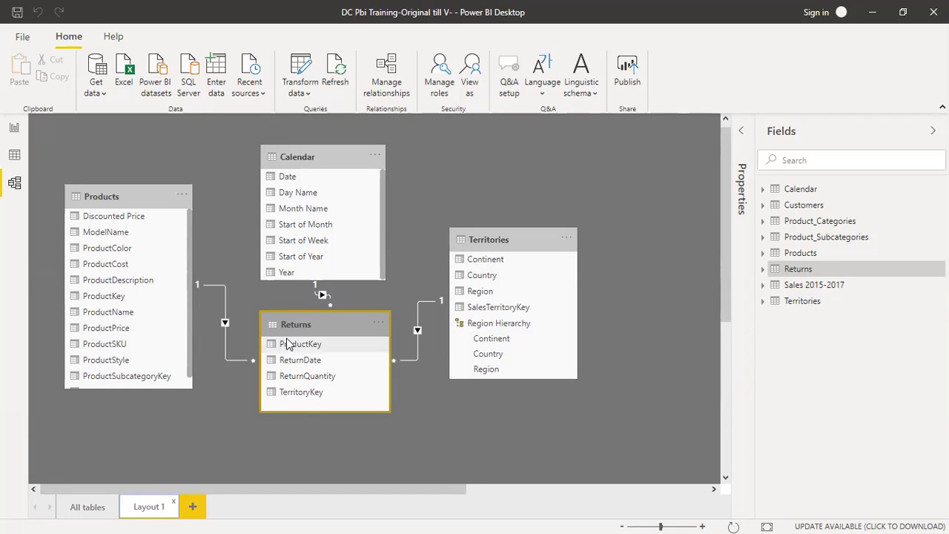
- Create a second diagram layout, place the Sales 2015-2017 table on it and add its related tables
click(192, 508)
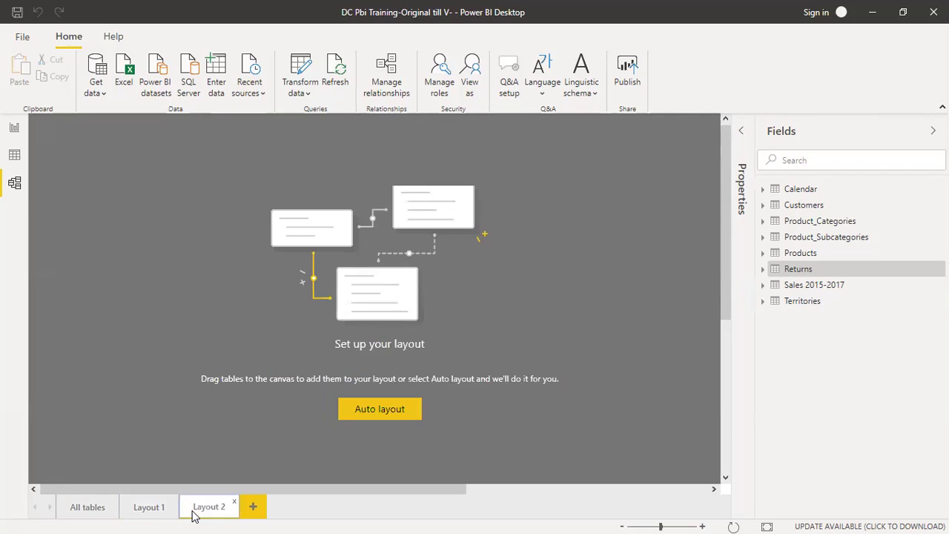
drag(796, 290, 182, 250)
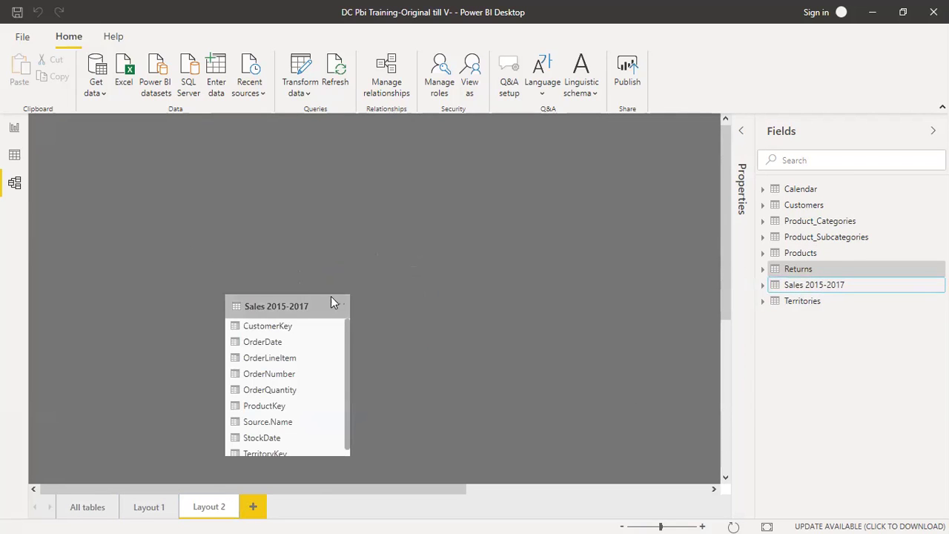
drag(295, 304, 298, 174)
right_click(298, 175)
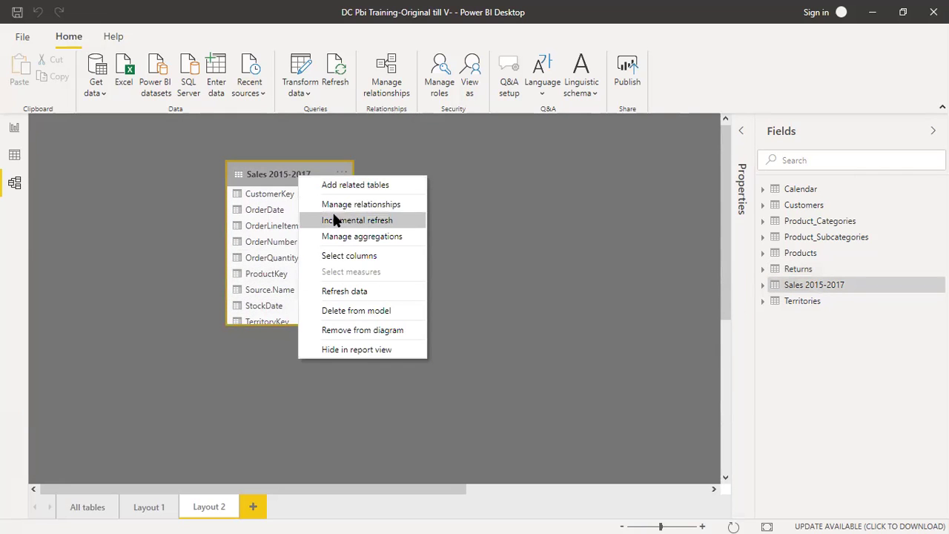
click(494, 188)
right_click(291, 173)
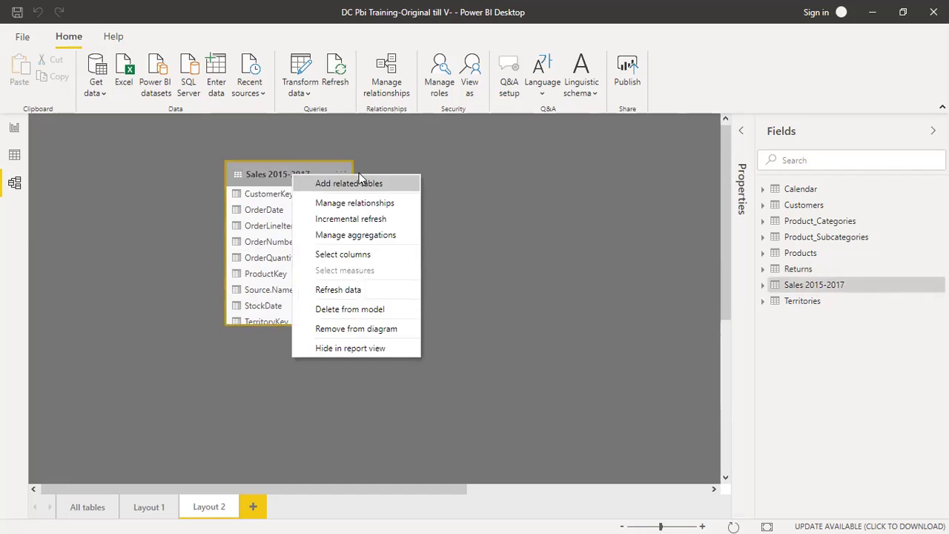
click(360, 183)
- Arrange the Territories, Products, Customers and Calendar tables around the Sales 2015-2017 table in Layout 2
drag(475, 222, 605, 166)
drag(182, 164, 116, 163)
drag(305, 309, 404, 202)
drag(364, 478, 503, 388)
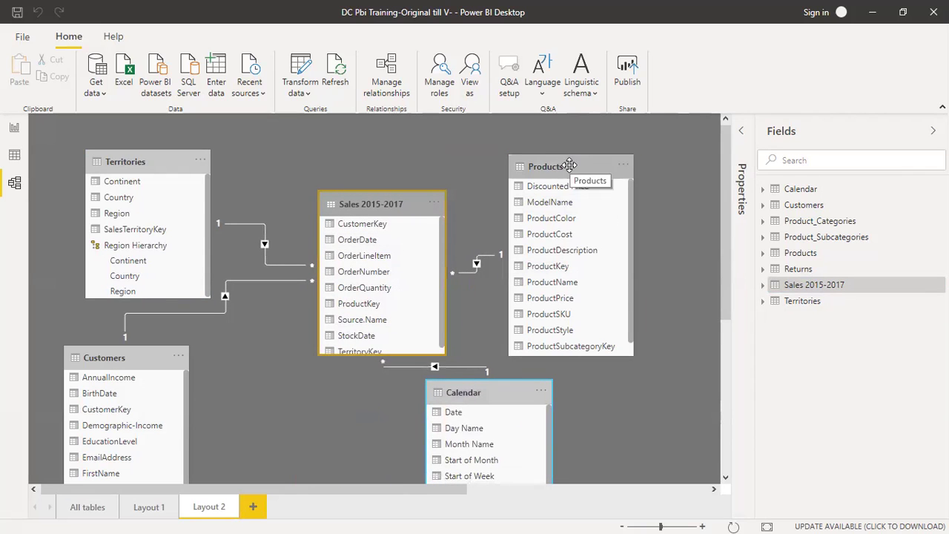
drag(561, 166, 562, 162)
drag(127, 356, 220, 386)
drag(724, 283, 707, 268)
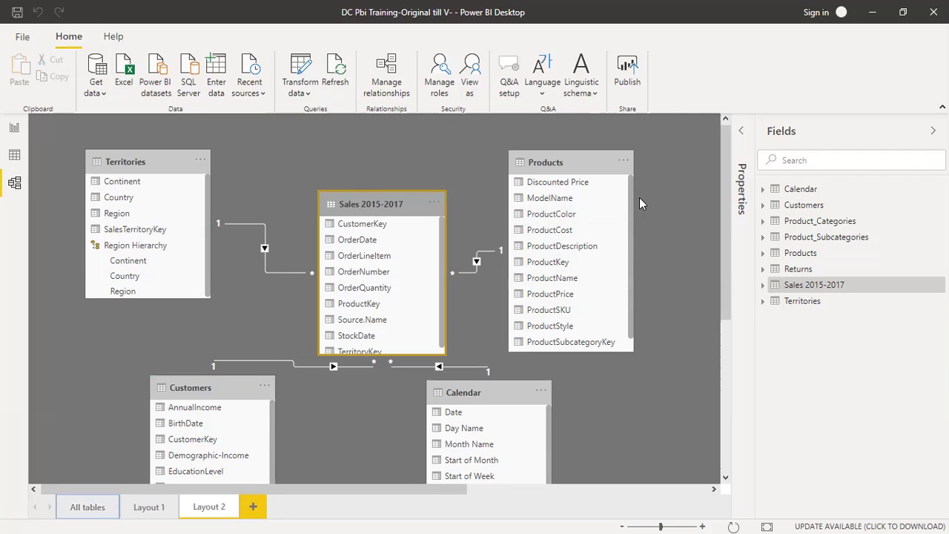
- Compare the All tables diagram with Layout 2, and centre the Sales 2015-2017 table among its related tables in Layout 2
click(87, 507)
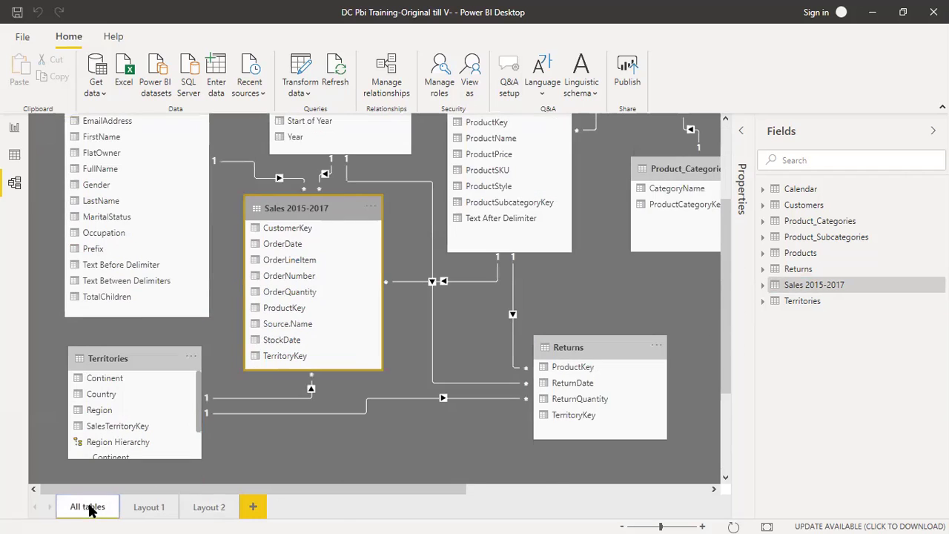
click(214, 511)
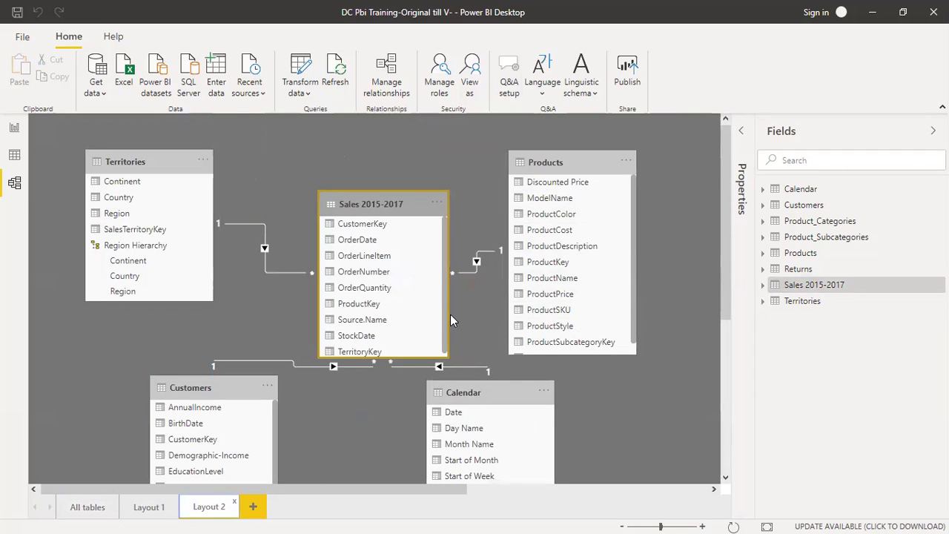
drag(388, 201, 387, 183)
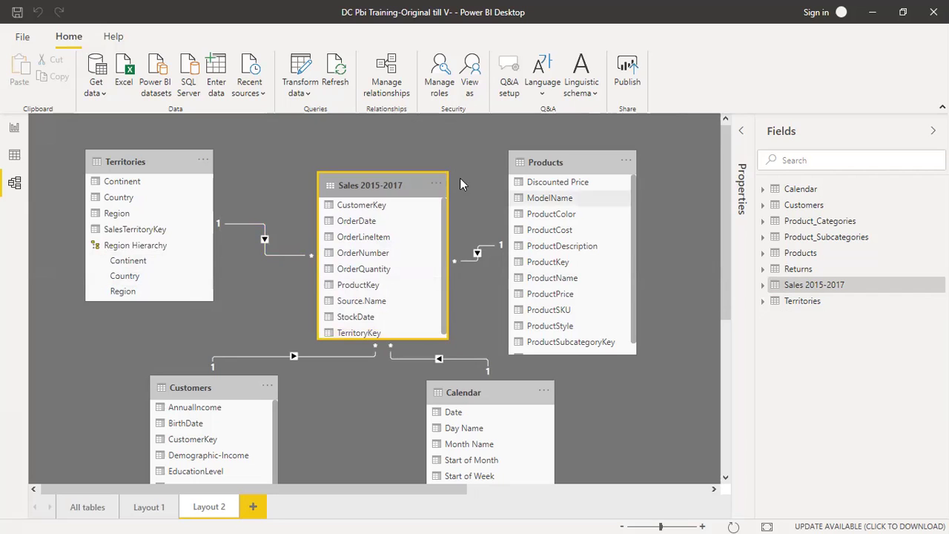
drag(382, 183, 361, 185)
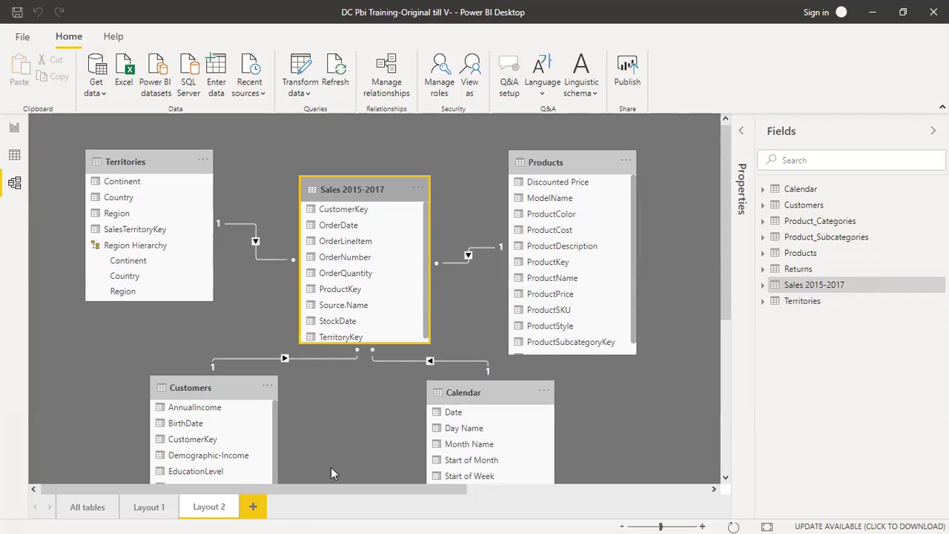
- Delete the Layout 2 and Layout 1 diagrams from the model view and save the report
click(234, 506)
click(538, 316)
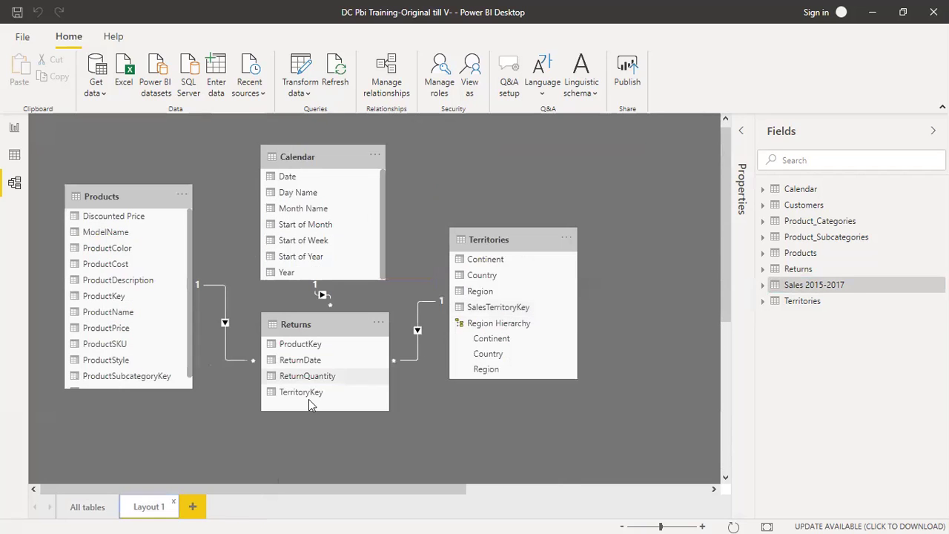
click(175, 504)
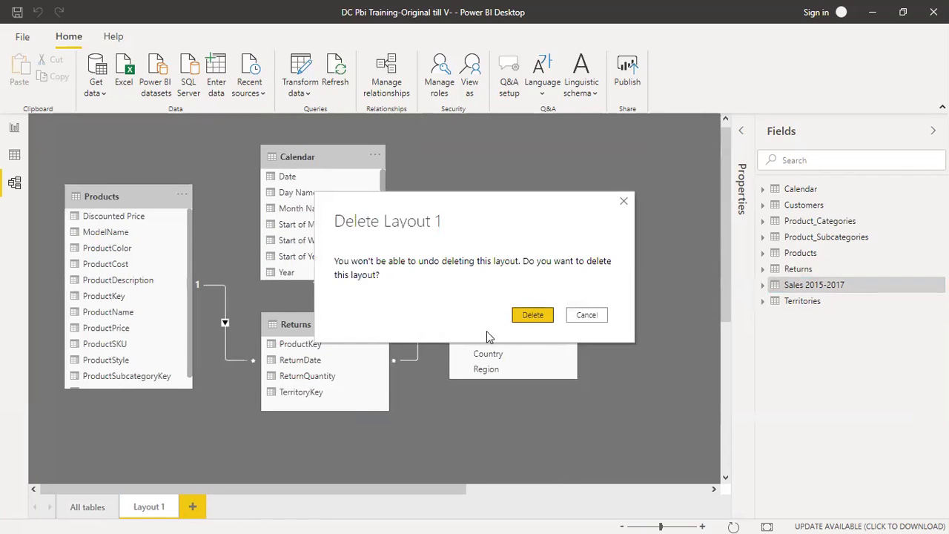
click(534, 315)
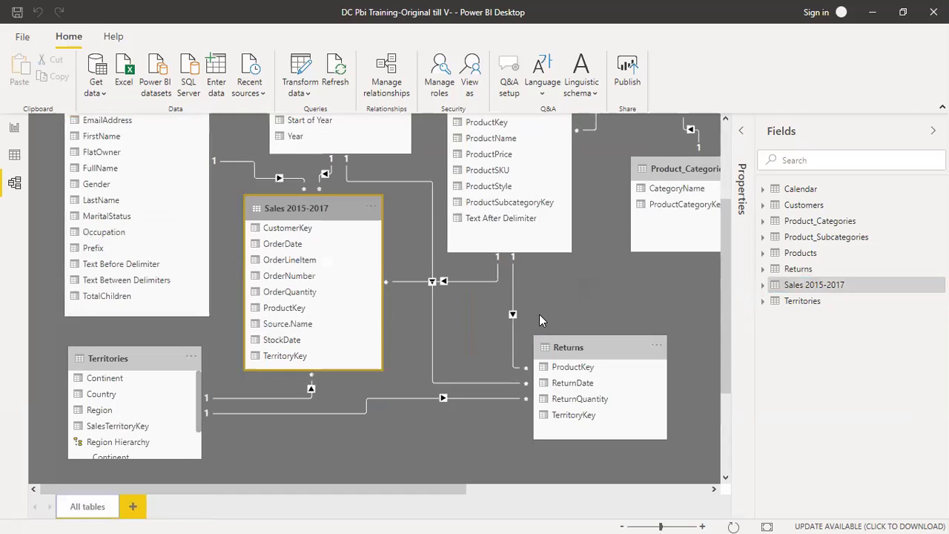
click(26, 38)
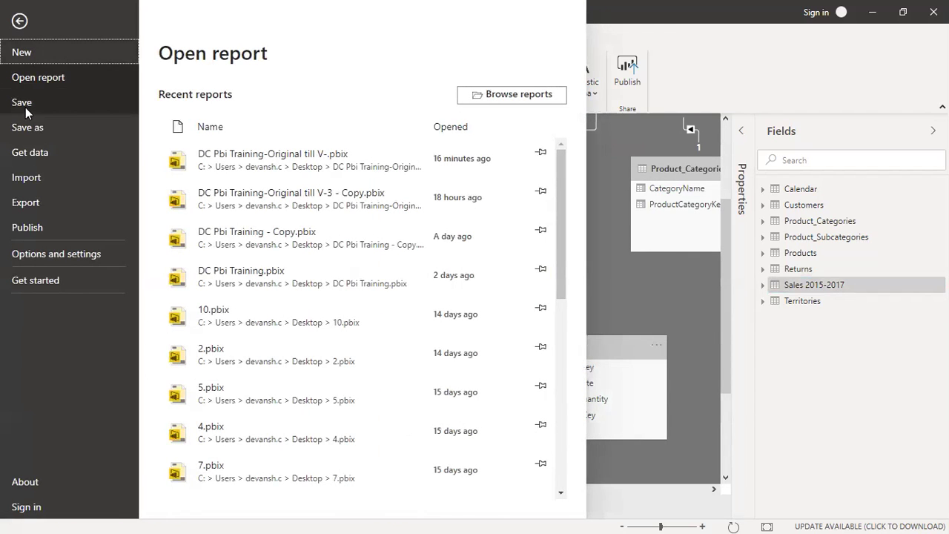
click(26, 104)
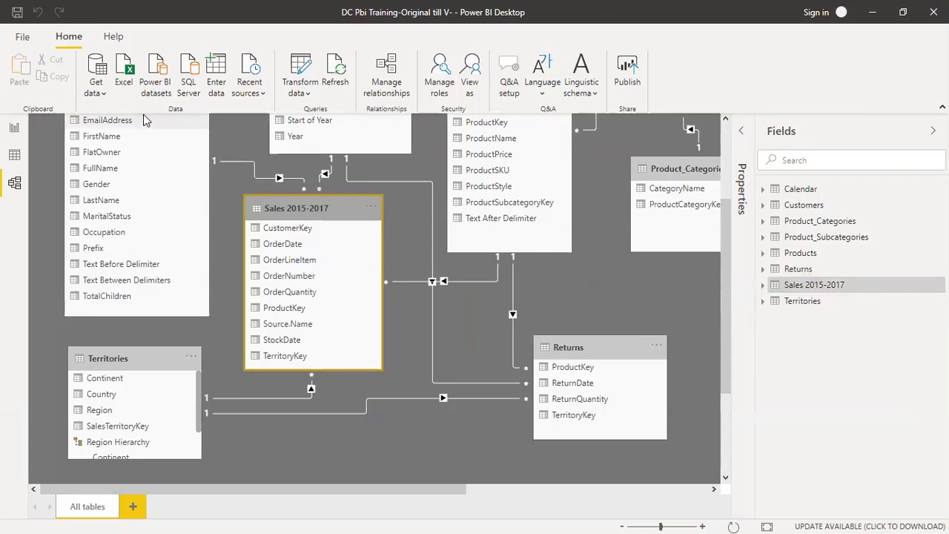
- In the data view, add a calculated column named OrderQuantityMultiple to the Sales 2015-2017 table
click(15, 155)
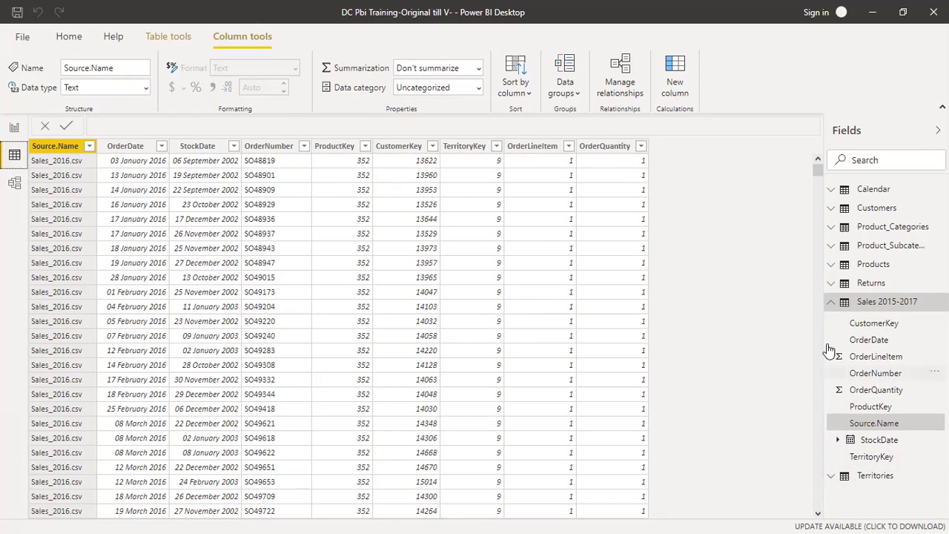
click(832, 303)
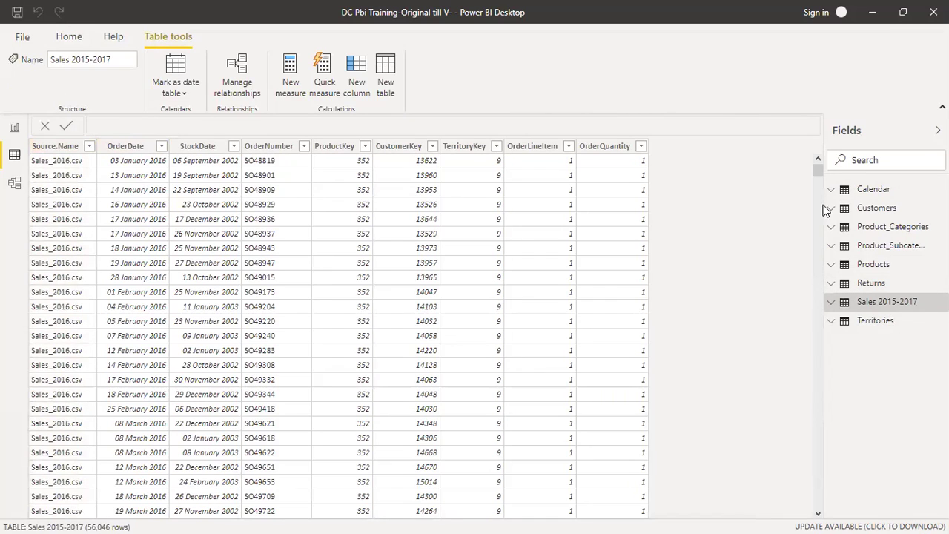
click(868, 304)
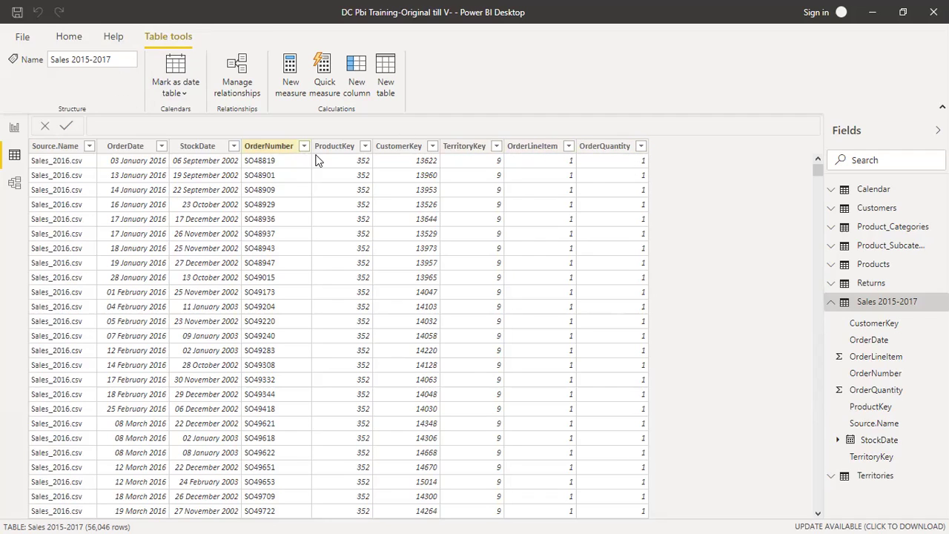
click(70, 39)
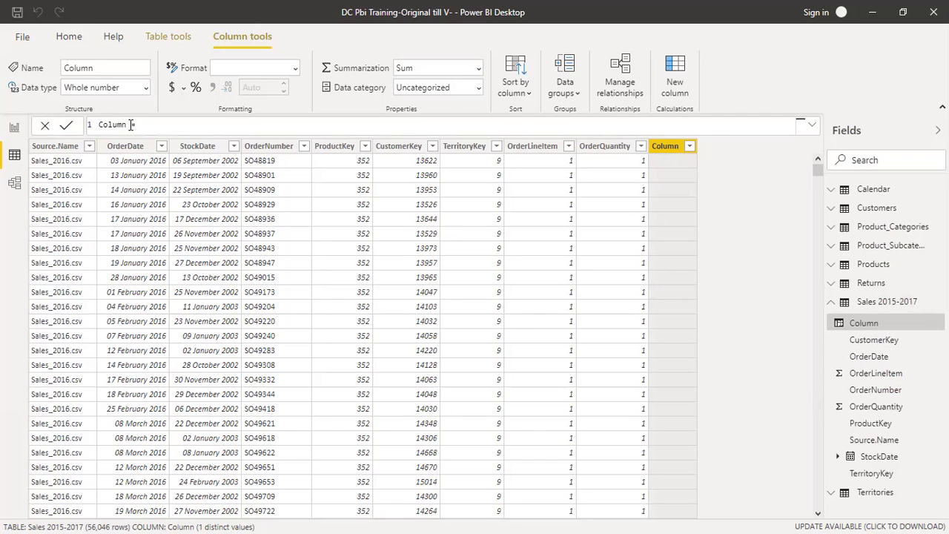
drag(131, 125, 115, 124)
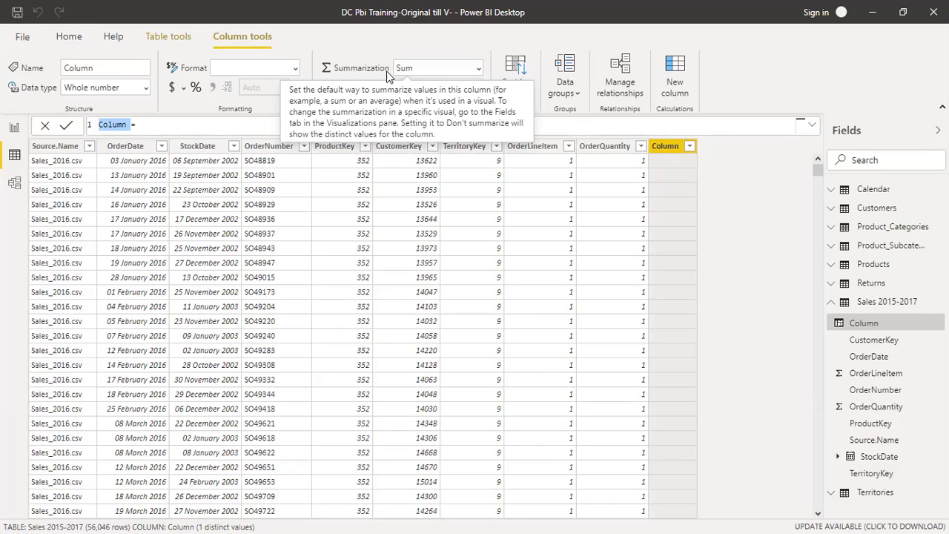
text(CrderQuanti)
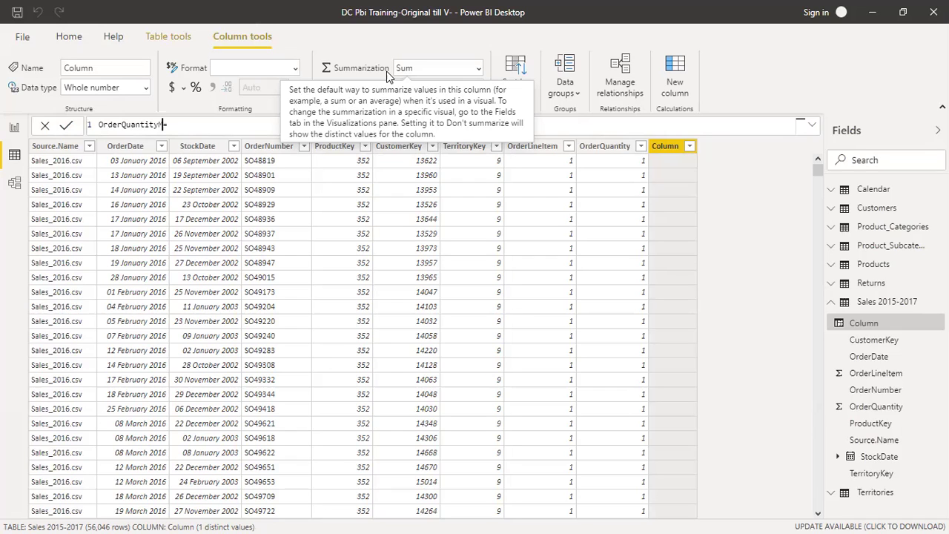
text(tyMultiple)
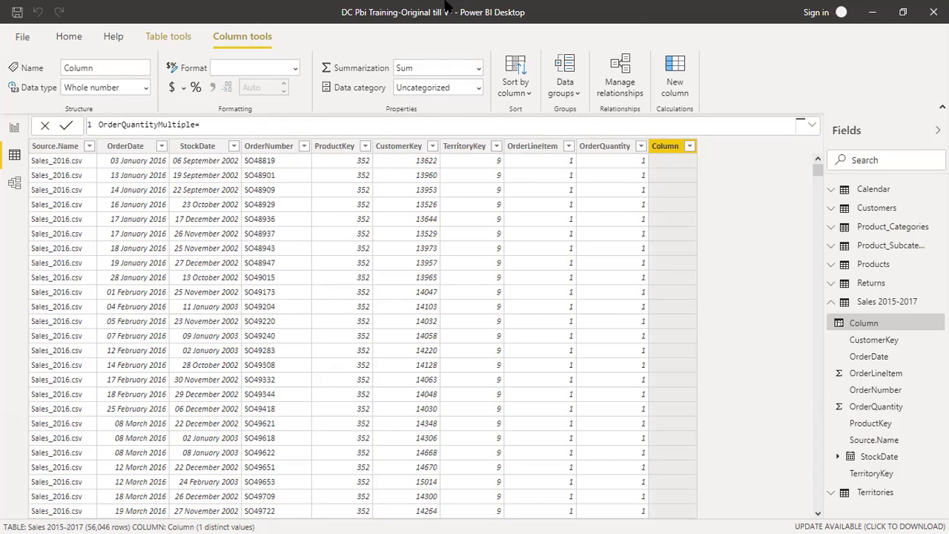
- Start the column's formula as an IF function testing whether 'Sales 2015-2017'[OrderQuantity] is greater than 1
text(if)
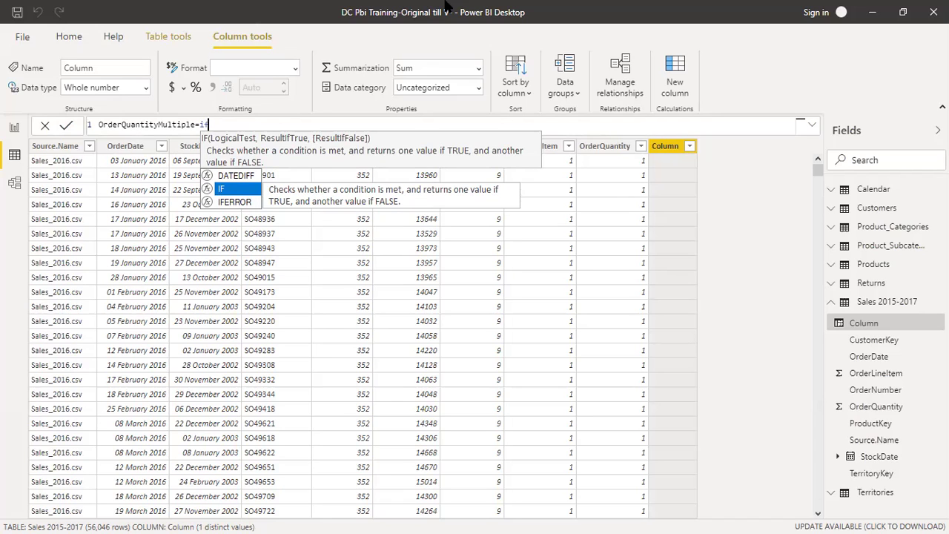
key(Tab)
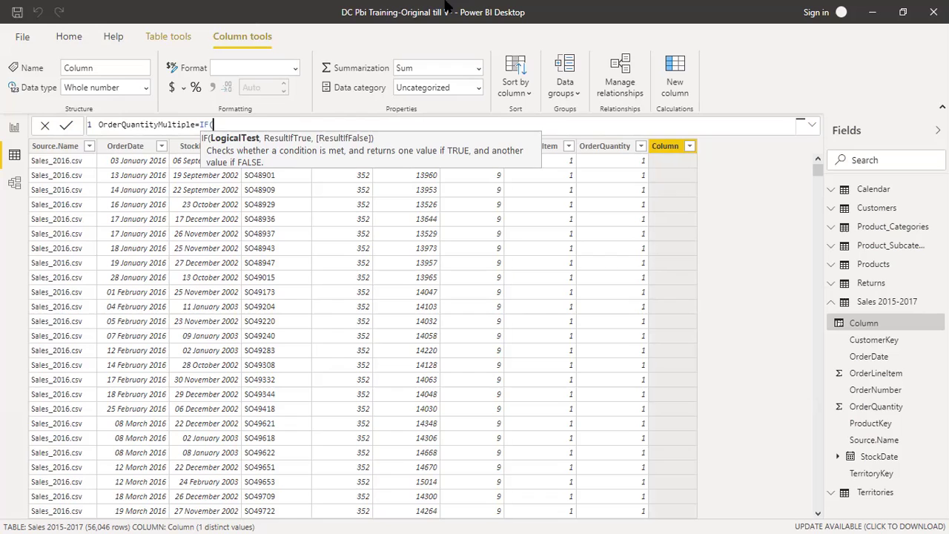
text(Order)
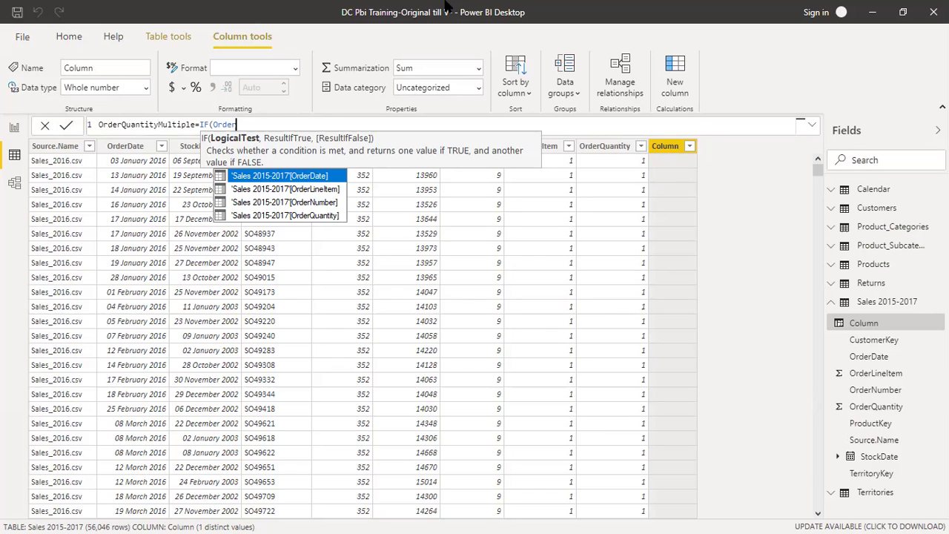
key(Down)
key(Down)
key(Down)
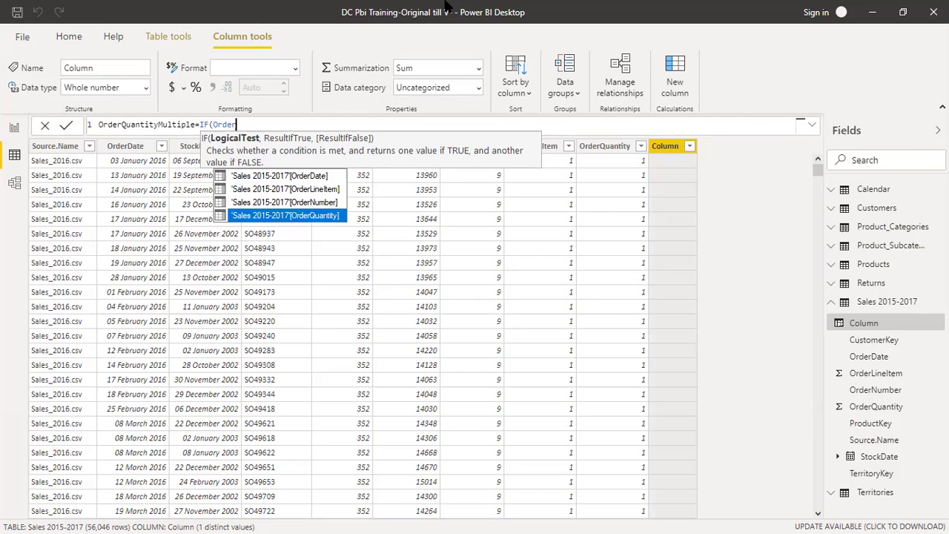
key(Tab)
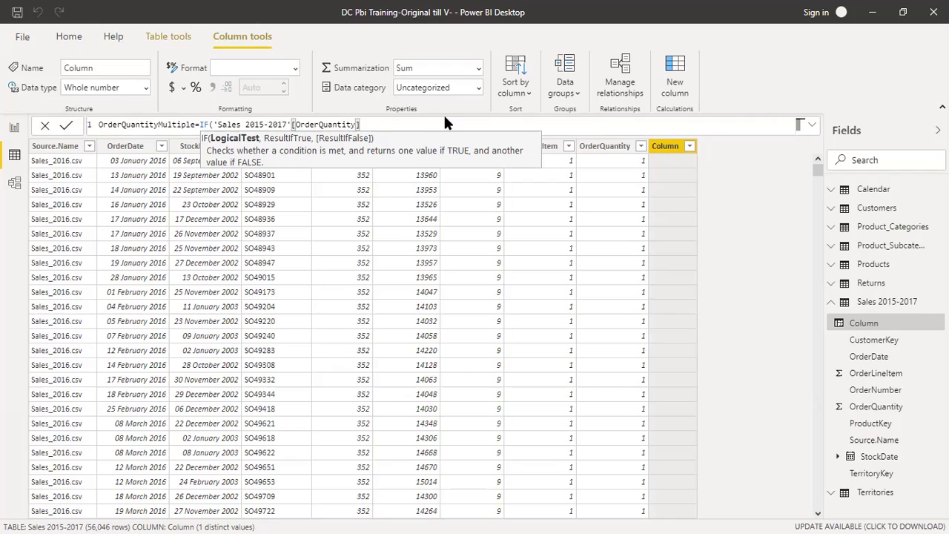
text(>1,)
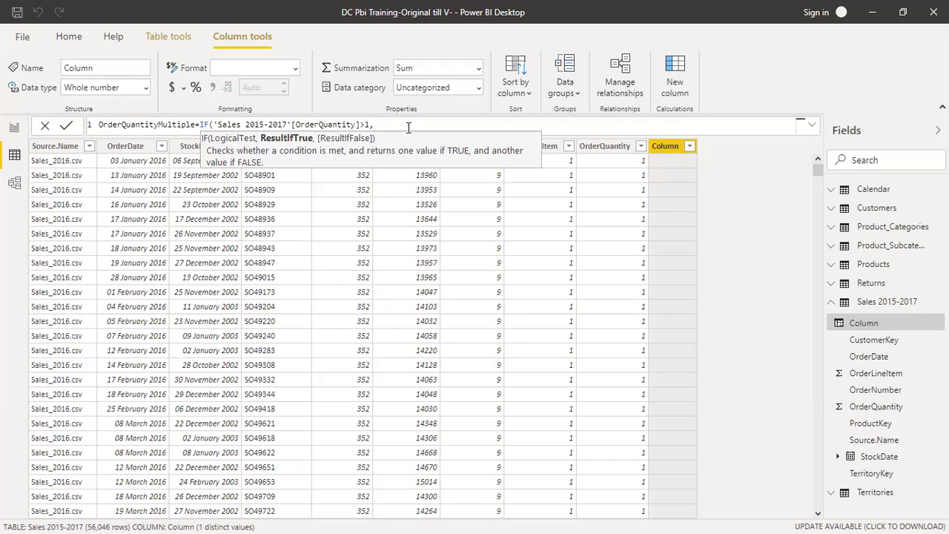
- Complete the IF formula so it returns "Multiple" when true and "Single" otherwise, and commit the calculated column
text(Multip)
key(BackSpace)
key(BackSpace)
key(BackSpace)
key(BackSpace)
key(BackSpace)
key(BackSpace)
key(BackSpace)
text("Multiple",)
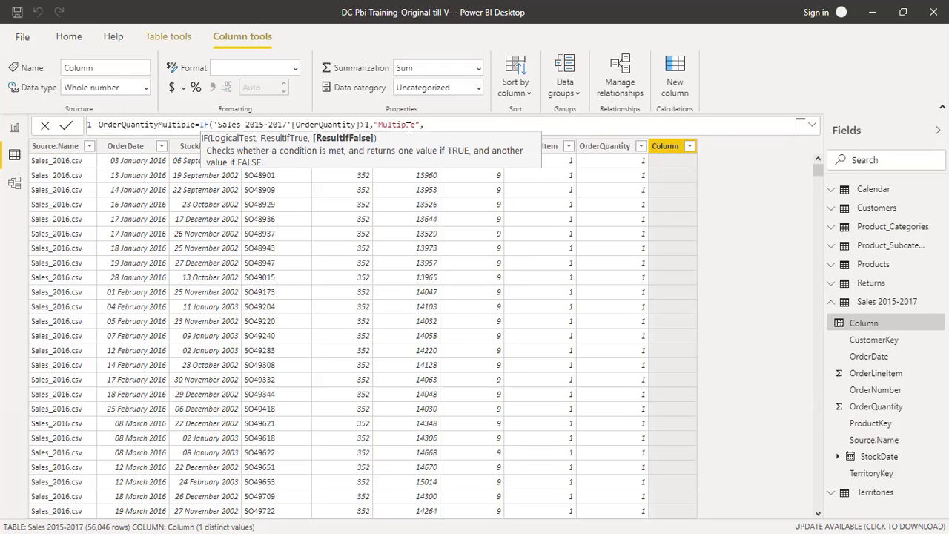
text("Single"))
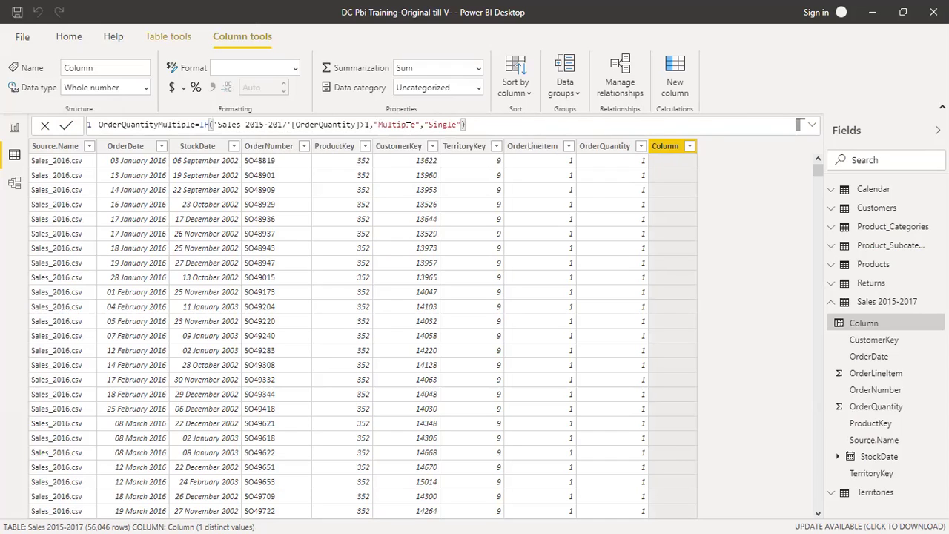
key(Return)
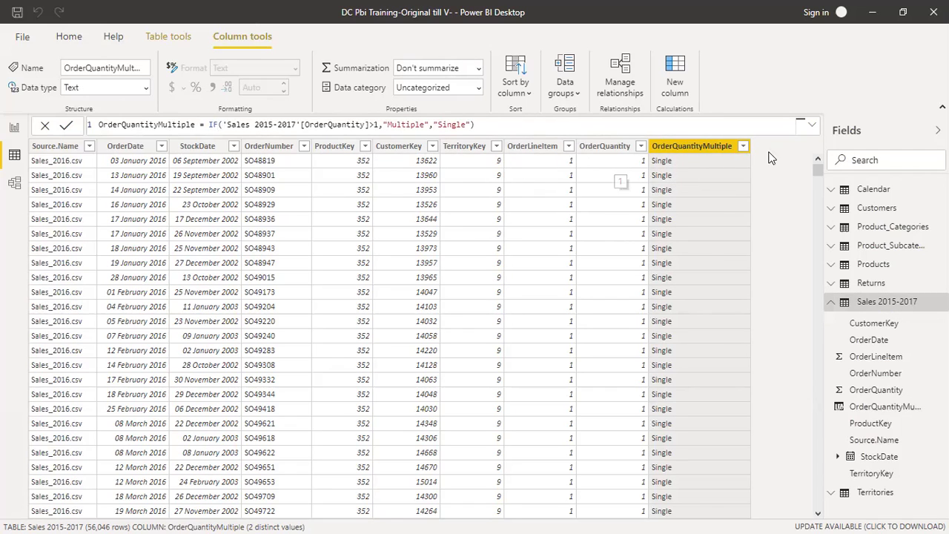
- Filter the OrderQuantityMultiple column to show only the Multiple rows
drag(818, 169, 823, 483)
click(743, 145)
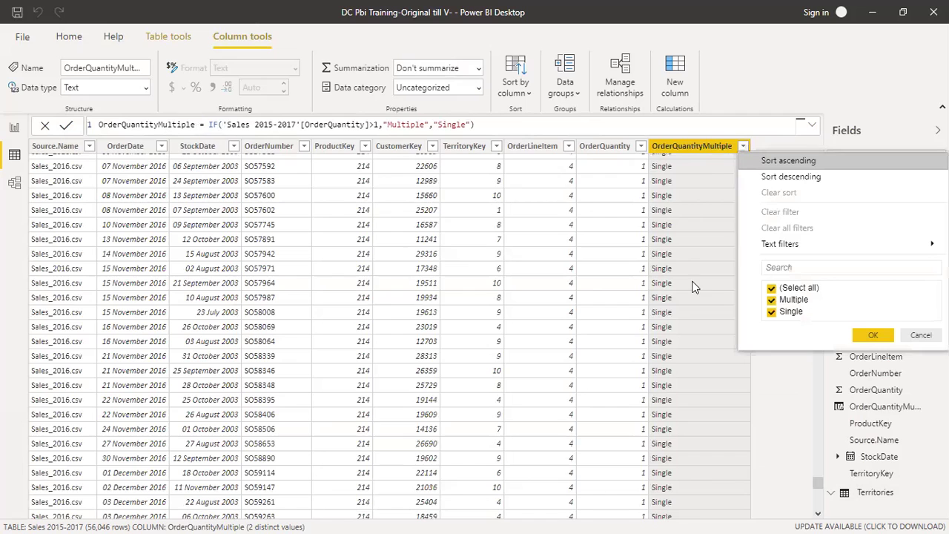
click(772, 312)
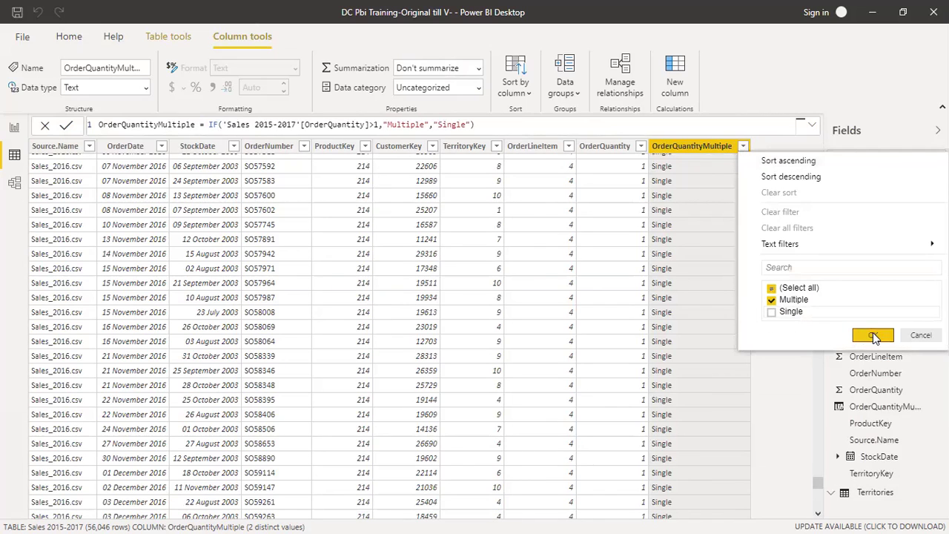
click(873, 335)
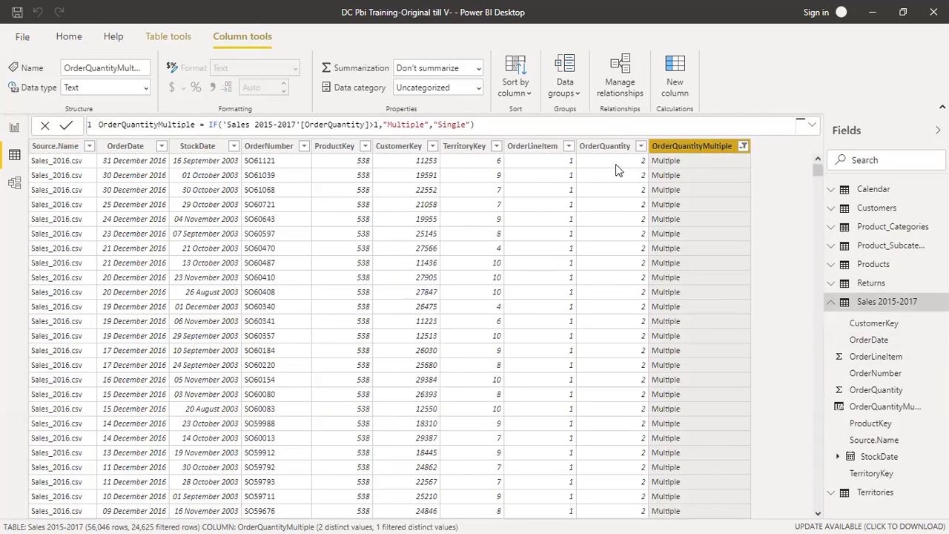
- Reselect all values in the OrderQuantityMultiple filter, and review its list of distinct values without changing them
click(743, 148)
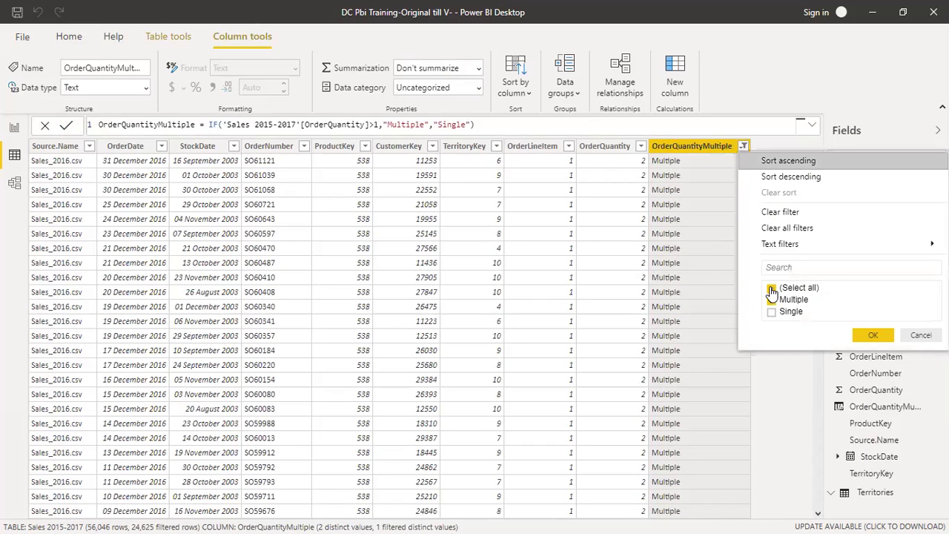
click(771, 300)
click(772, 287)
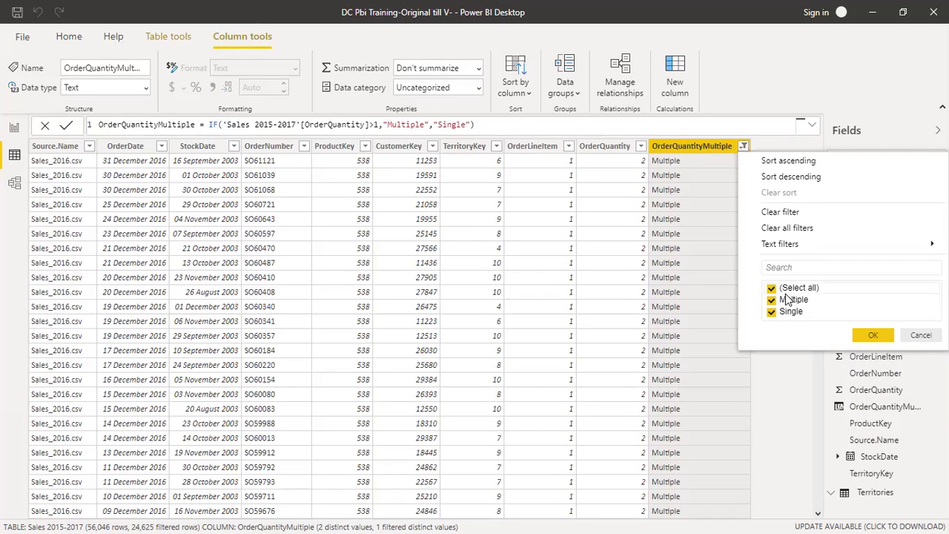
click(873, 335)
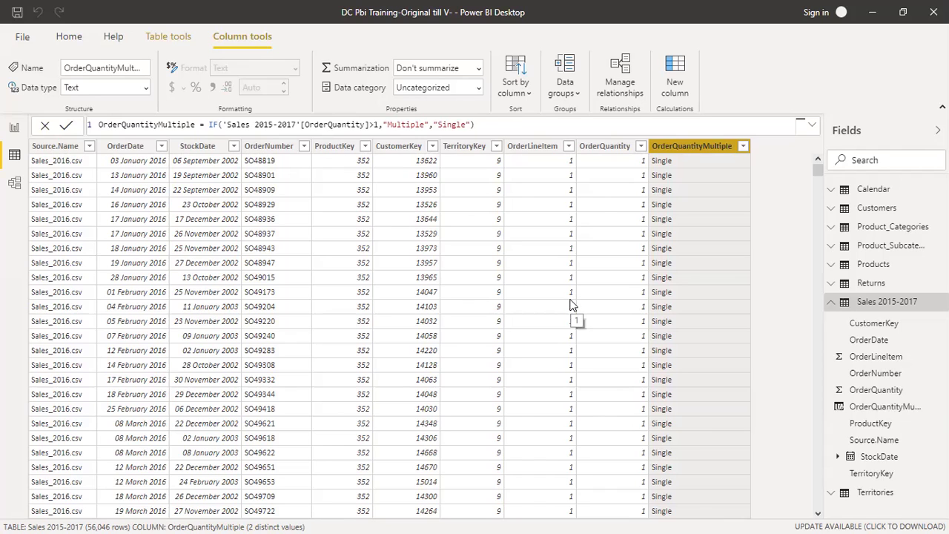
click(743, 146)
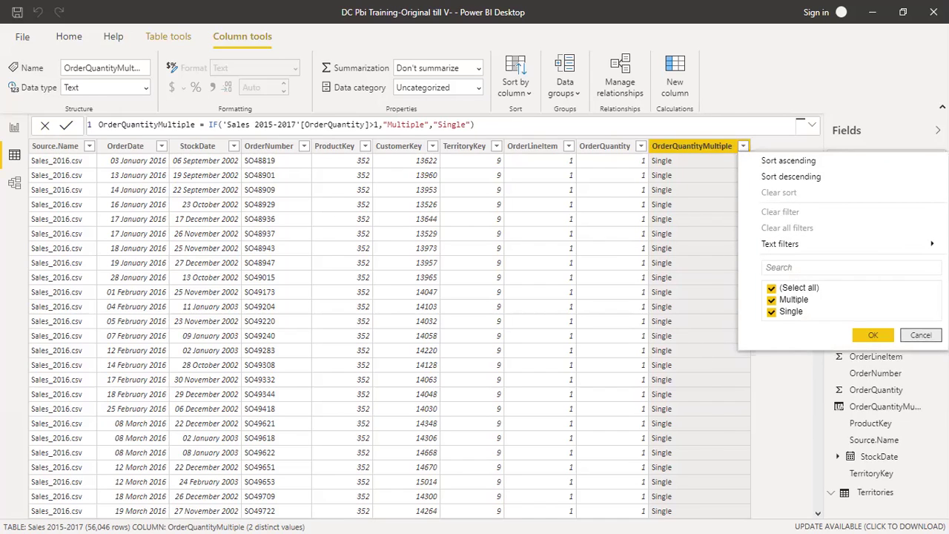
click(921, 336)
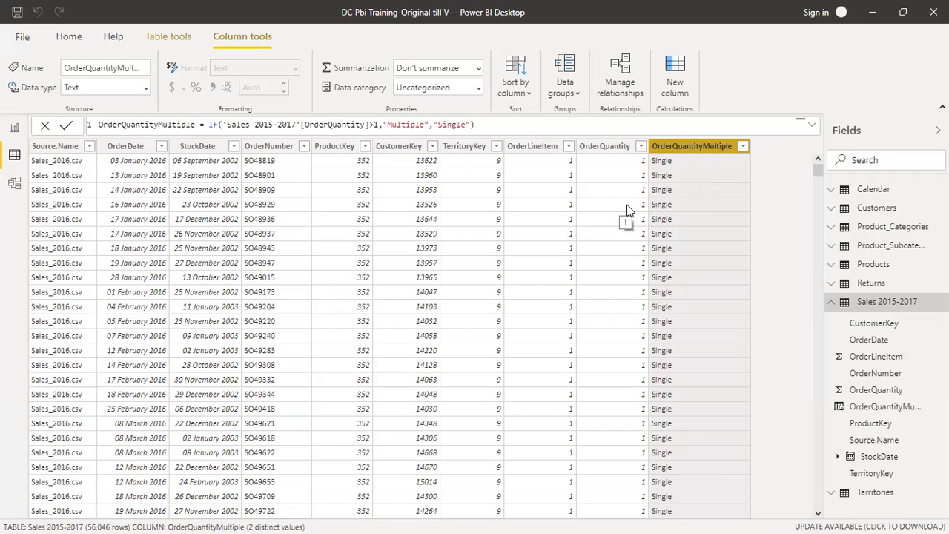
- Examine the distinct values of the Demographic-Income column in the Customers table, and collapse the table's field list
click(869, 211)
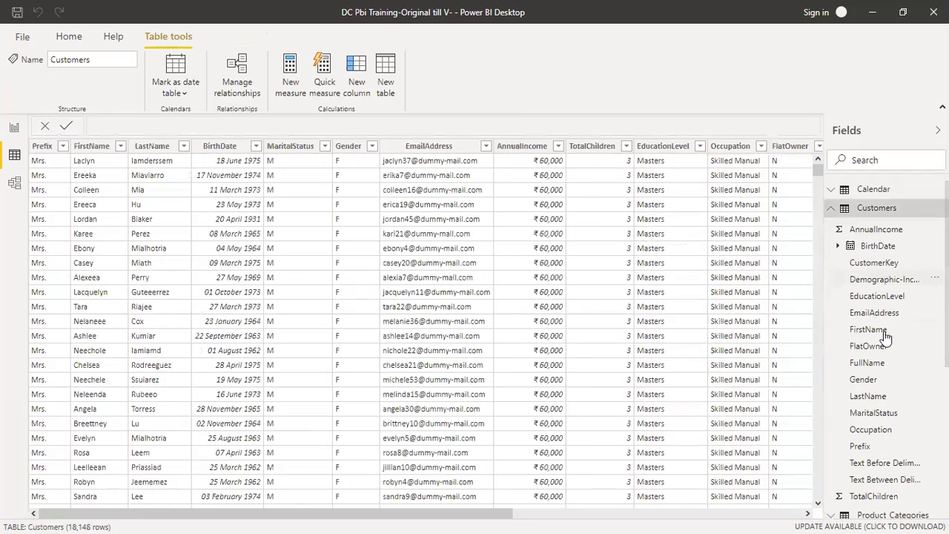
click(735, 514)
click(682, 148)
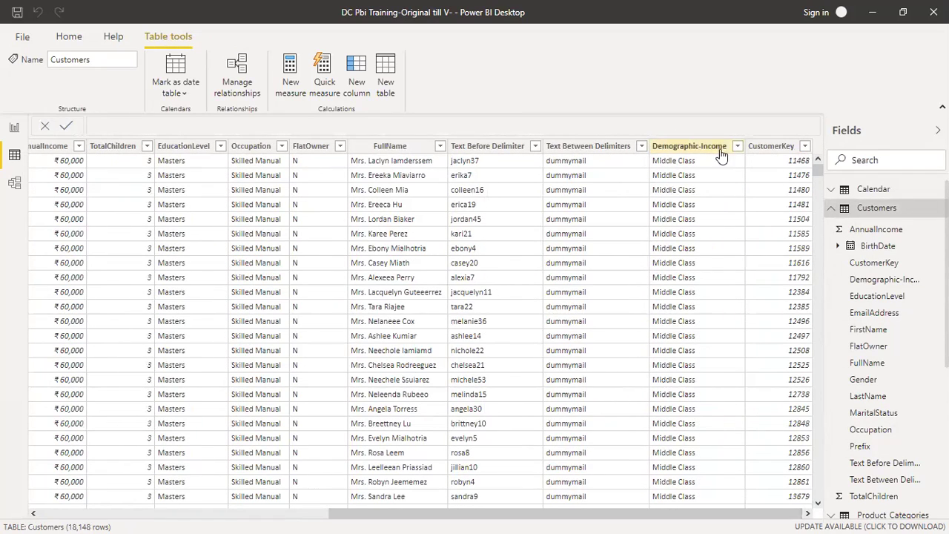
click(737, 148)
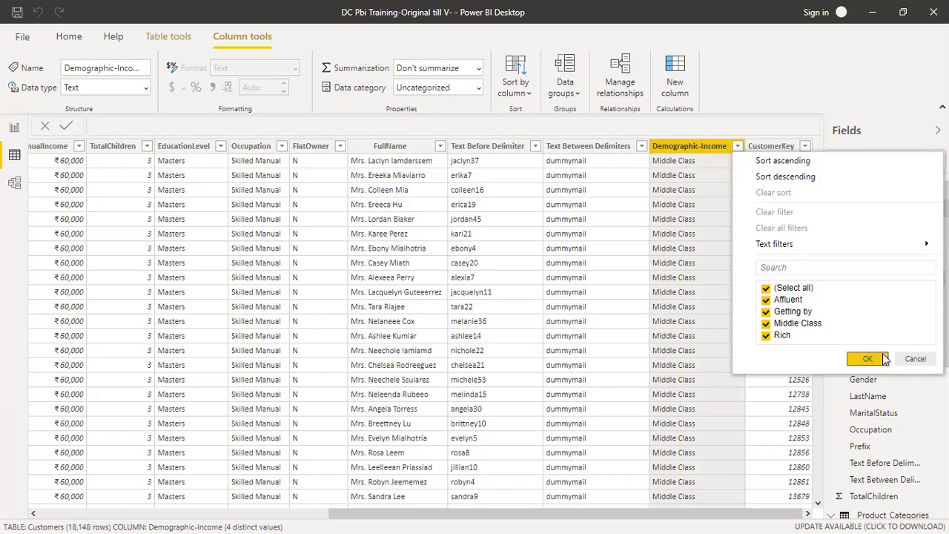
click(915, 359)
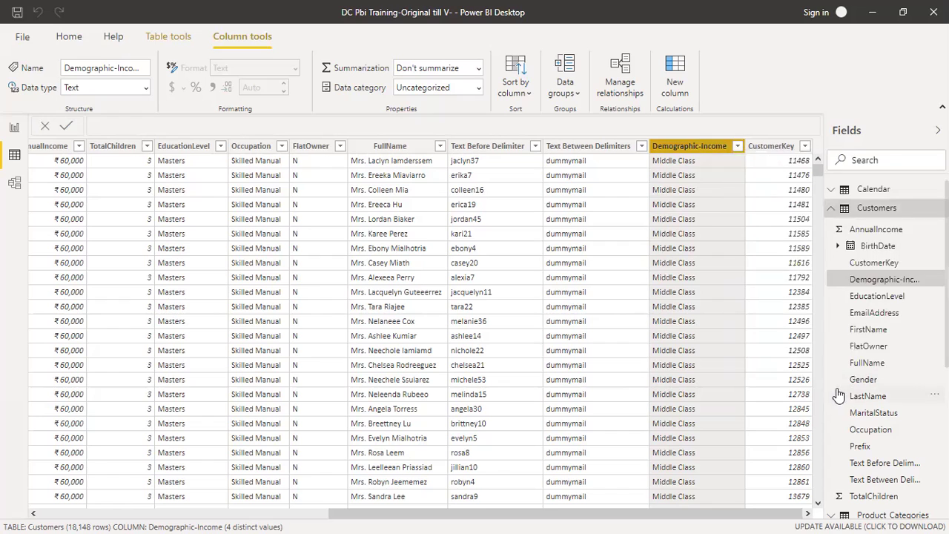
click(838, 245)
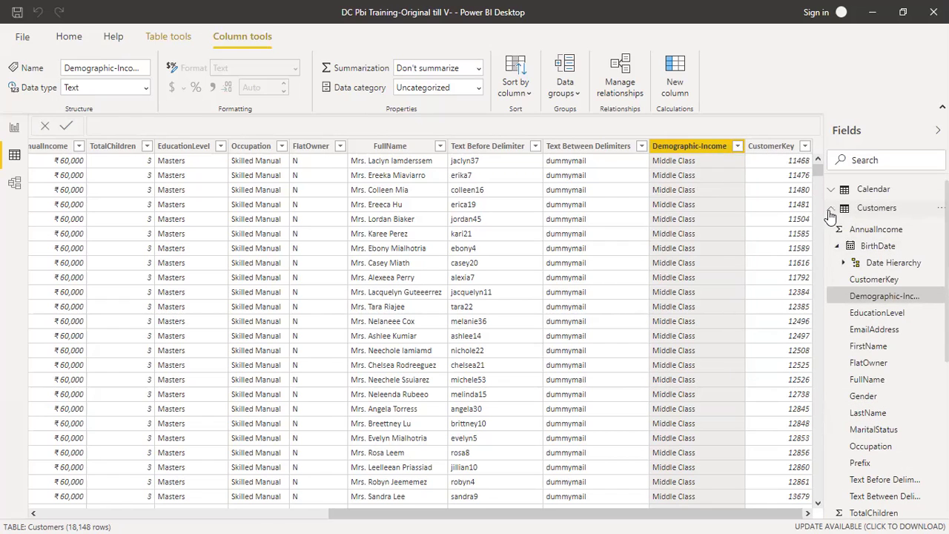
click(831, 209)
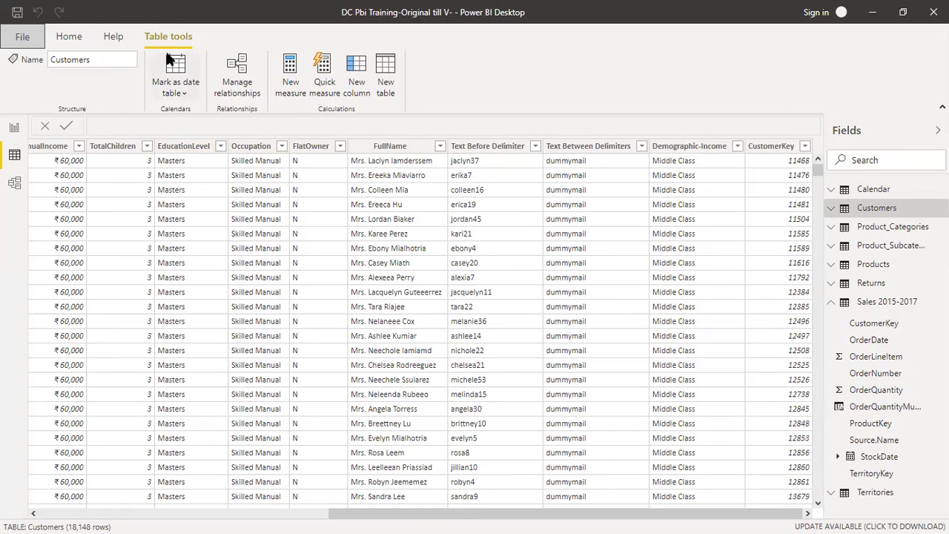
click(69, 37)
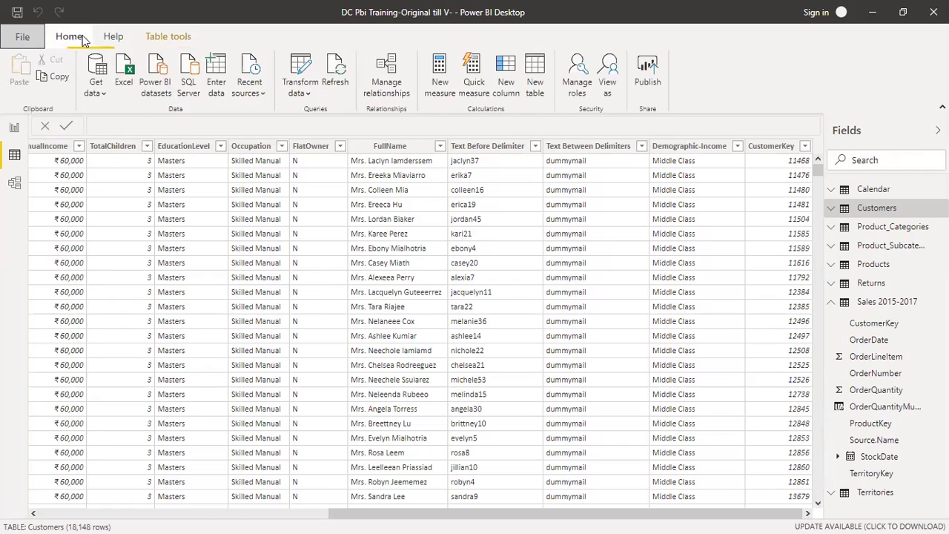
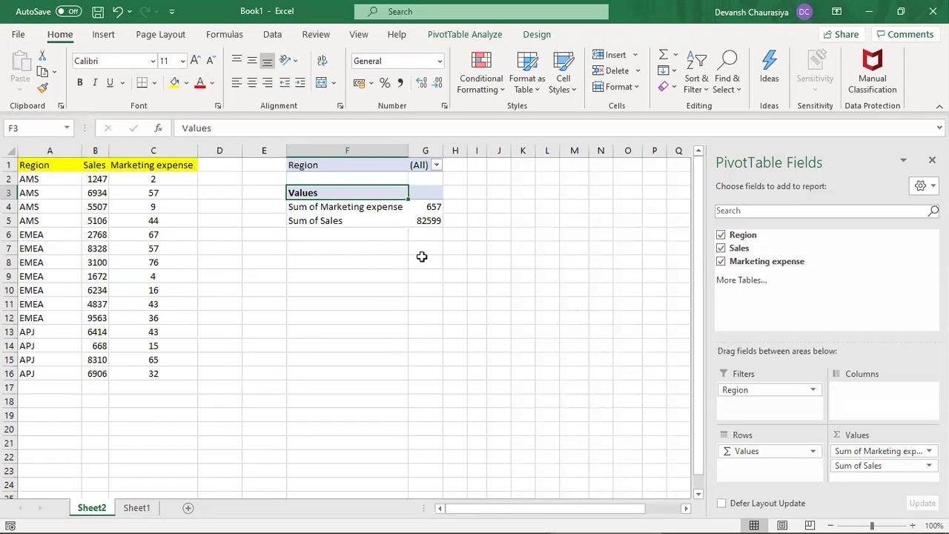
- Examine the pivot table's source data, including the Region and Marketing expense columns
drag(39, 164, 181, 378)
click(50, 151)
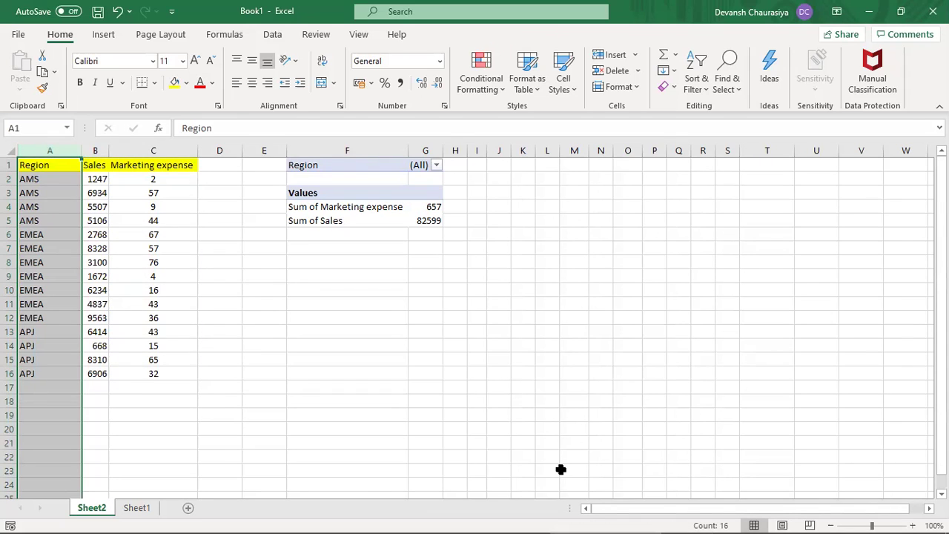
click(153, 151)
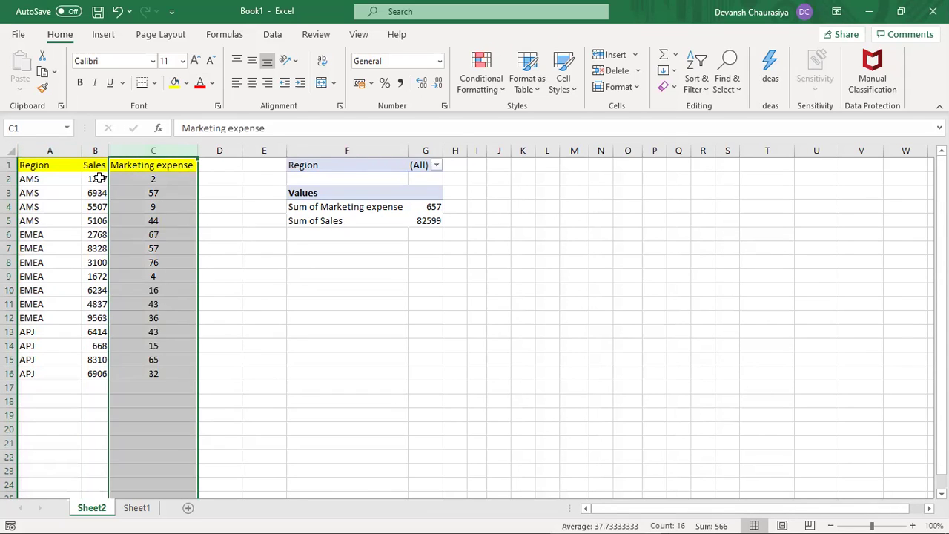
- Change the pivot table's Marketing expense value field to be summarized by Max
click(338, 162)
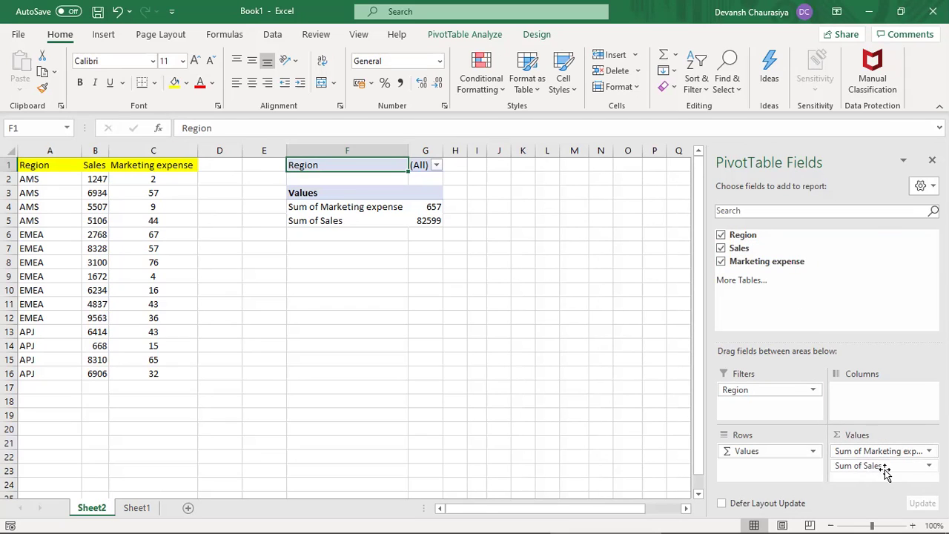
click(918, 451)
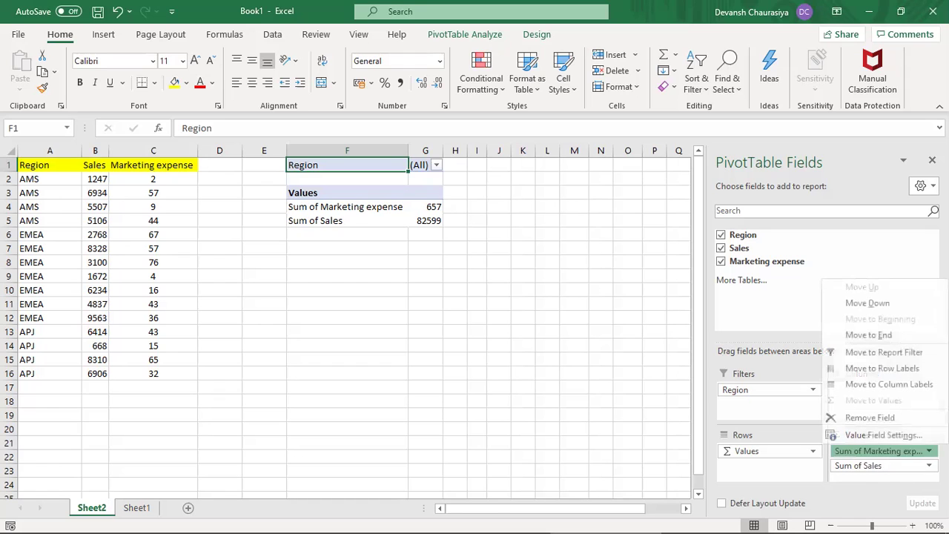
click(879, 435)
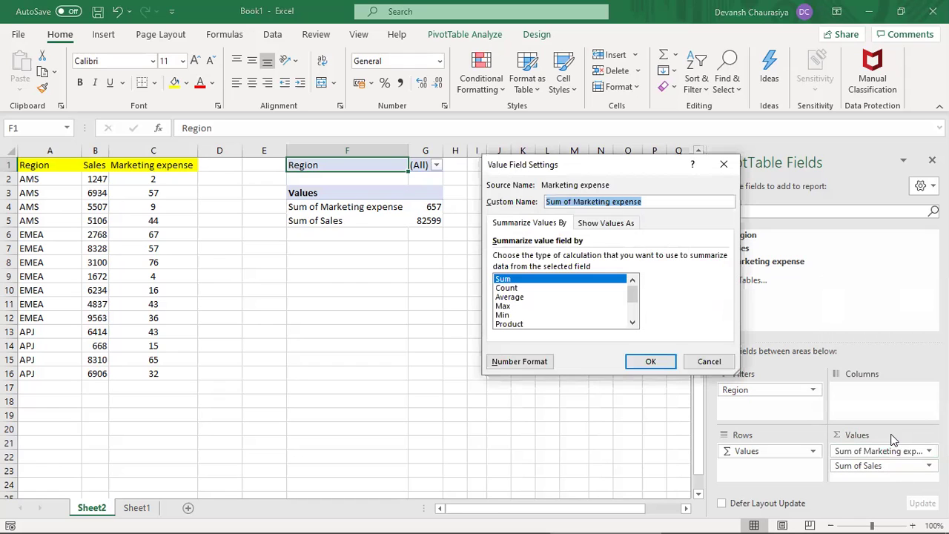
click(512, 306)
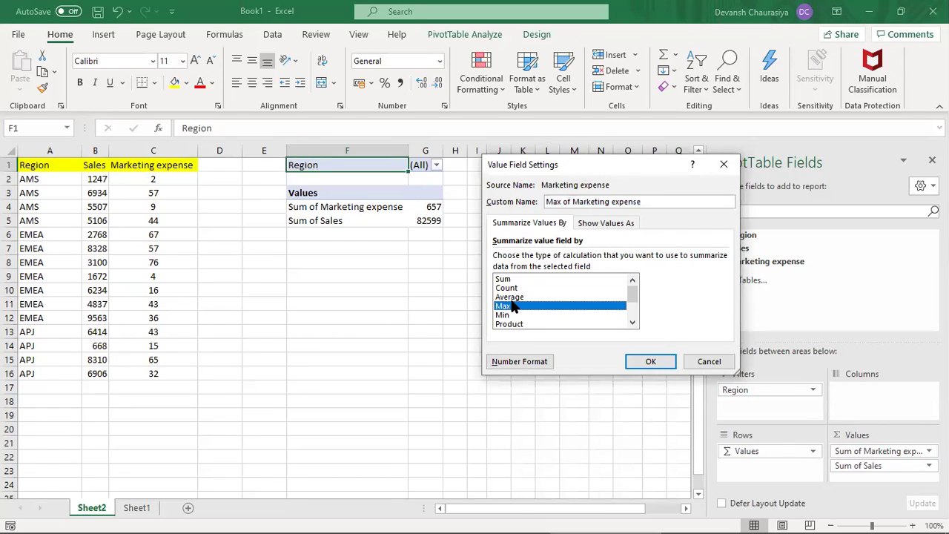
click(653, 361)
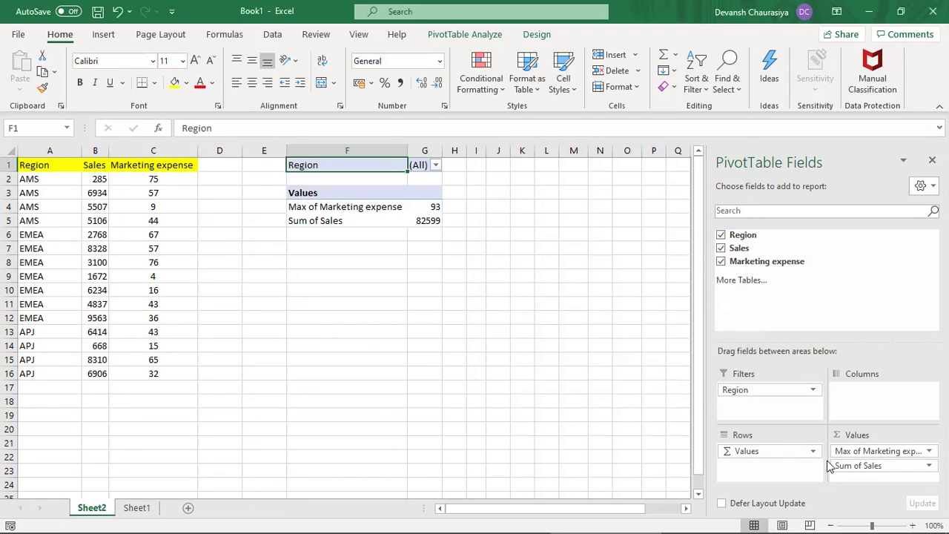
- Summarize the pivot table's Marketing expense value field by Average
click(877, 451)
click(850, 432)
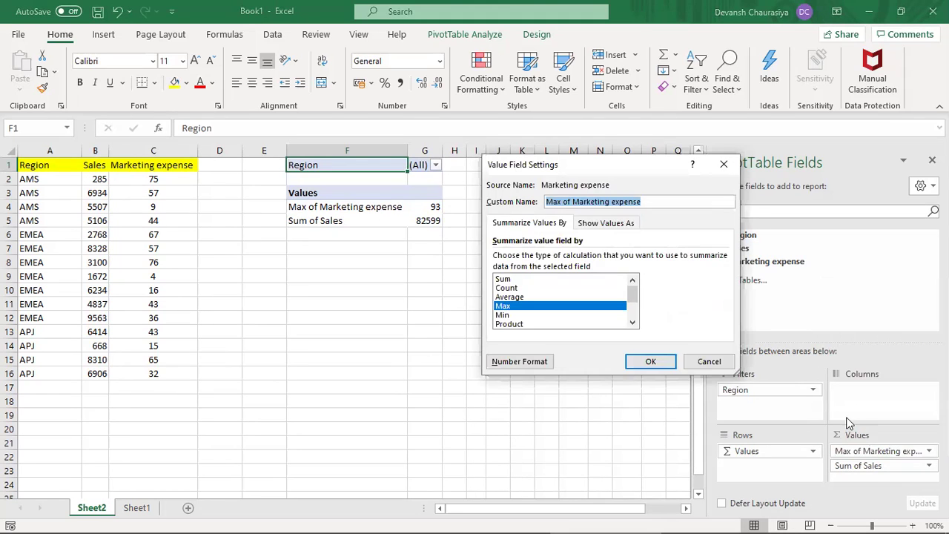
click(511, 297)
click(649, 361)
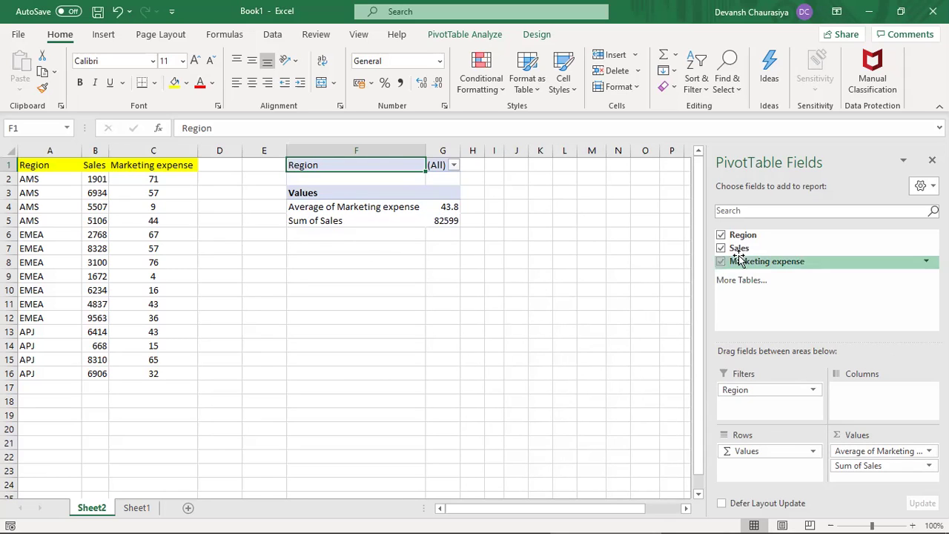
- Filter the pivot table's Region report filter to AMS
click(454, 166)
click(321, 208)
click(374, 344)
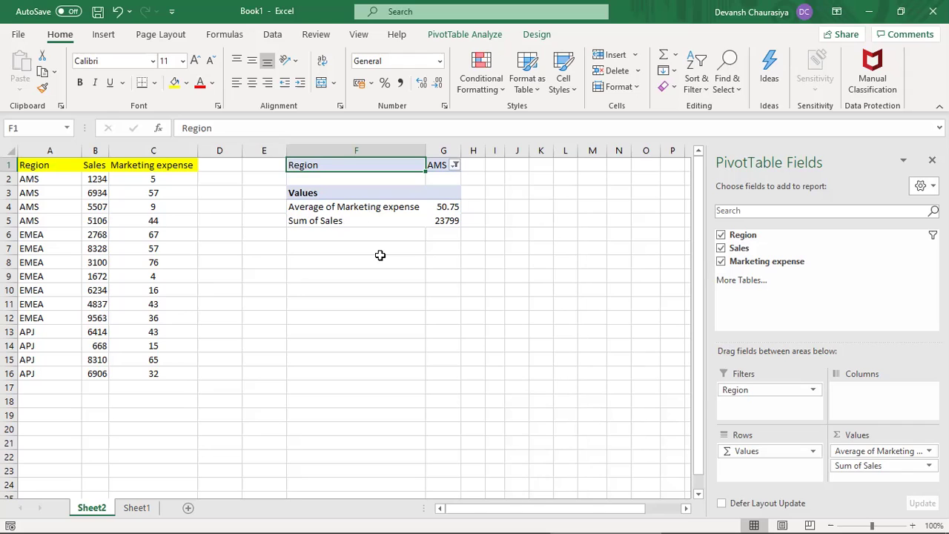
- Switch to the Power BI report page and examine the aggregation options for the matrix's OrderQuantity and ReturnQuantity values
key(alt+Tab)
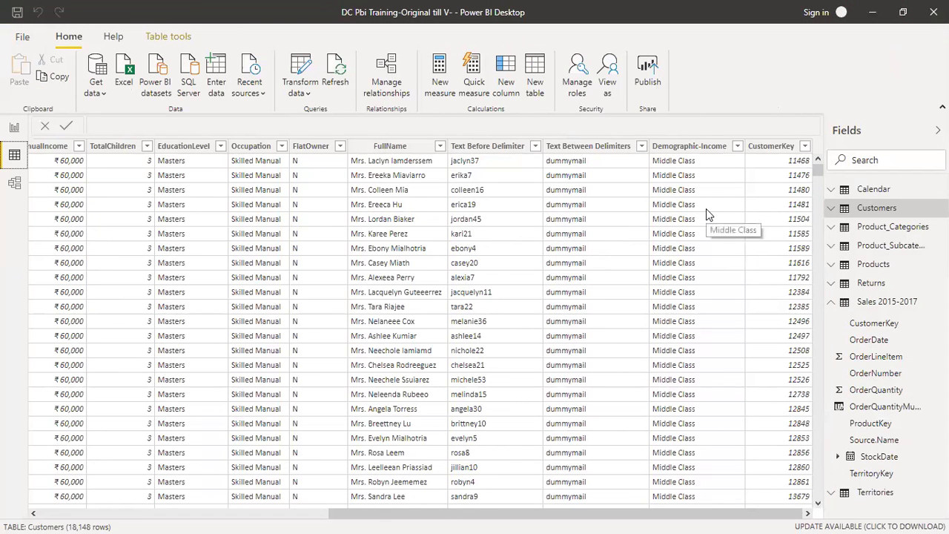
click(13, 132)
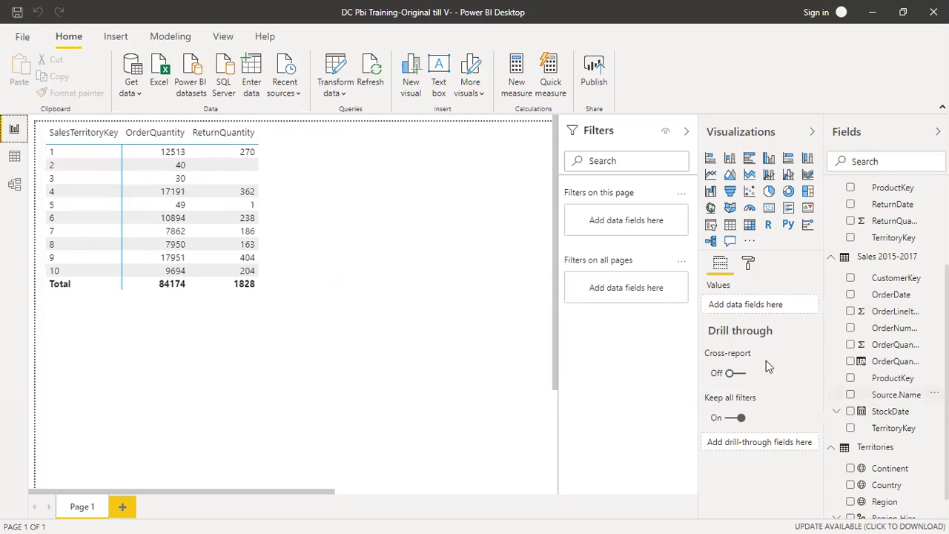
click(300, 191)
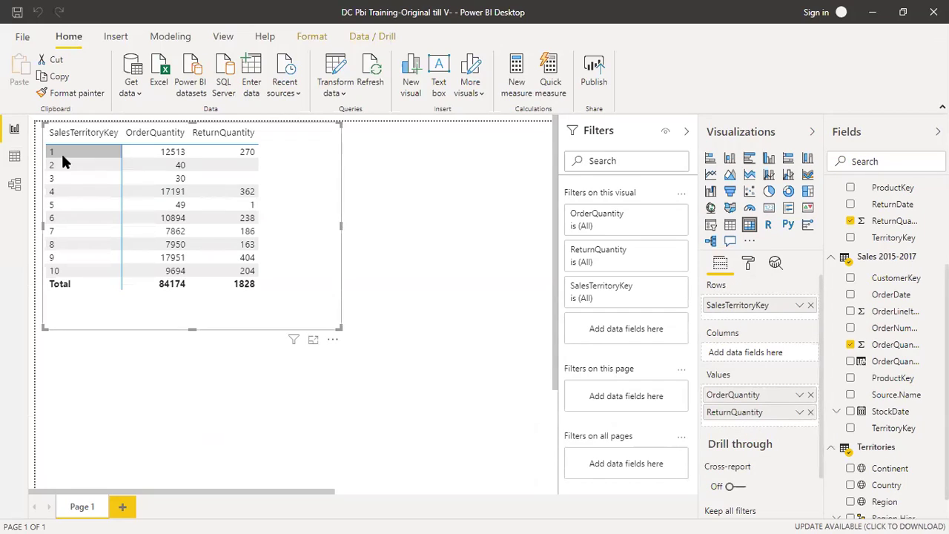
click(800, 396)
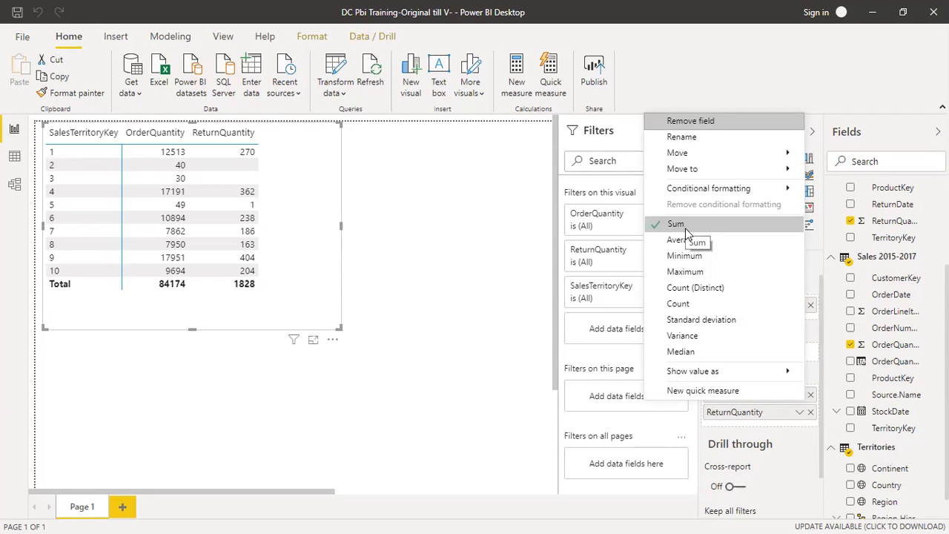
click(501, 335)
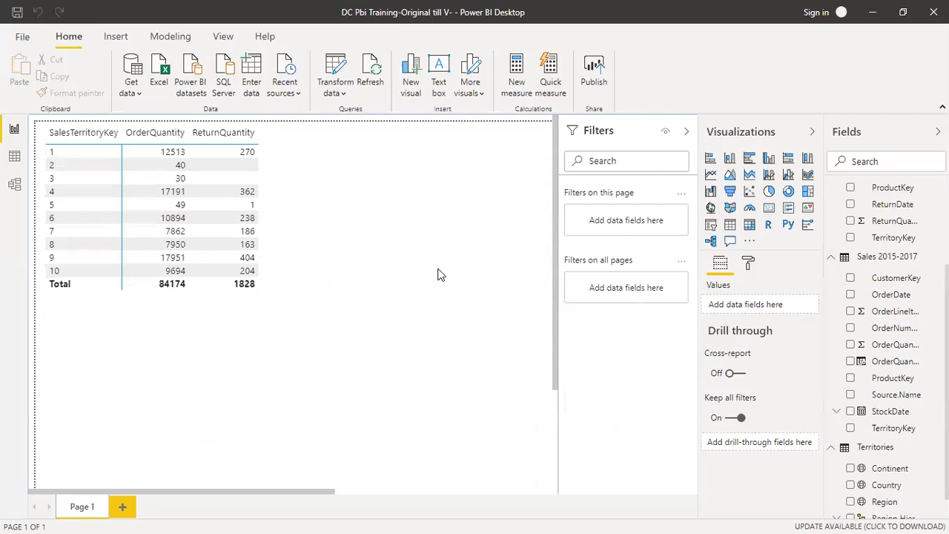
click(319, 221)
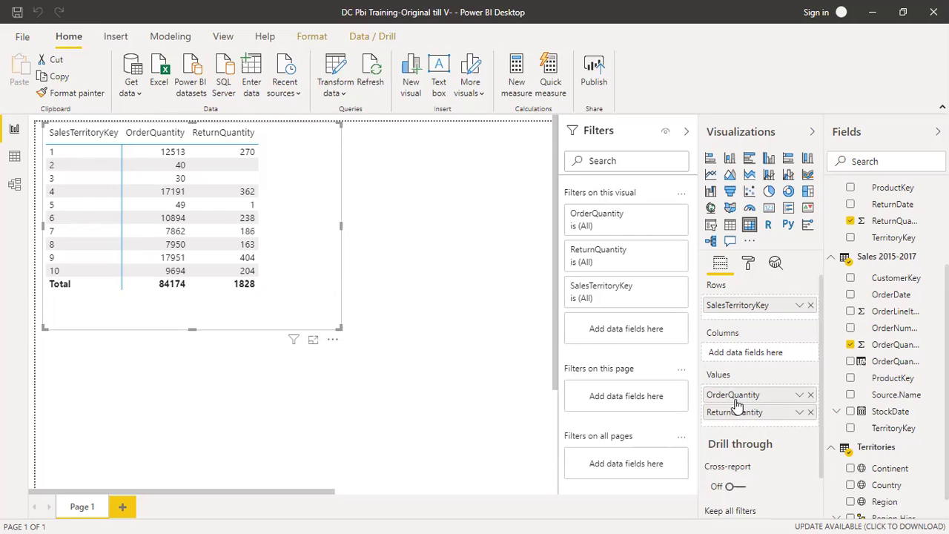
click(800, 412)
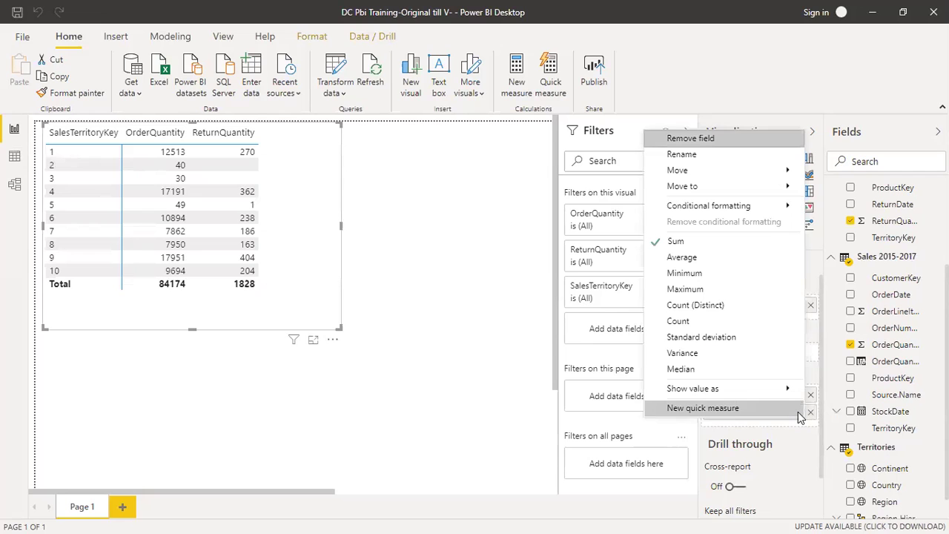
click(481, 304)
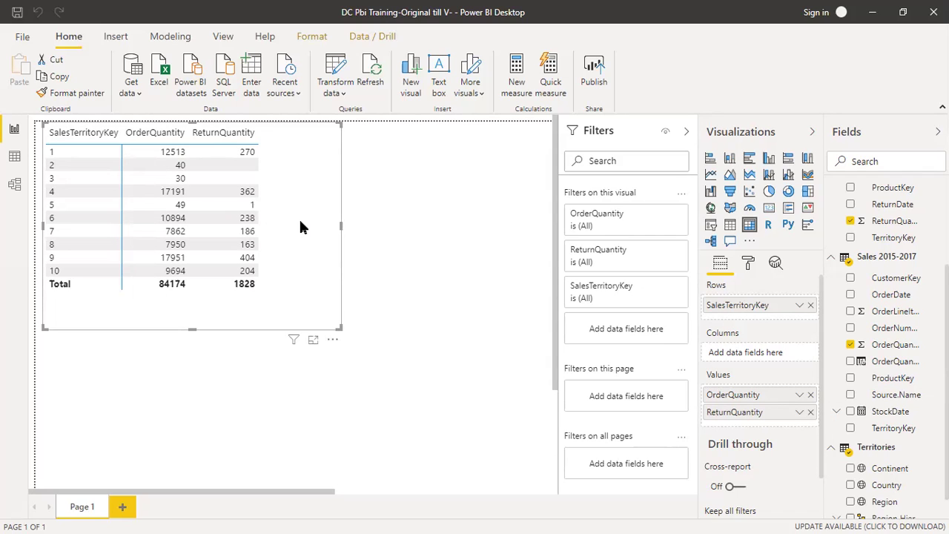
click(488, 197)
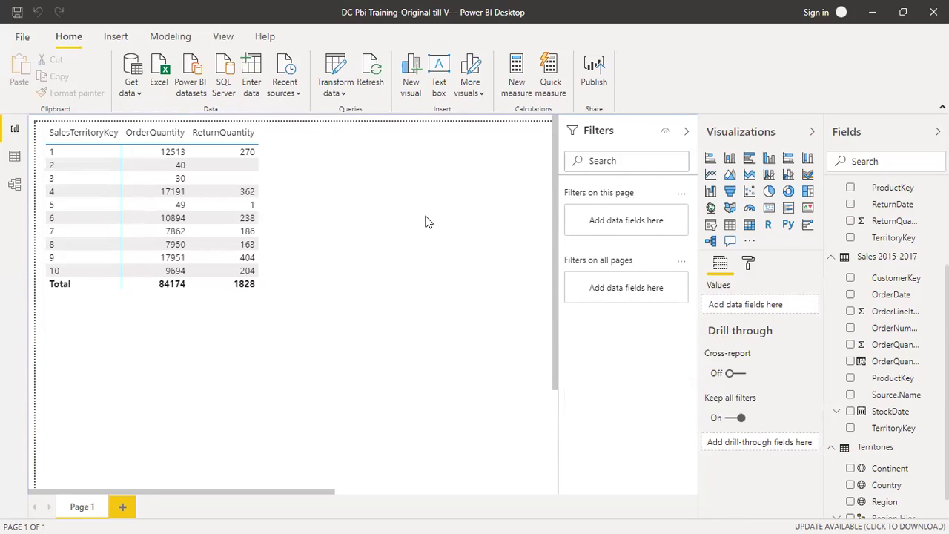
- Collapse the Sales 2015-2017, Territories and Returns tables in the field list
click(176, 41)
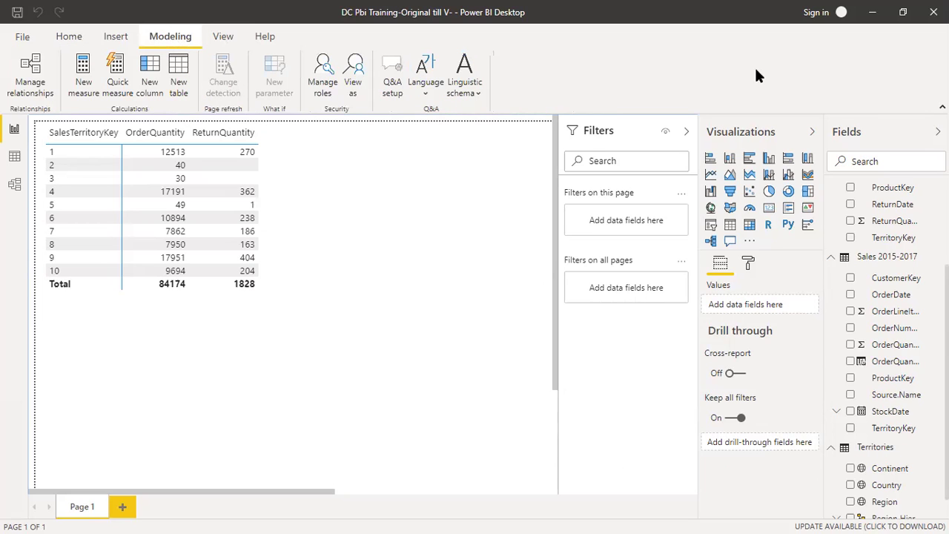
click(831, 257)
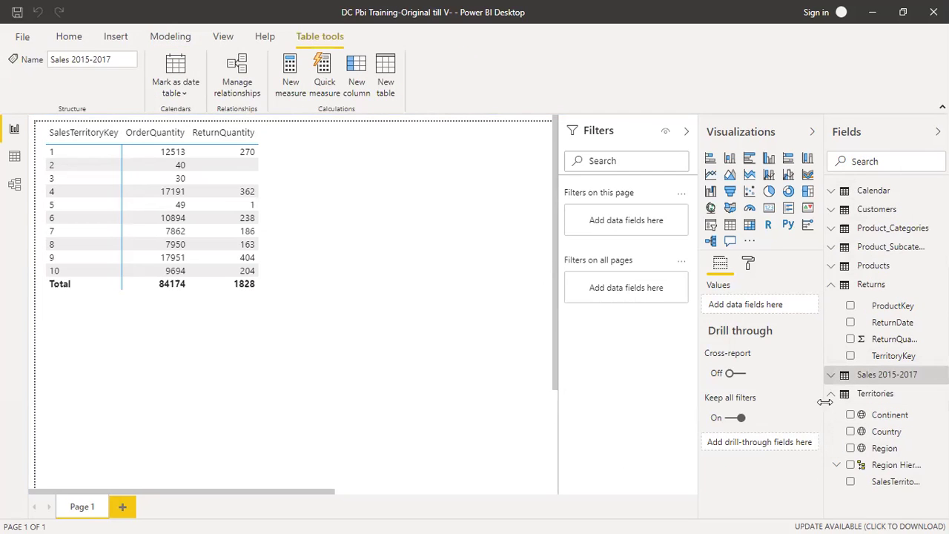
click(834, 396)
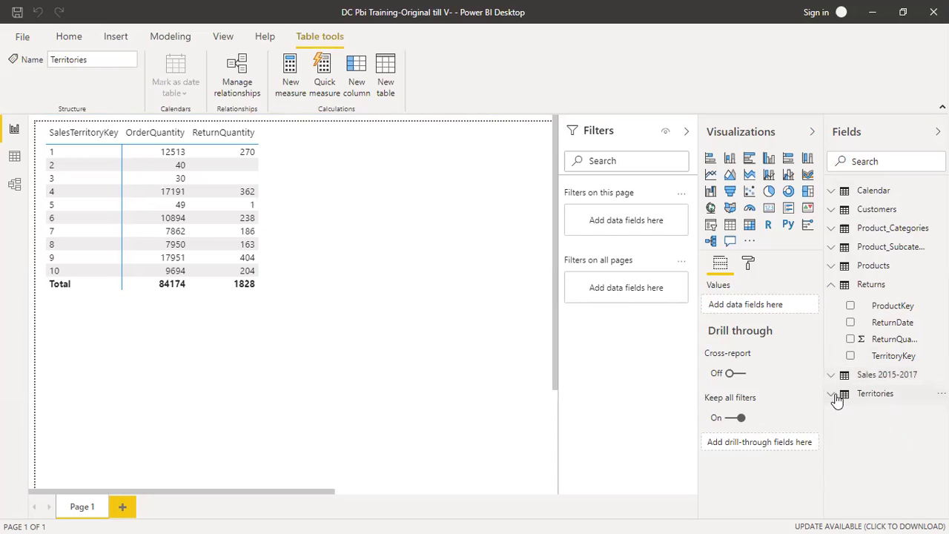
click(831, 287)
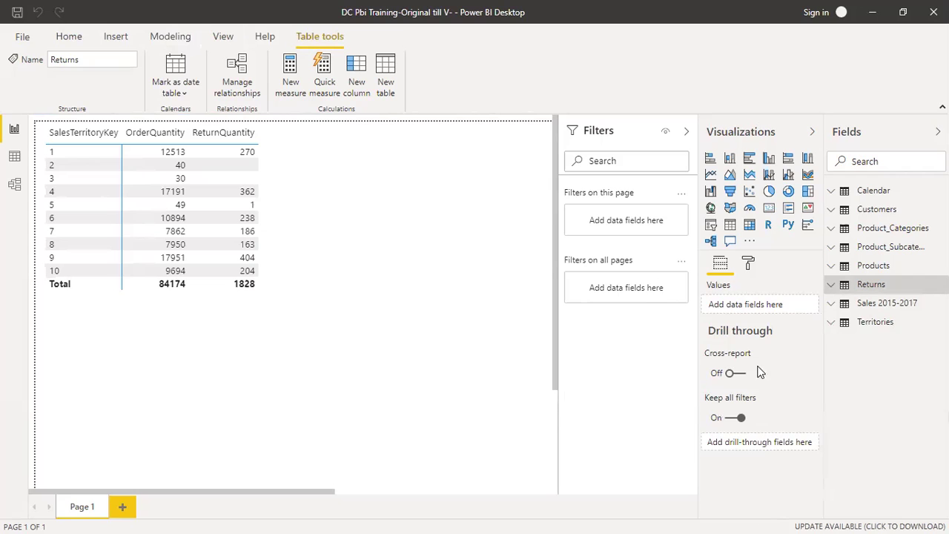
- Remove OrderQuantity from the matrix's values
click(301, 214)
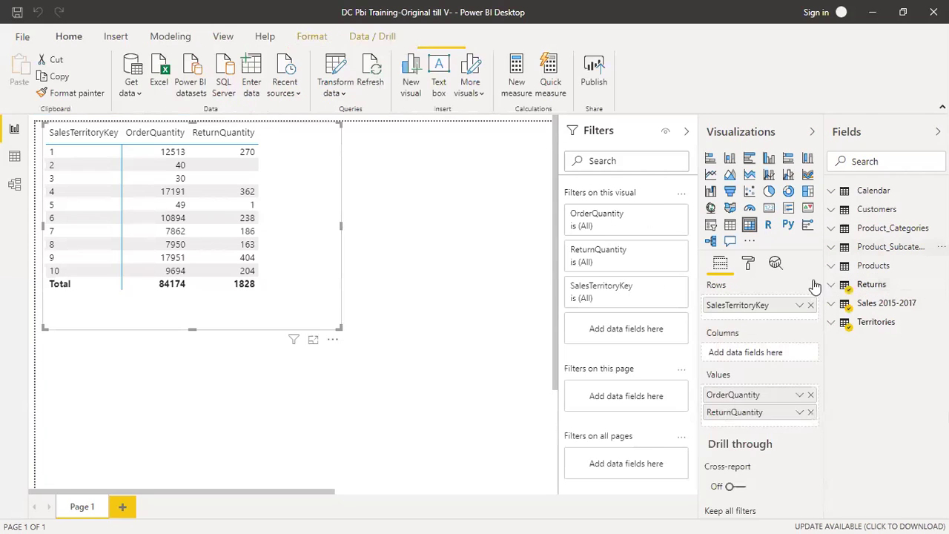
click(811, 395)
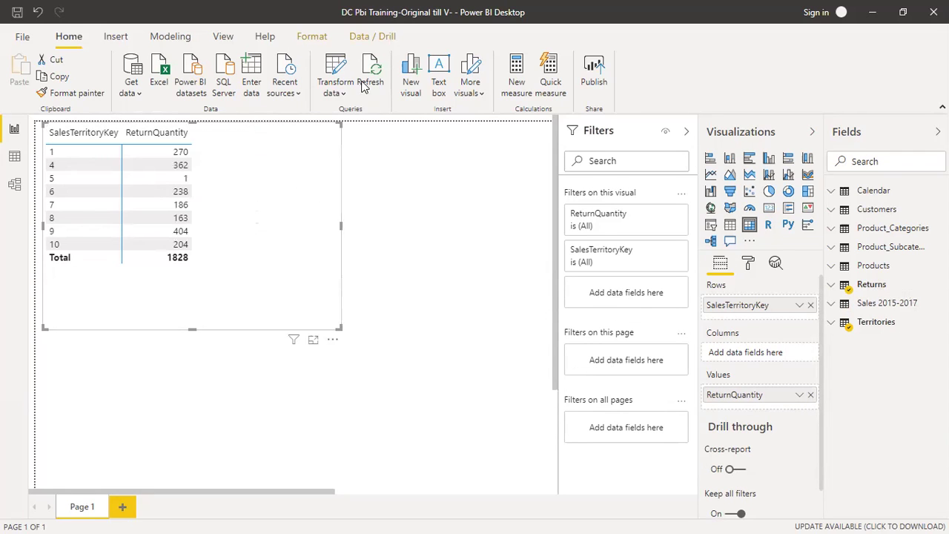
click(458, 154)
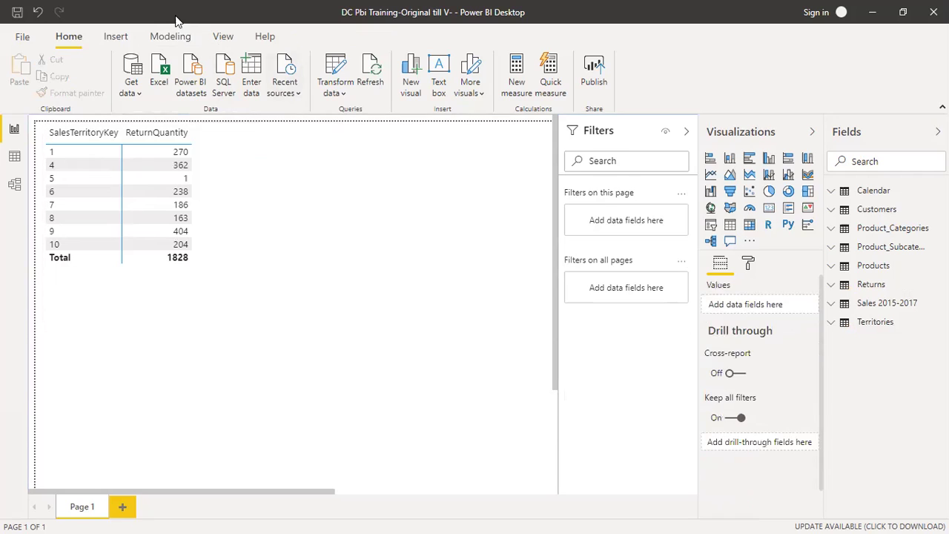
click(170, 36)
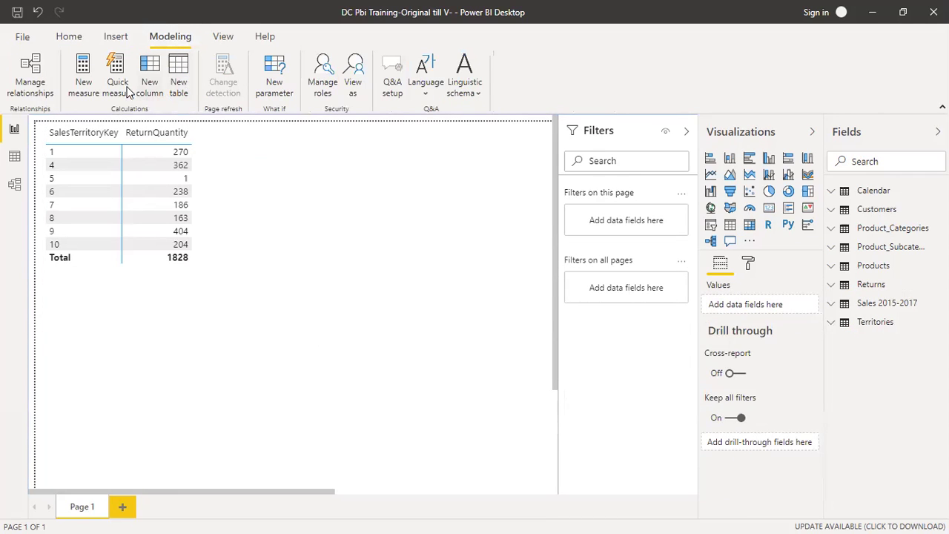
click(85, 65)
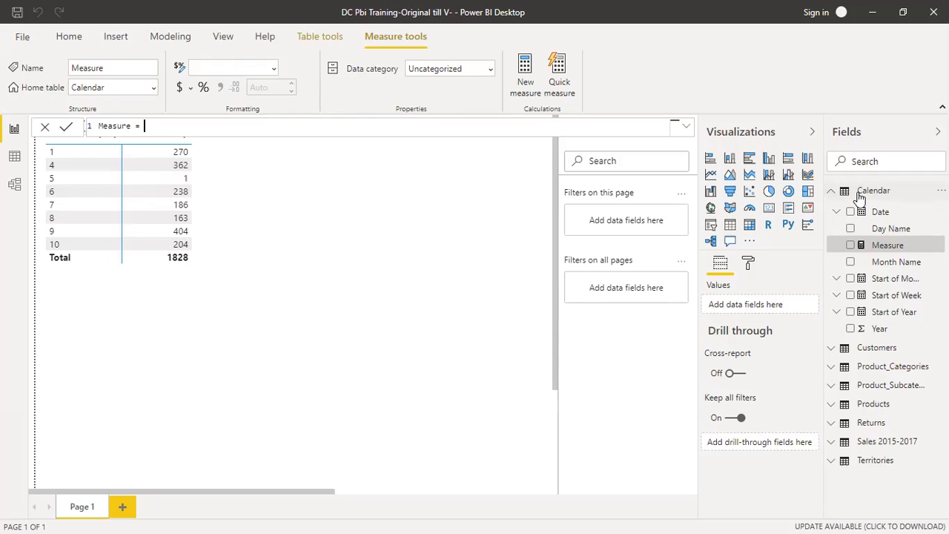
click(185, 41)
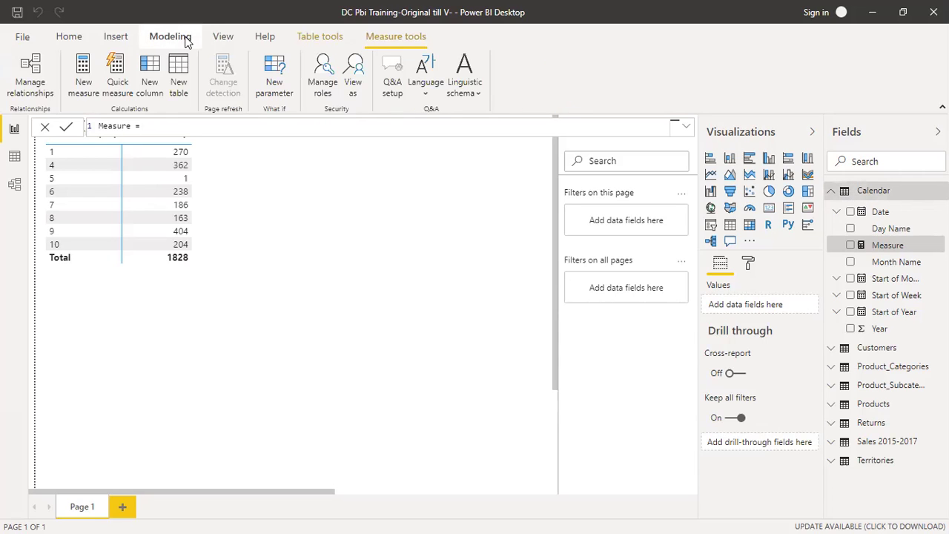
click(123, 80)
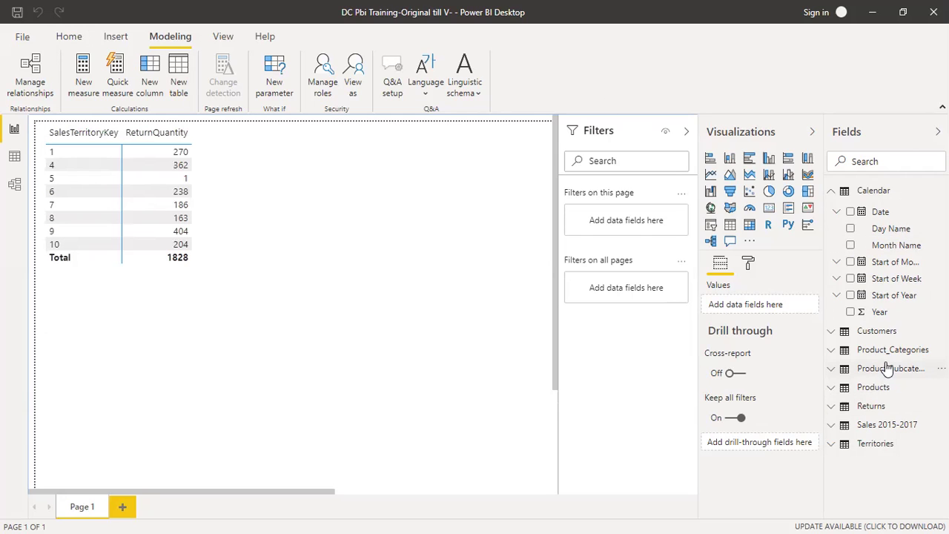
- Start a new measure in the Sales 2015-2017 table
click(841, 429)
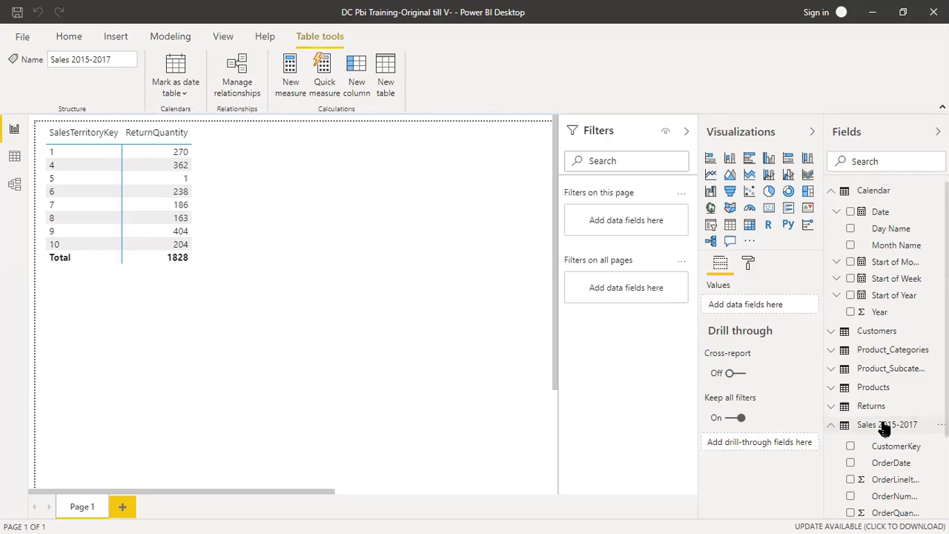
click(885, 430)
right_click(883, 426)
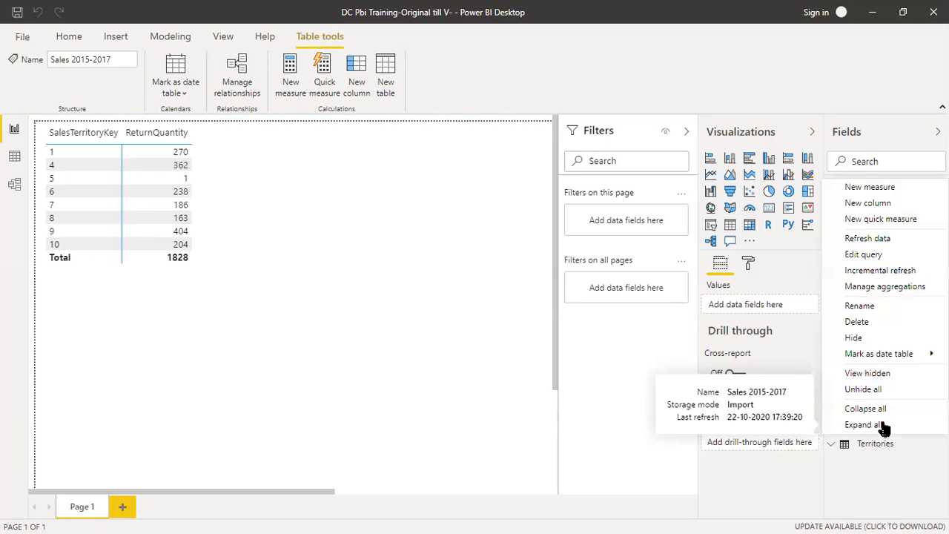
click(868, 191)
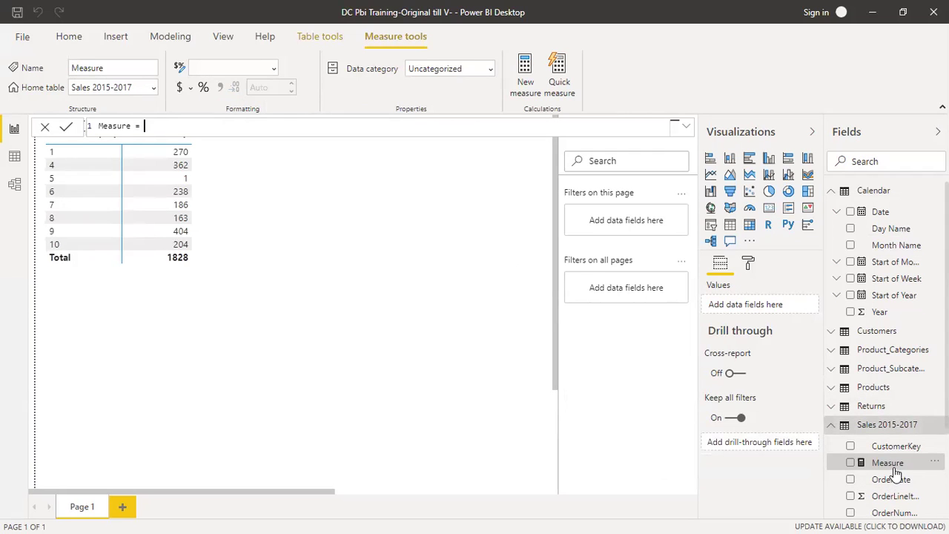
scroll(909, 470, down, 1)
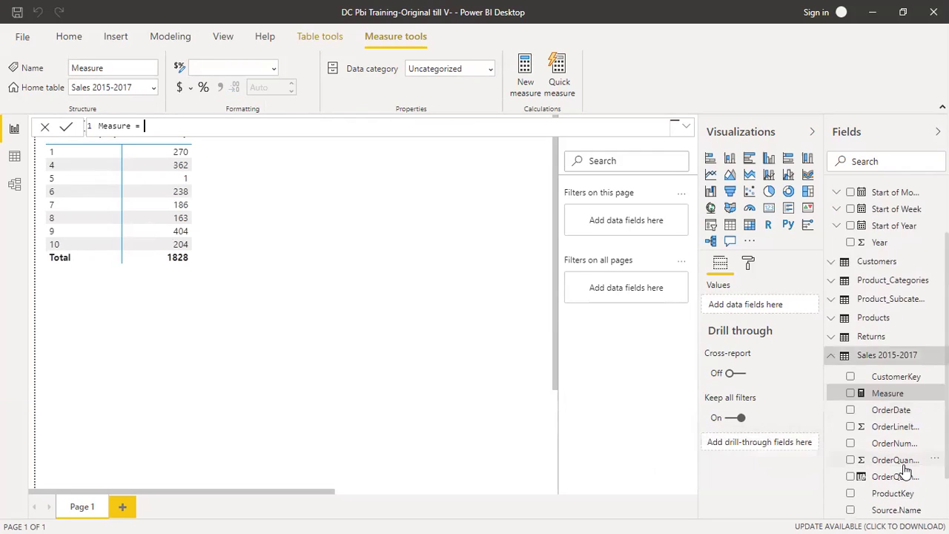
scroll(906, 470, up, 1)
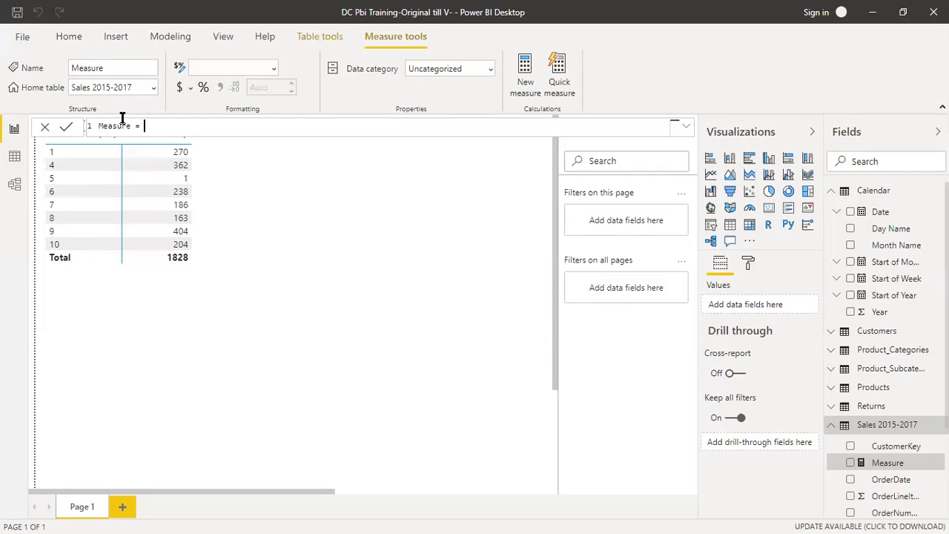
- Replace the default measure name in the formula with Quantity Sold
key(Left)
key(Left)
key(Left)
key(ctrl+shift+Left)
key(shift+Left)
key(shift+Left)
key(shift+Left)
key(shift+Left)
key(shift+Left)
key(shift+Left)
key(shift+Left)
text(Quantity)
key(BackSpace)
text(y)
key(Left)
key(Left)
key(BackSpace)
text(y Sold)
key(End)
- Define the Quantity Sold measure as SUM('Sales 2015-2017'[OrderQuantity]) and commit the formula
text(sum)
key(Tab)
text(order)
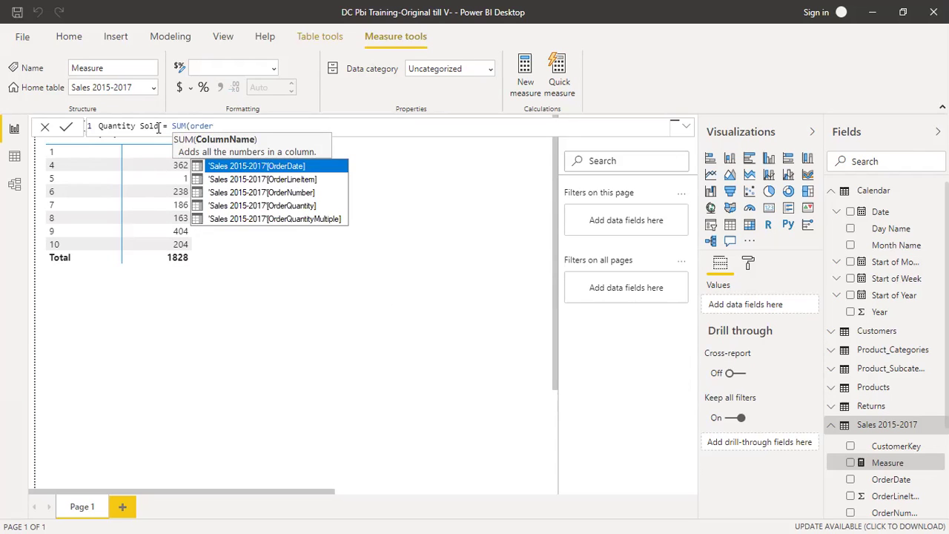
key(Down)
key(Down)
key(Down)
key(Tab)
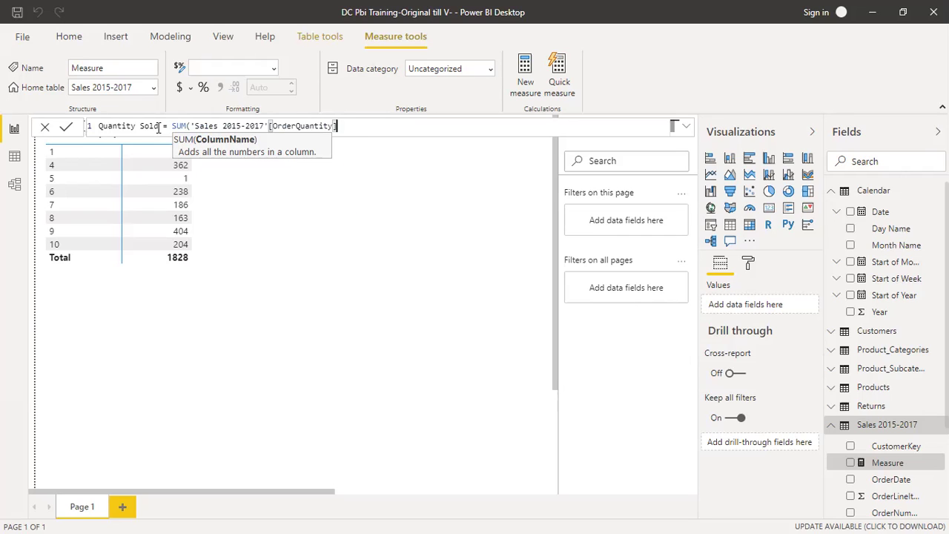
text())
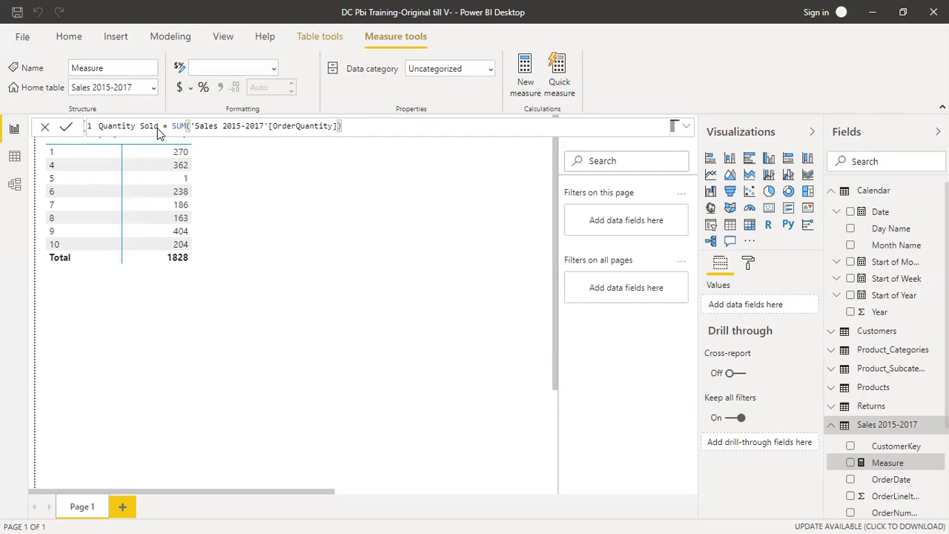
key(Return)
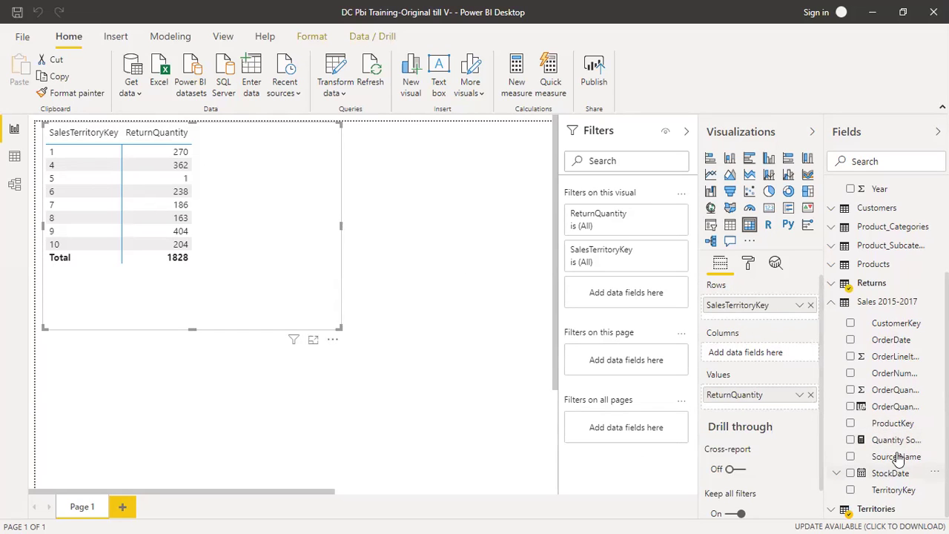
- Add the Quantity Sold measure to the matrix's values and replace ReturnQuantity with OrderQuantity for comparison
drag(897, 441, 758, 411)
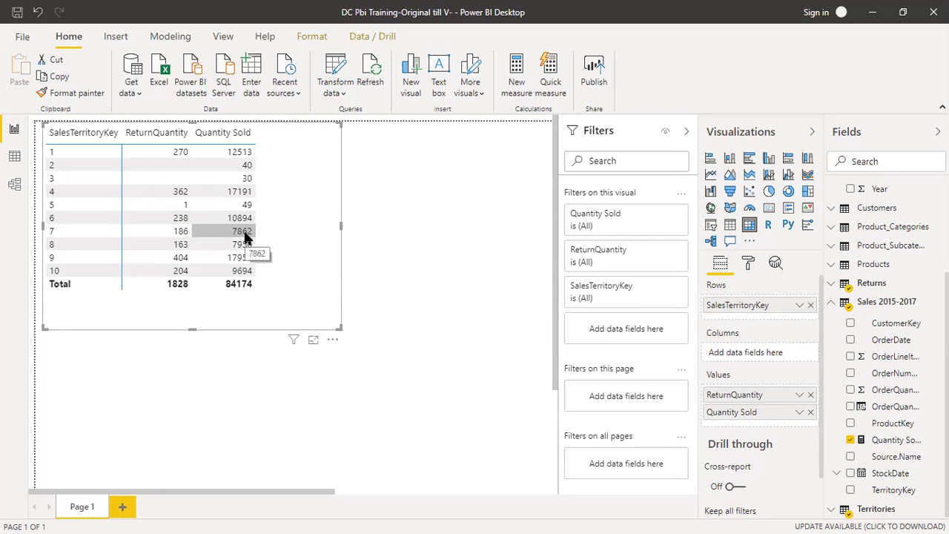
click(177, 138)
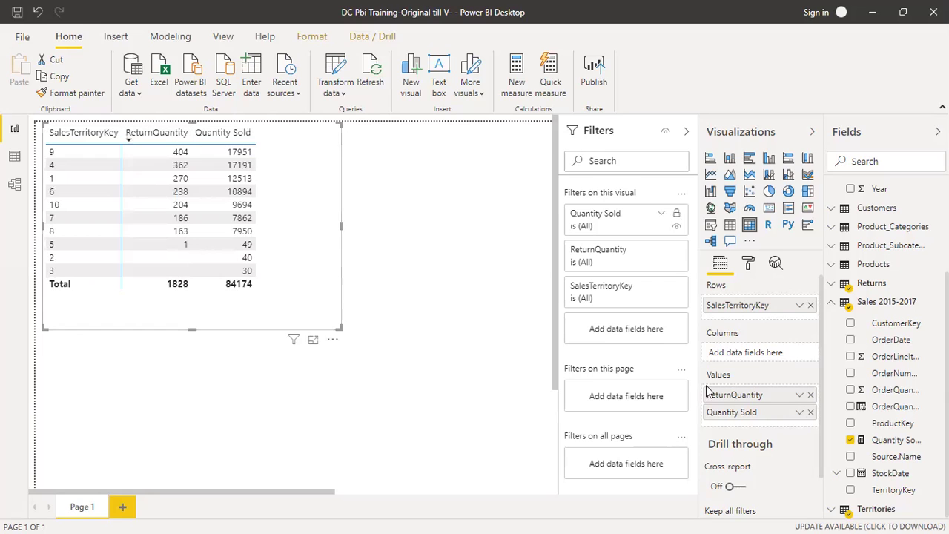
click(811, 394)
drag(833, 392, 752, 413)
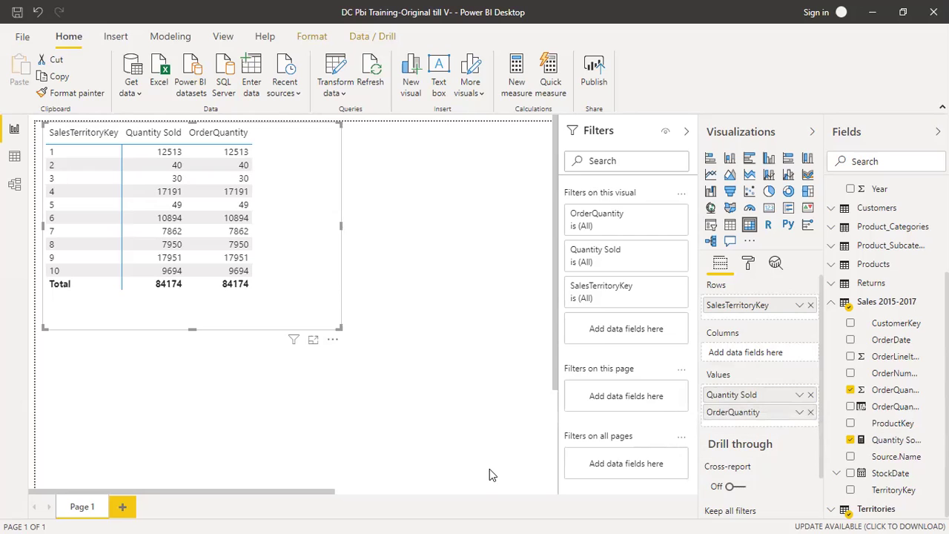
- Remove SalesTerritoryKey from the matrix's rows and collapse the Territories table in the field list
click(876, 508)
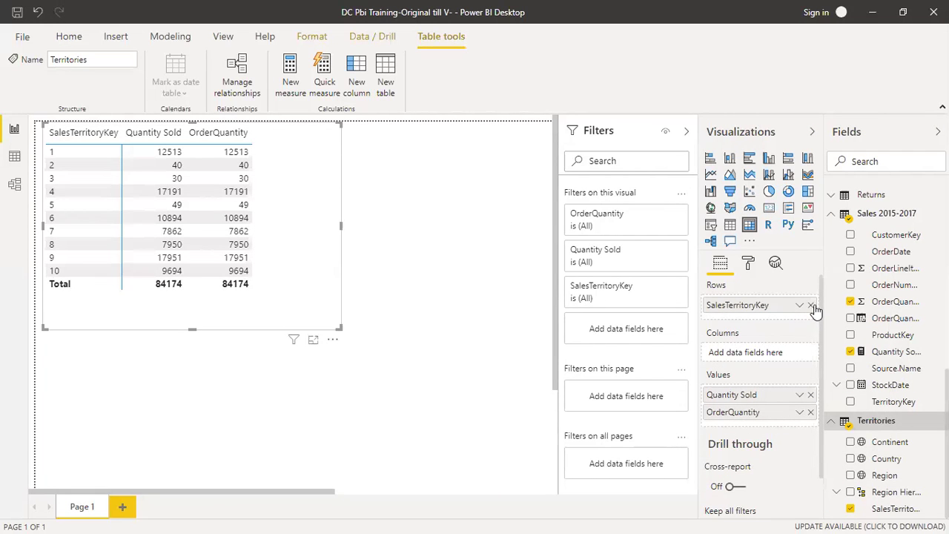
click(812, 306)
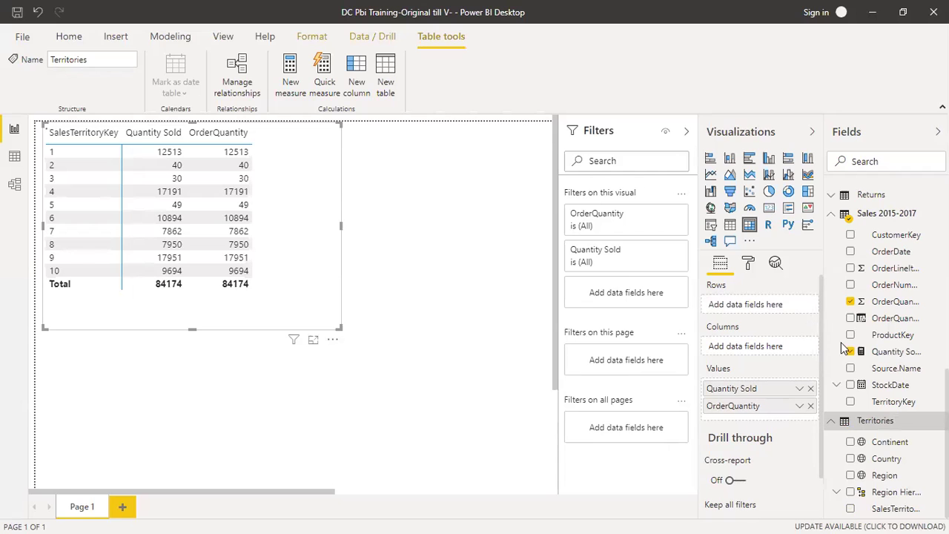
click(831, 422)
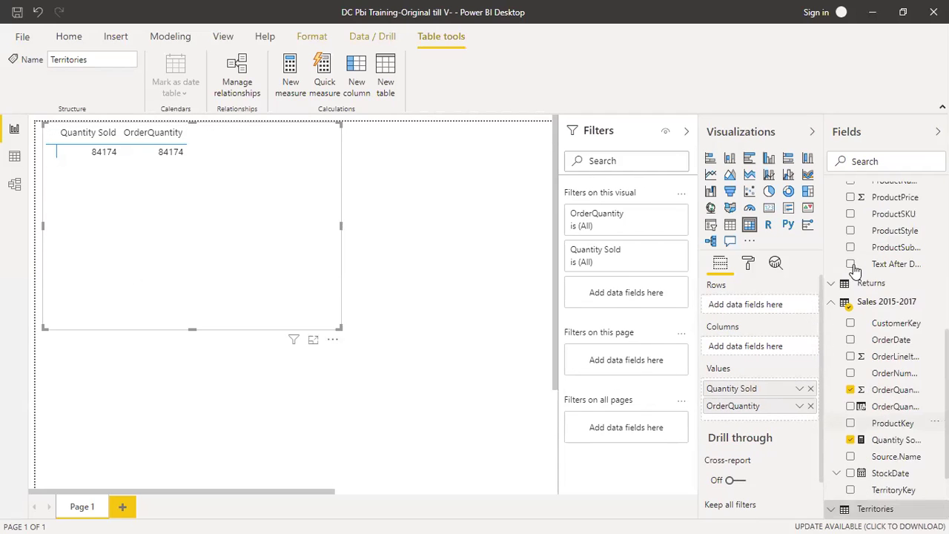
- Add ProductKey from the Products table to the matrix's rows and enlarge the matrix downward to show more products
click(831, 303)
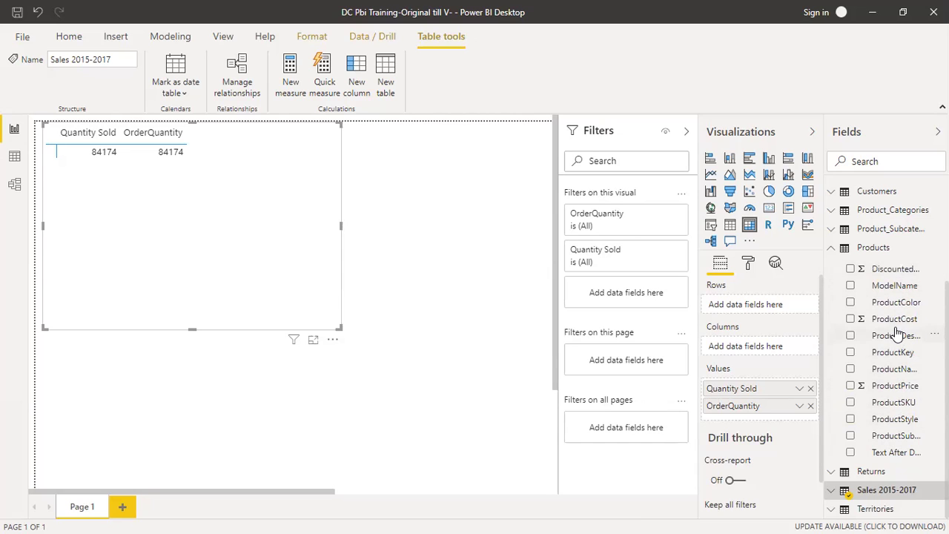
drag(894, 353, 750, 307)
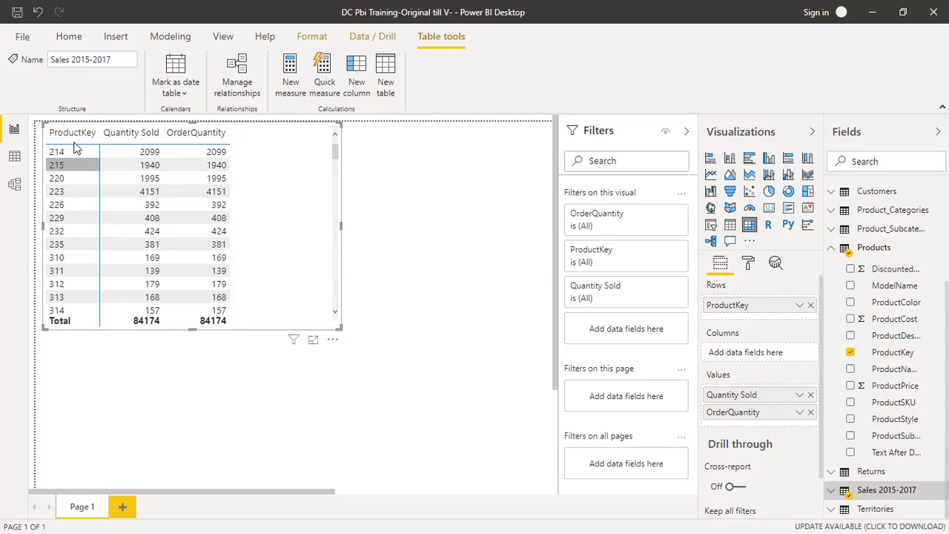
drag(191, 329, 189, 423)
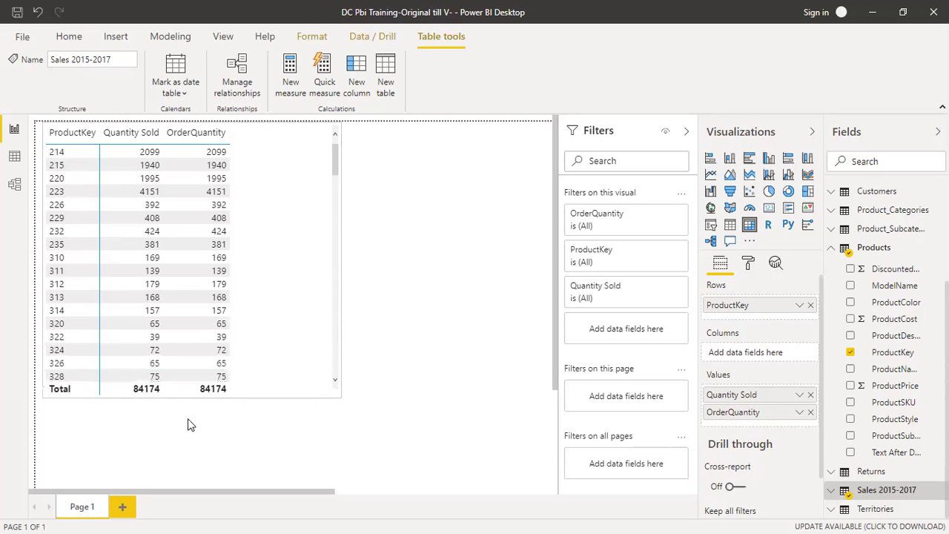
scroll(188, 423, down, 4)
drag(191, 362, 175, 475)
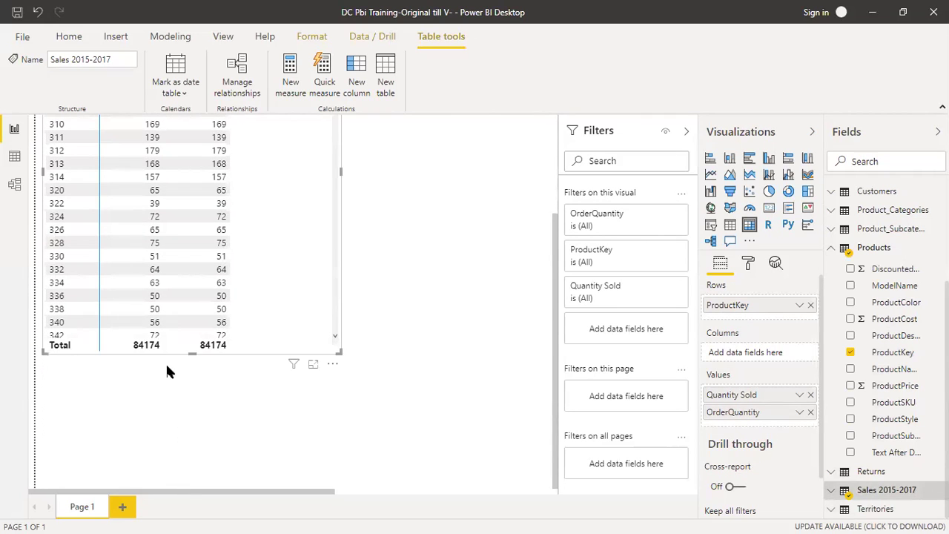
scroll(177, 267, down, 5)
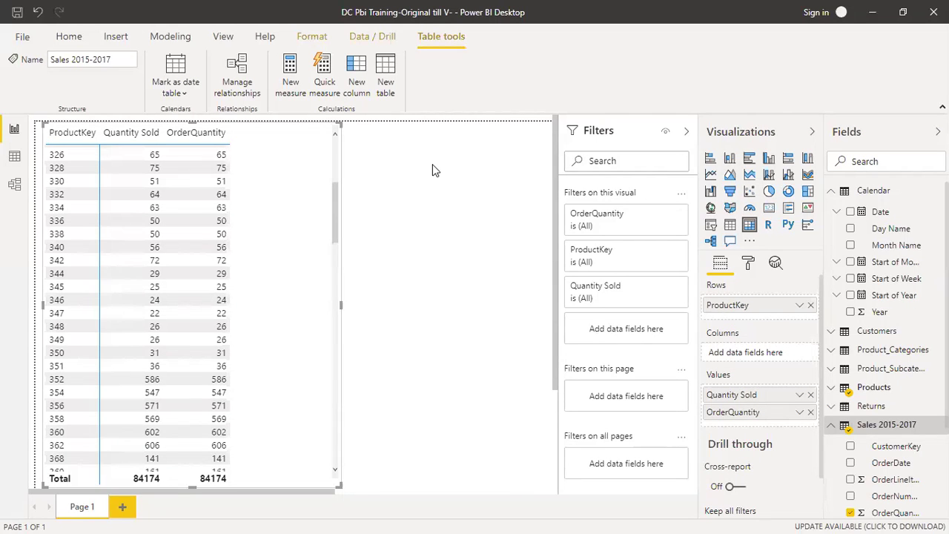
- Review the calculations offered for a quick measure and close the dialog without creating one
click(322, 66)
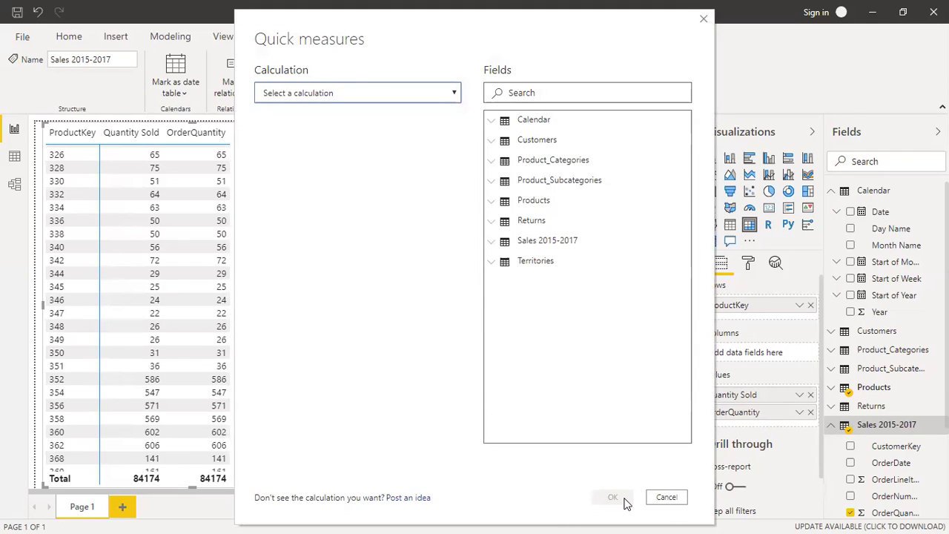
click(291, 93)
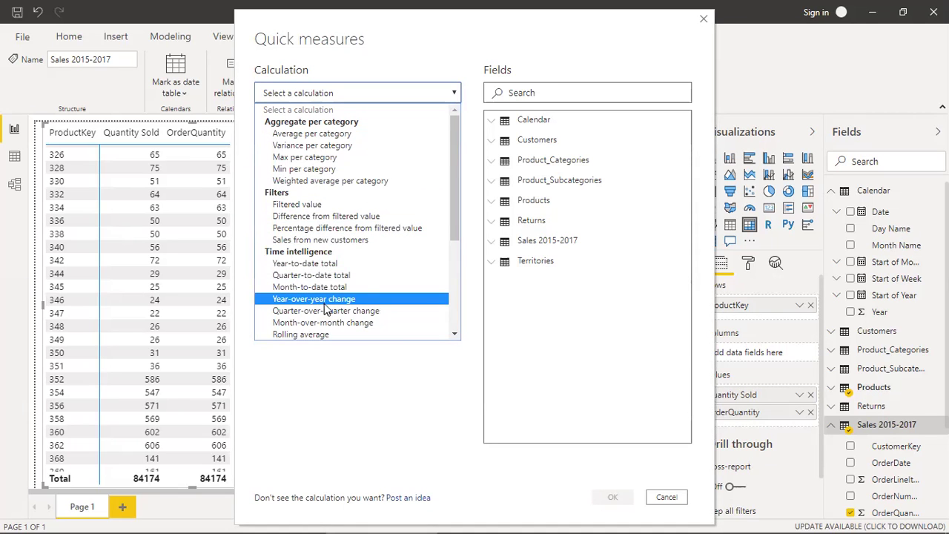
click(667, 496)
key(ctrl+z)
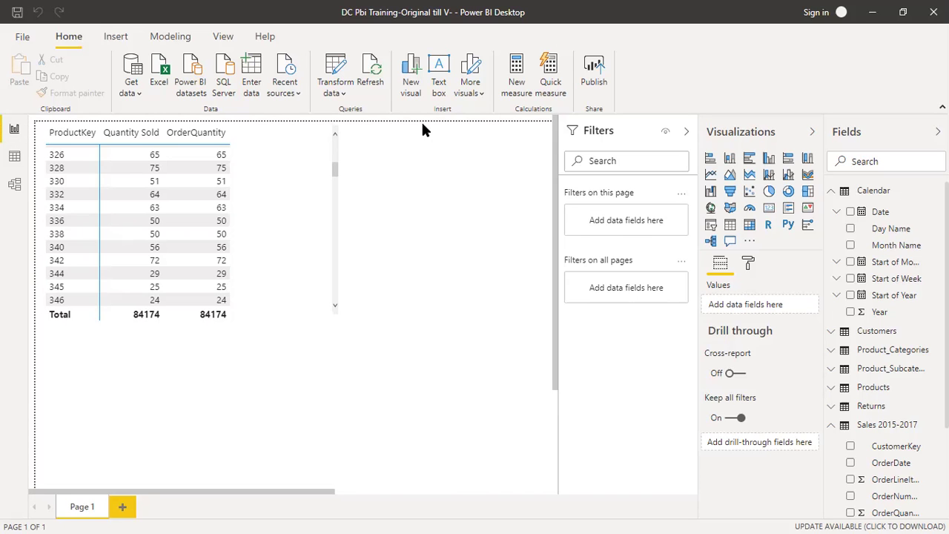
- Switch to the Book1 workbook in Excel and select cell A1 on the empty Sheet1
key(alt+Tab)
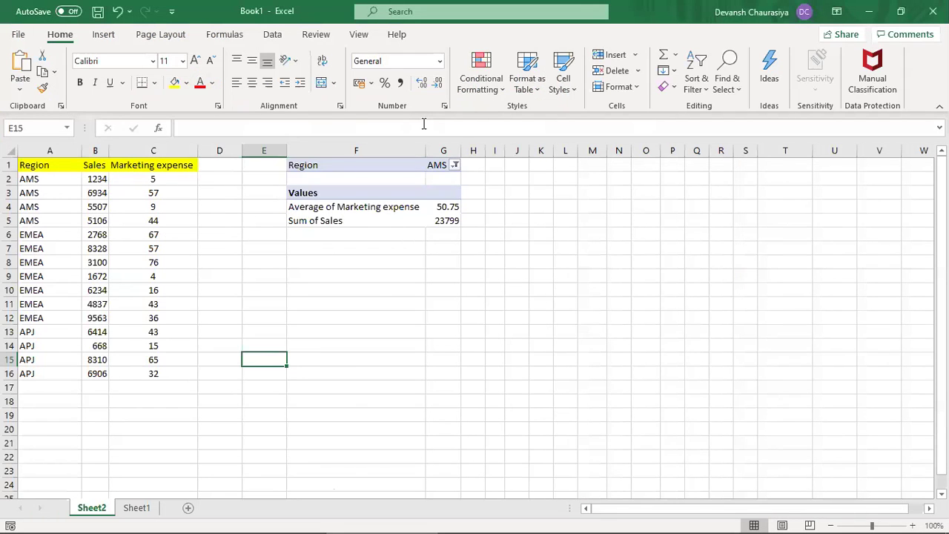
key(ctrl+Page_Down)
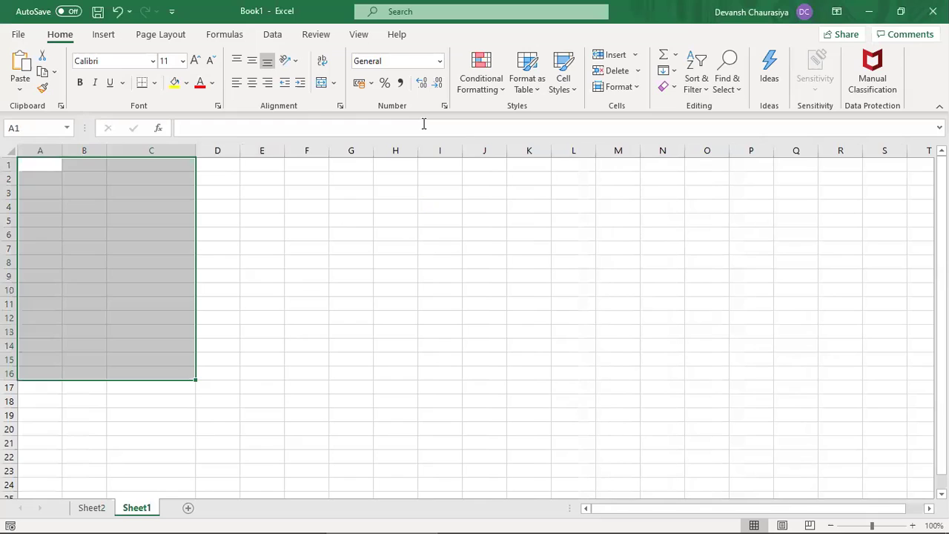
key(ctrl+Home)
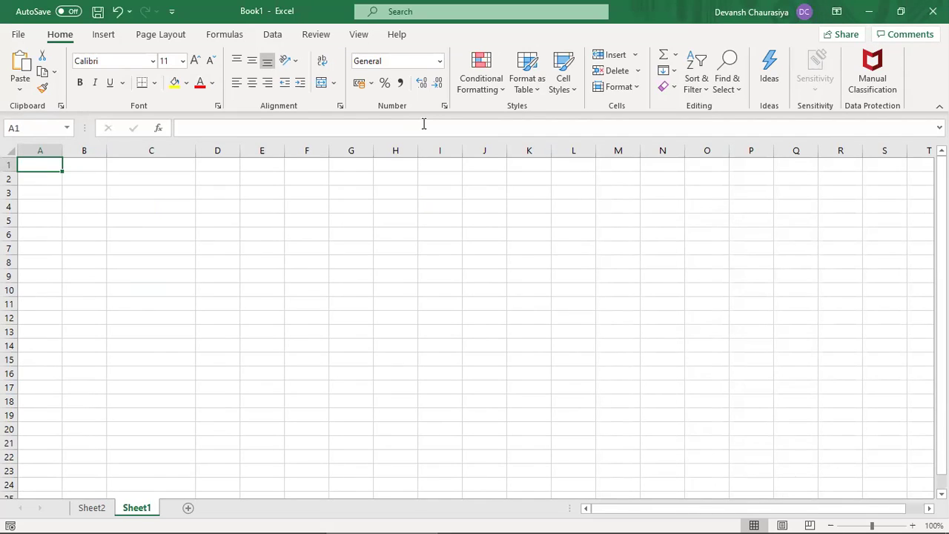
- Enter the operators +, - and * in cells A1, A2 and A3
text(+)
key(Return)
text(-)
key(Return)
text(*)
key(Return)
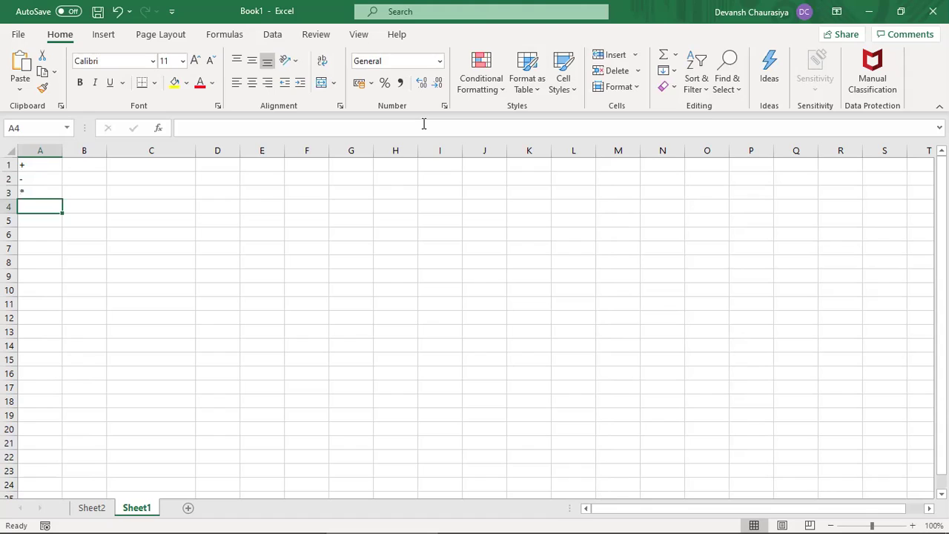
- Enter the operators / in cell A4 and ^ in cell A5
key(alt)
key(Escape)
text(?)
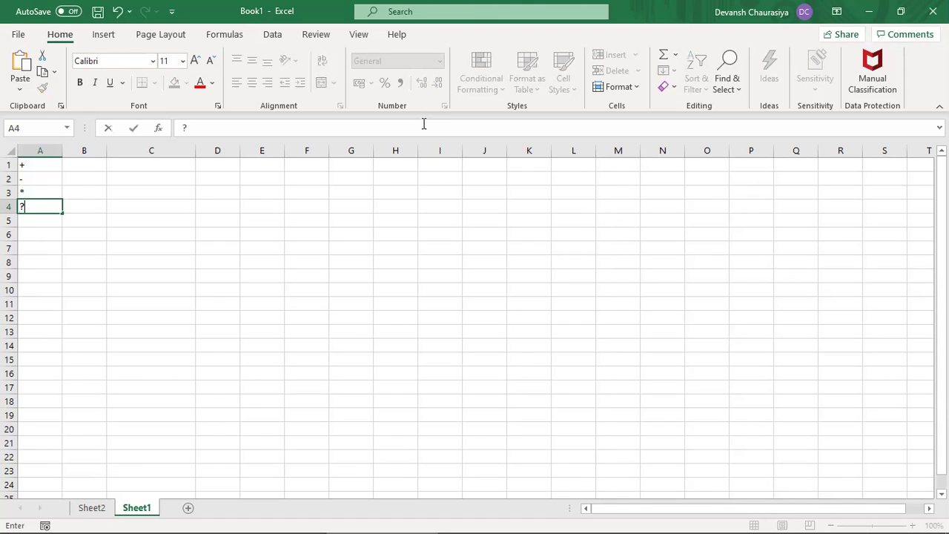
key(BackSpace)
text(/)
key(Return)
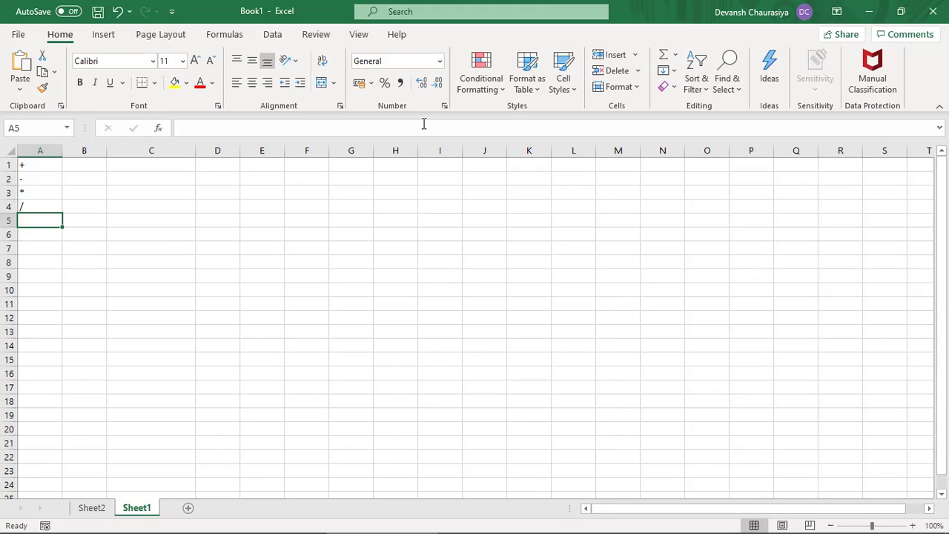
text(^)
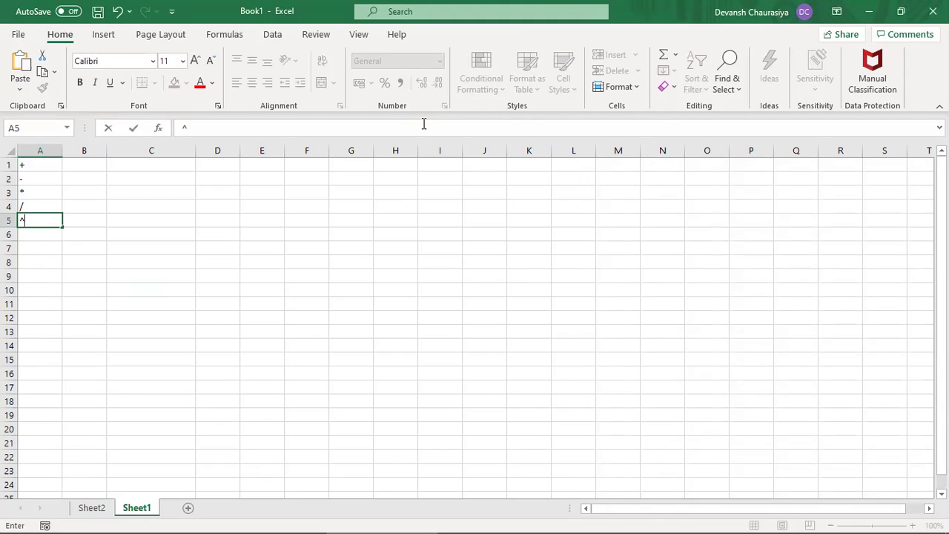
key(Return)
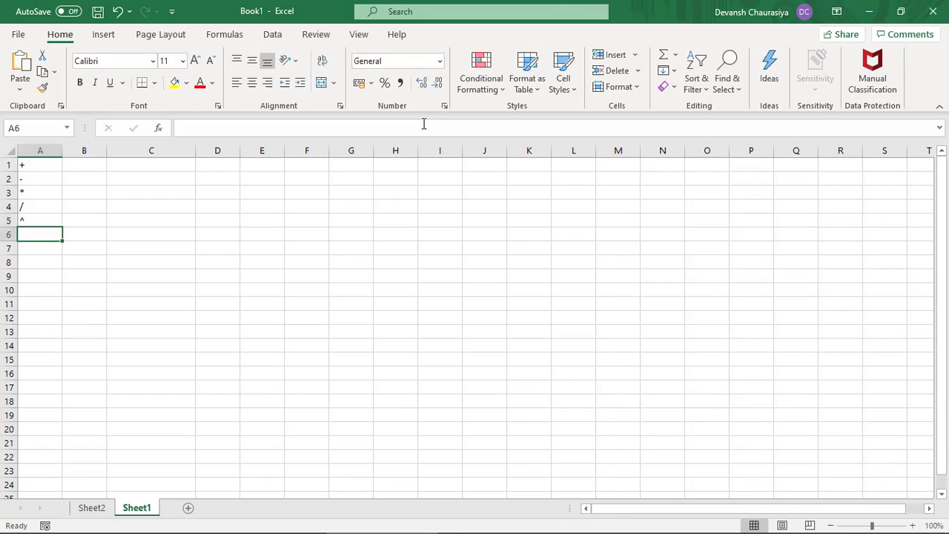
- Shift the operator list down one row by copying A1:A5 to A2:A6, and clear cell A1
key(Up)
key(Up)
key(Up)
key(Up)
key(Up)
key(ctrl+shift+Down)
key(ctrl+c)
key(Down)
key(ctrl+v)
key(Up)
key(Delete)
- Enter the heading "Arthematic Operators" in A1 and fit column A's width to it
text(Arthema)
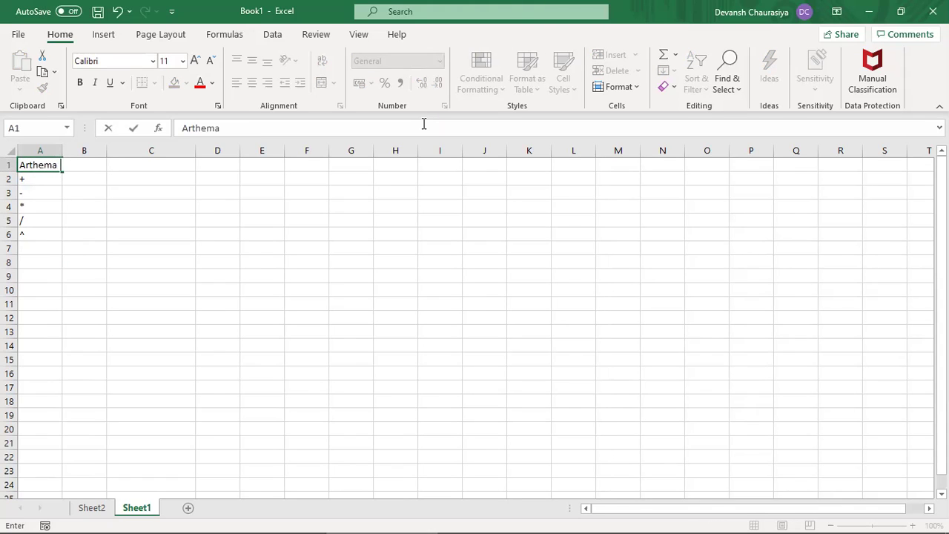
text(tic Operators)
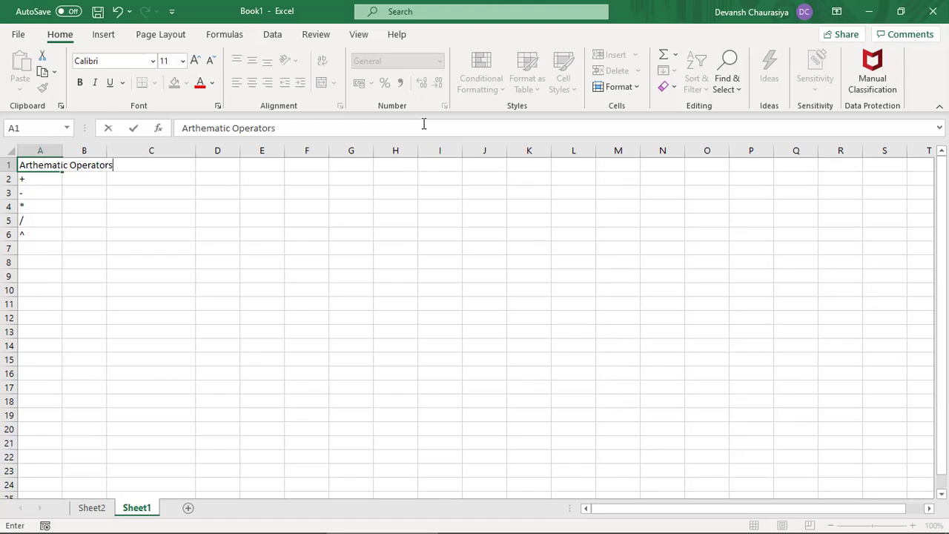
key(Tab)
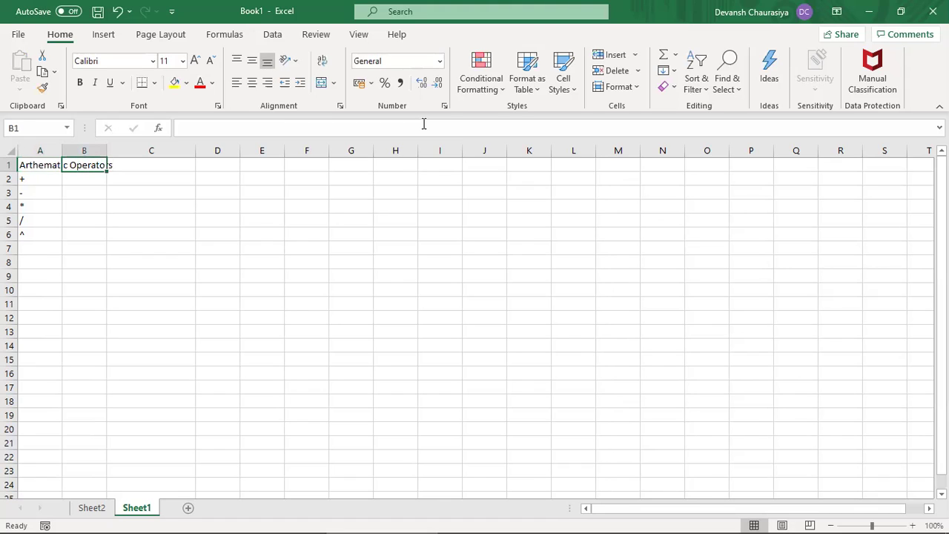
double_click(58, 154)
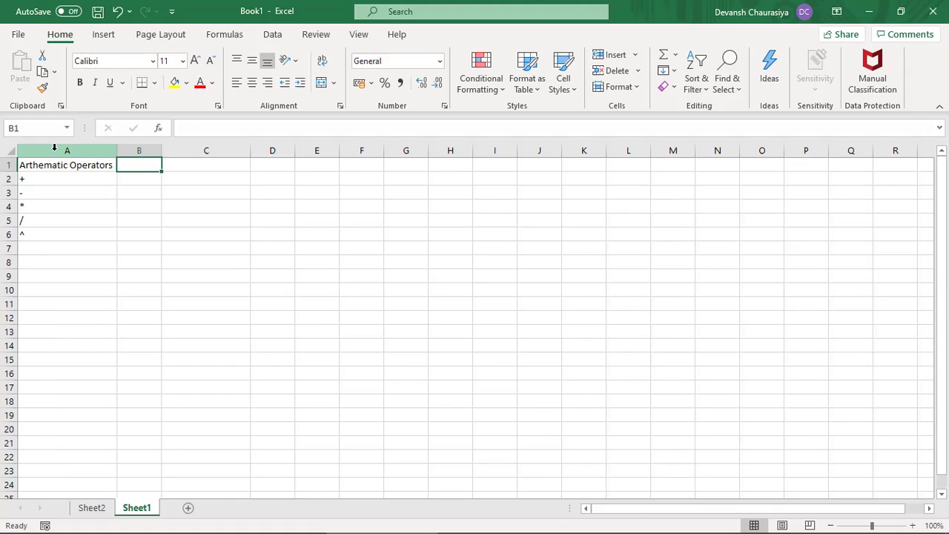
- Enter the heading "Comperasion Operators" in B1, fit column B's width to it, and select B2
text(Comperasion Operators)
key(Return)
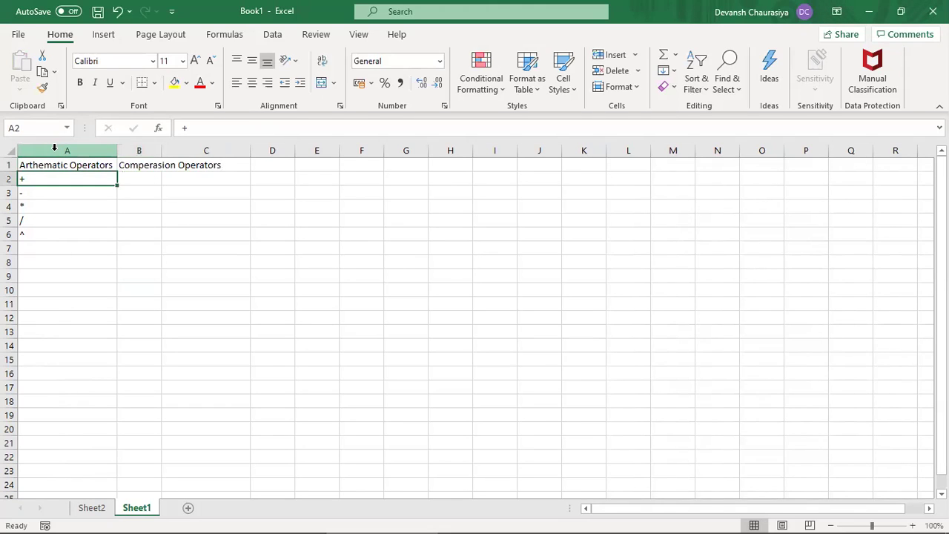
double_click(161, 150)
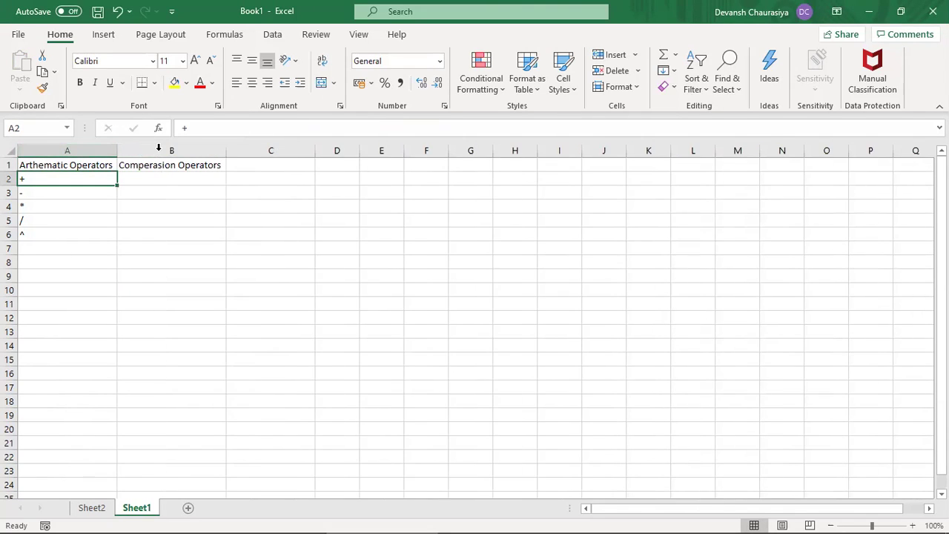
key(Right)
key(Down)
key(Up)
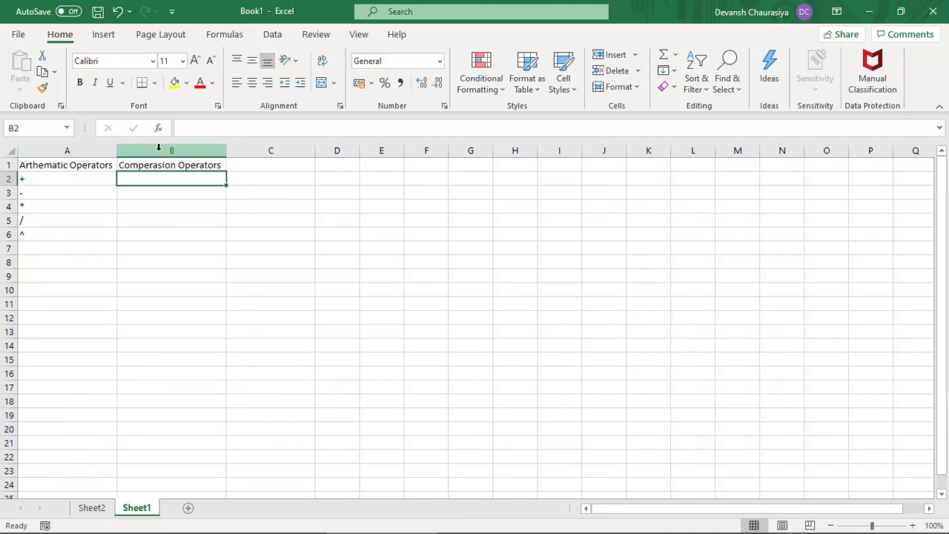
text(=)
key(Down)
key(Escape)
text(=)
key(Down)
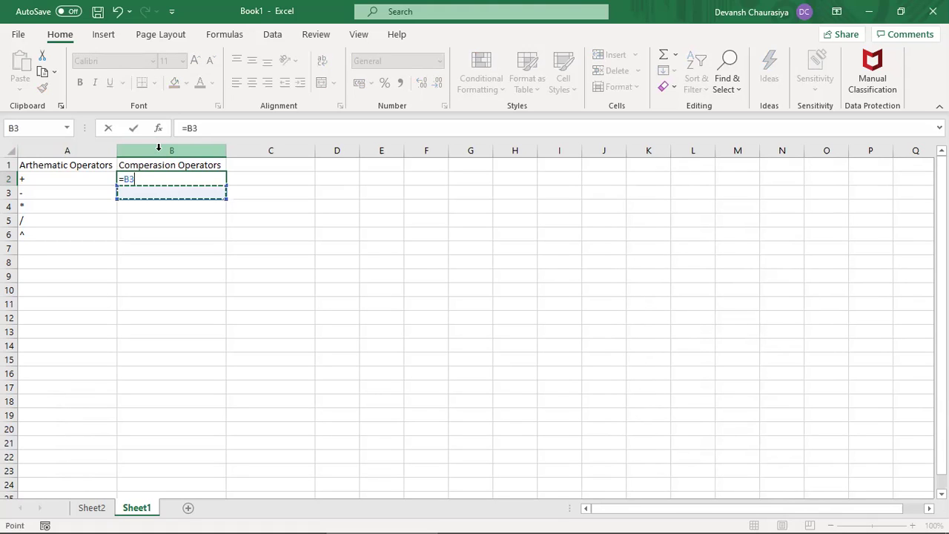
key(Escape)
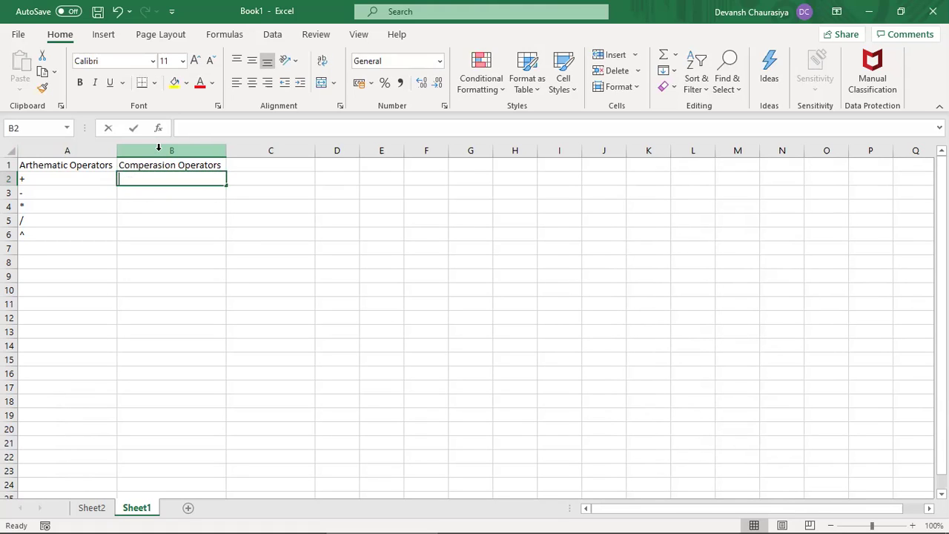
- Enter = as literal text in B2, > in B3 and < in B4
text('=)
key(Return)
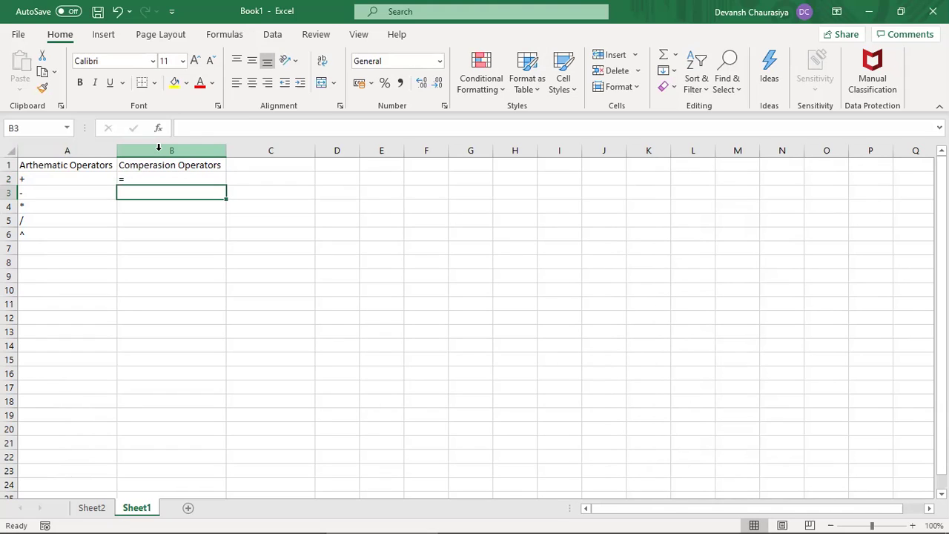
text(>)
key(Return)
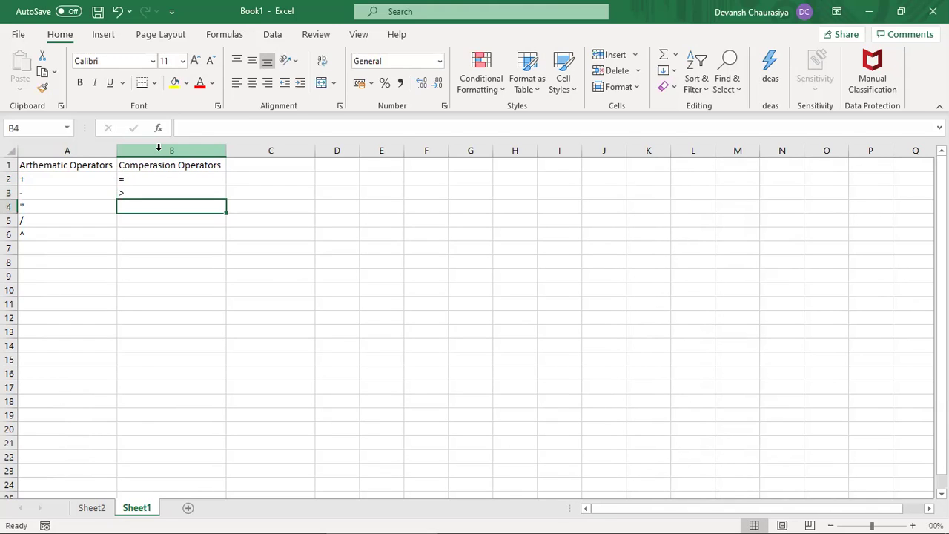
text(<)
key(Return)
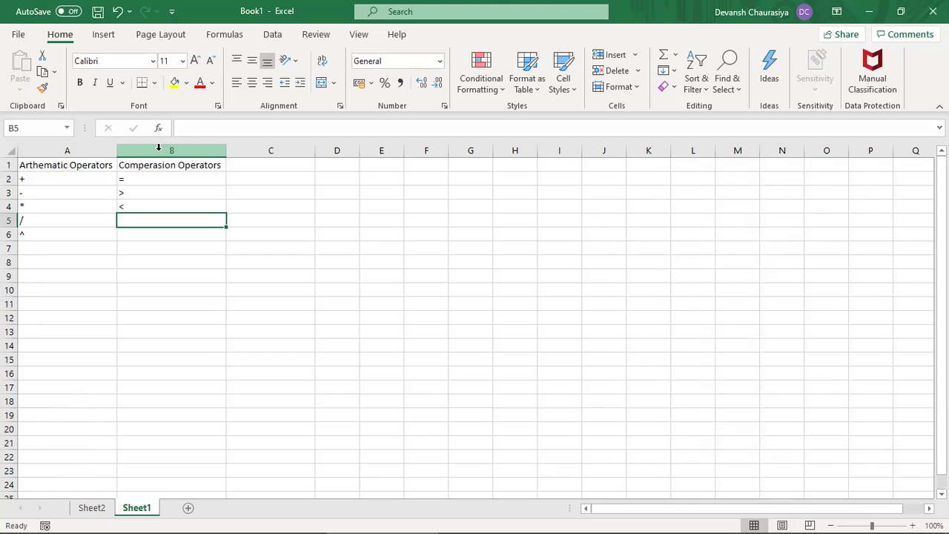
text('<)
key(BackSpace)
key(Escape)
- Enter the comparison operators >= in B5, <= in B6 and <> in B7
text(>=)
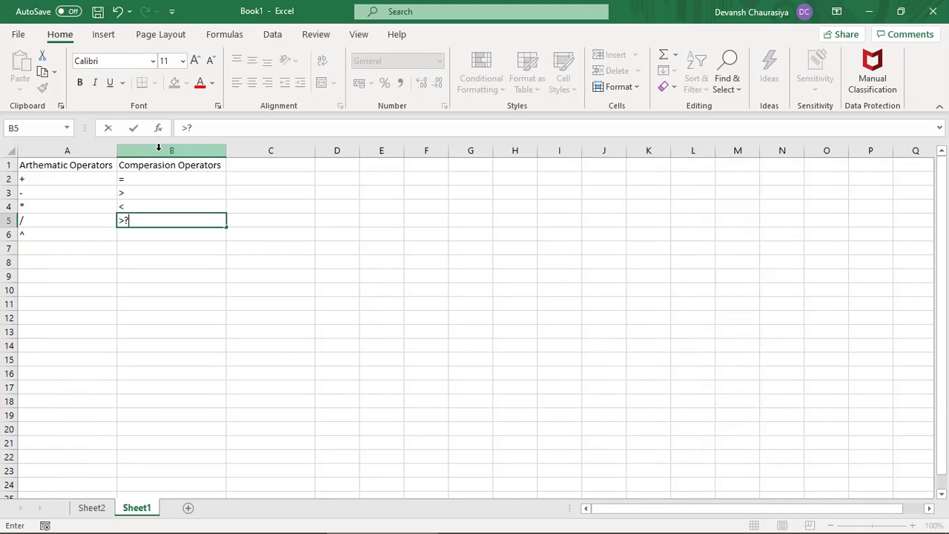
key(BackSpace)
text(/)
key(BackSpace)
text(=)
key(Return)
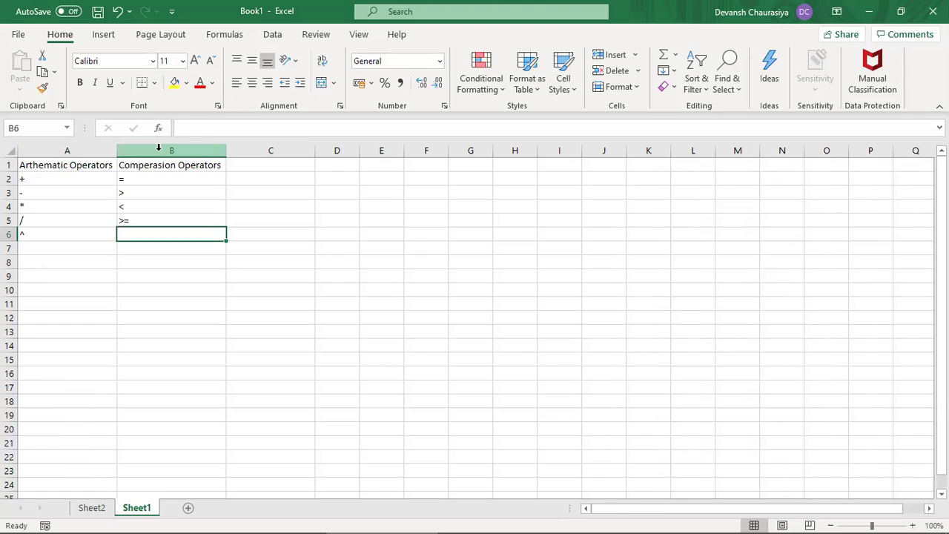
text(<)
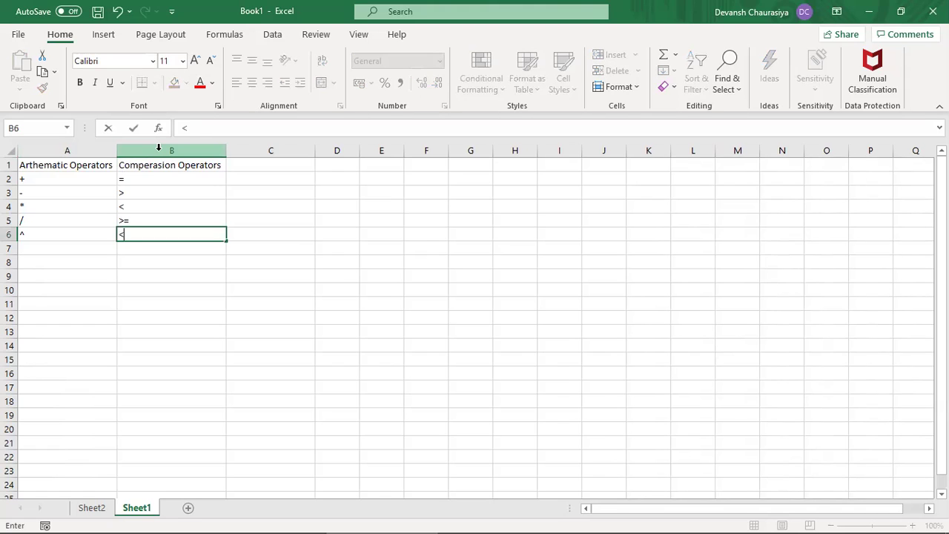
text(=)
key(Return)
text(<>)
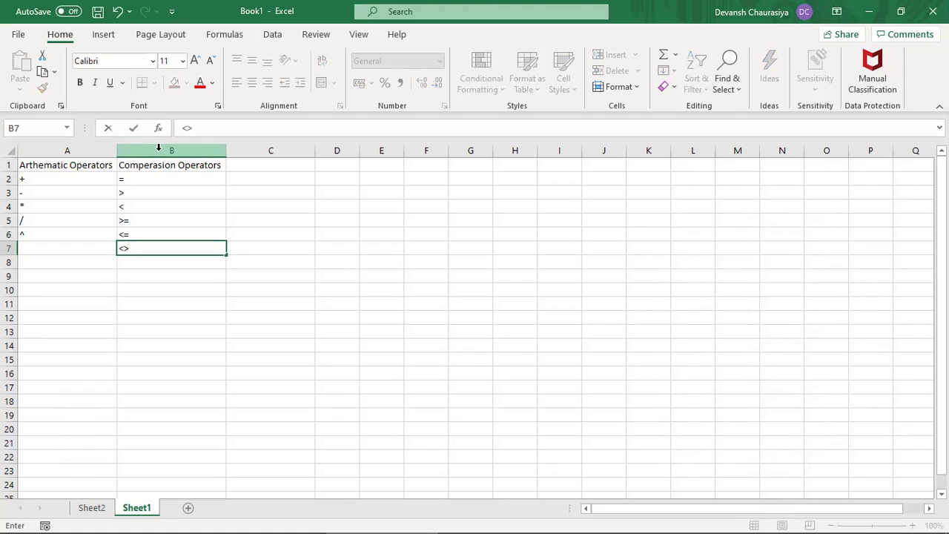
key(Return)
- Enter the heading "Logical Operasions" in C1
key(ctrl+Up)
key(ctrl+Up)
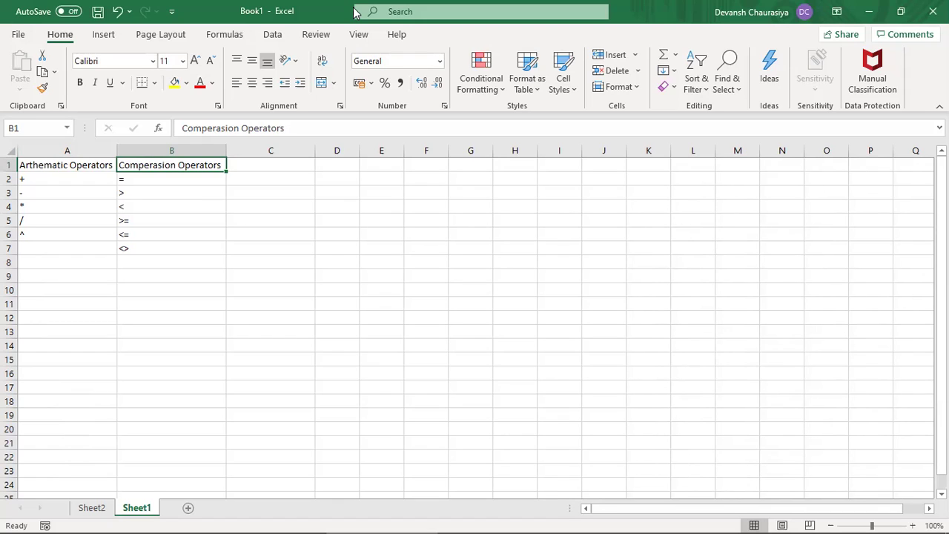
key(Right)
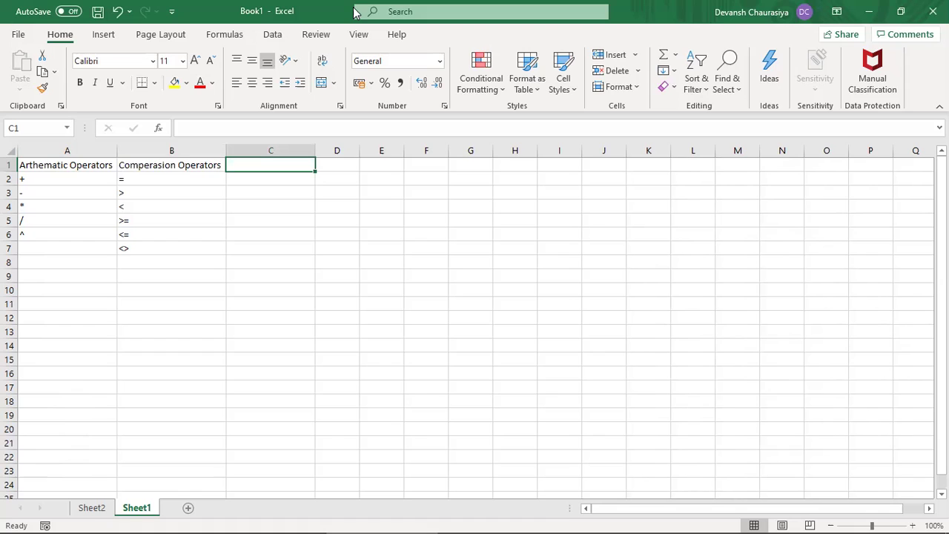
text(Logical Operasions)
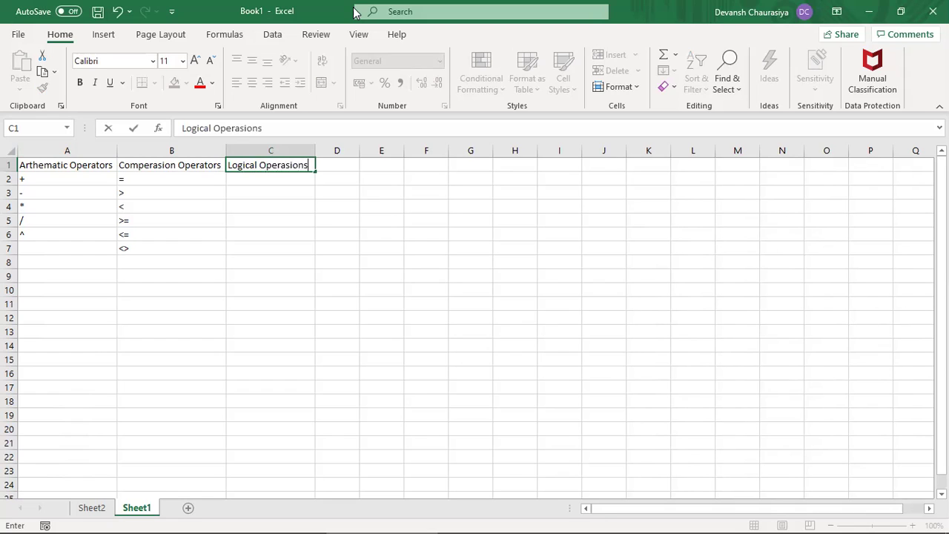
key(Return)
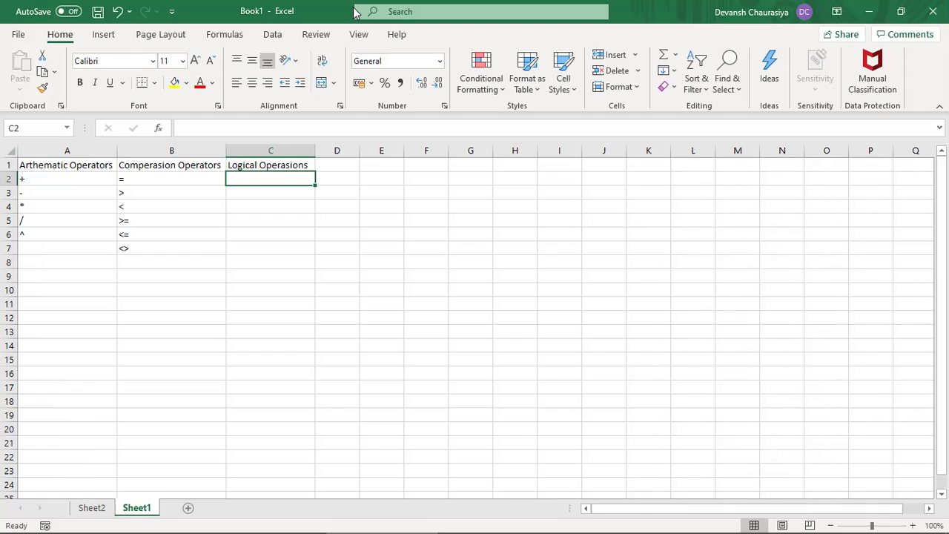
- Go through the arithmetic operators in column A and return to the start of the comparison operator list
key(Left)
key(Left)
key(ctrl+Down)
key(ctrl+Up)
key(Down)
key(Down)
key(Down)
key(Down)
key(Down)
key(Down)
key(Up)
key(Up)
key(ctrl+Up)
key(Down)
key(Right)
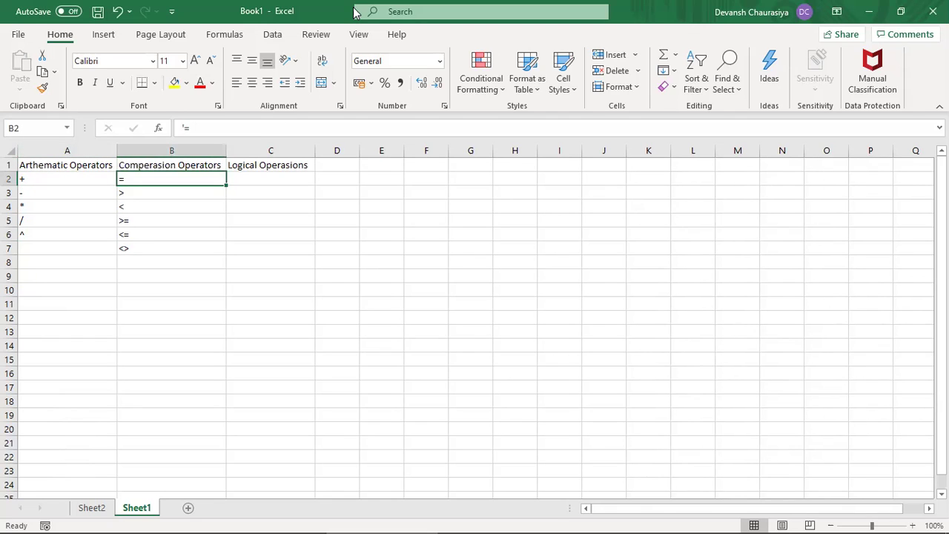
- Enter the logical operators & in C2 and && in C3
key(Right)
key(Up)
key(Down)
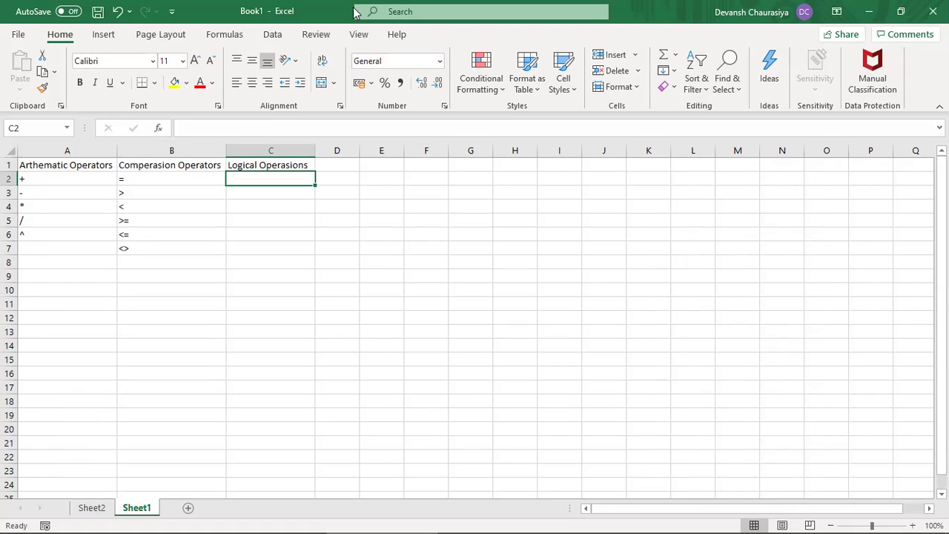
text(&)
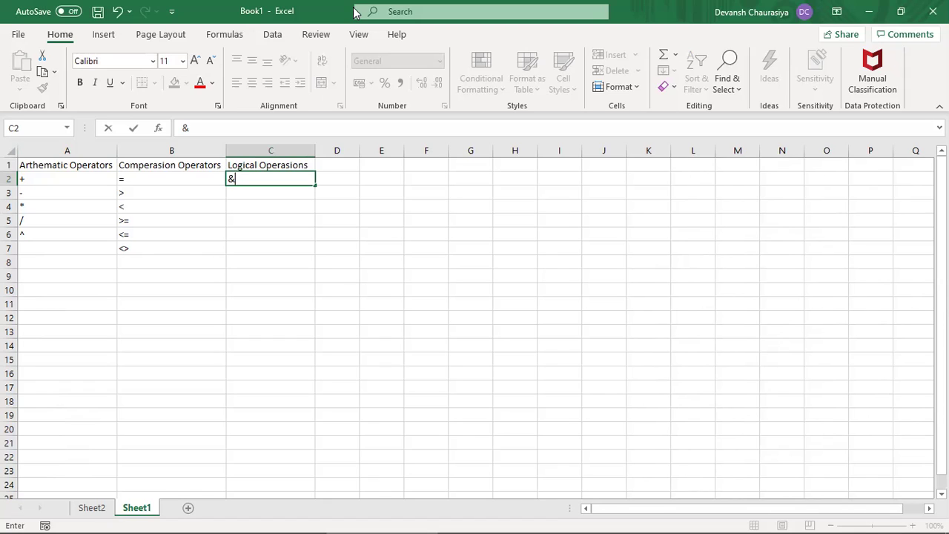
key(Return)
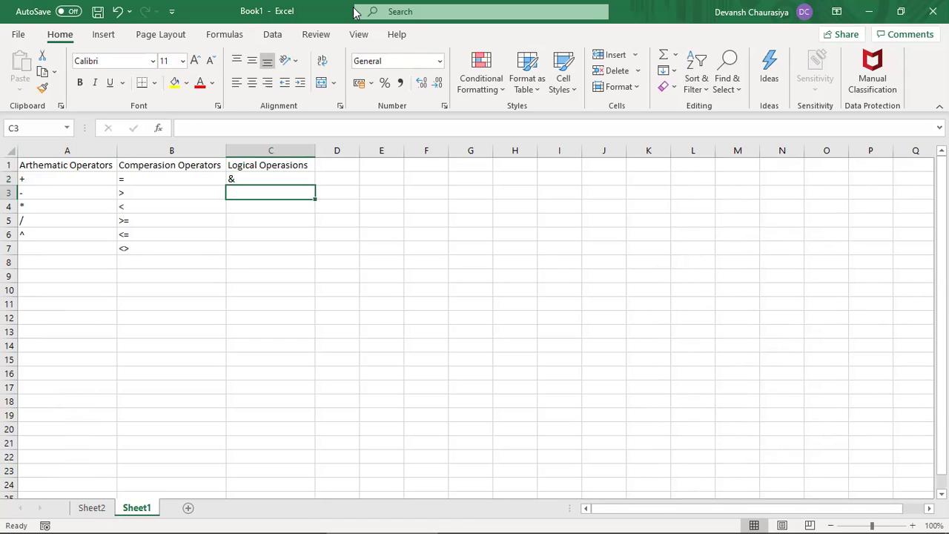
text(&&)
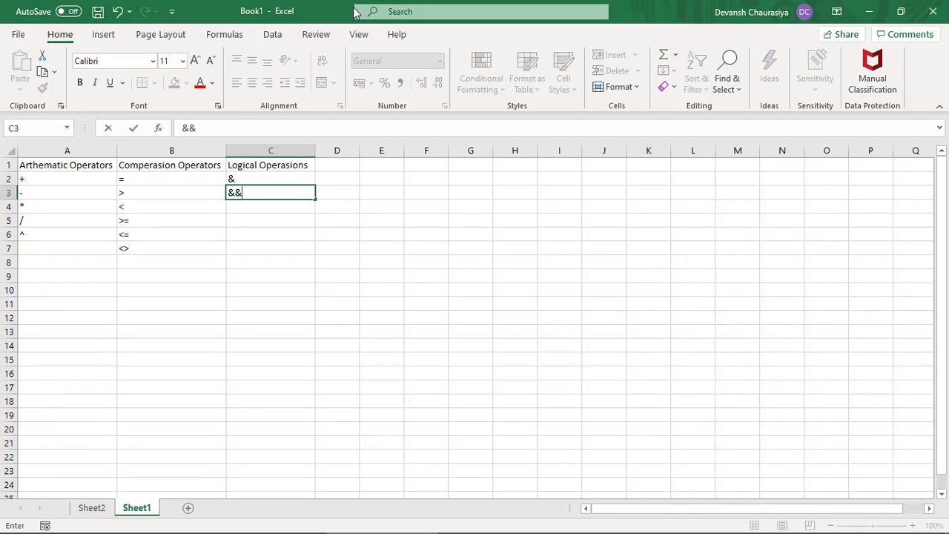
key(Return)
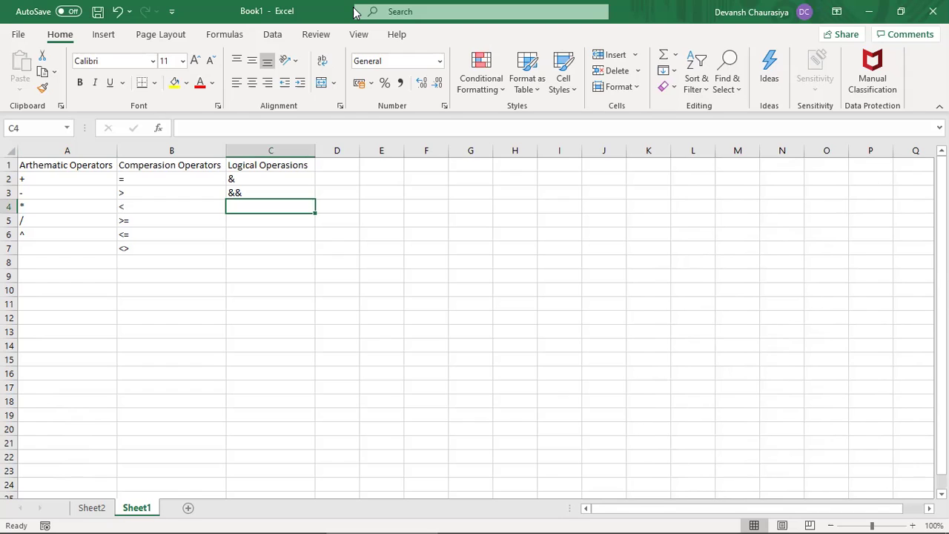
- Append "(and condition)" to the && entry in C3 and enter "|| (or)" in C4
key(Up)
key(F2)
text(()
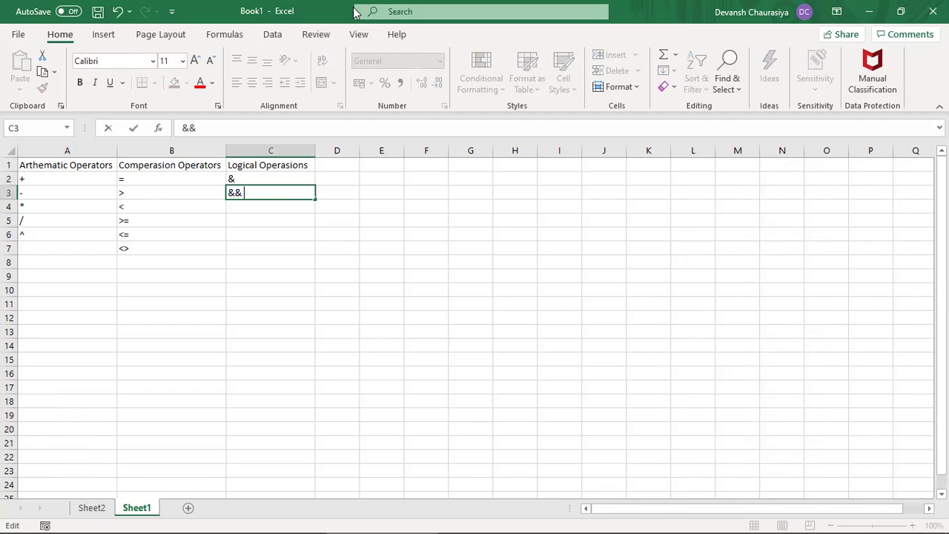
text(and condition))
key(Return)
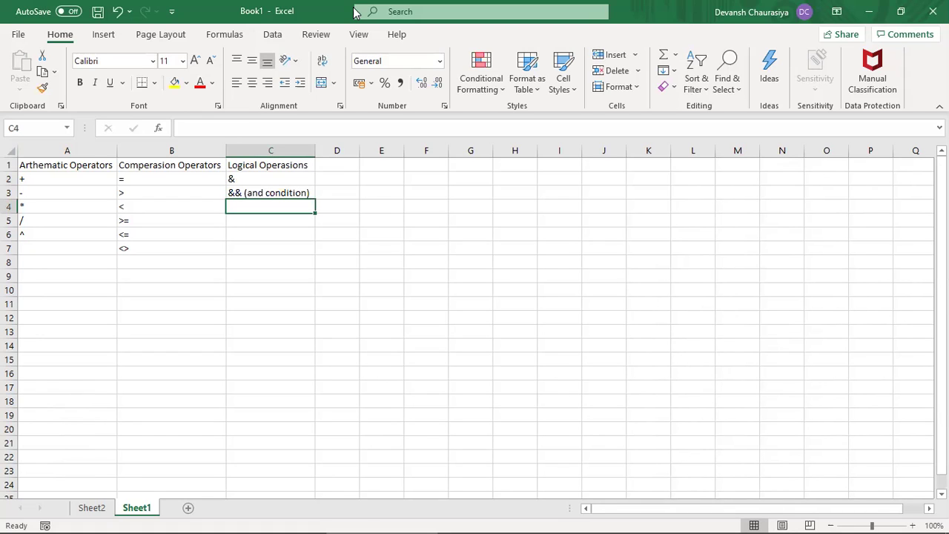
text(||)
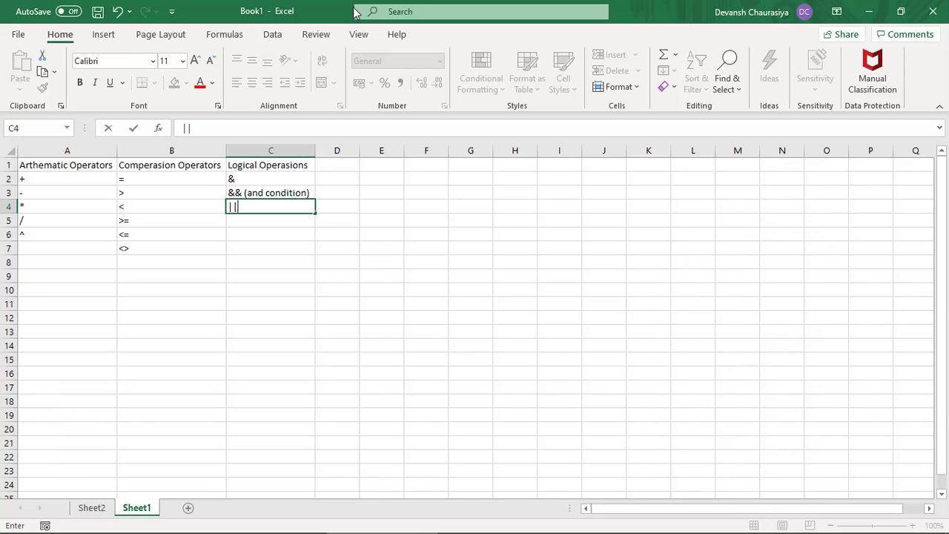
text( (or))
key(Return)
- Enter "IN (Or condition {}" in C5
text(IN)
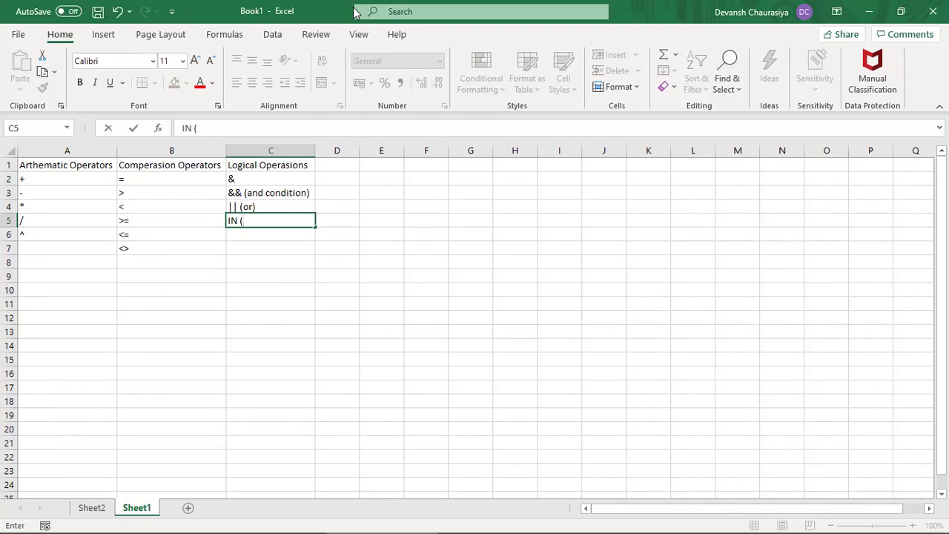
text(Or condition)
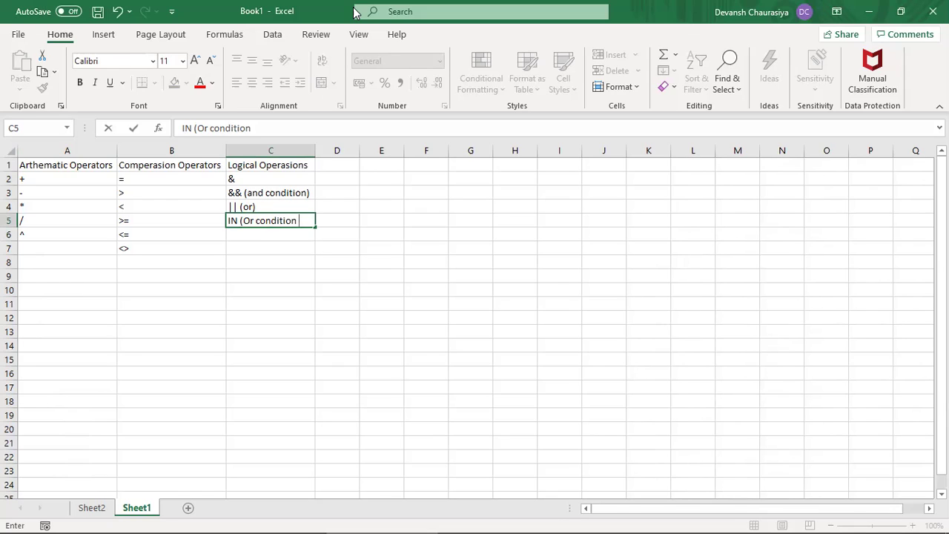
text(())
key(BackSpace)
key(BackSpace)
text({})
key(BackSpace)
key(BackSpace)
text({})
key(BackSpace)
key(BackSpace)
text([])
key(BackSpace)
key(BackSpace)
text({})
key(Return)
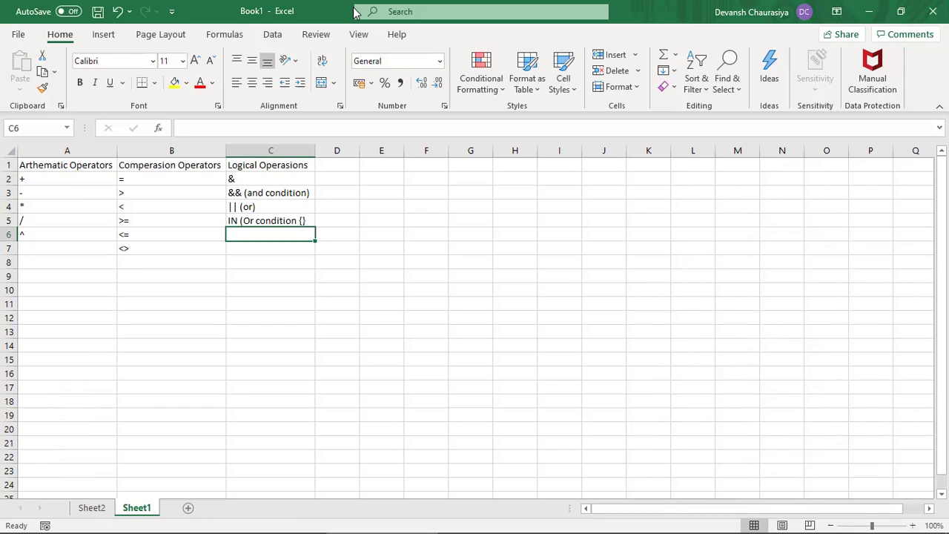
- Enter the heading "Maths" in D1
key(Up)
key(Up)
key(Up)
key(Up)
key(Up)
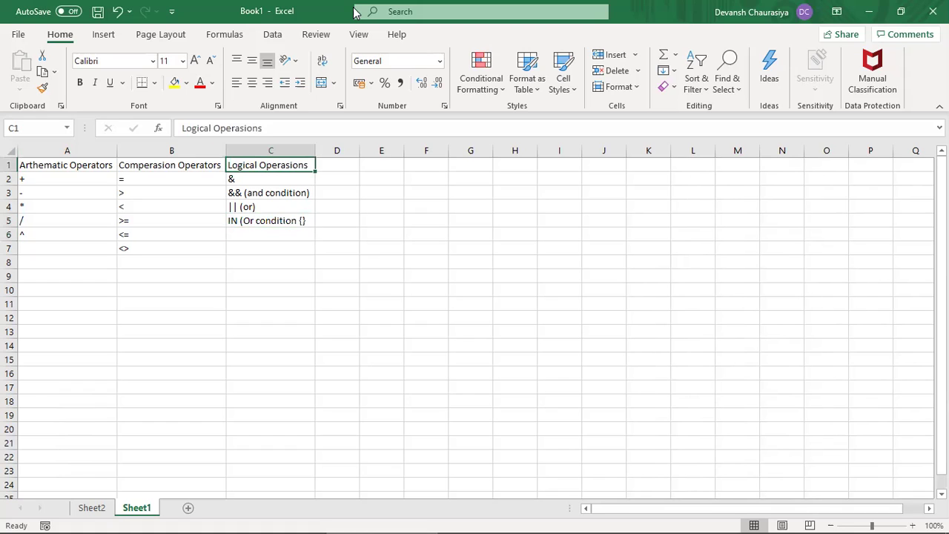
key(Right)
text(Maths)
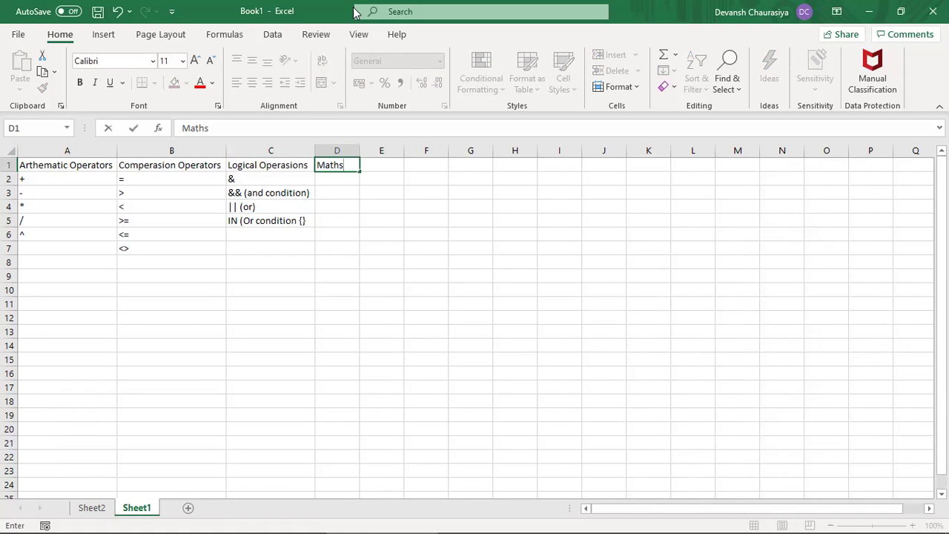
key(Return)
- List the functions SUM, Average, MAX/min and Divide in D2 through D5
text(SUM)
key(Return)
text(Av)
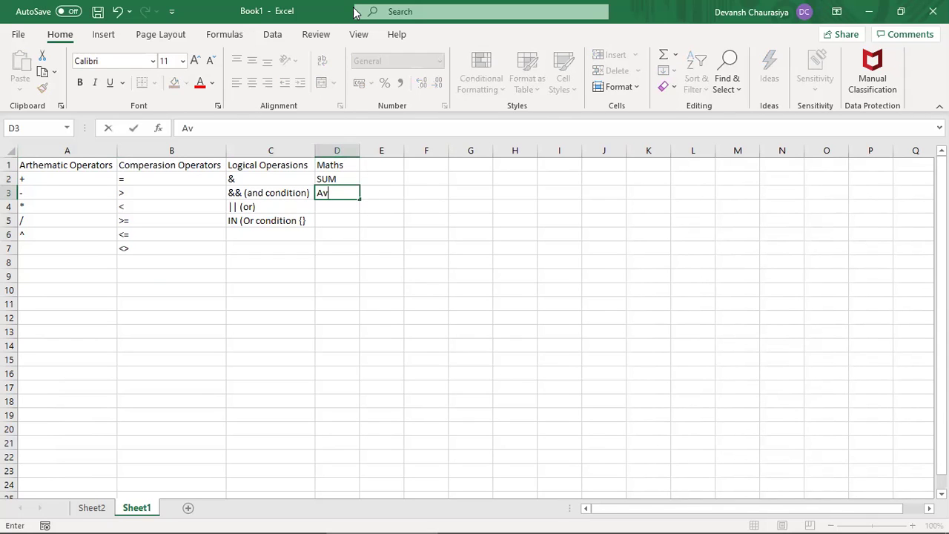
text(erage)
key(Return)
text(MAX/min)
key(Return)
text(Divide)
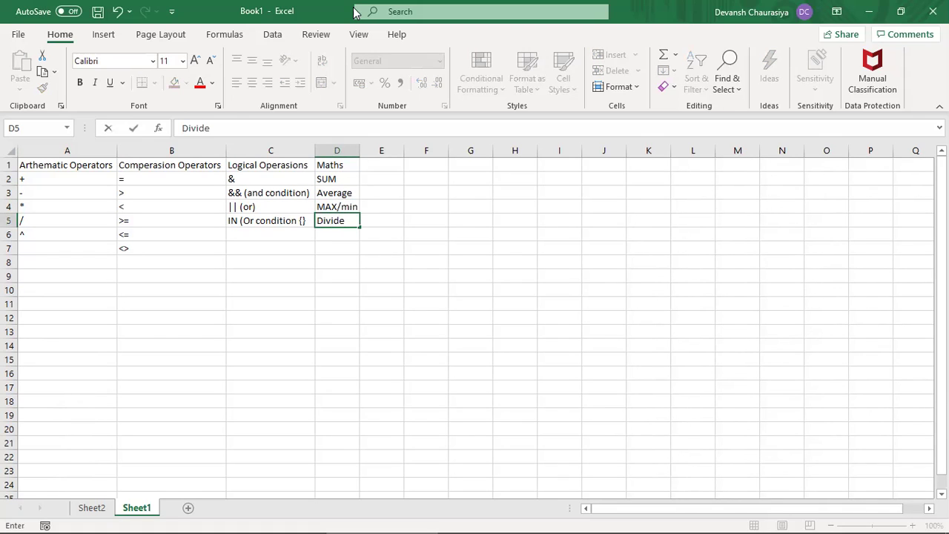
key(Return)
- Enter "Count, CountA" in D6, "Countrows" in D7 and "Distinctcount" in D8
text(Count, )
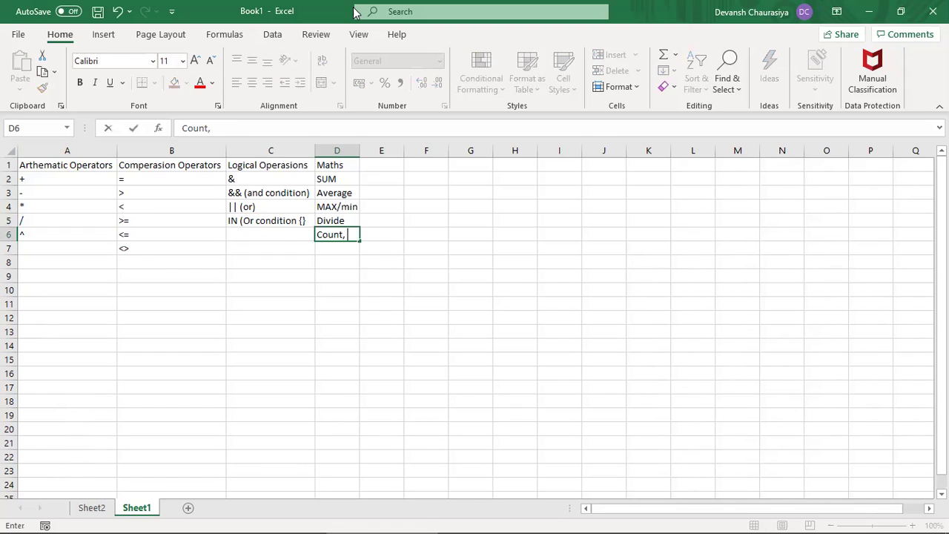
text(CountA)
key(Return)
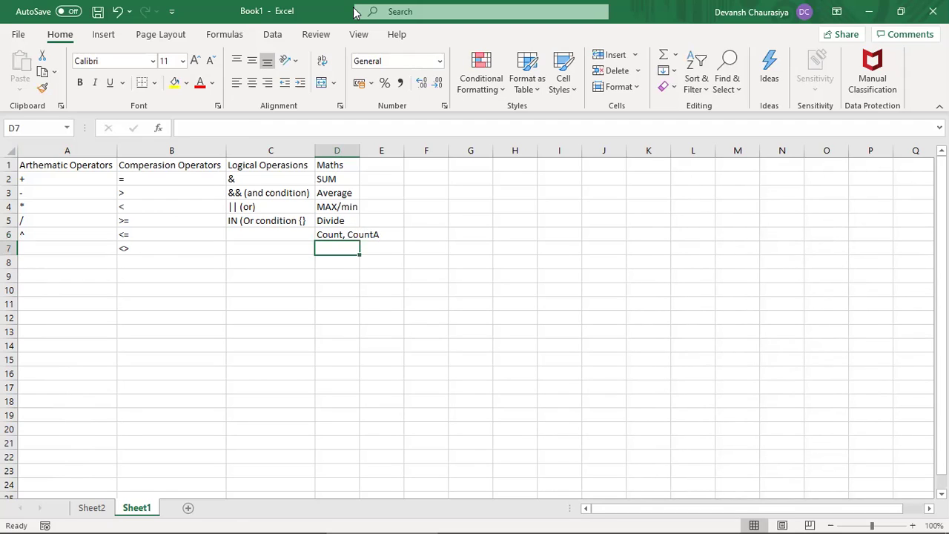
text(Count)
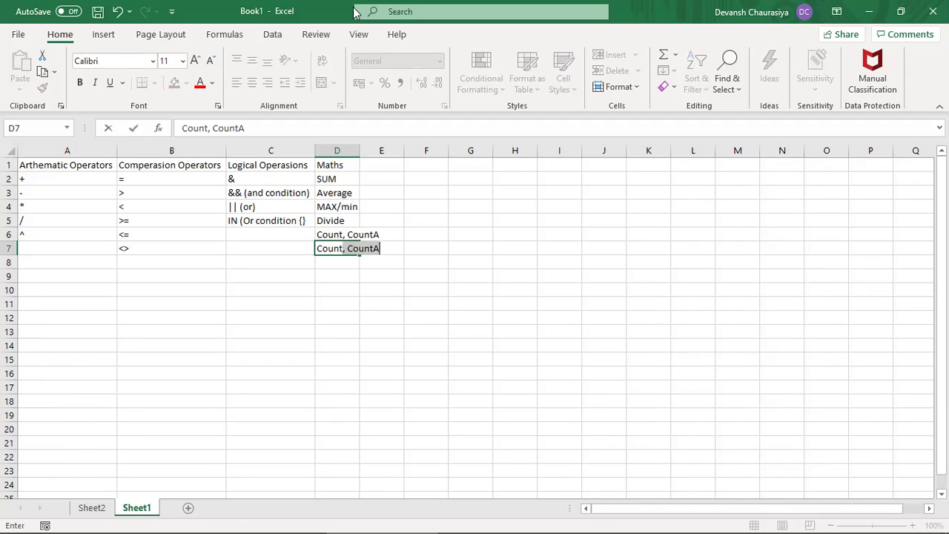
text(rows)
key(Return)
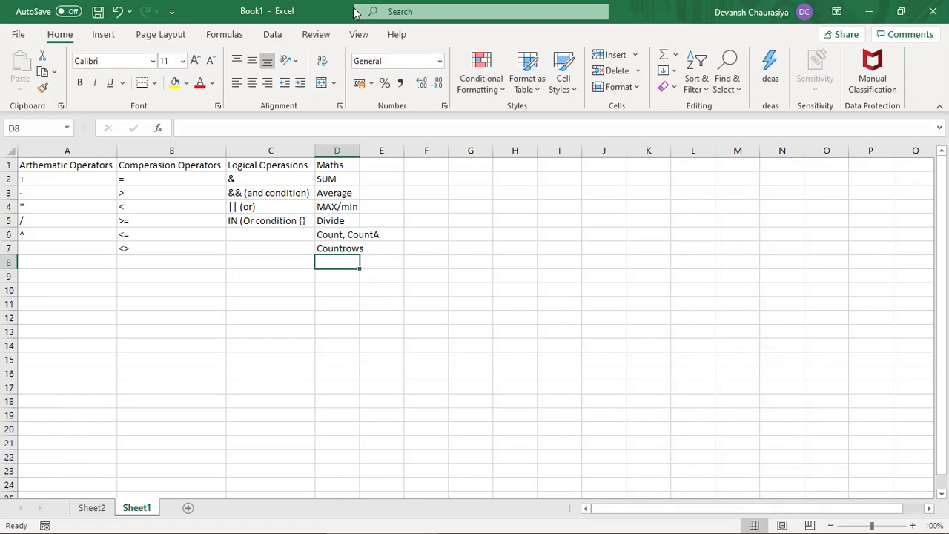
text(Dis)
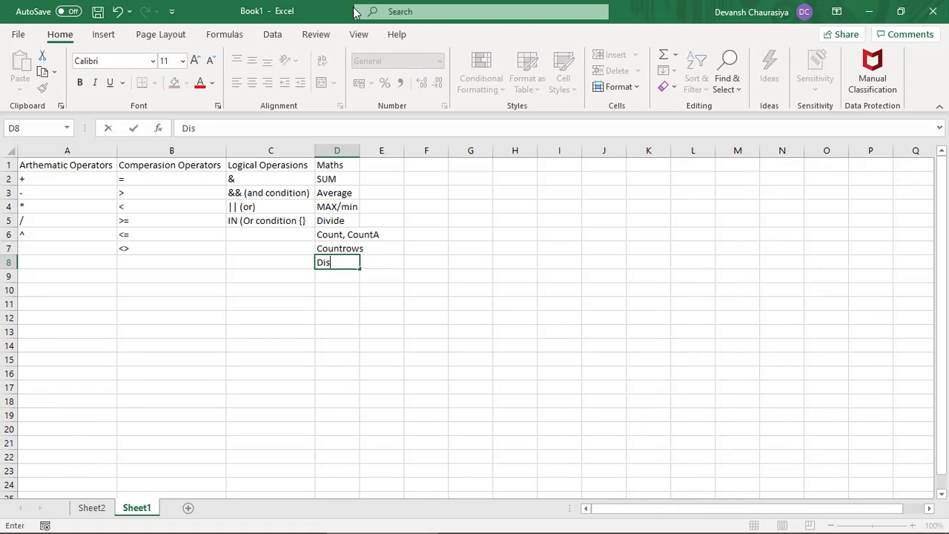
text(tinctcount)
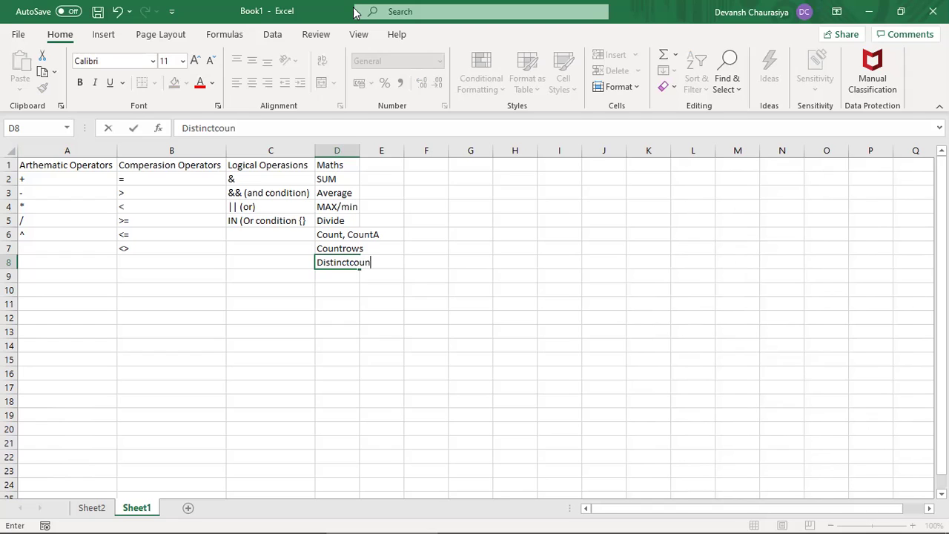
key(Return)
- Go over the column headings in row 1 and highlight the three operator headings in A1:C1
key(ctrl+Up)
key(ctrl+Up)
key(Right)
key(Left)
key(Left)
key(Right)
key(Right)
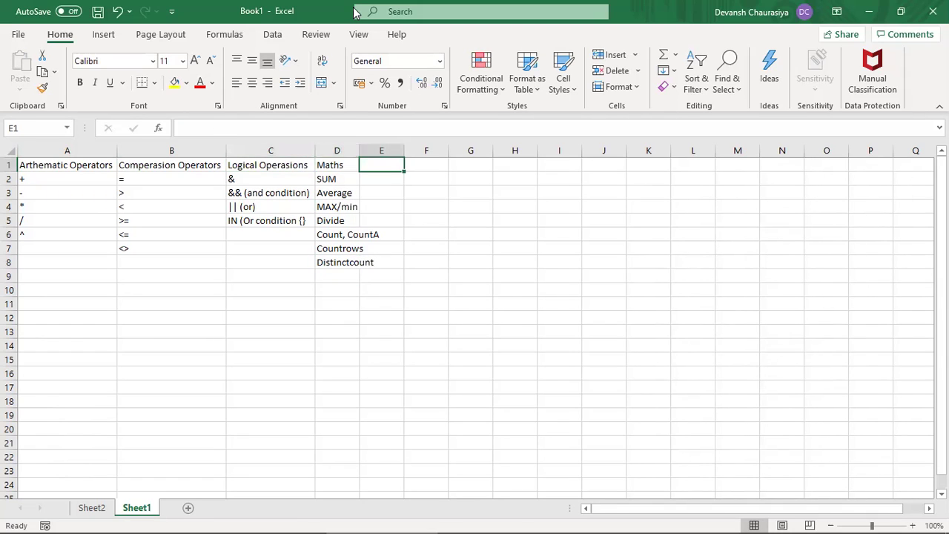
key(Left)
key(Left)
key(Left)
key(Left)
key(shift+Right)
key(shift+Right)
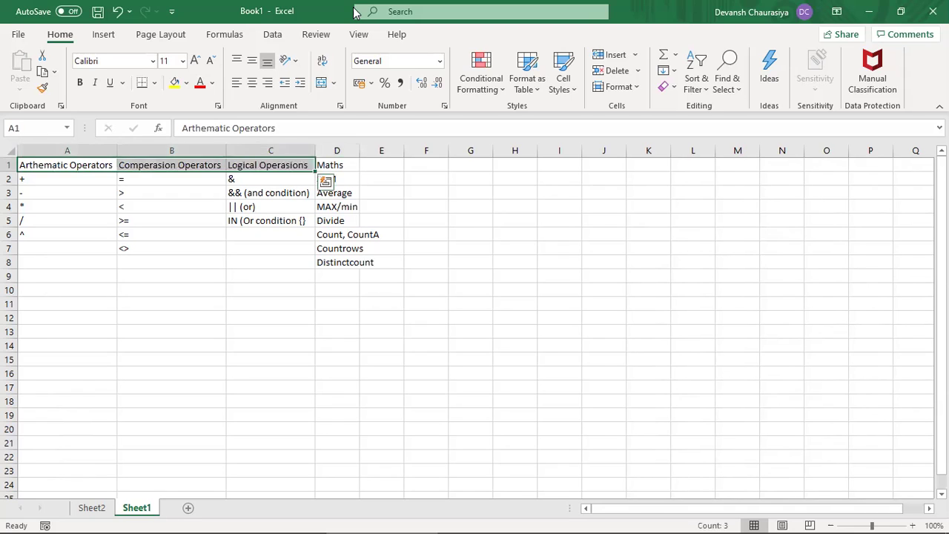
- Enter the heading "Logical" in E1
key(Right)
key(Right)
key(Right)
key(Right)
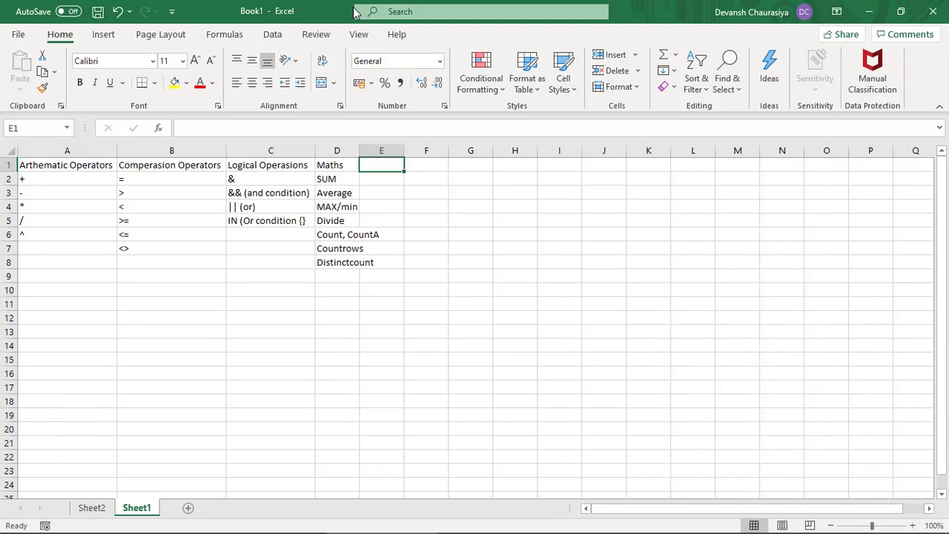
text(Lo)
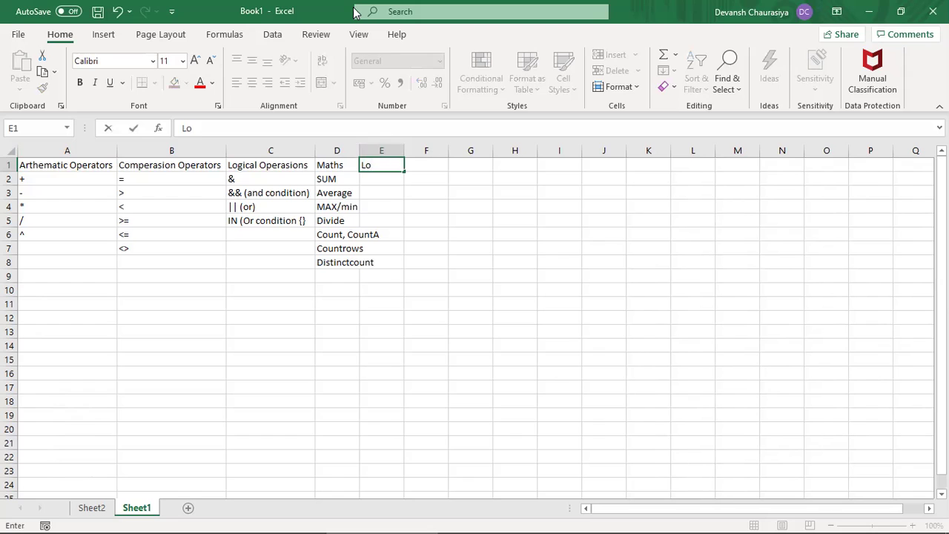
text(gical)
key(Return)
- List the logical functions IF, iferror, and, or and not in E2 through E6
text(IF)
key(Return)
text(iferror)
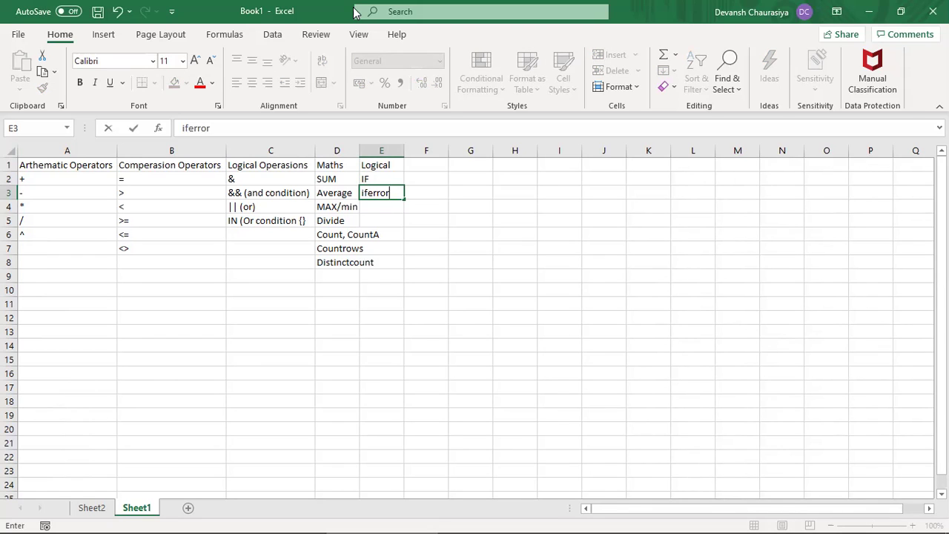
key(Return)
text(and)
key(Return)
text(or)
key(Return)
text(not)
key(Return)
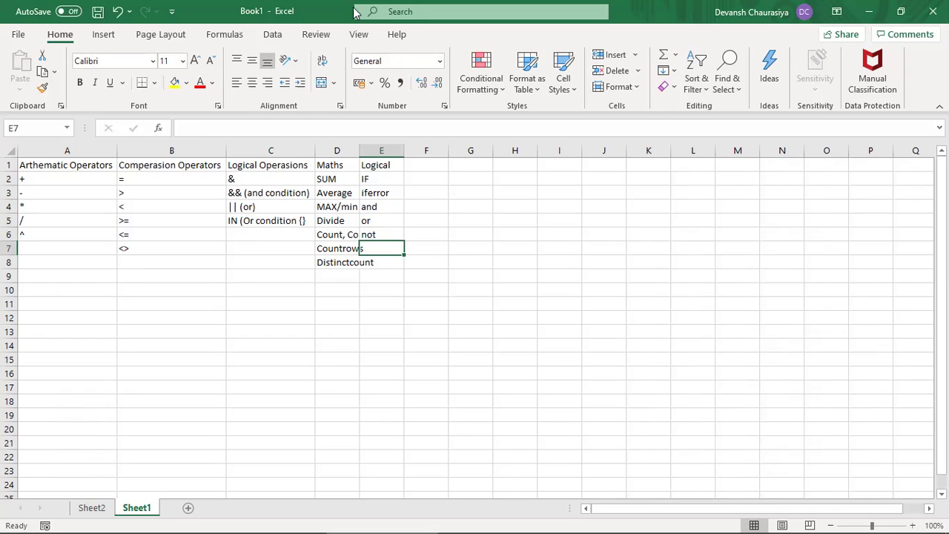
- Enter switch in E7, true in E8 and false in E9, and reselect E7
text(switch)
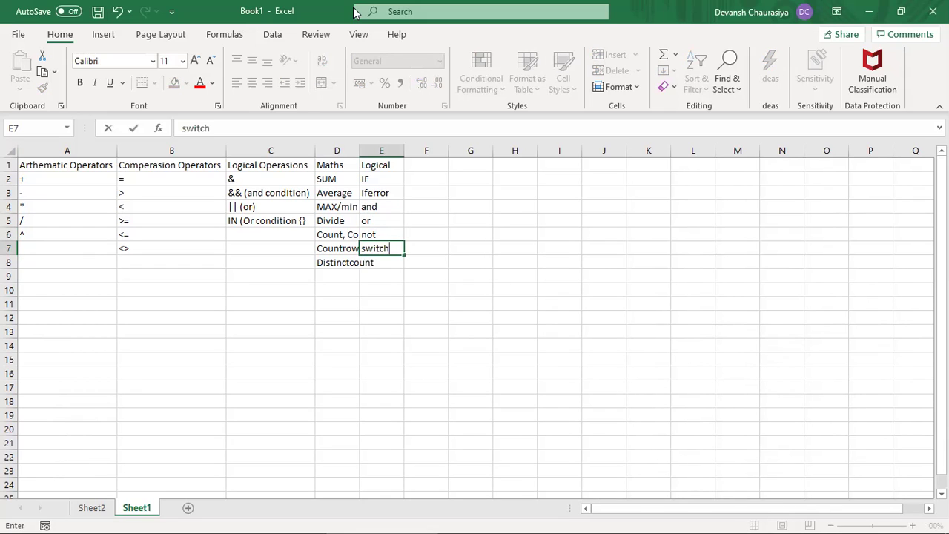
key(Return)
text(true)
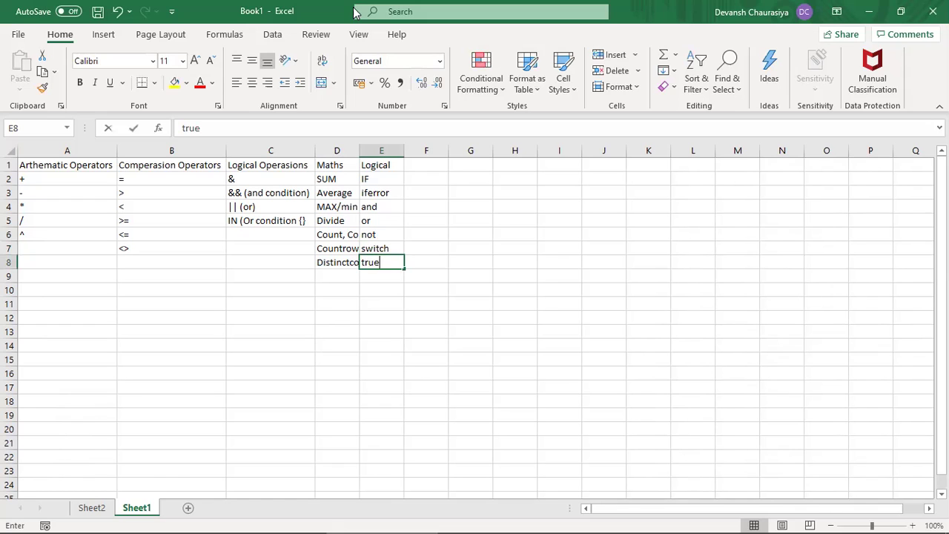
key(Return)
text(false)
key(Return)
key(Up)
key(Up)
key(Up)
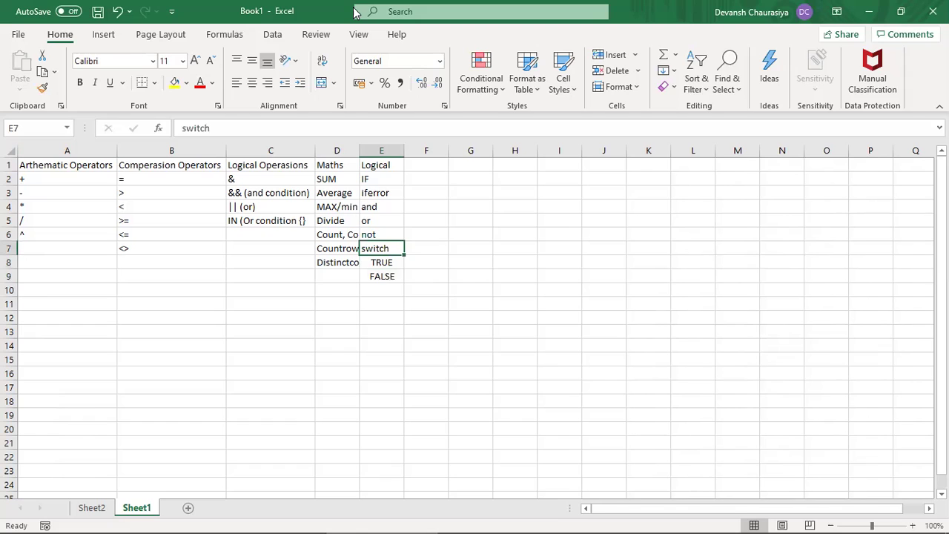
- Move the switch entry from E7 down to E10, below the FALSE entry
key(ctrl+c)
key(Down)
key(Down)
key(Down)
key(ctrl+v)
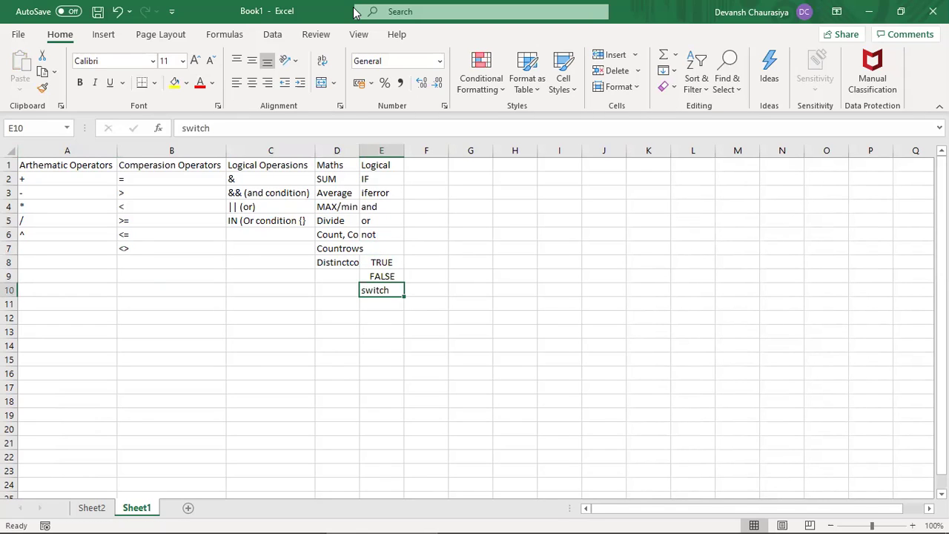
- Move the TRUE, FALSE and switch entries from E8:E10 up one row to E7:E9
key(Up)
key(Up)
key(shift+Down)
key(shift+Down)
key(ctrl+x)
key(Up)
key(ctrl+v)
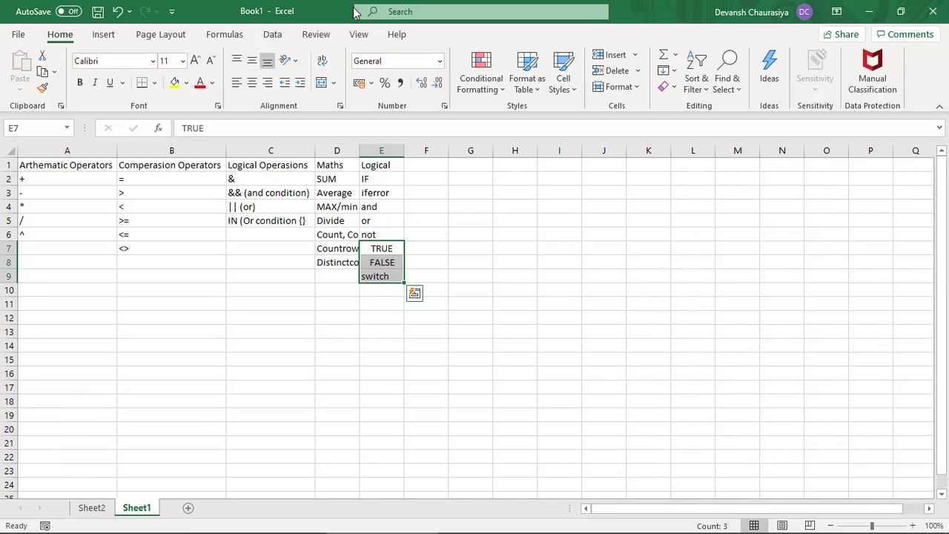
- Enter the heading "Text" in F1
key(ctrl+Up)
key(Right)
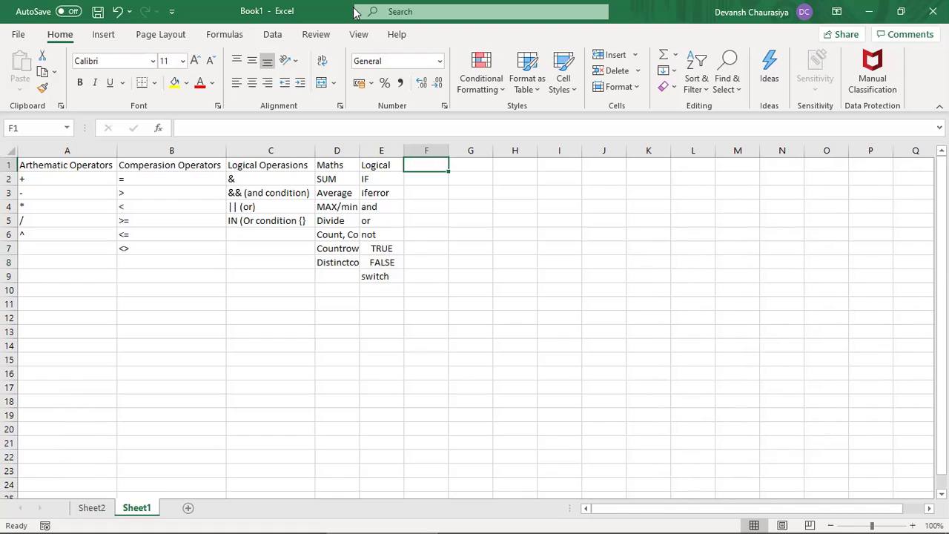
text(Text)
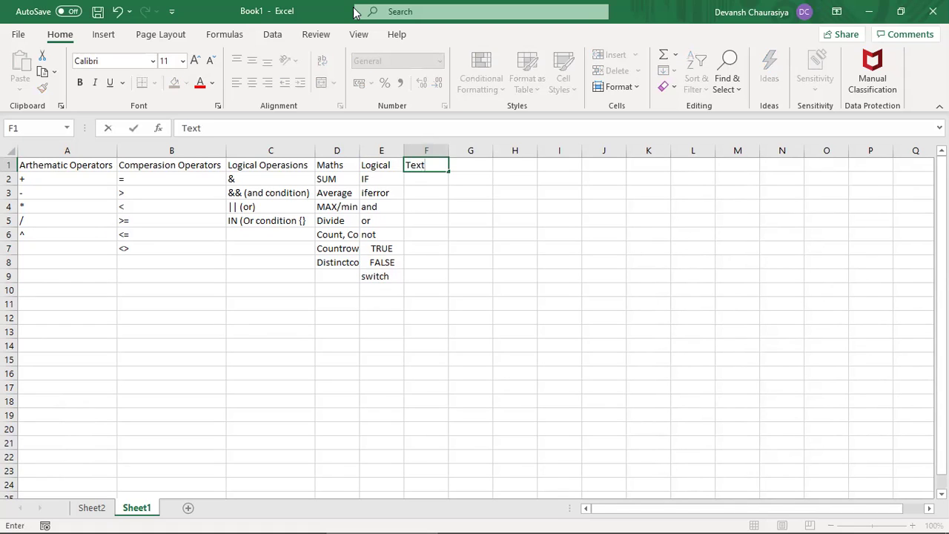
key(Return)
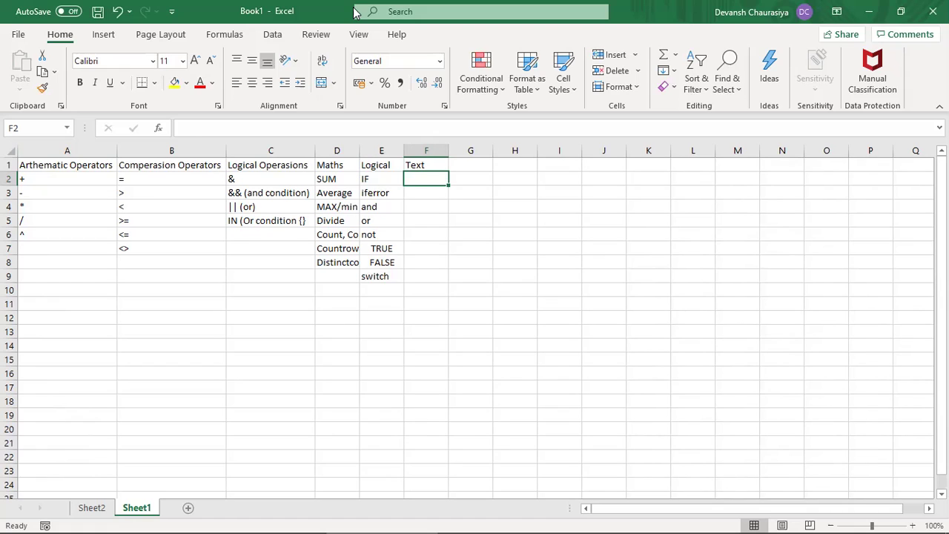
- List the text functions concatenate, Format and "left, right, mid" in F2 through F4
text(concatenate)
key(Return)
text(Format)
key(Return)
text(left, right, mid)
key(Return)
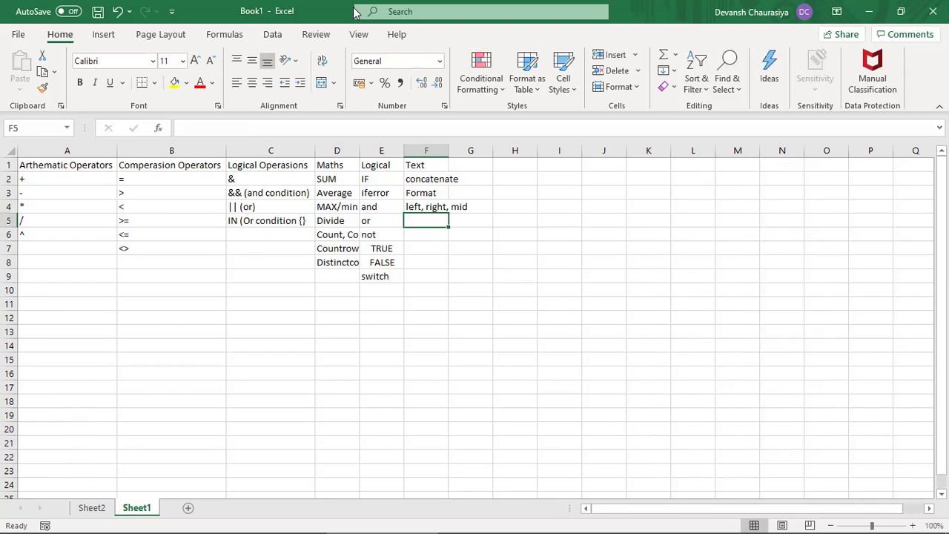
- Enter "upper, lower, proper" in F5, correcting the misspelled "lower"
text(upper, loer)
key(Return)
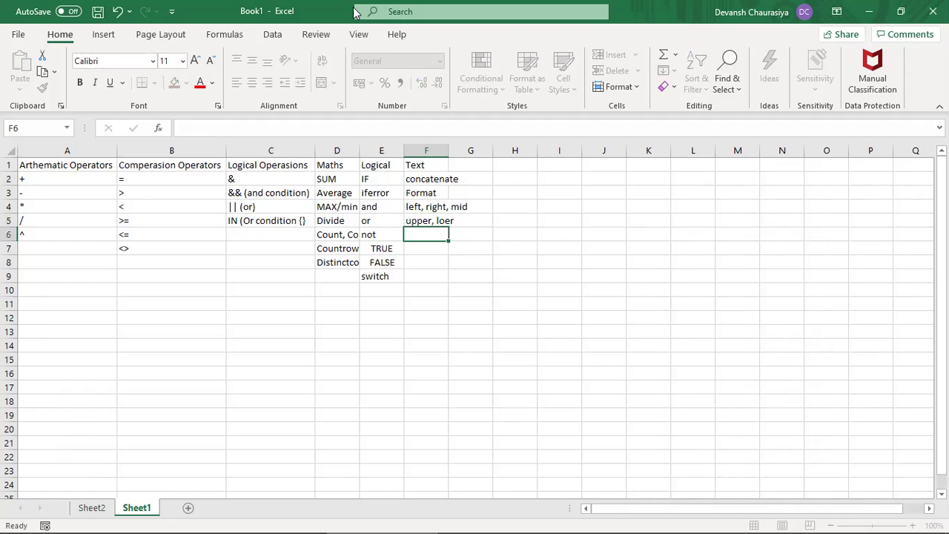
key(Up)
key(Up)
key(Down)
key(F2)
key(Left)
key(Left)
text(wer, proper)
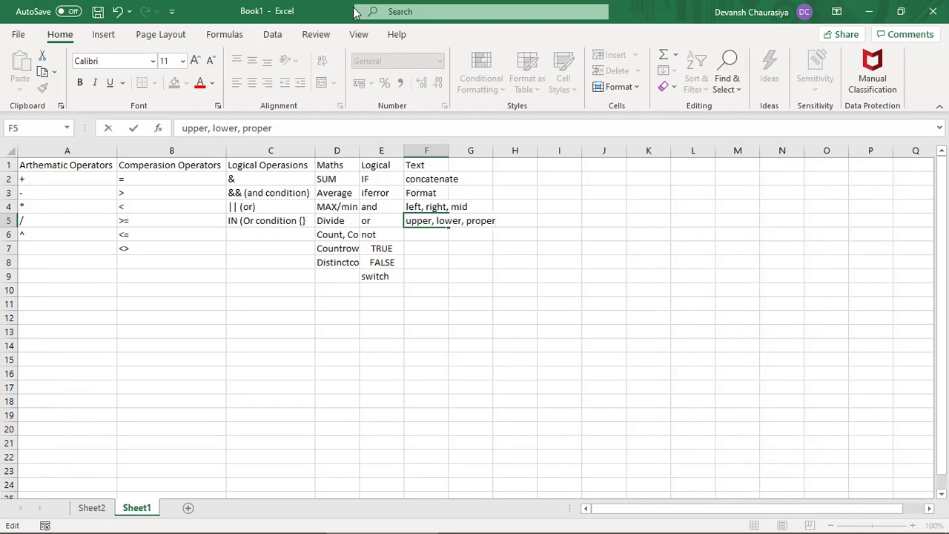
key(Return)
- Enter len in F6 and "search,find" in F7
text(len)
key(Return)
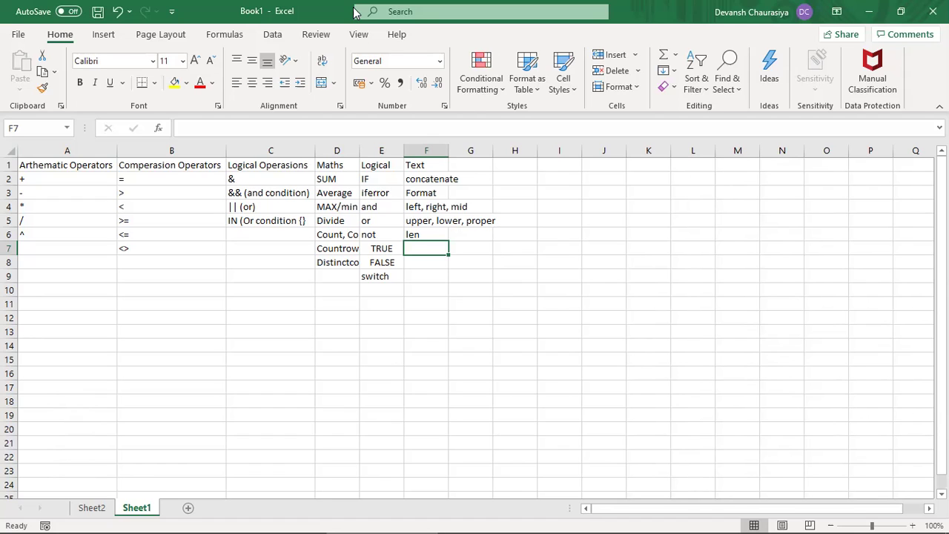
text(search)
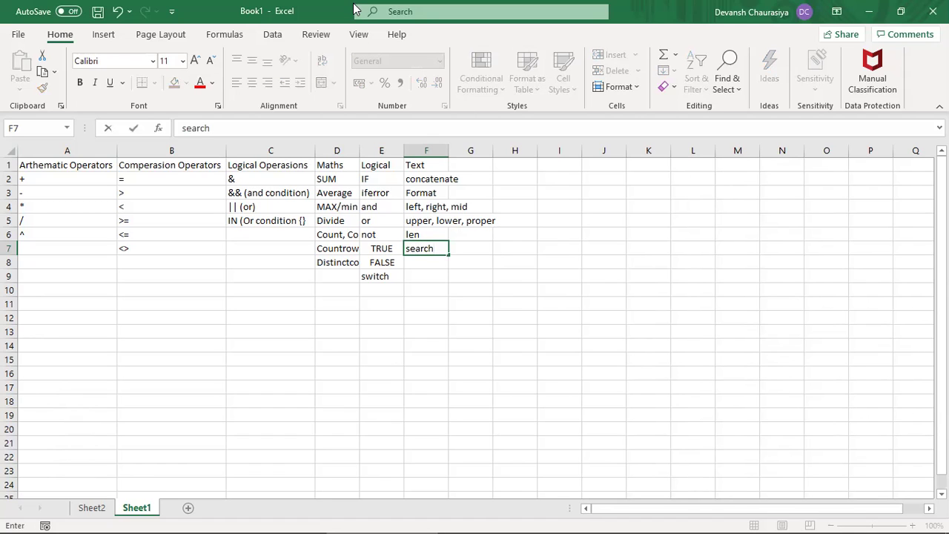
text(,find)
key(Return)
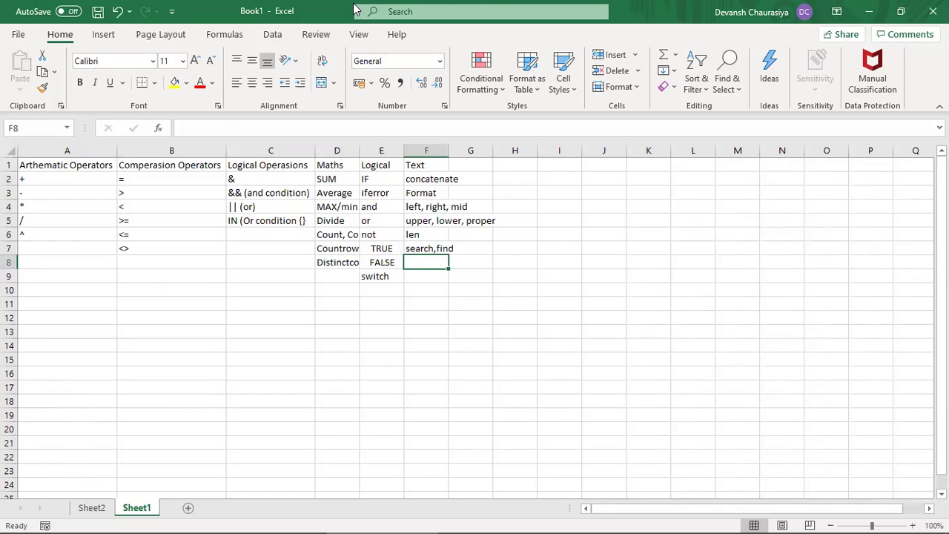
- List the text functions replace, substitute and trim in F8 through F10
text(replace)
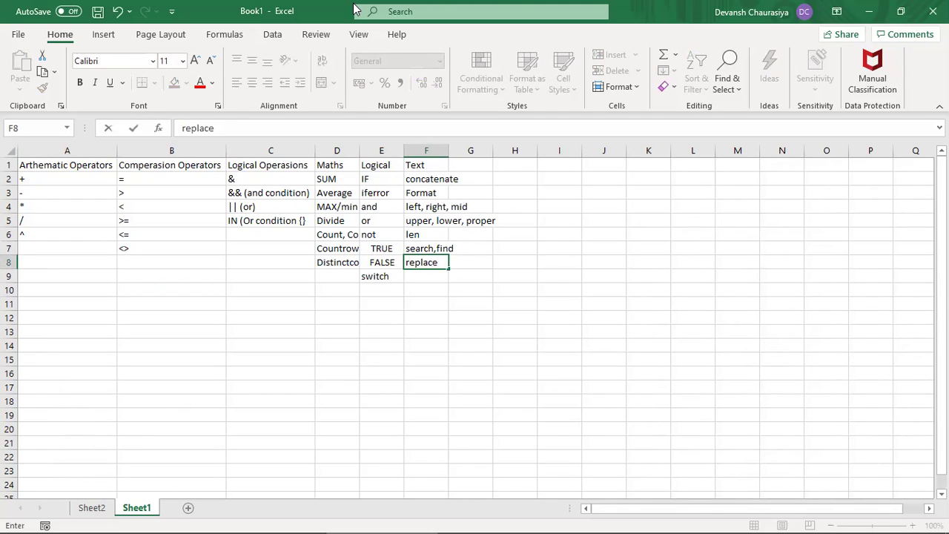
key(Return)
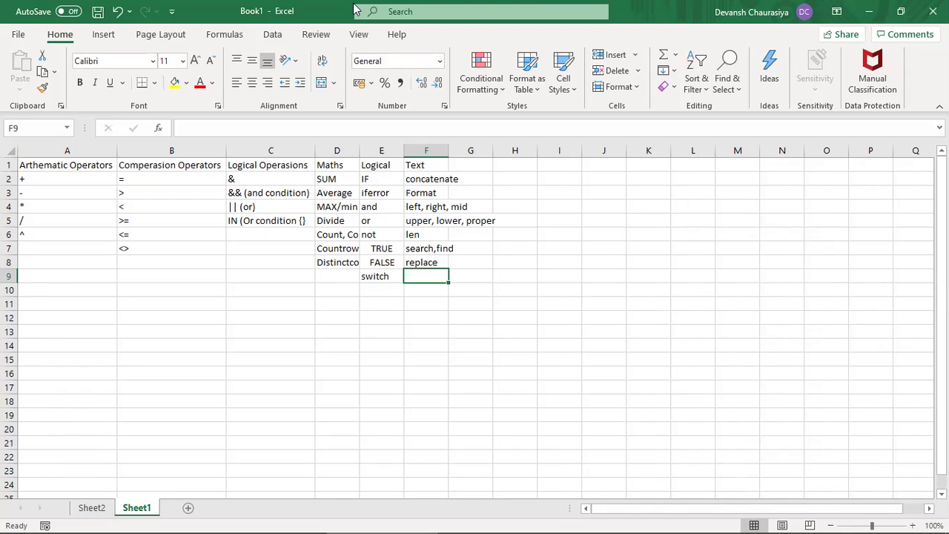
text(sub)
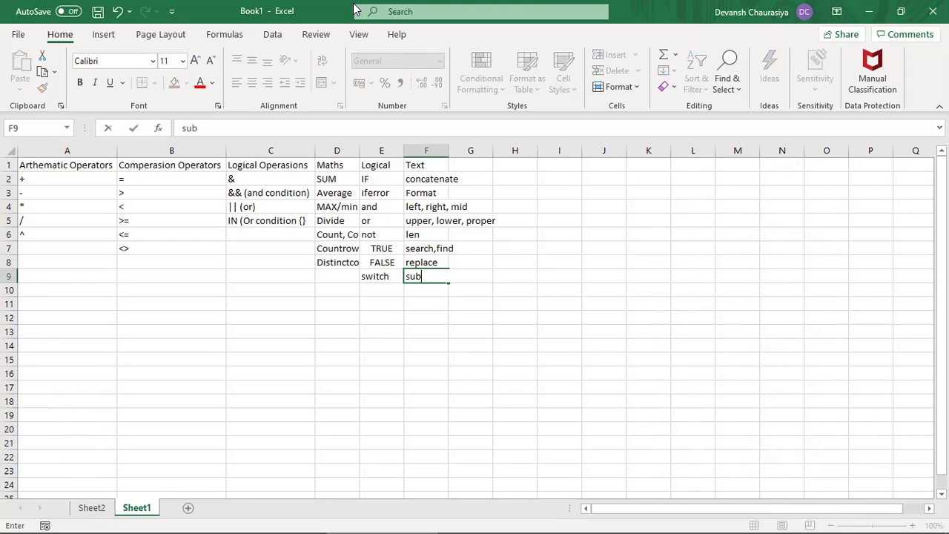
text(stitute)
key(Return)
text(trim)
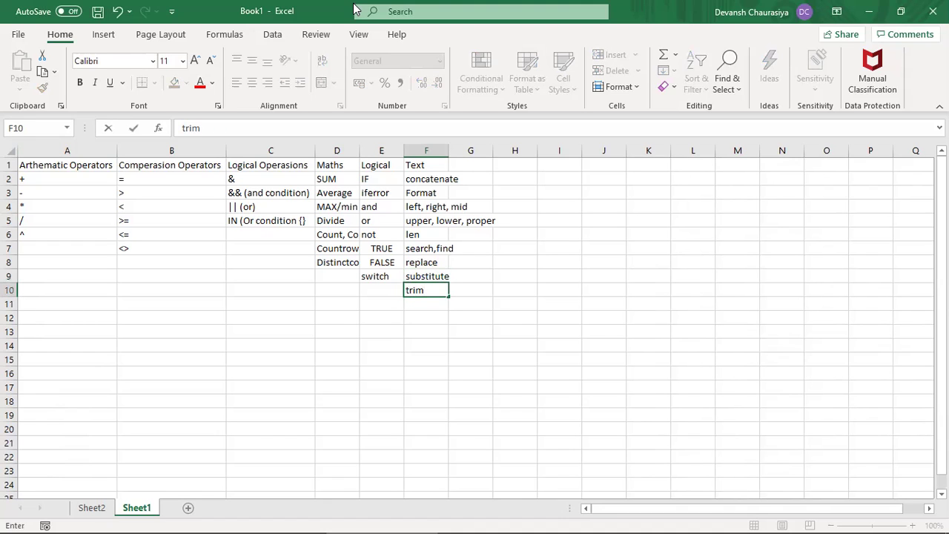
key(Return)
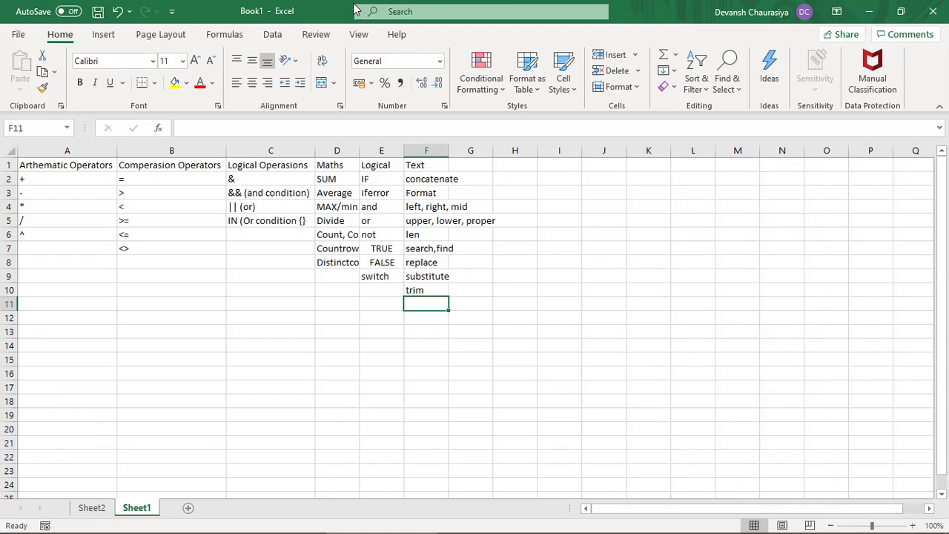
- Enter the heading "Filter" in G1
key(ctrl+Up)
key(ctrl+Up)
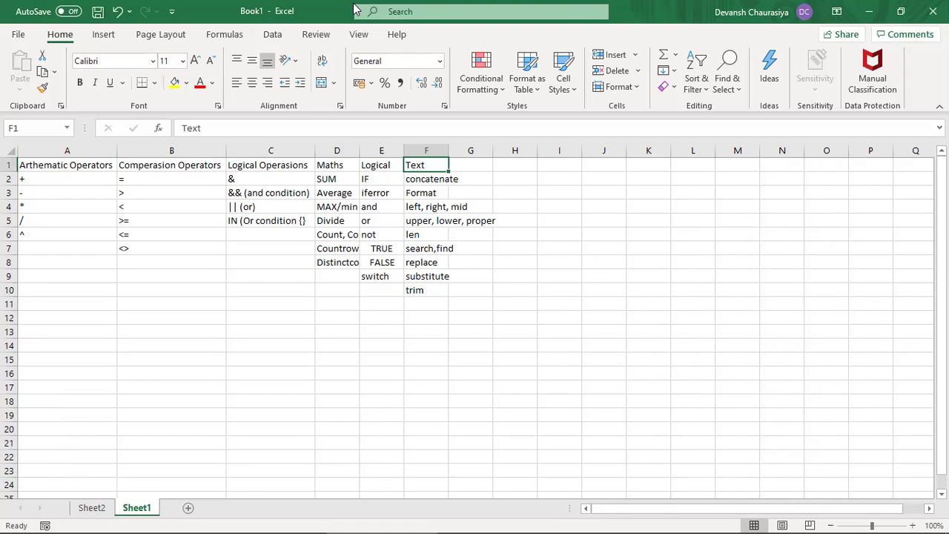
key(Right)
text(Filter)
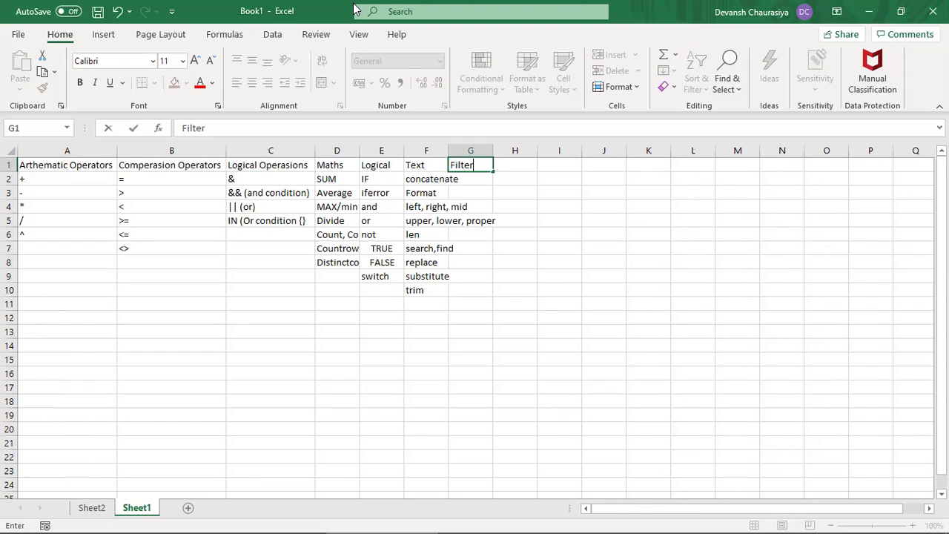
key(Return)
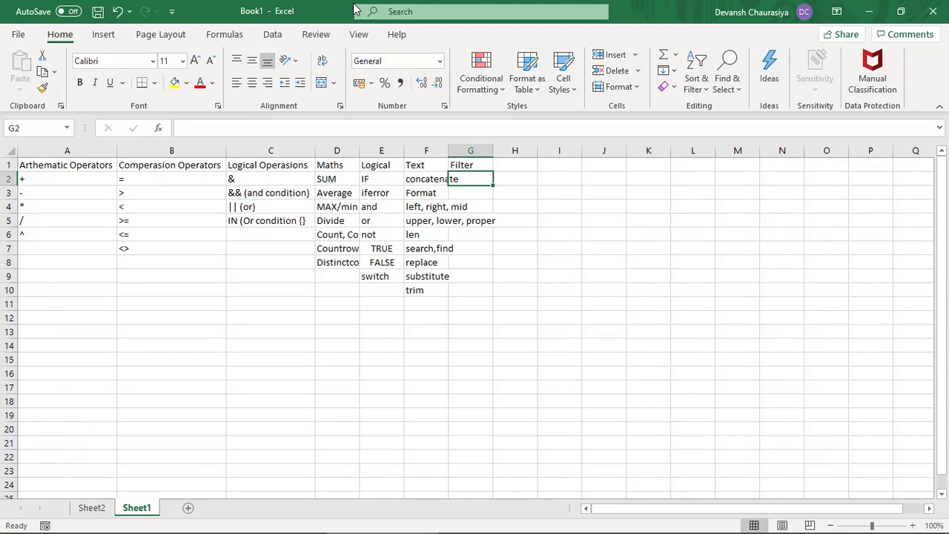
- List the filter functions all, allexcept and related in G2 through G4
text(all)
key(Return)
text(all)
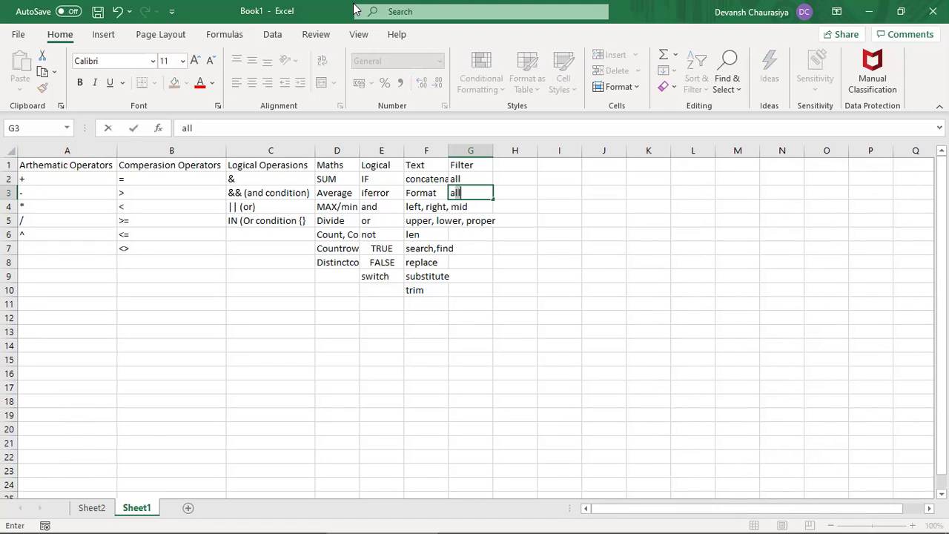
text(except)
key(Return)
text(related)
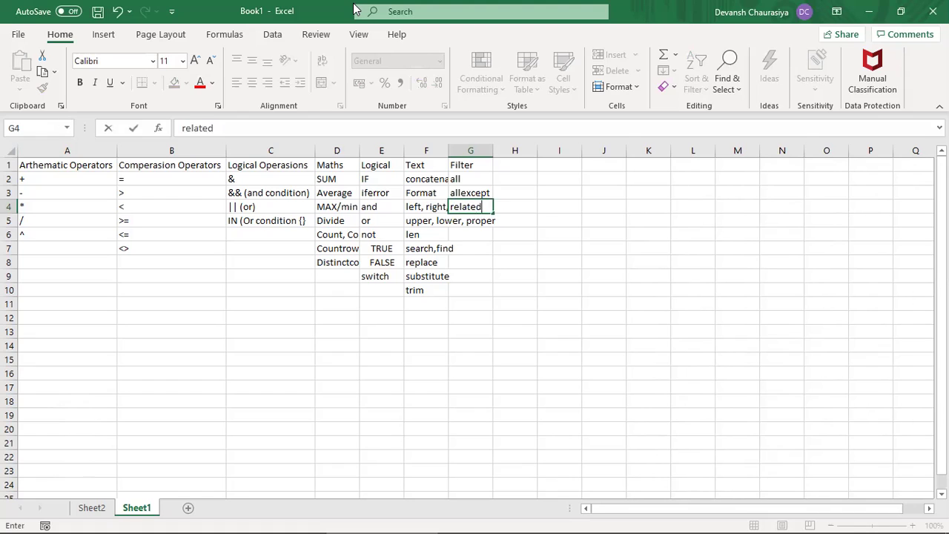
key(Return)
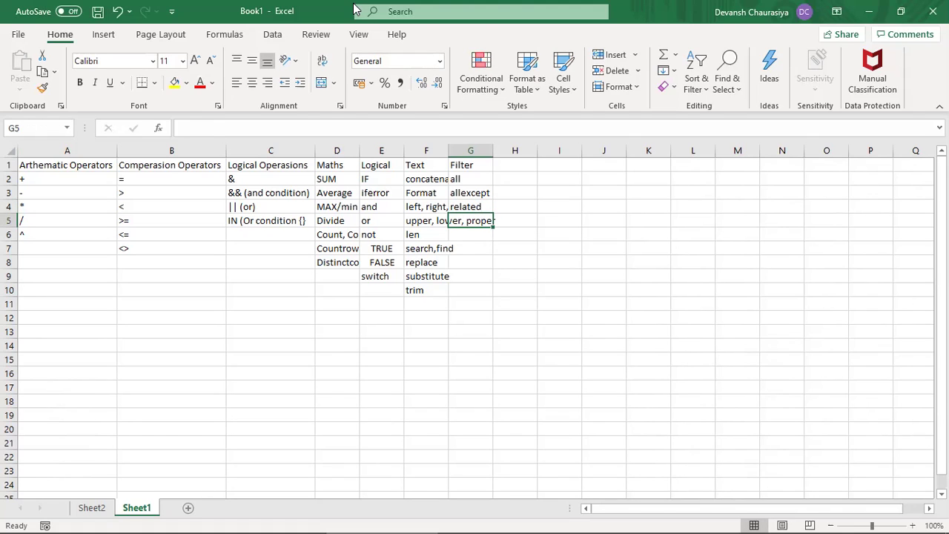
- List the filter functions relatedtable, distinct and values in G5 through G7
text(relatedtable)
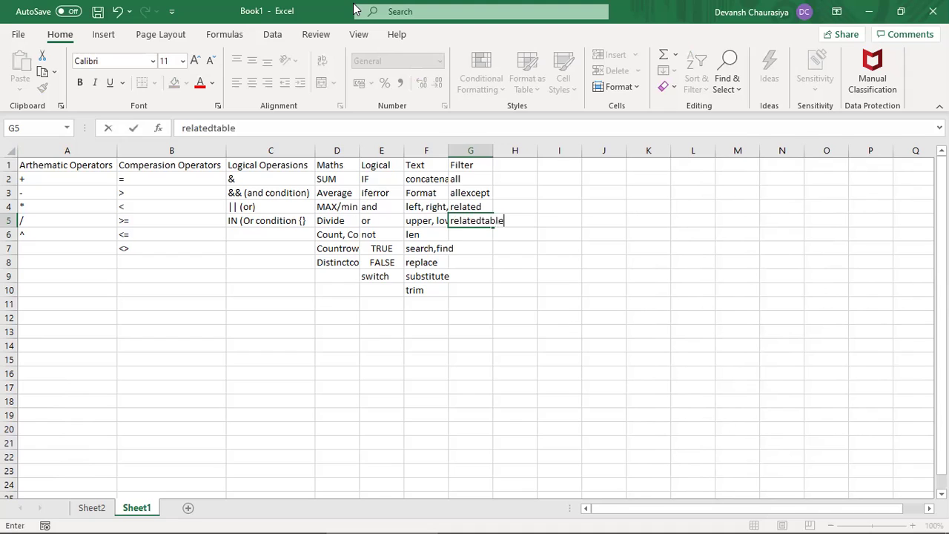
key(Return)
text(distinct)
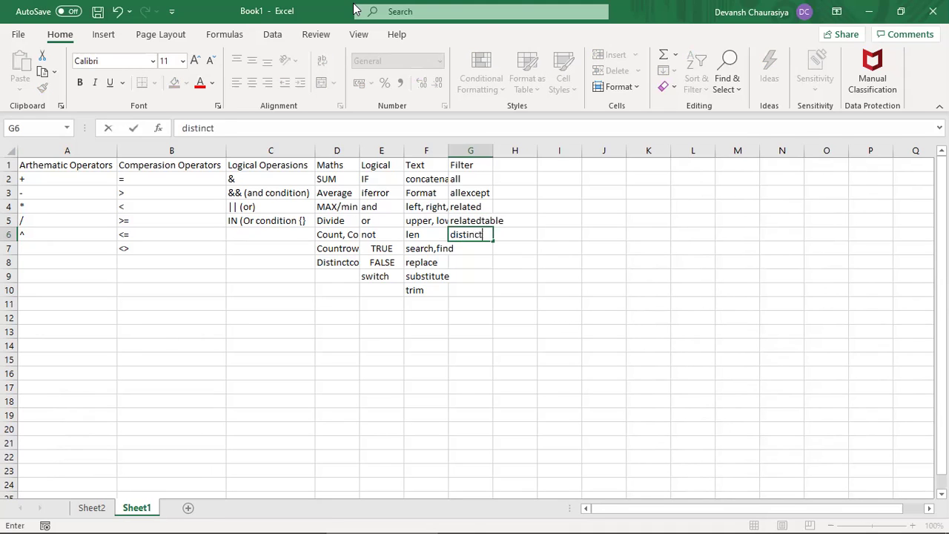
key(Return)
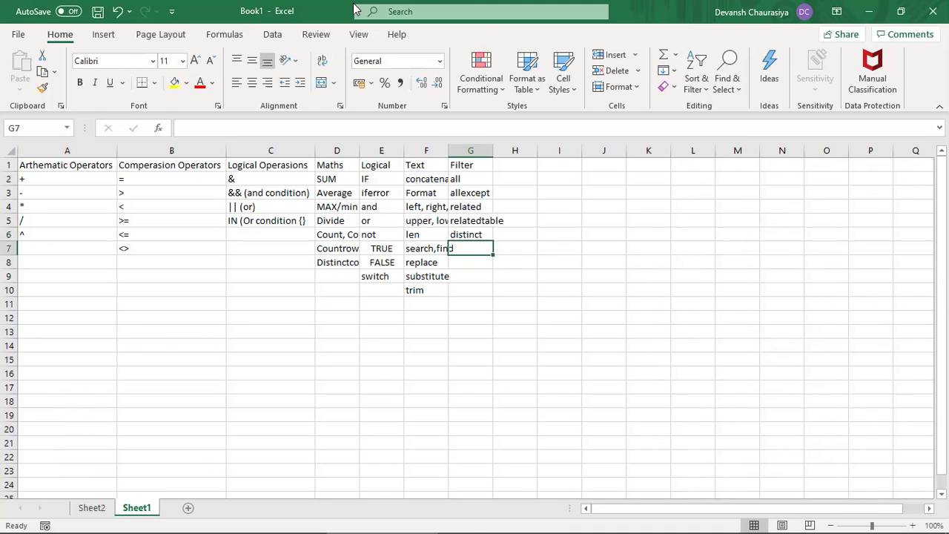
text(values)
key(Return)
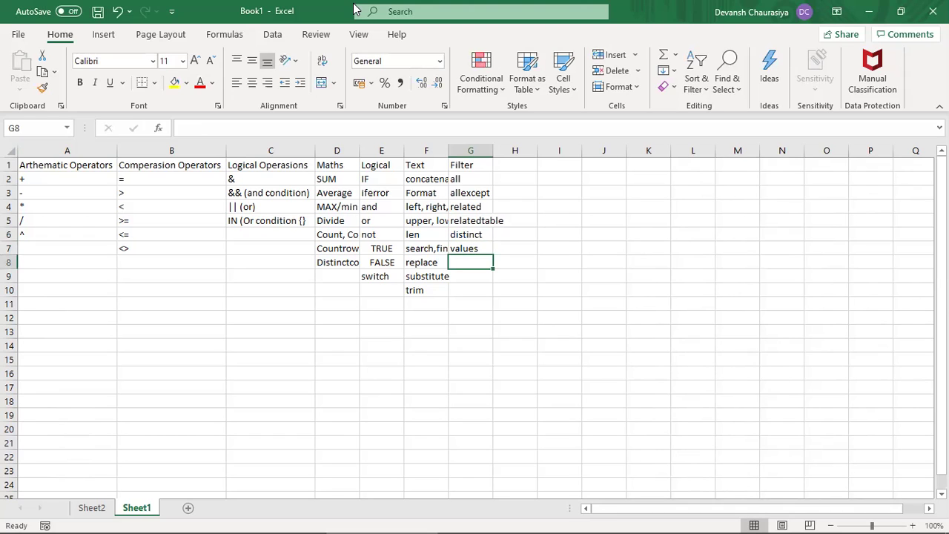
- Enter "earlier, earliest" in G8 and isfiltered in G9
text(earlier)
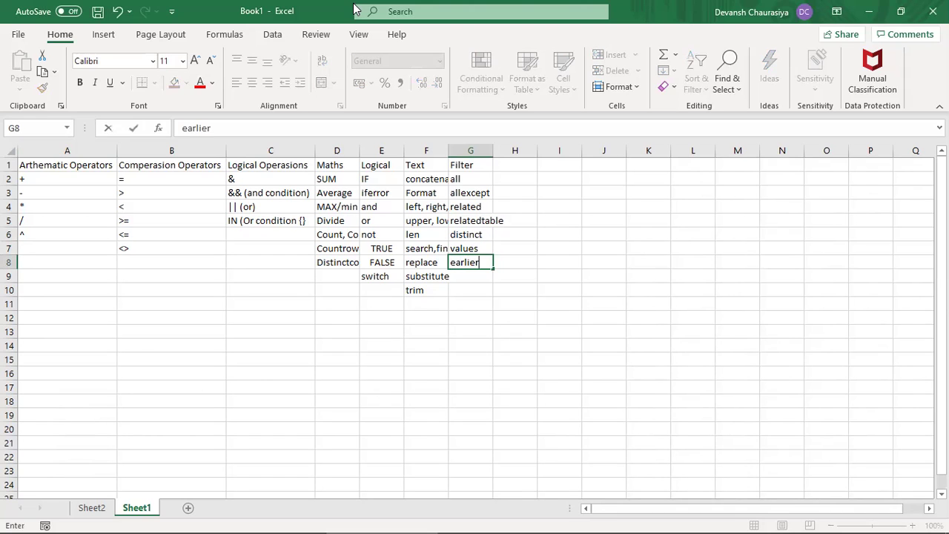
text(, earliest)
key(Return)
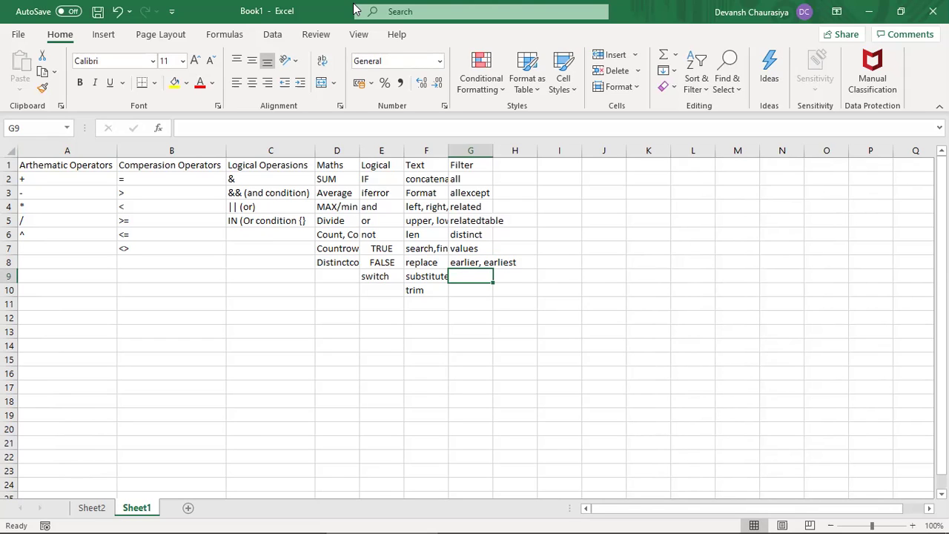
text(isfi)
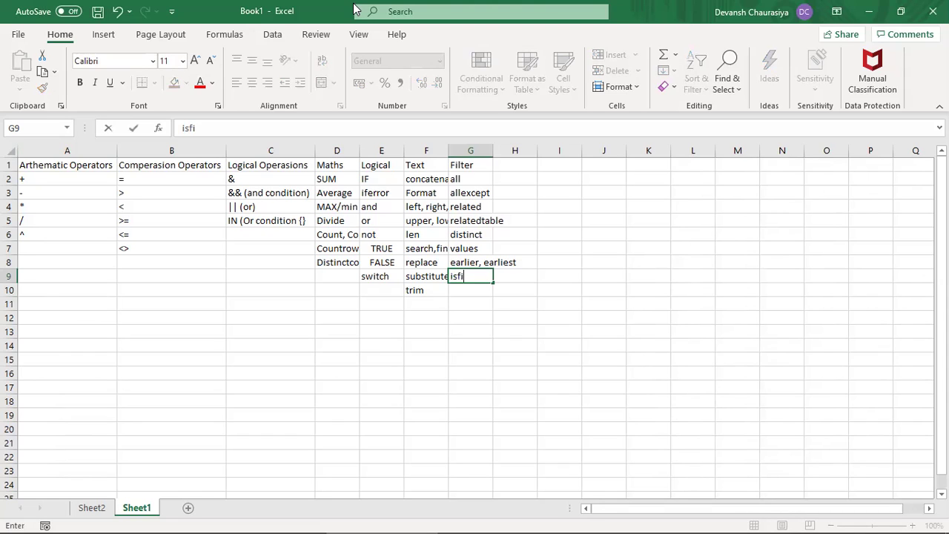
text(ltered)
key(Return)
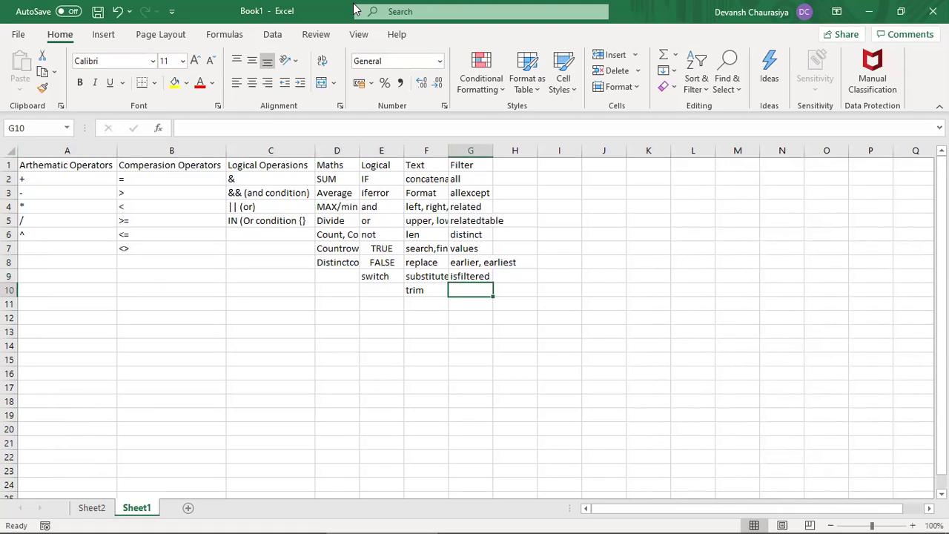
- List the filter functions userrelationship in G10 and Filter in G11
text(user)
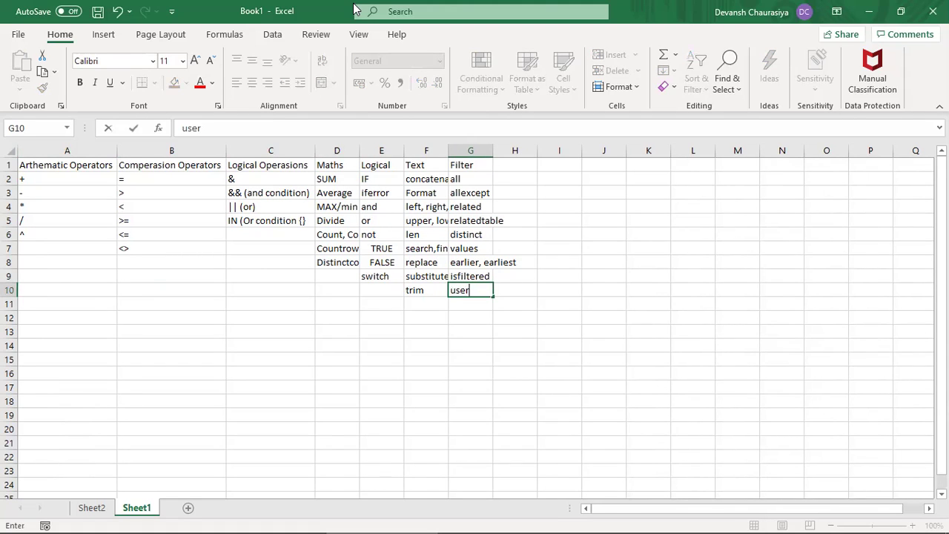
text(relationship)
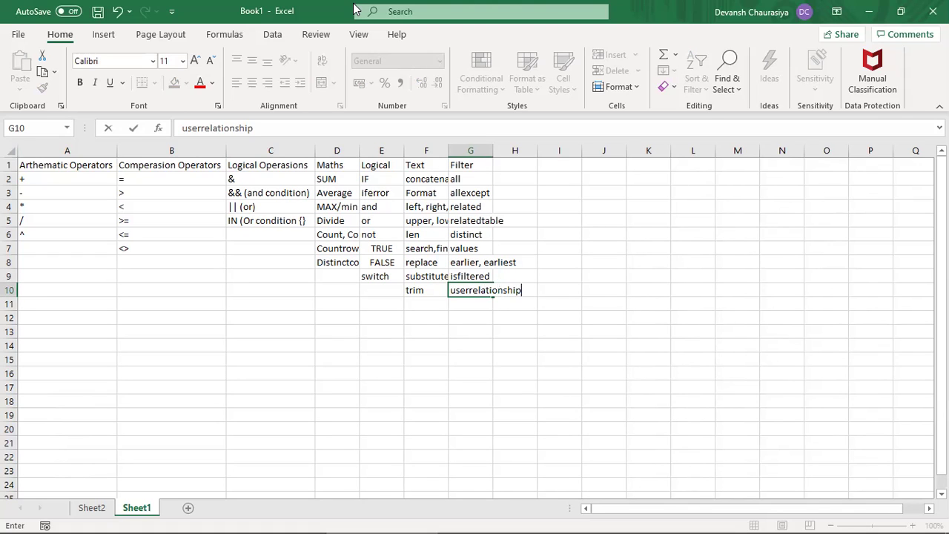
key(Return)
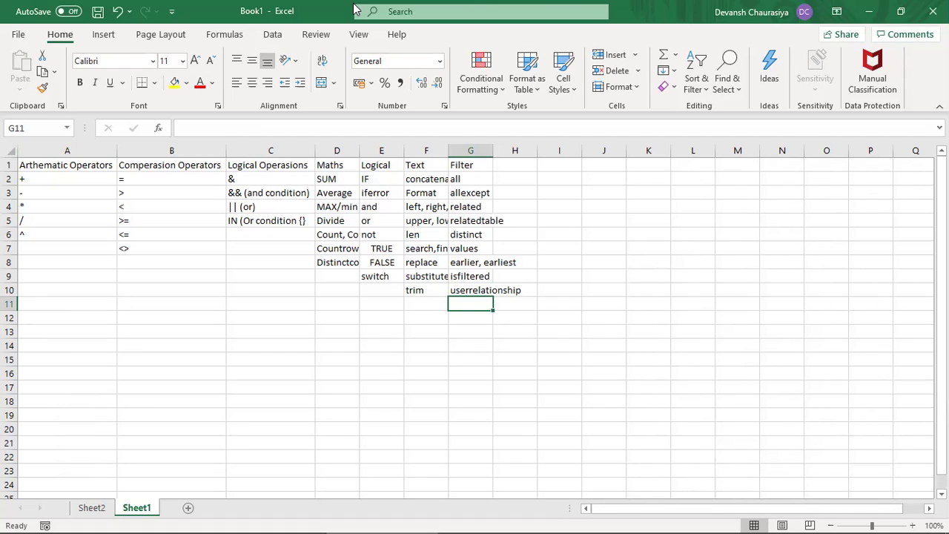
text(Filter)
key(Return)
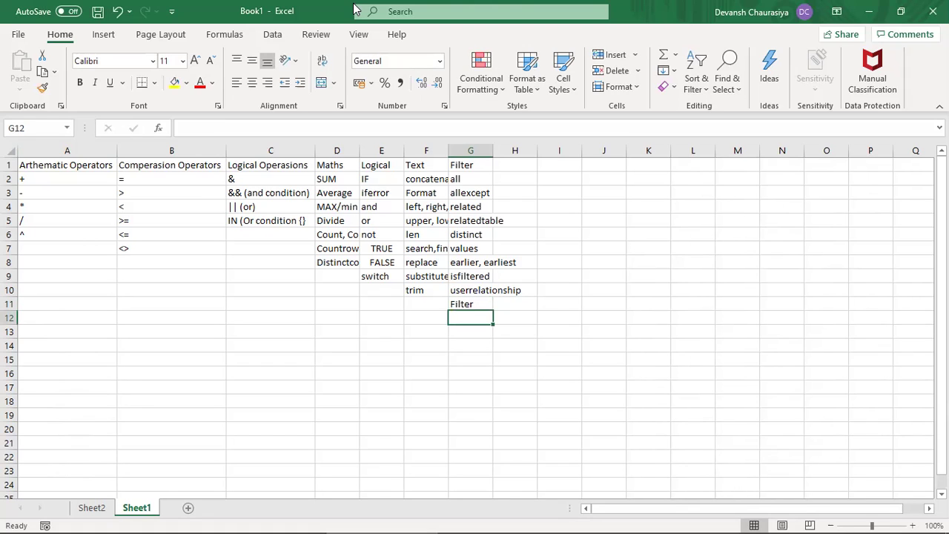
- Enter the filter function calculate in G12, correcting its spelling
text(calculat)
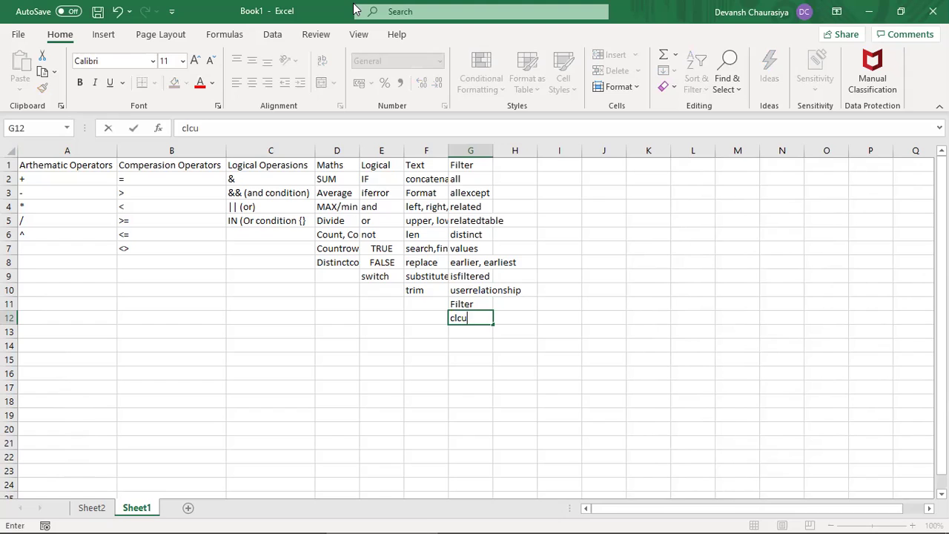
text(e)
key(Return)
key(Up)
key(F2)
key(Home)
key(Right)
text(a)
key(Tab)
- Enter the heading "Date and time" in H1
key(Left)
key(ctrl+Up)
key(Right)
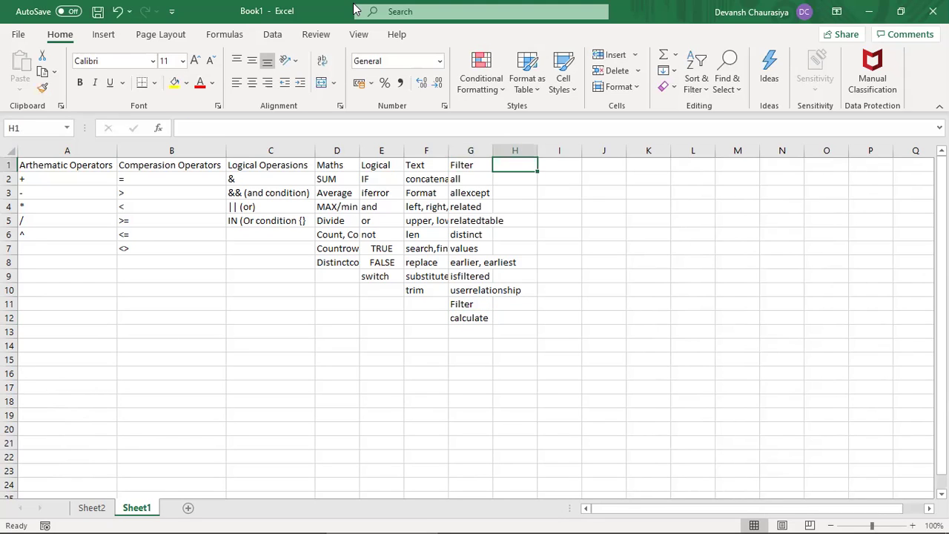
text(Date)
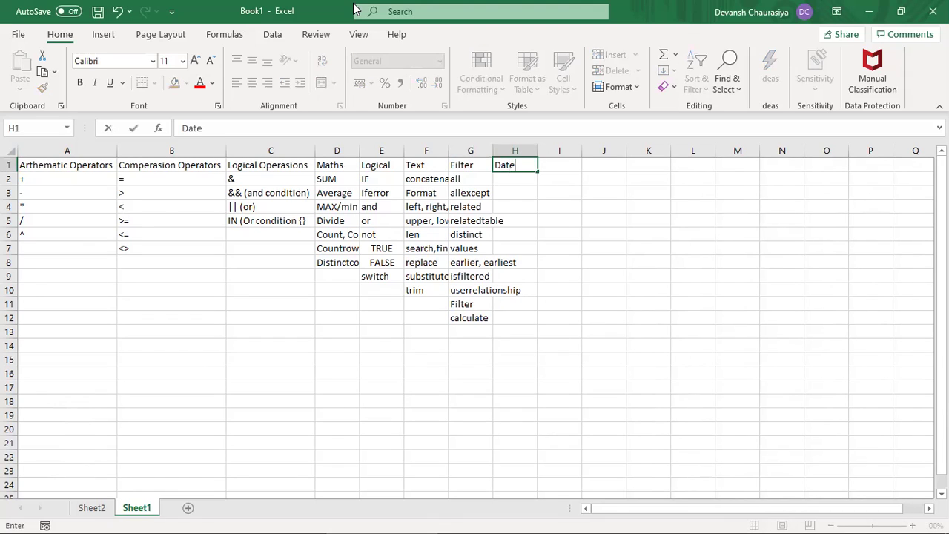
text( and time)
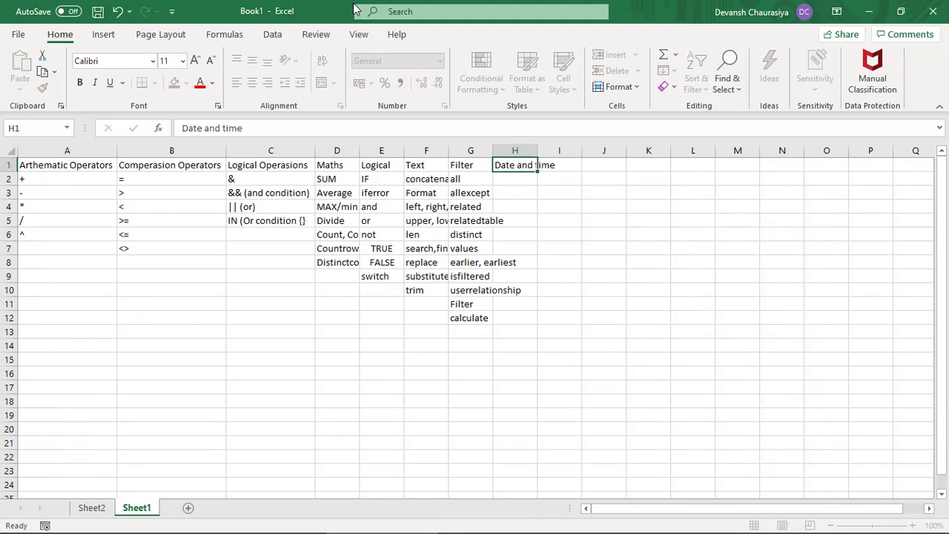
key(Return)
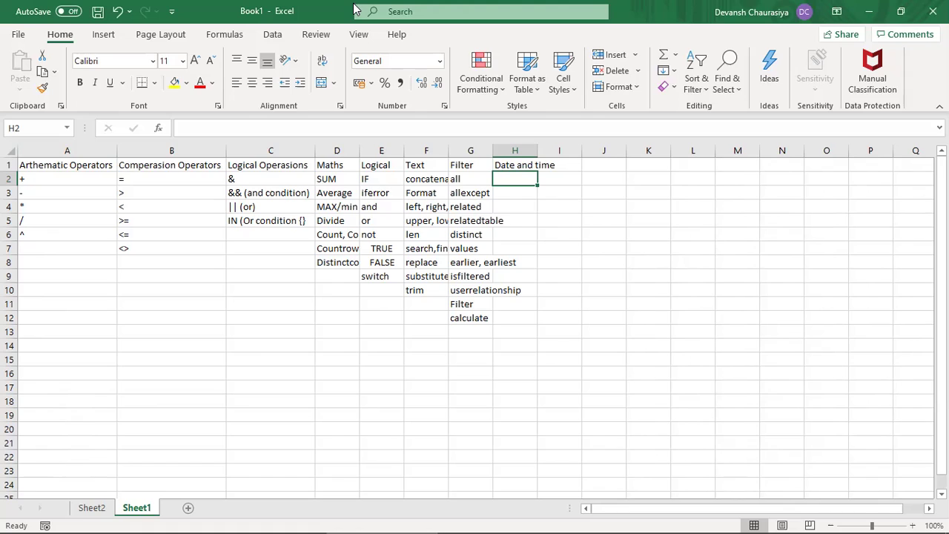
- List the date functions datediff in H2 and "year, month, day" in H3
key(Up)
key(Down)
text(datedi)
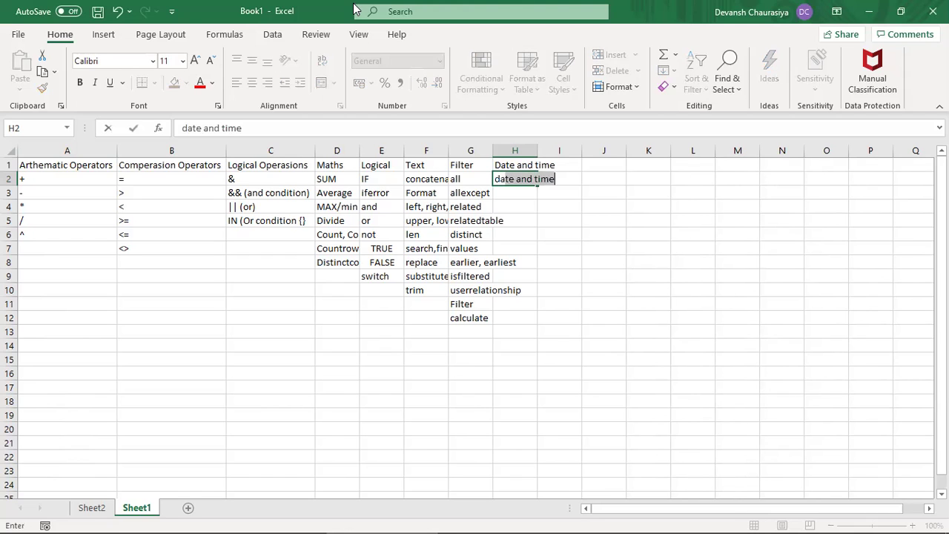
text(ff)
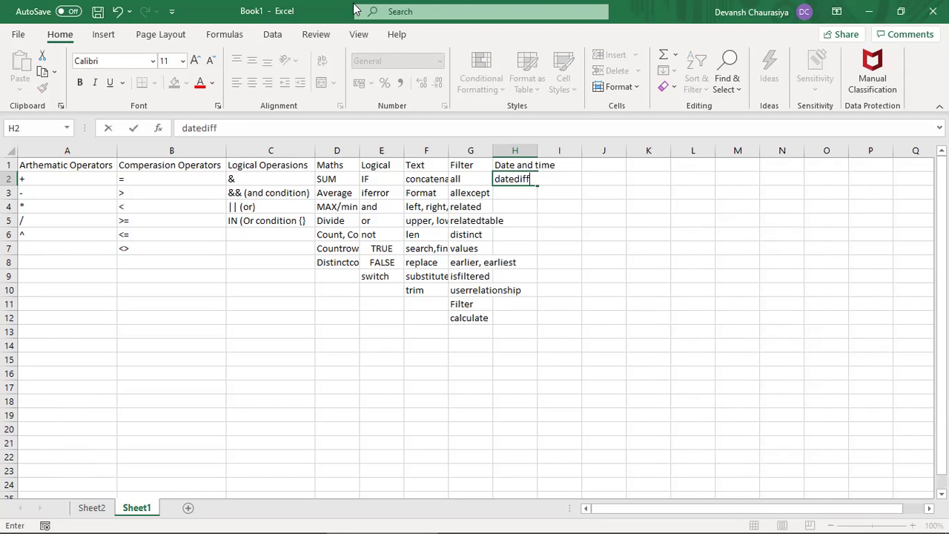
key(Return)
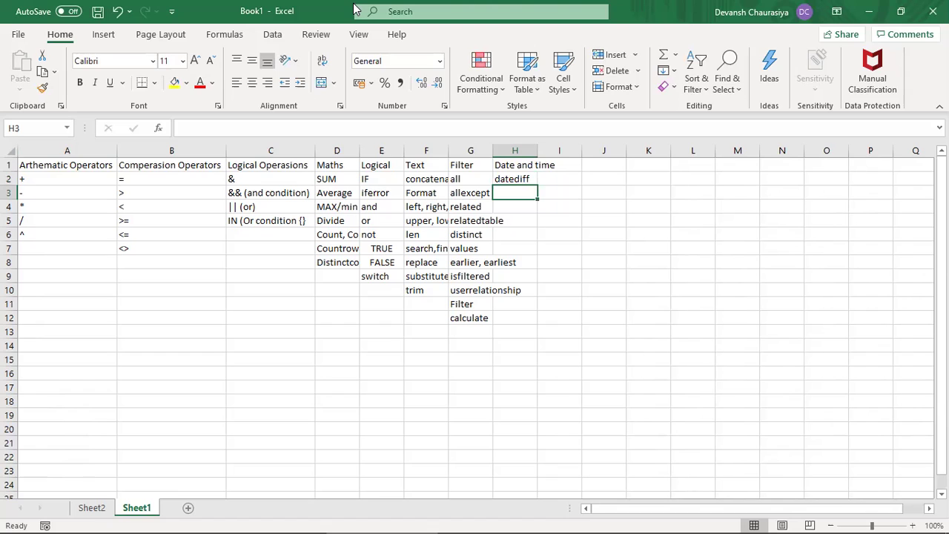
text(ye)
key(BackSpace)
key(BackSpace)
text(year, )
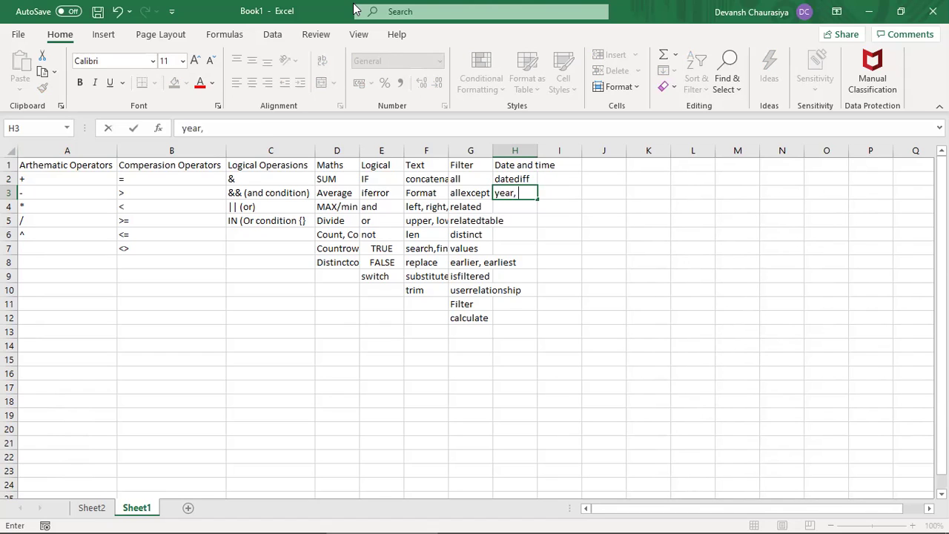
text(month, day)
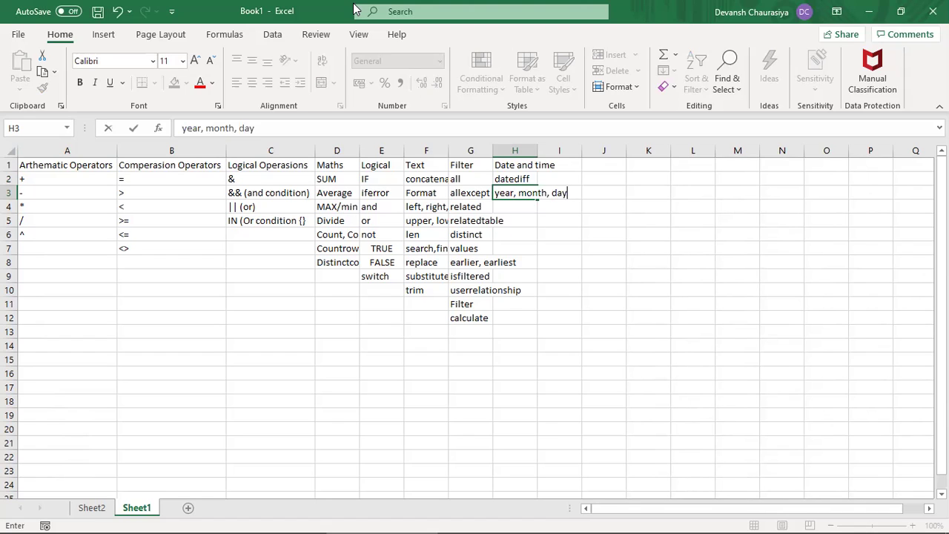
key(Return)
- Enter "hour, min, sec" in H4 and "today, now" in H5
text(h)
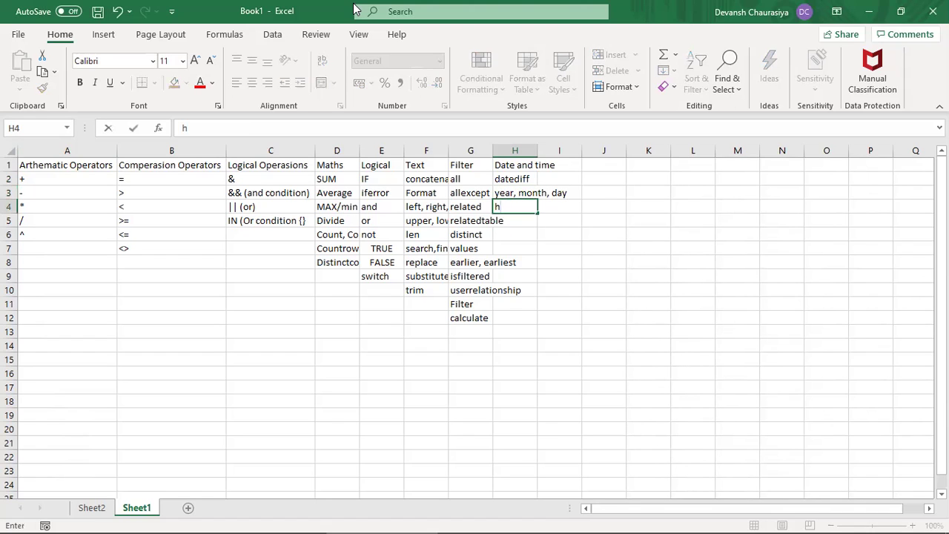
text(our, min, sec)
key(Return)
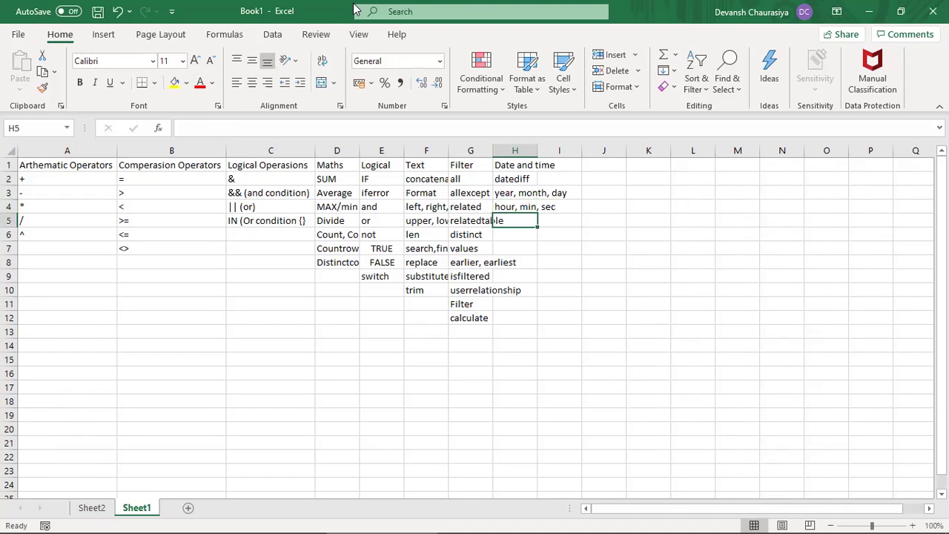
text(today, now)
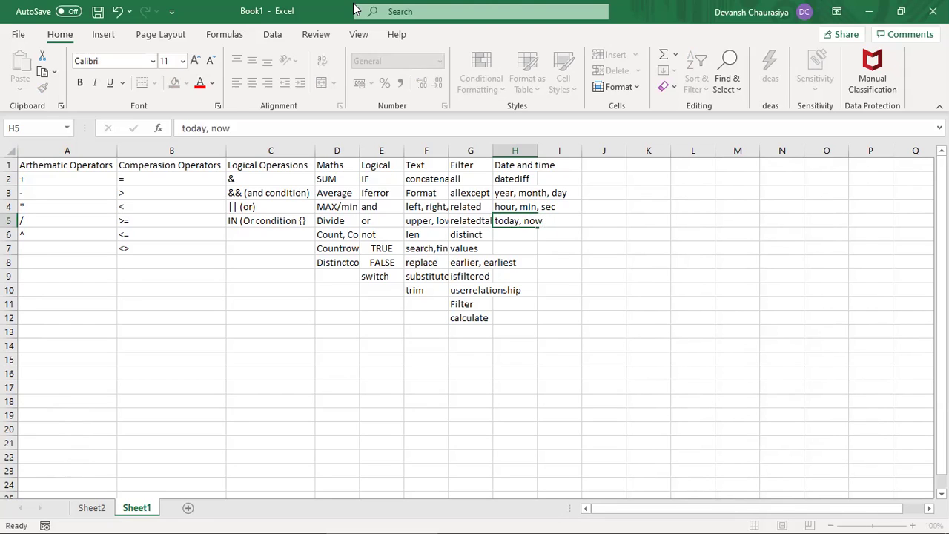
key(Return)
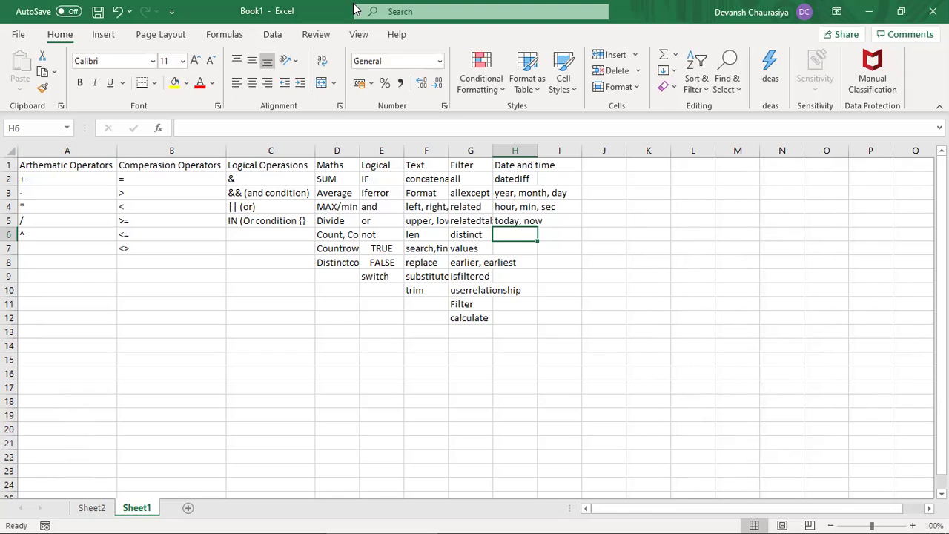
- List the date functions weekday in H6 and weeknum in H7
text(weekday)
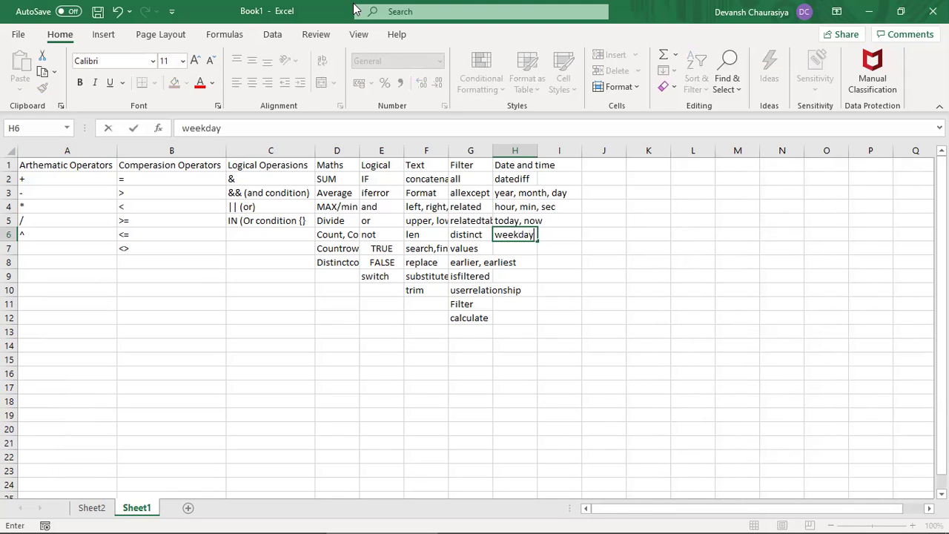
key(Return)
text(weekn)
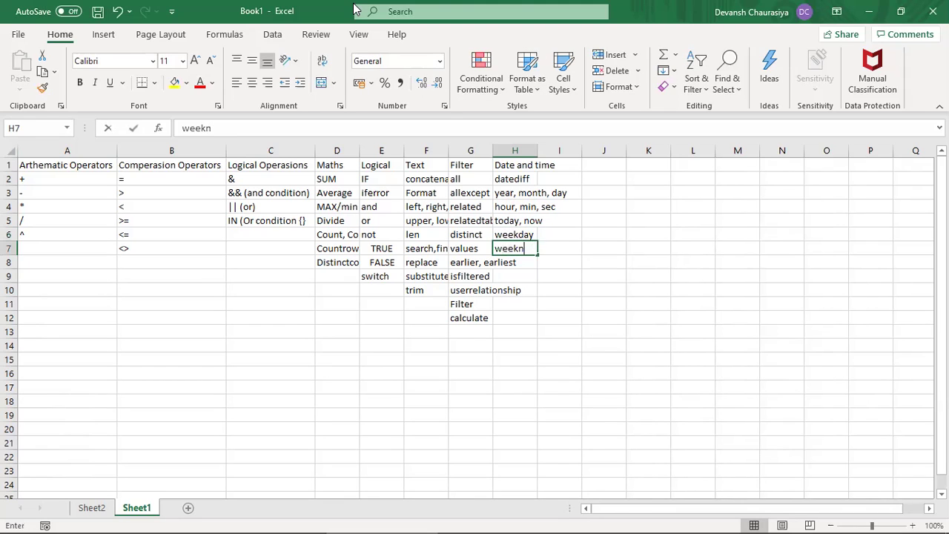
text(um)
key(Return)
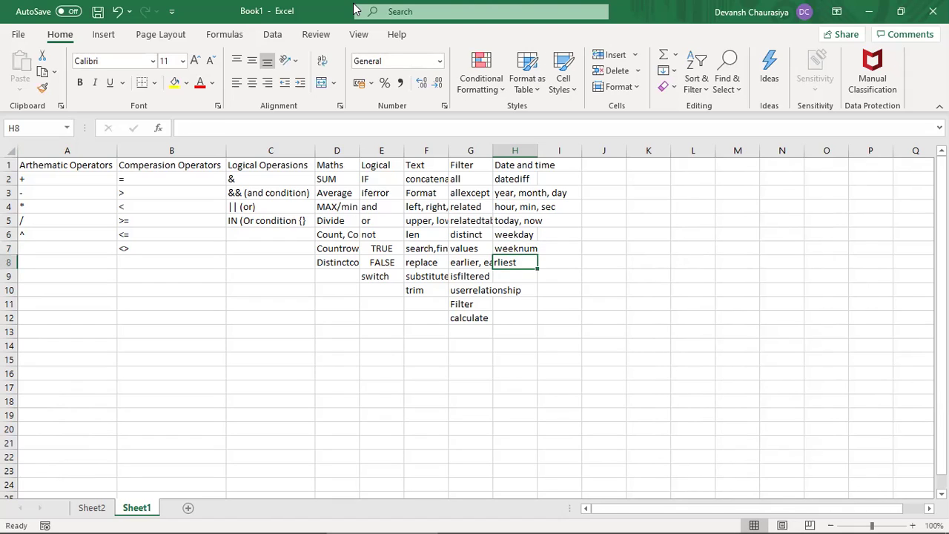
key(Return)
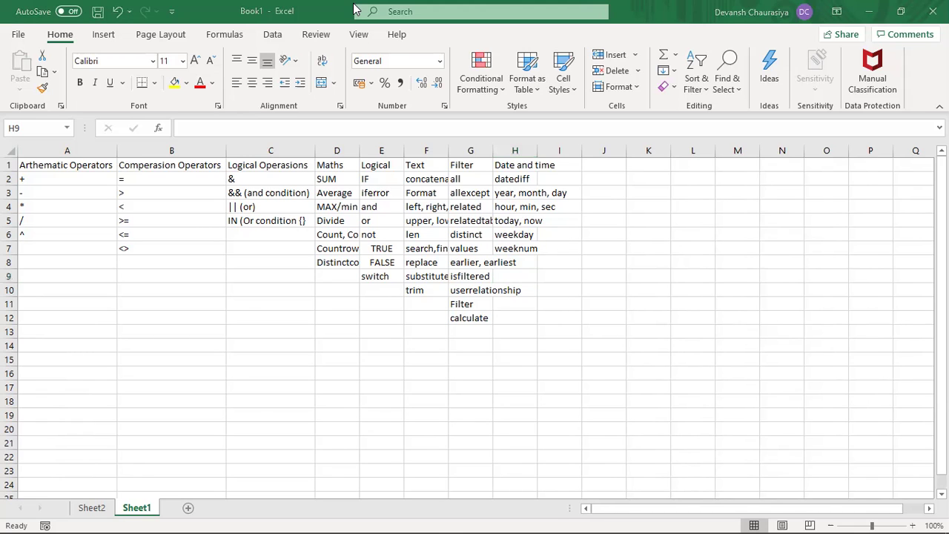
- Switch to Power BI Desktop and select the Calendar table in the data view
key(alt+Tab)
key(alt+Tab)
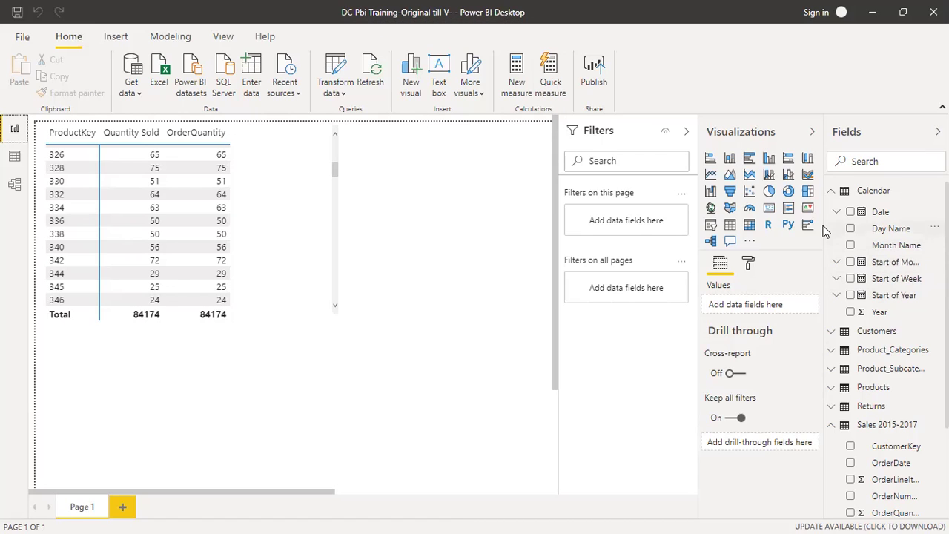
click(14, 156)
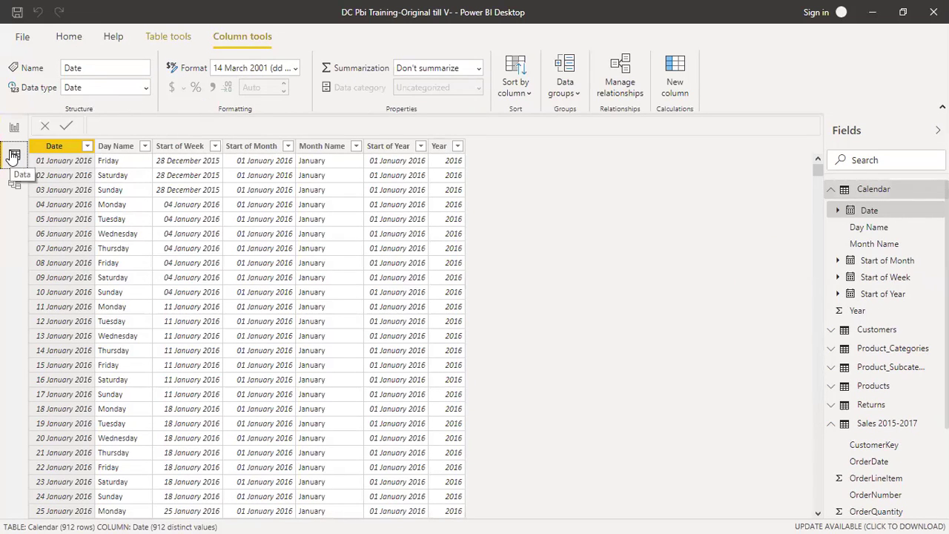
click(872, 190)
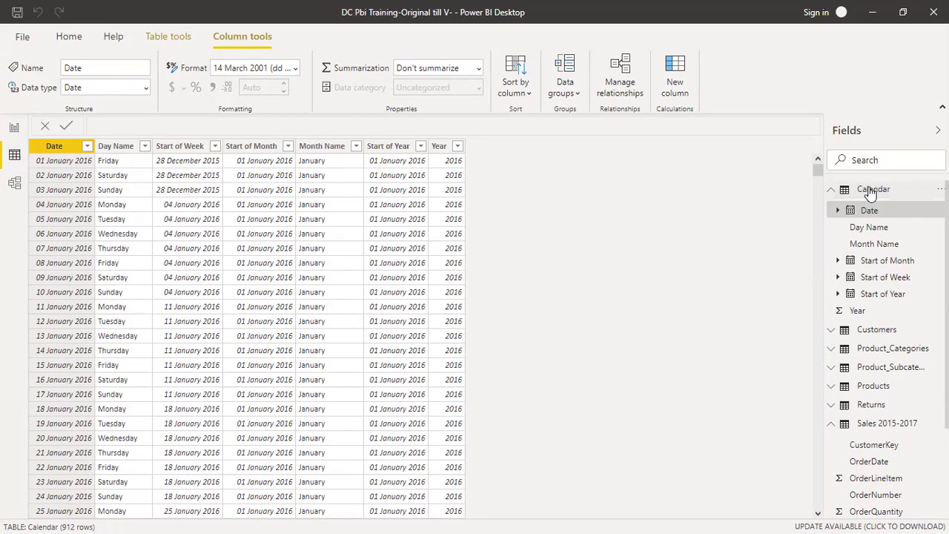
click(871, 191)
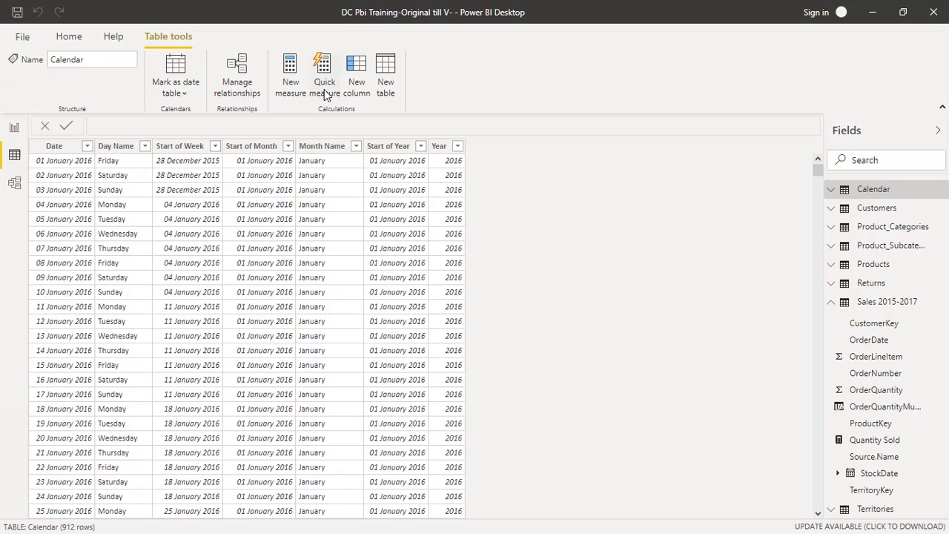
- Add a calculated column to the Calendar table and name it "Day of week"
click(69, 36)
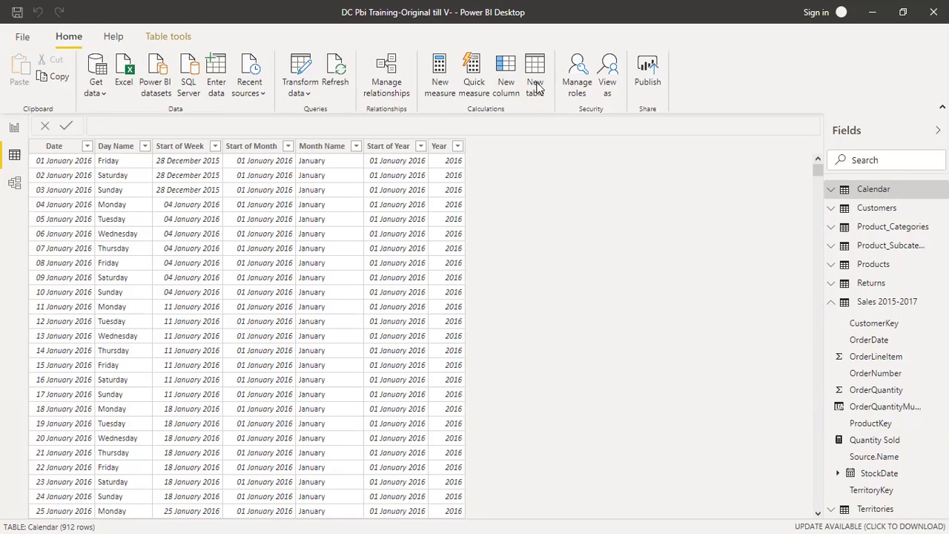
click(506, 70)
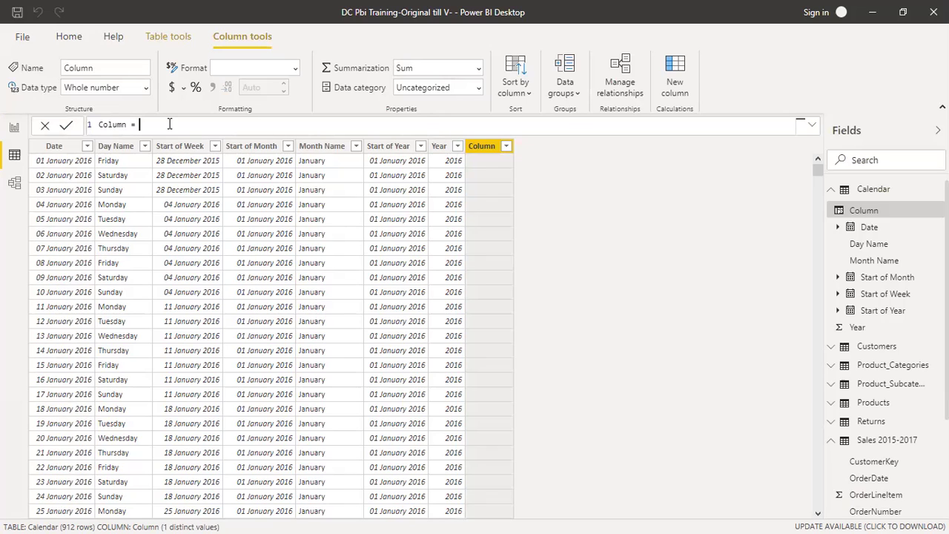
key(ctrl+a)
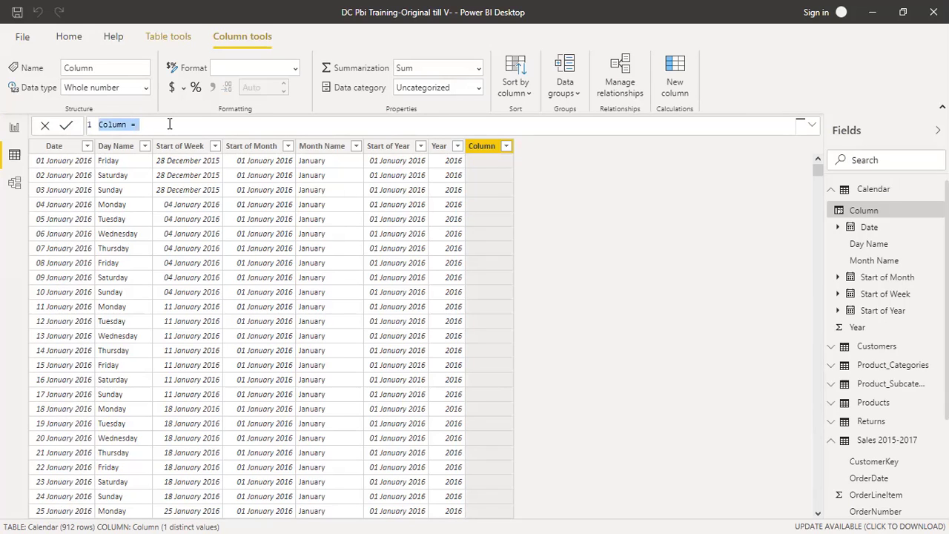
text(day )
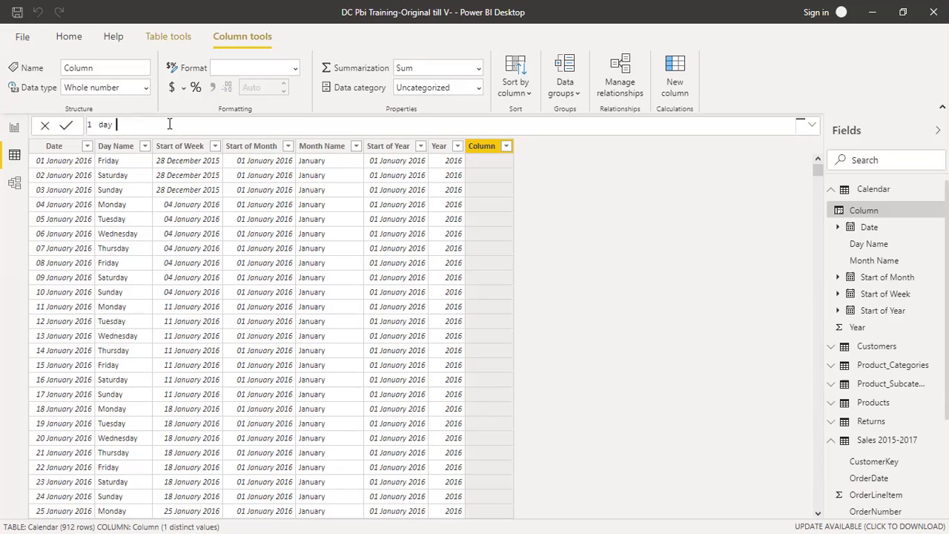
text(of week)
key(ctrl+Left)
key(ctrl+Left)
text(D)
key(Right)
key(Right)
key(Right)
key(Right)
key(Right)
text(k)
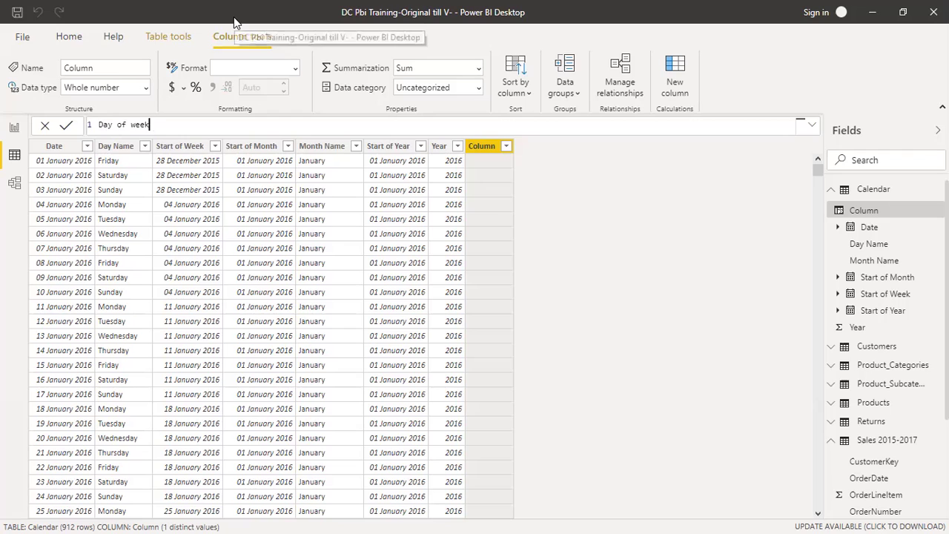
- Start the "Day of week" column's formula with the WEEKDAY function
text( = weekd)
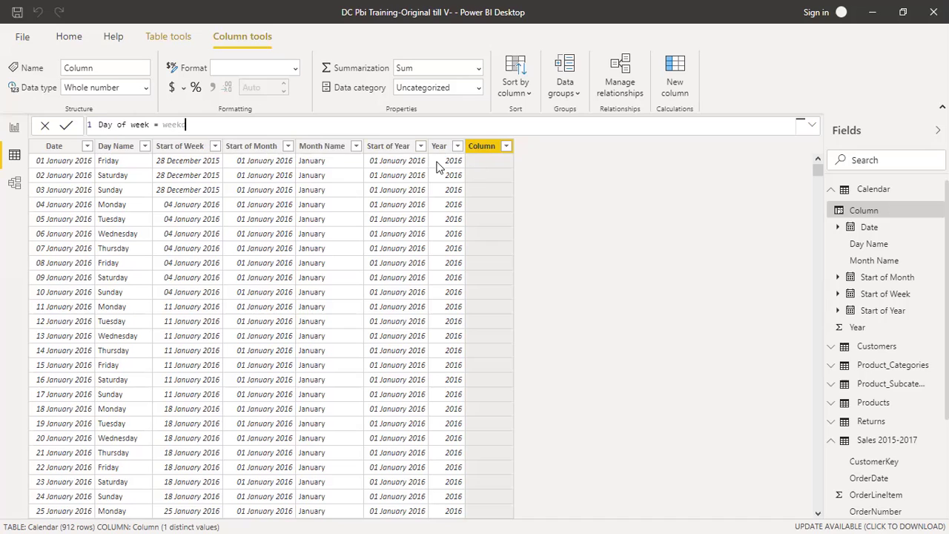
drag(243, 125, 63, 127)
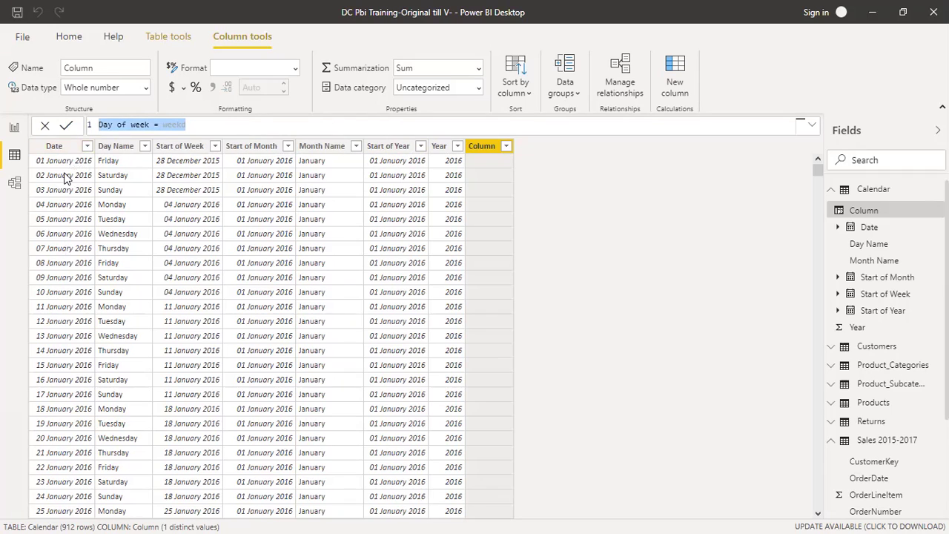
click(200, 126)
key(BackSpace)
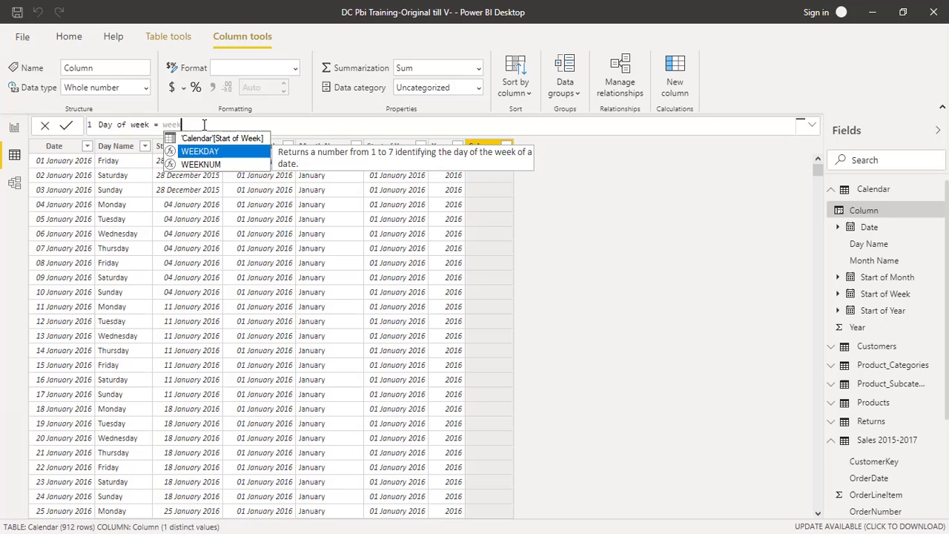
key(Tab)
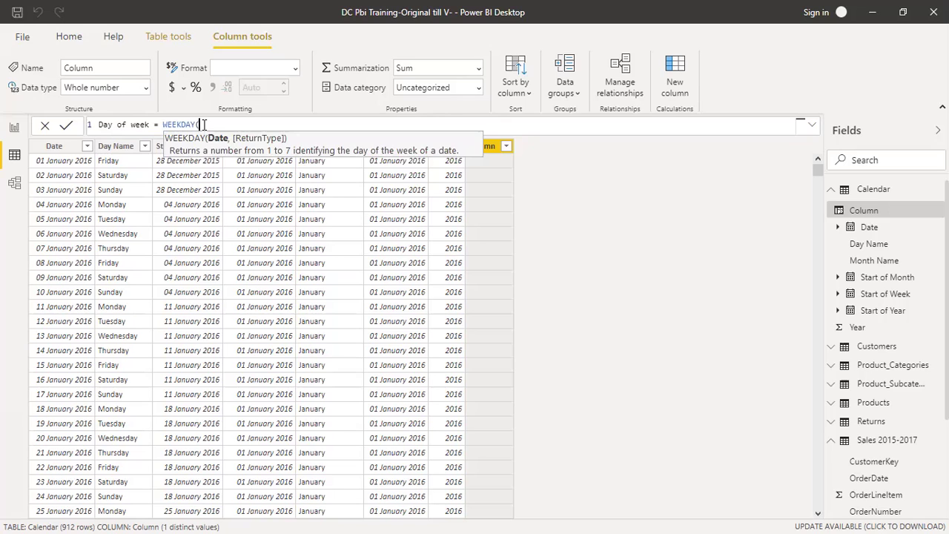
- Complete the WEEKDAY formula with 'Calendar'[Date] as the date and return type 2, and commit it
text(date)
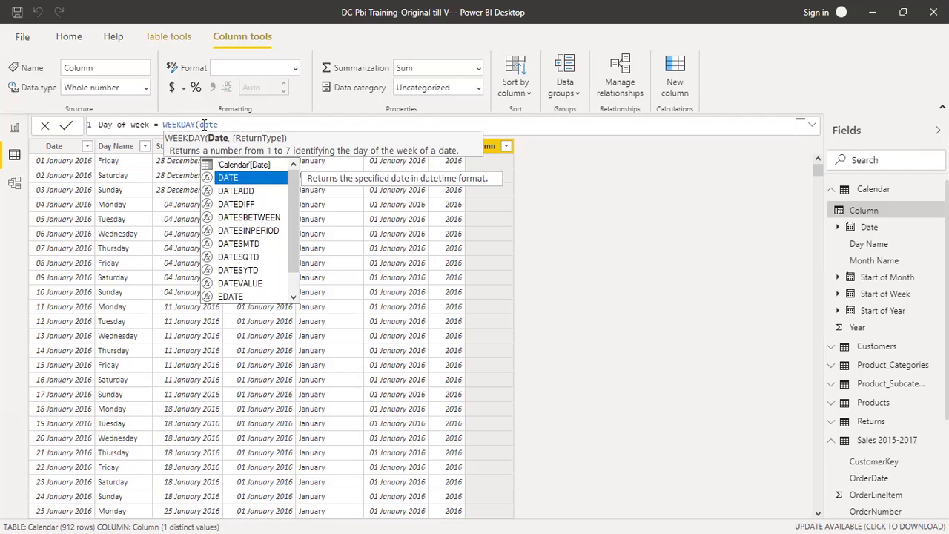
key(Up)
key(Tab)
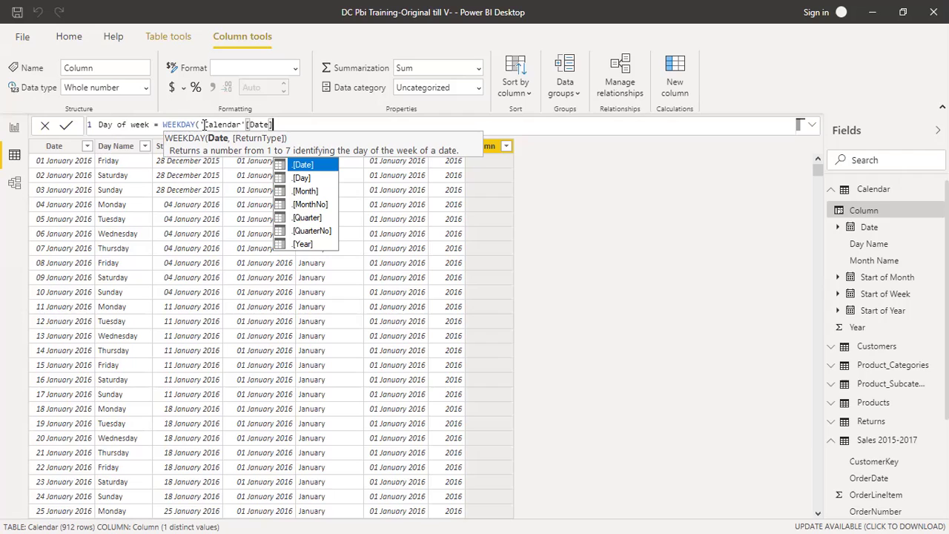
text(,)
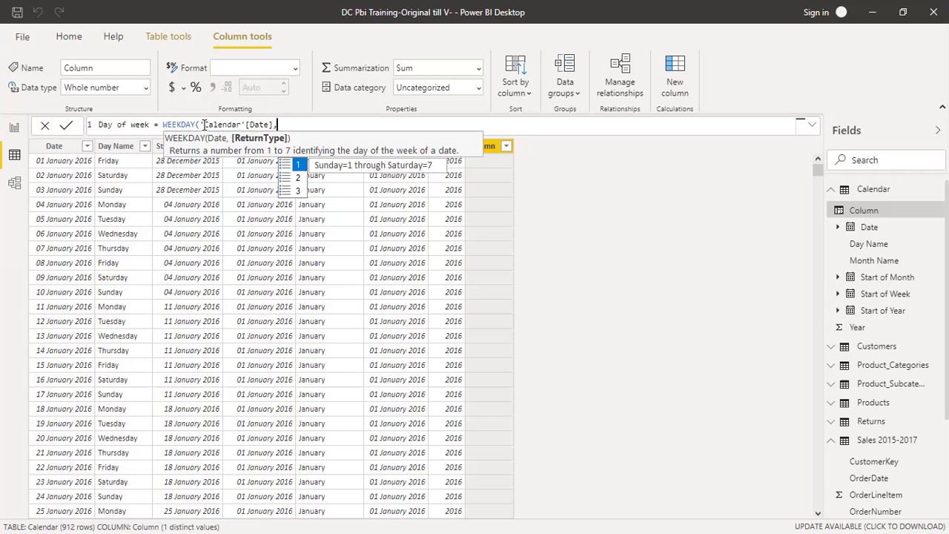
key(Down)
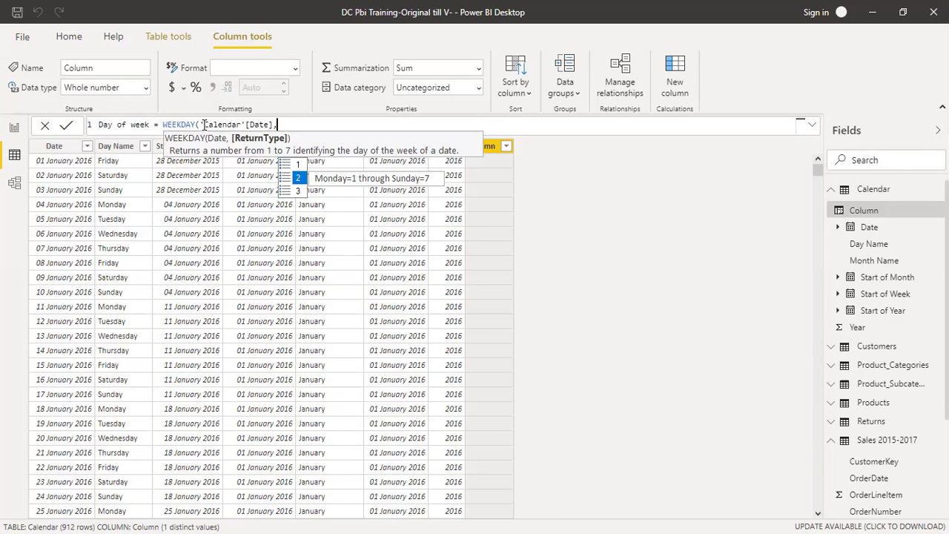
text(2))
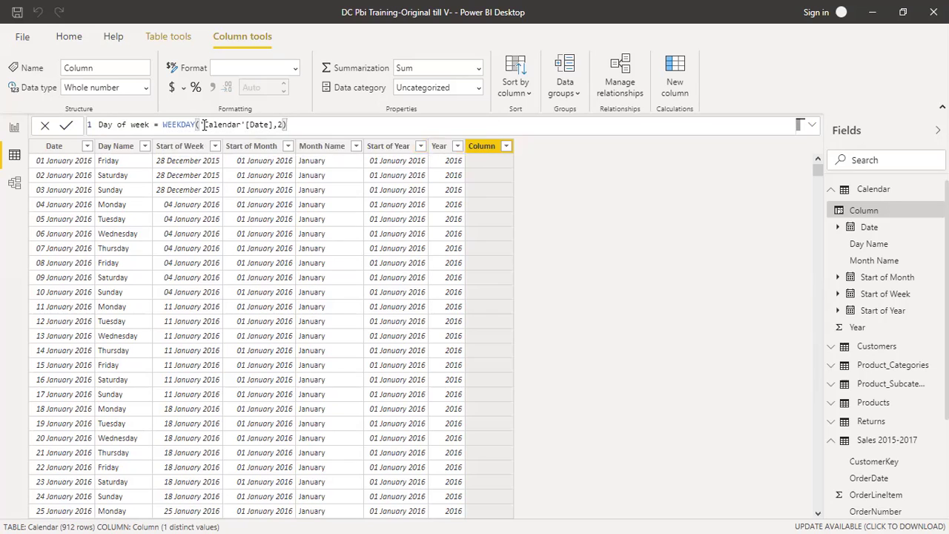
key(Return)
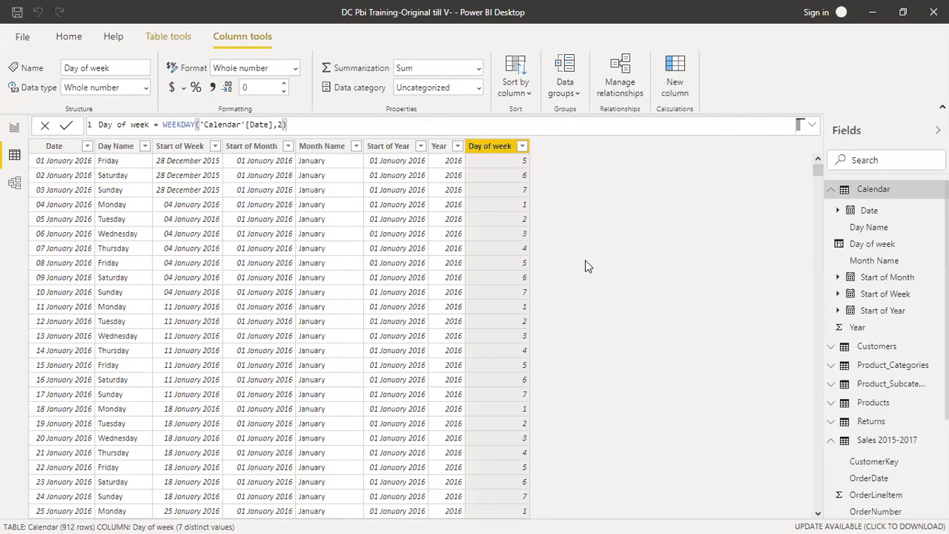
click(326, 127)
- Open the Customers table, look through its columns and select the BirthDate column
click(878, 350)
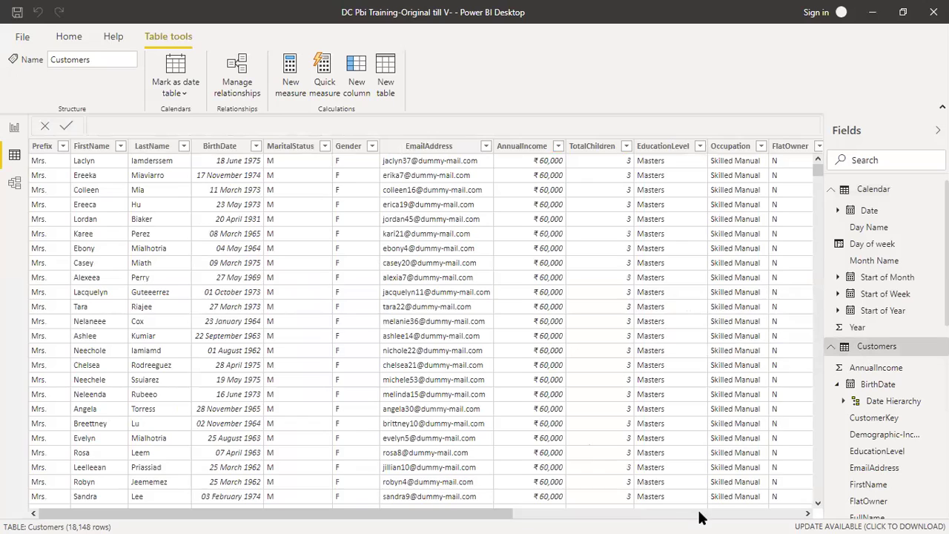
click(701, 517)
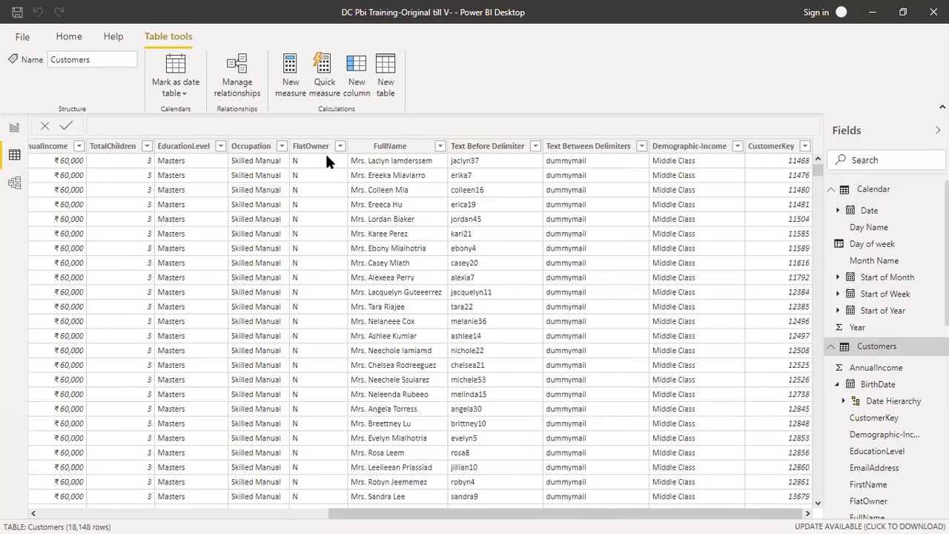
drag(742, 514, 599, 518)
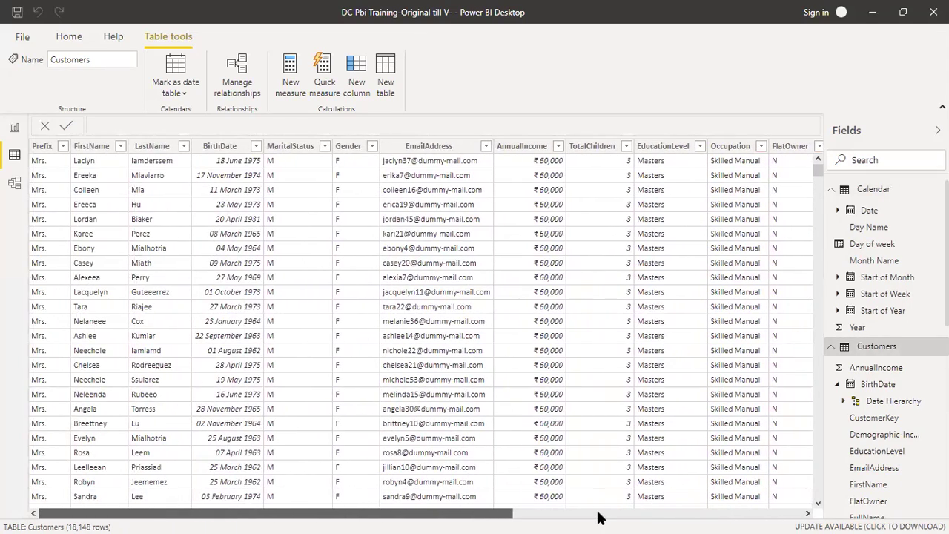
drag(599, 518, 803, 517)
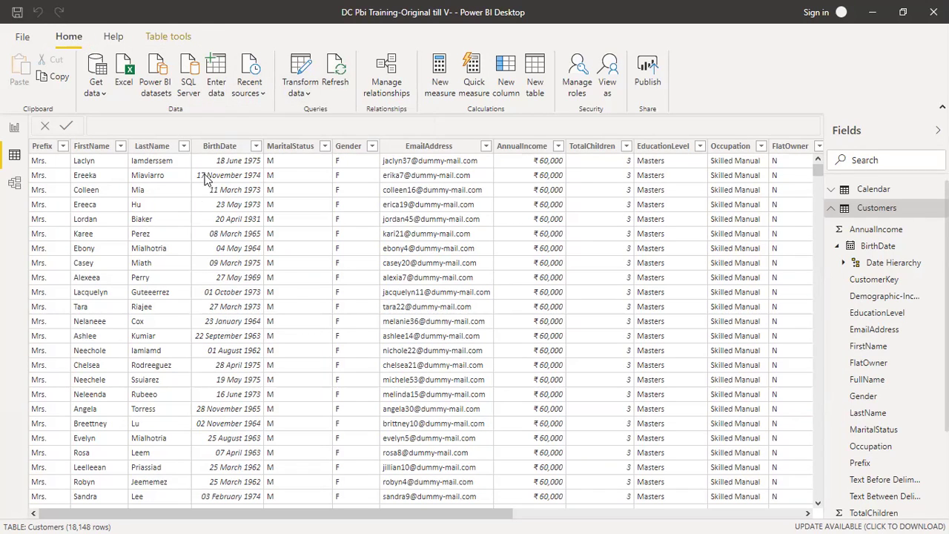
click(212, 148)
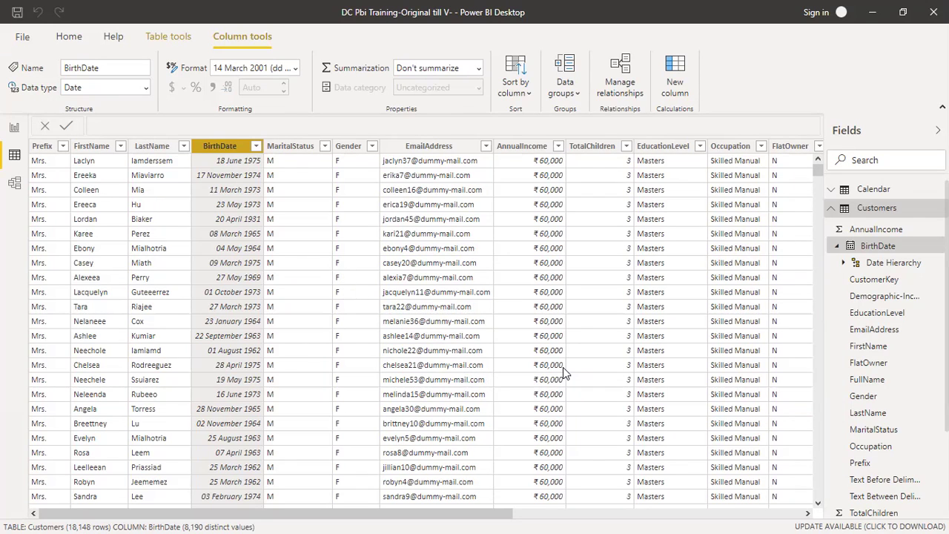
- Add a new calculated column to the Customers table
scroll(563, 367, right, 5)
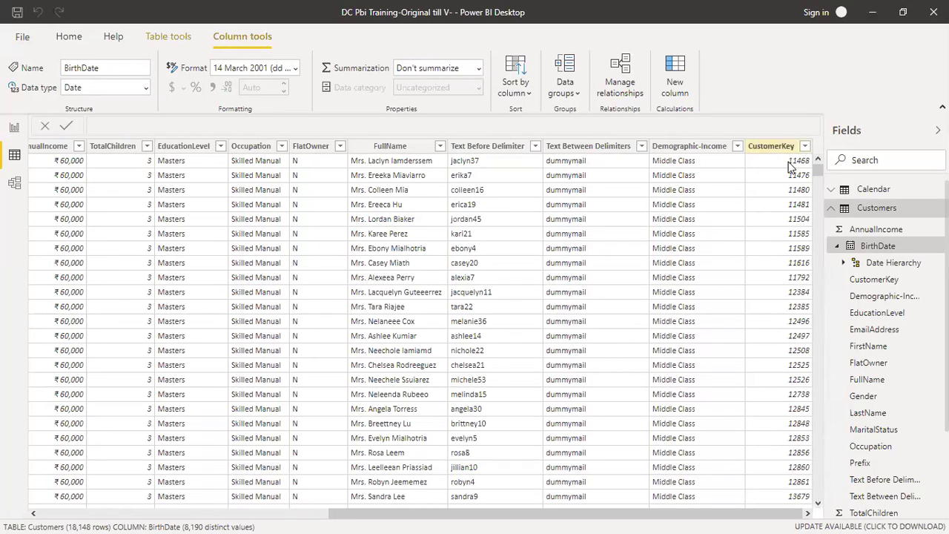
click(68, 37)
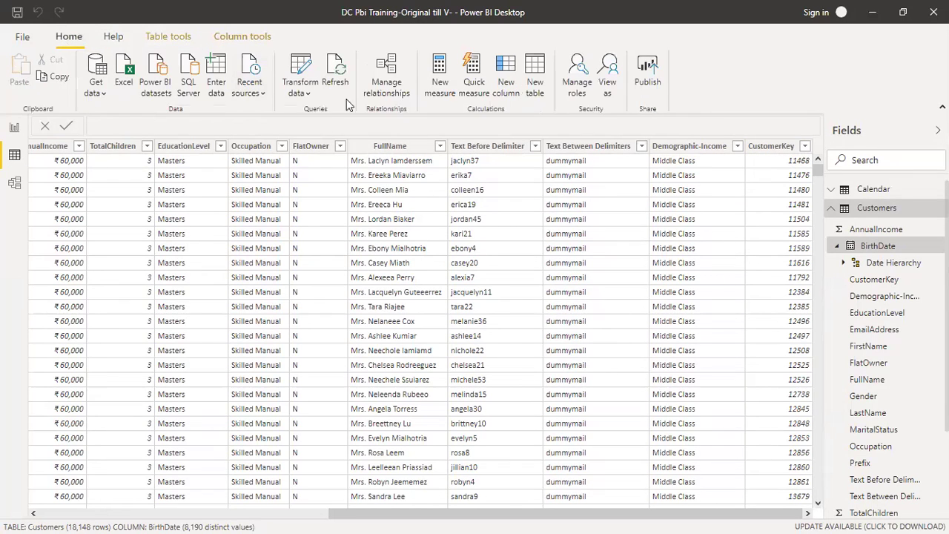
click(768, 146)
right_click(752, 146)
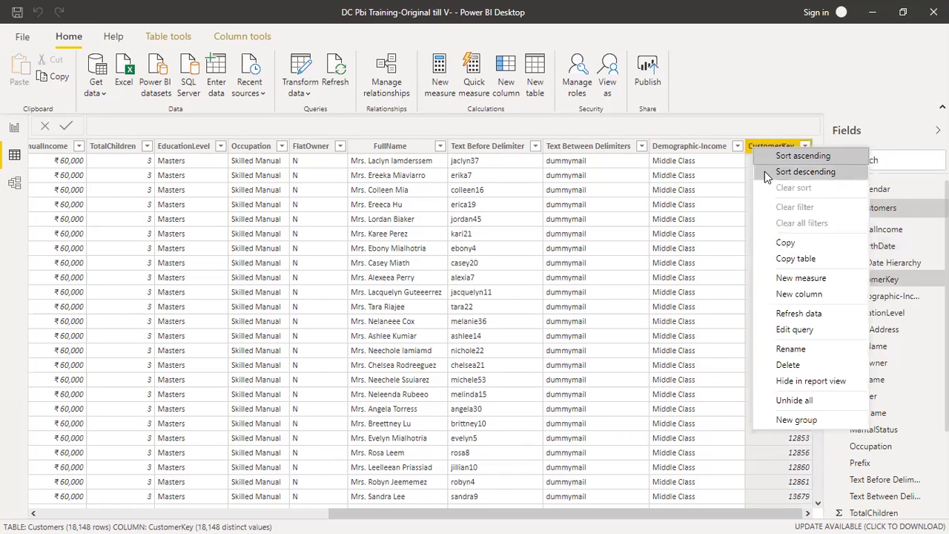
click(782, 294)
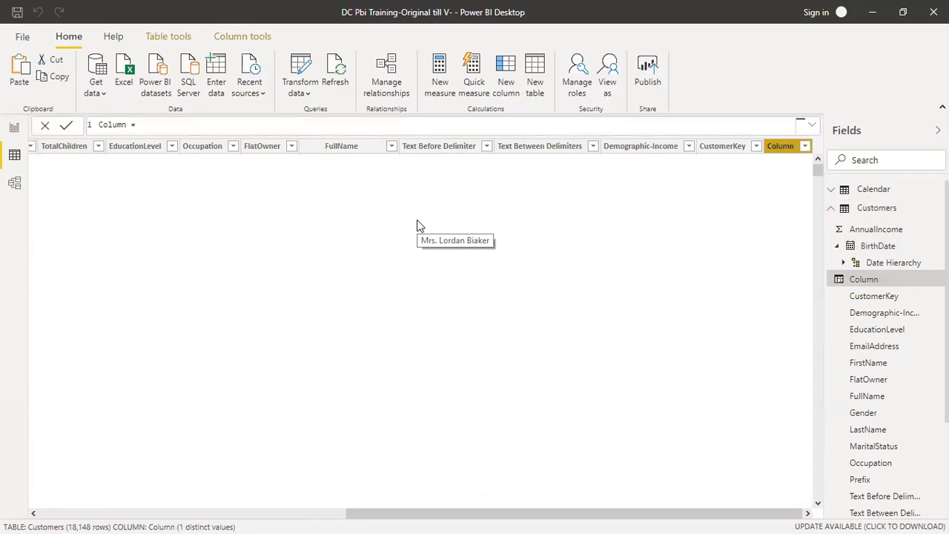
- Name the new Customers column BirthYear and start its formula with the YEAR function
drag(138, 125, 96, 126)
text(B)
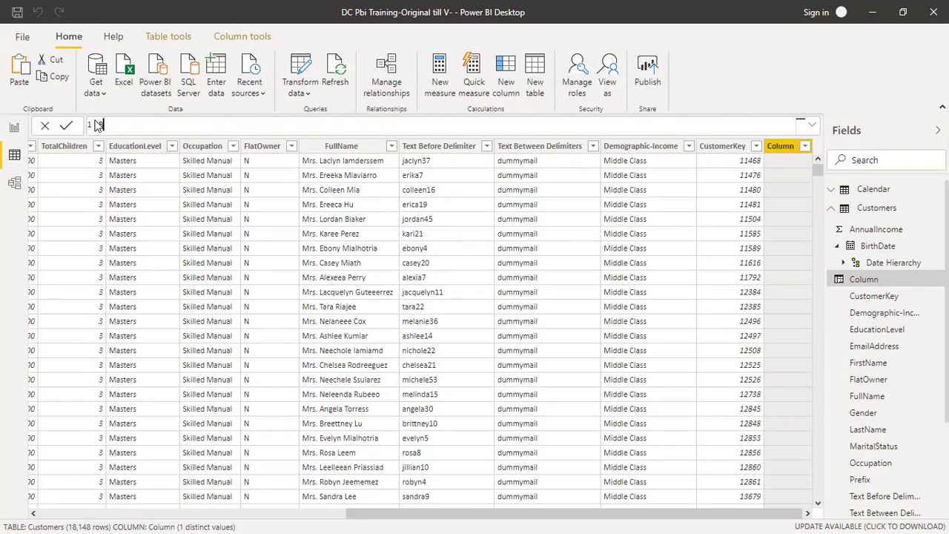
text(irthYear=)
text(year)
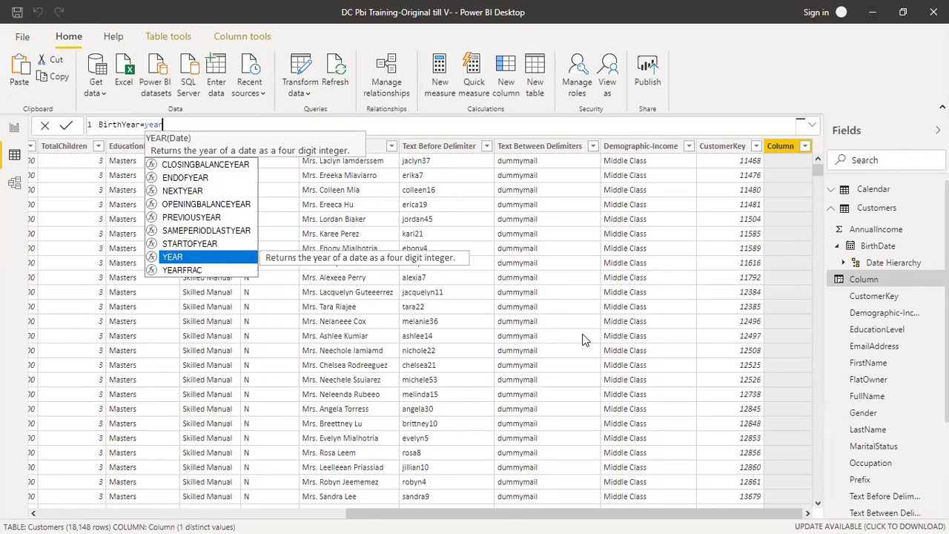
key(Tab)
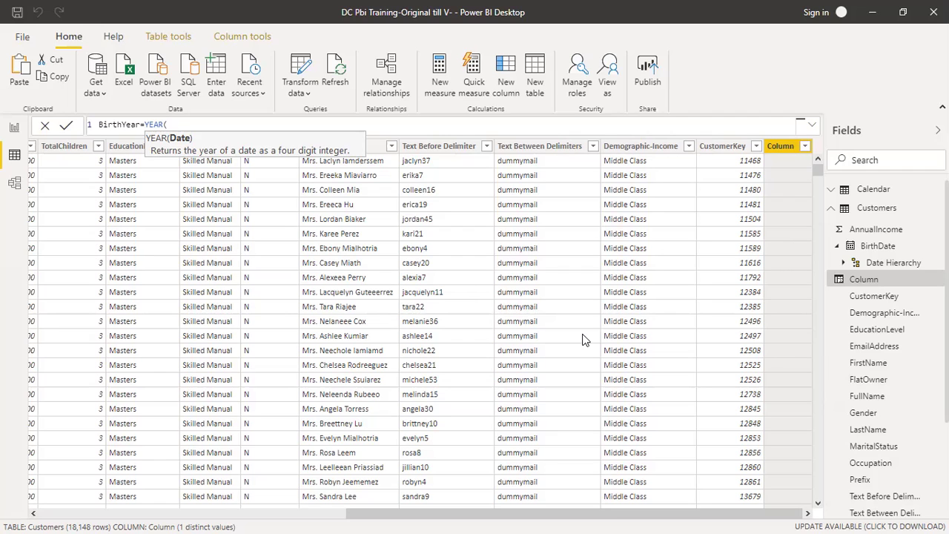
text(b)
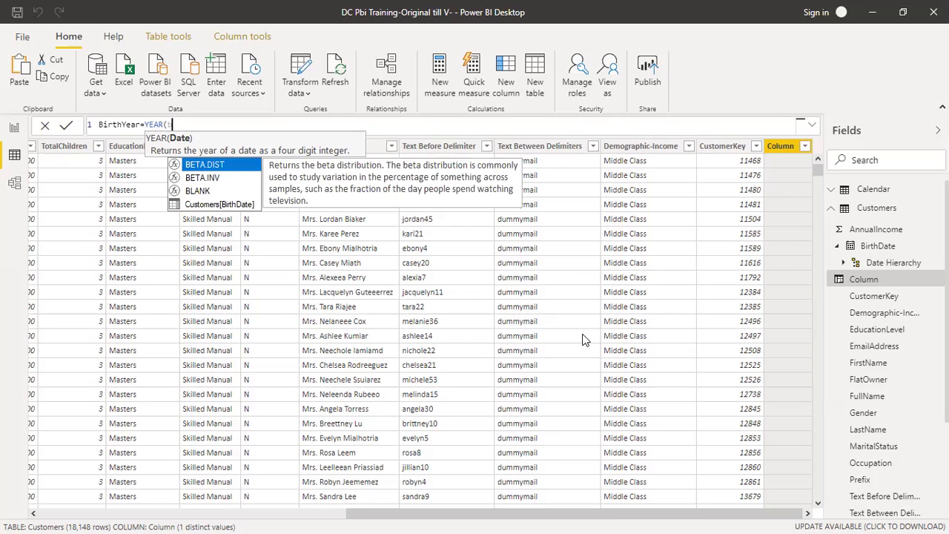
- Complete the BirthYear column formula as YEAR(Customers[BirthDate]), commit it, and compare the results with the BirthDate column
text(ir)
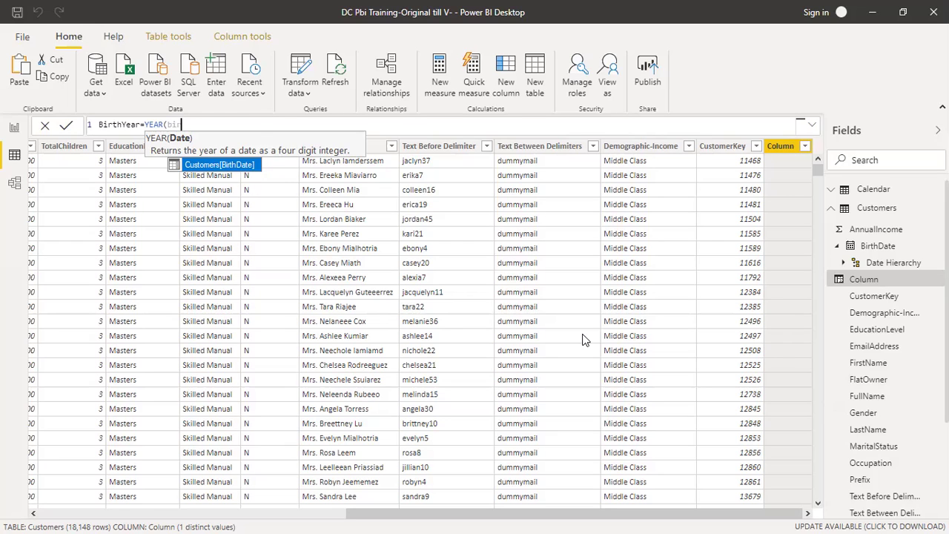
key(Tab)
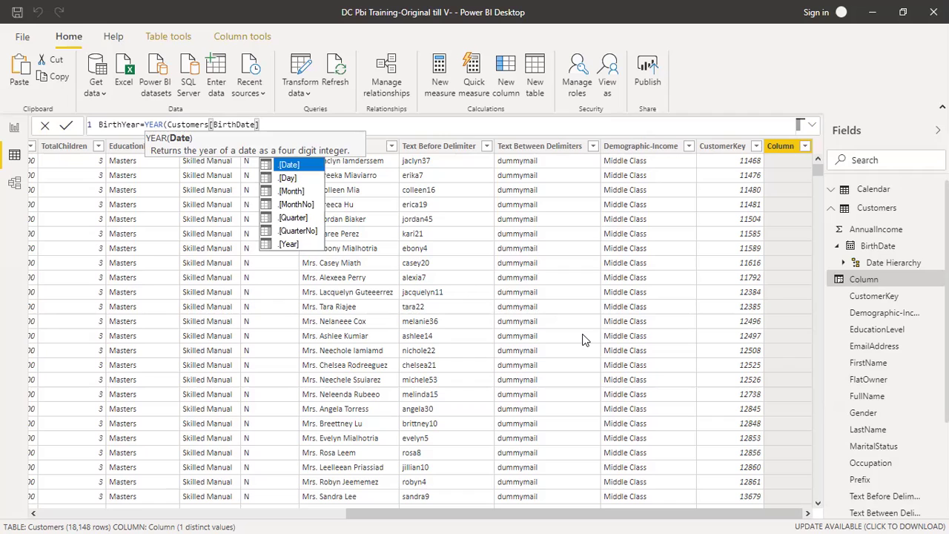
text())
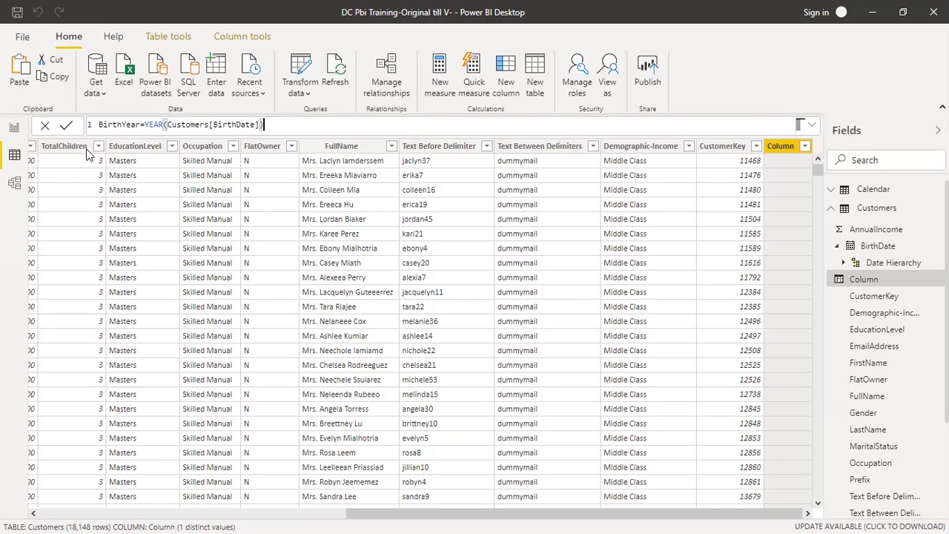
click(68, 128)
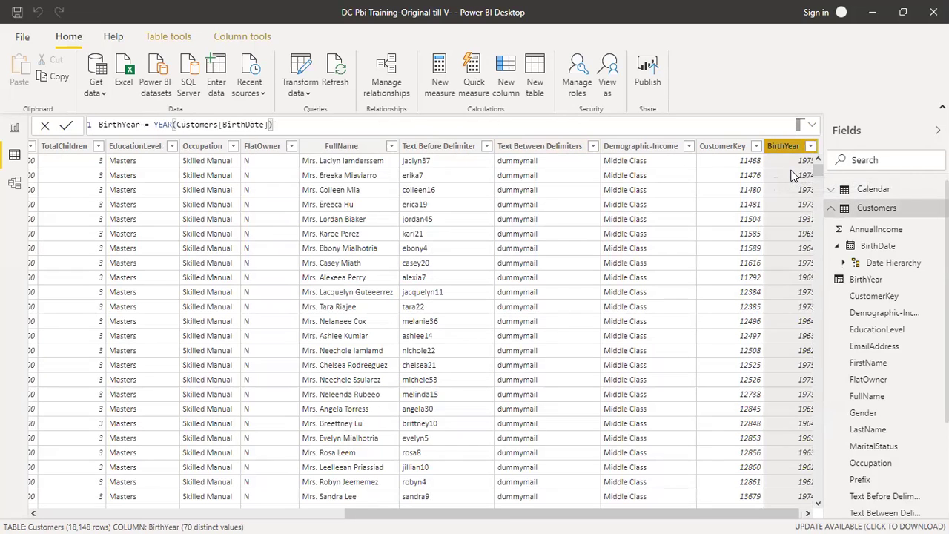
drag(742, 513, 770, 517)
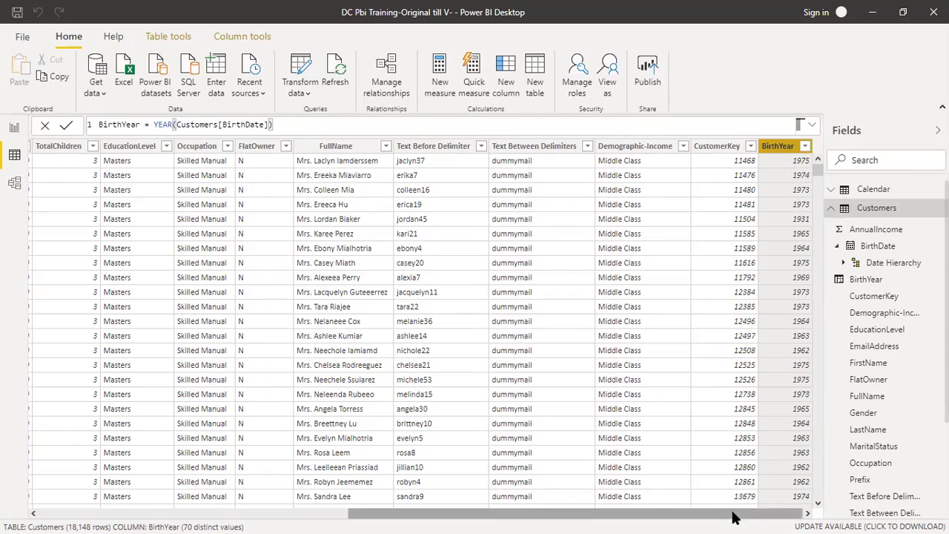
drag(734, 517, 609, 517)
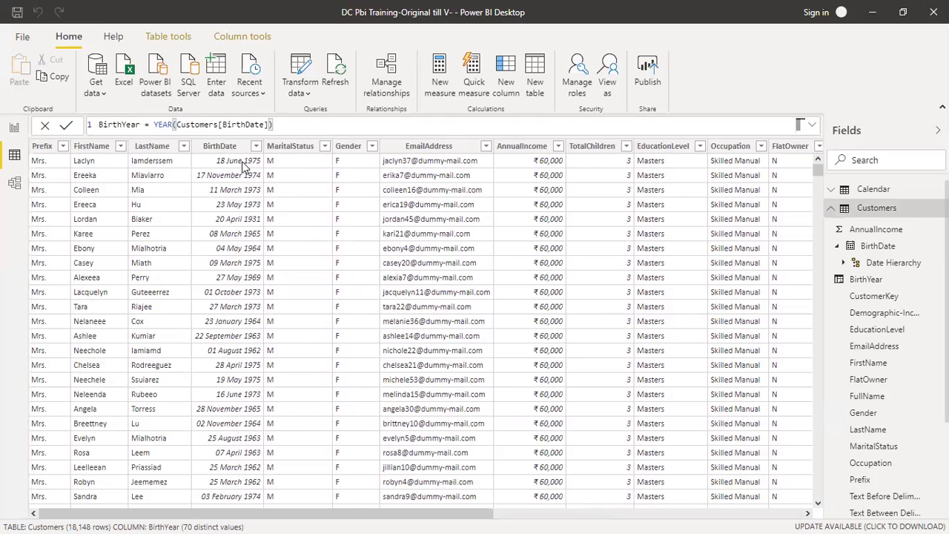
click(750, 517)
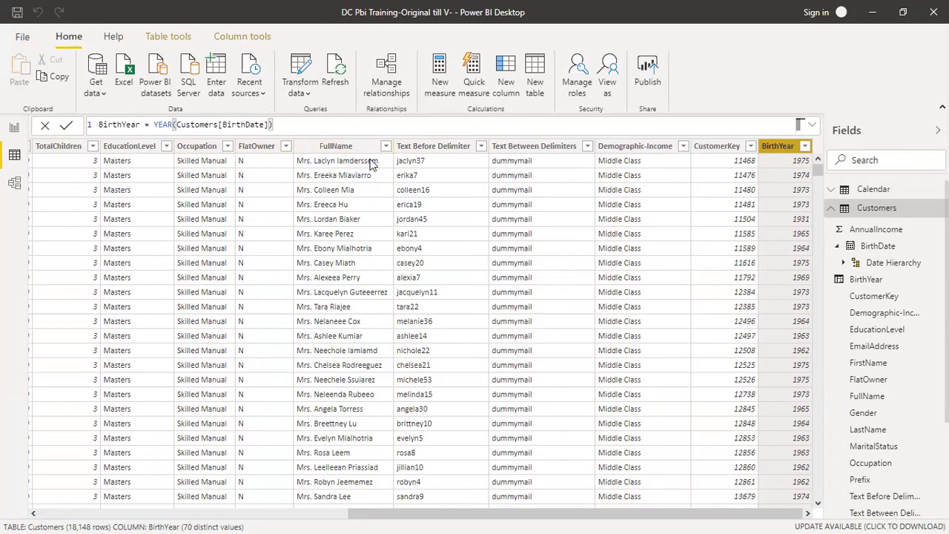
- Rename the Text Before Delimiter column of the Customers table as Username
right_click(449, 148)
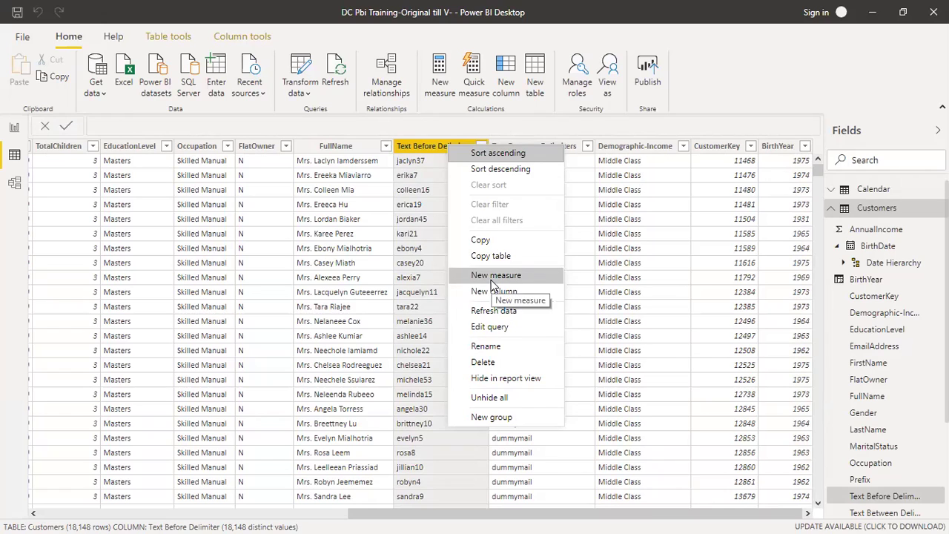
click(496, 346)
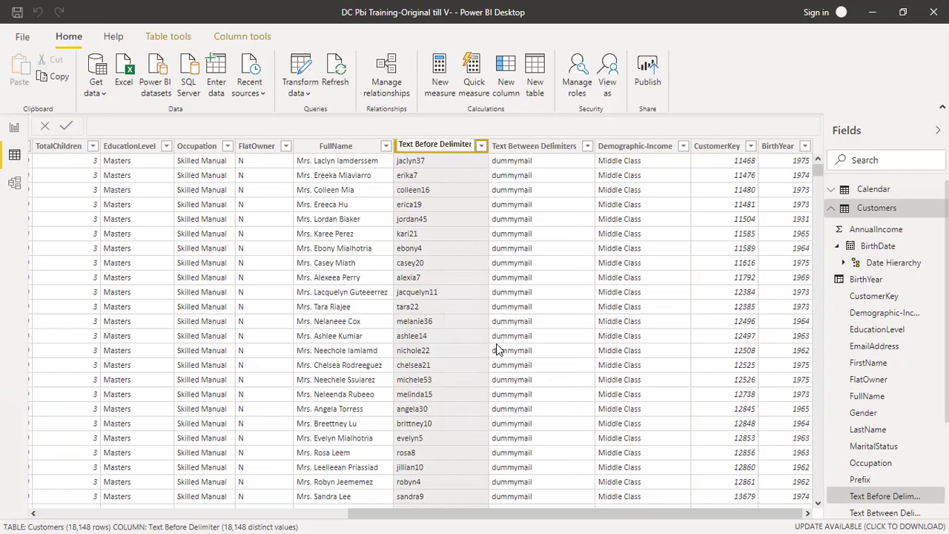
text(Username)
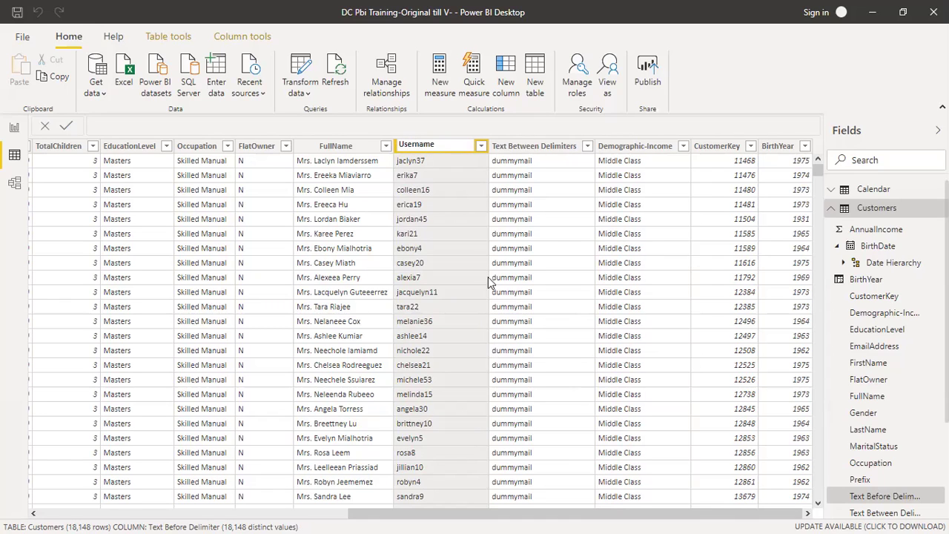
- Rename the Text Between Delimiters column as Domain name
click(542, 146)
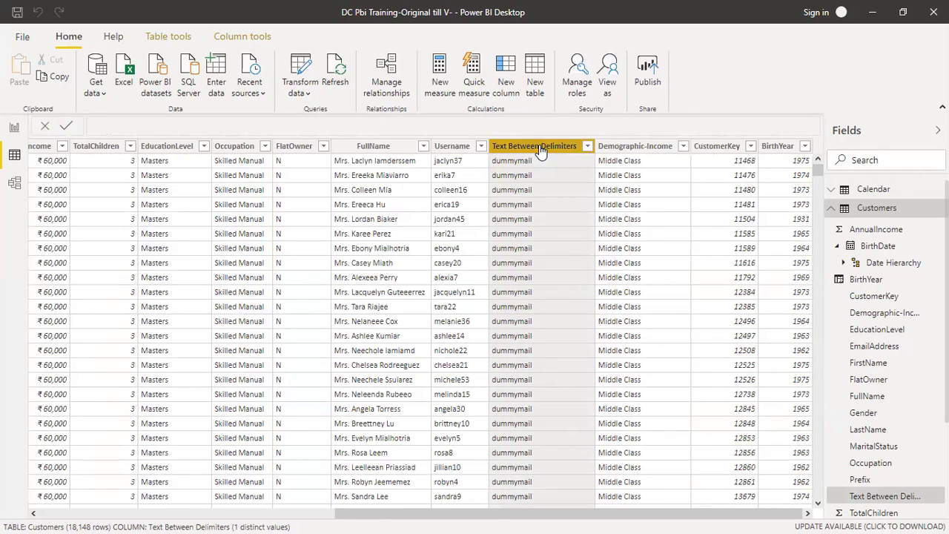
right_click(541, 149)
click(571, 352)
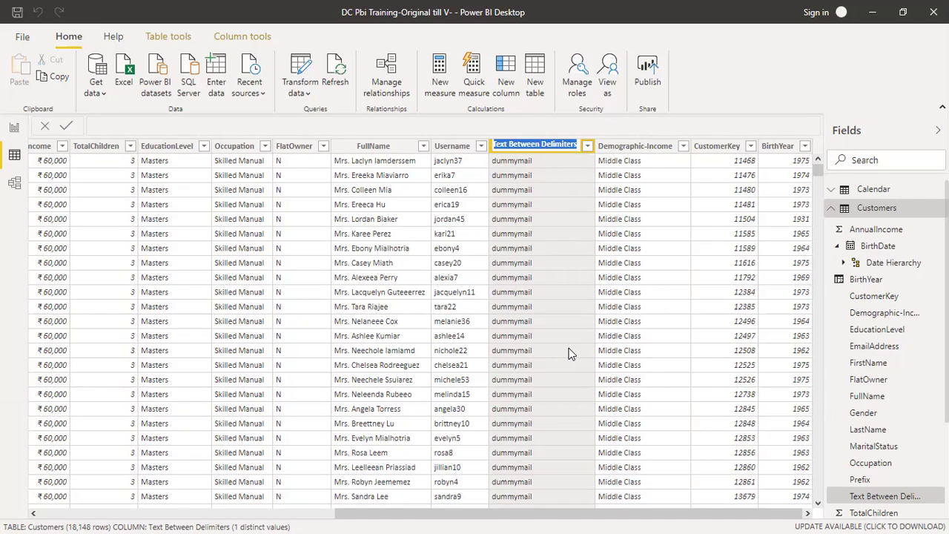
text(Domain name)
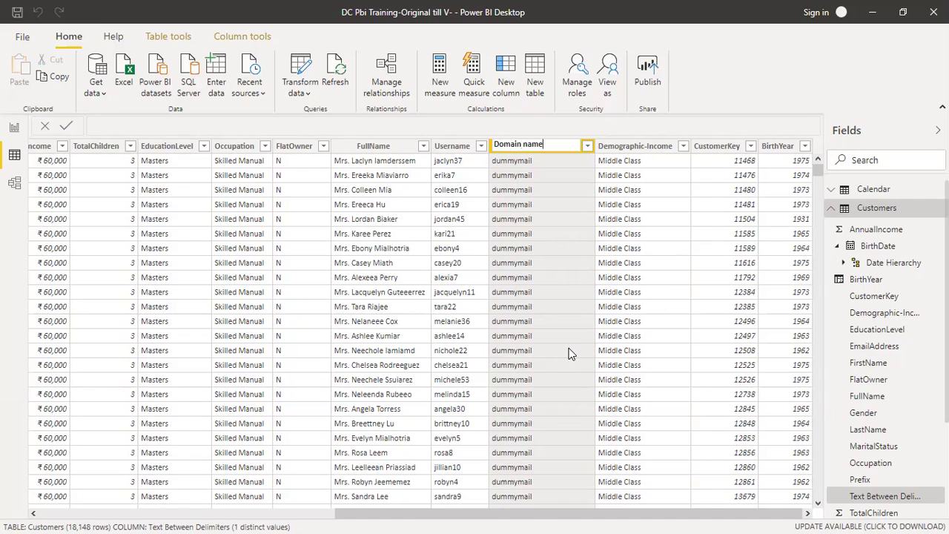
click(624, 151)
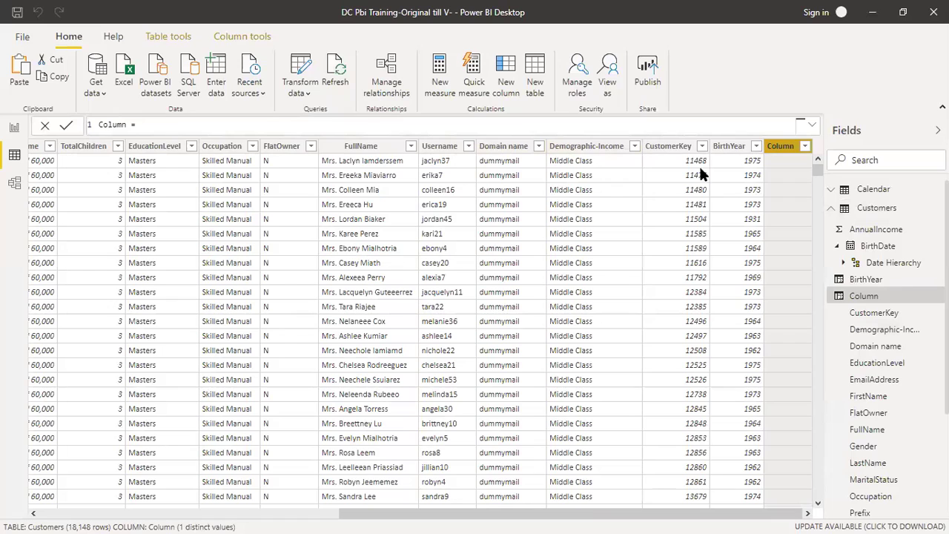
- Name the new calculated column in the Customers table Current Age
double_click(113, 124)
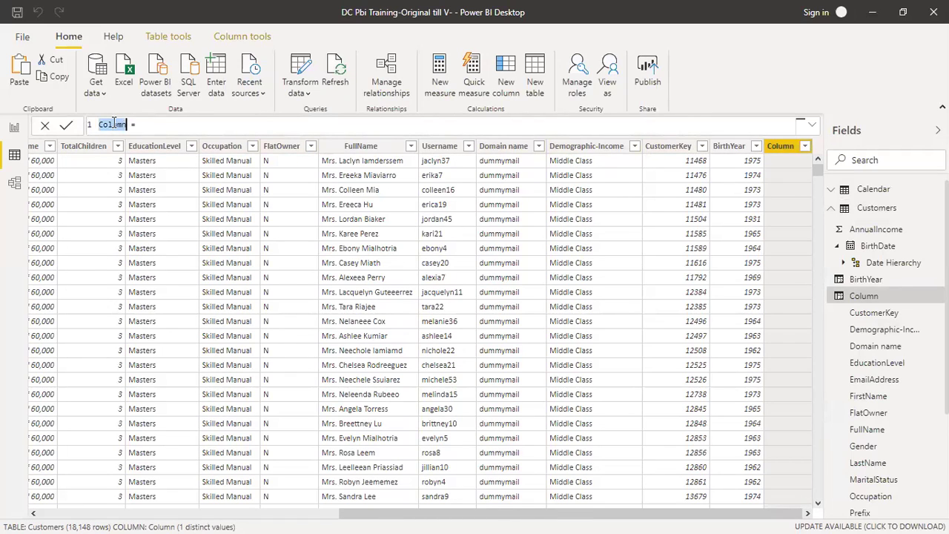
text(Current Age)
key(End)
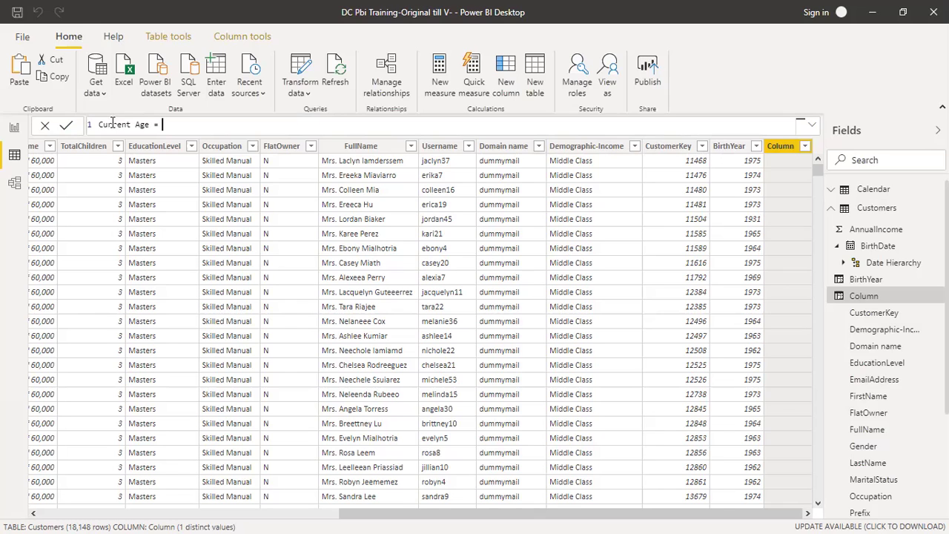
- Start the Current Age formula with the DATEDIFF function from the suggested functions
text(dat)
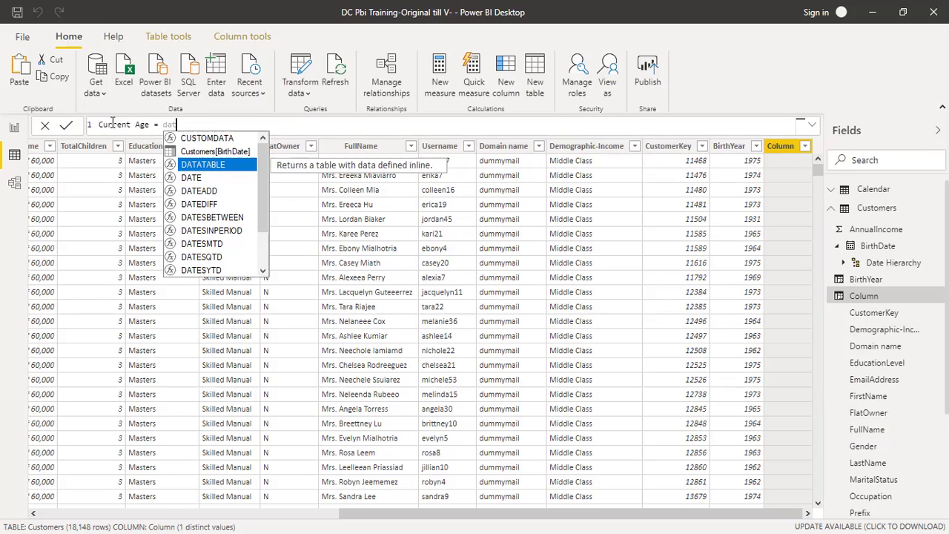
key(Down)
key(Down)
key(Down)
key(Down)
key(Down)
key(Down)
key(Down)
key(Down)
key(Up)
key(Up)
key(Up)
key(Up)
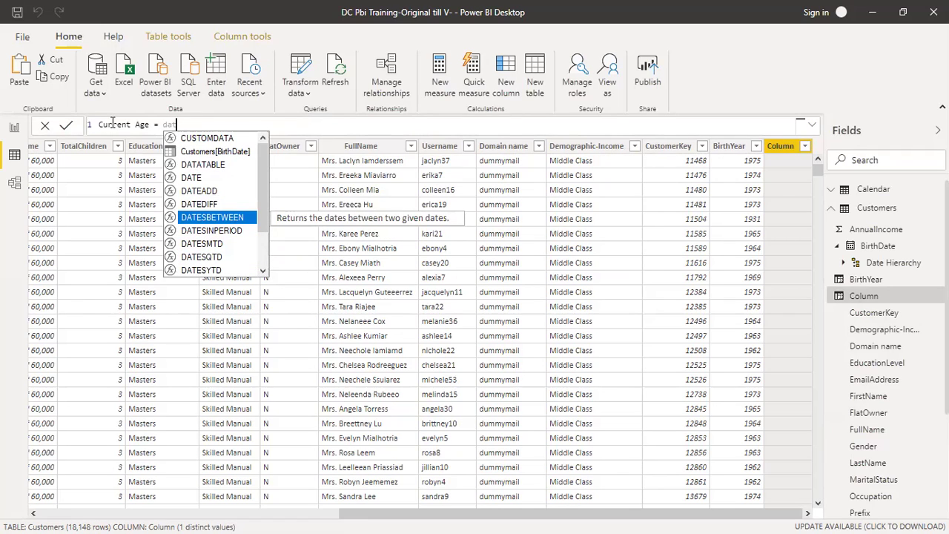
key(Up)
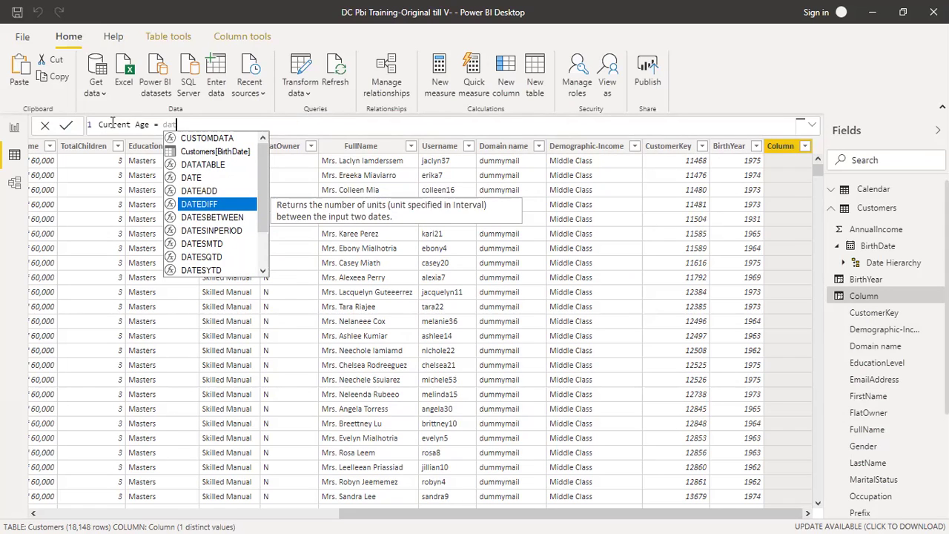
key(Down)
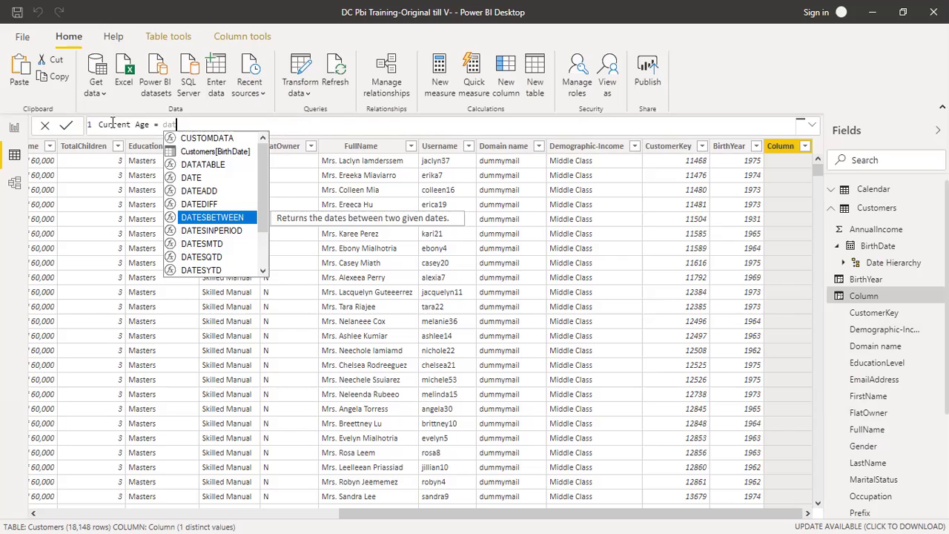
key(Up)
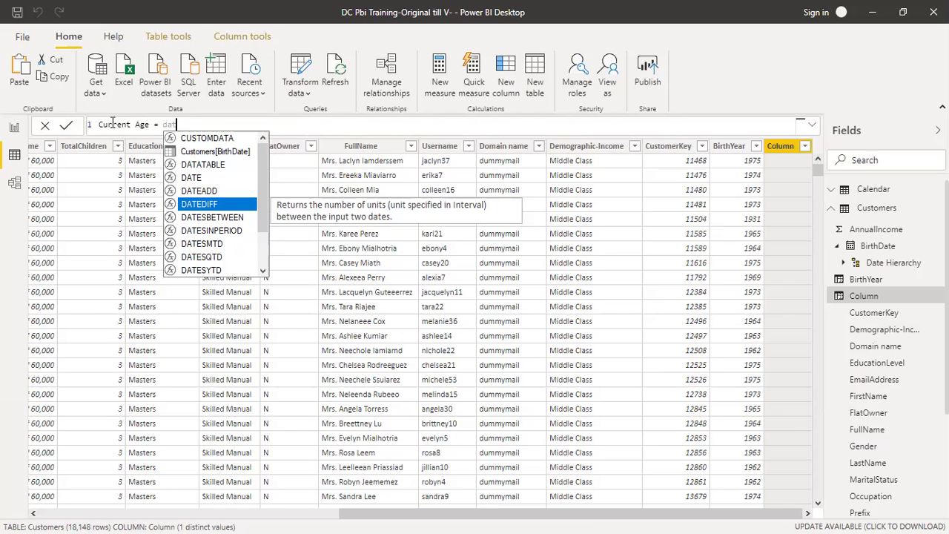
key(Tab)
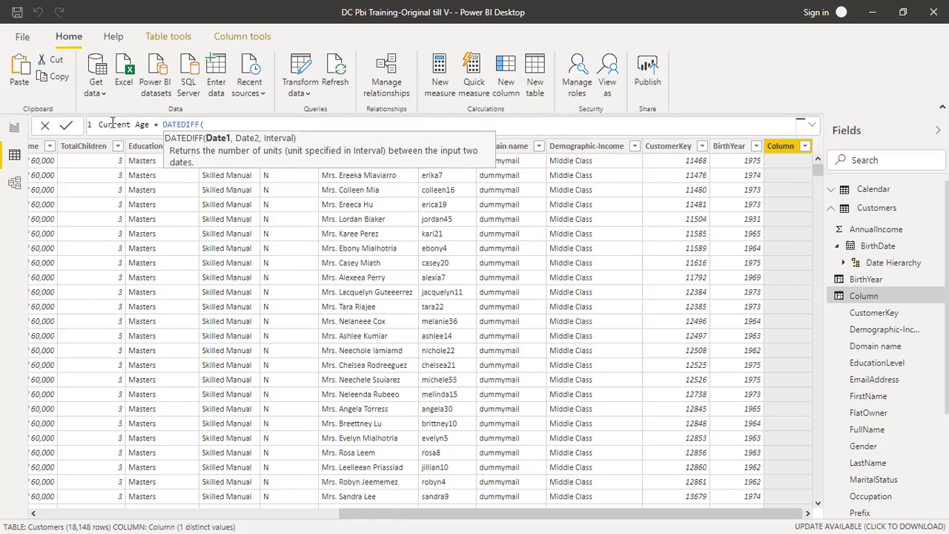
- Supply Customers[BirthDate] and today() as the start and end dates of the DATEDIFF function
text(birth)
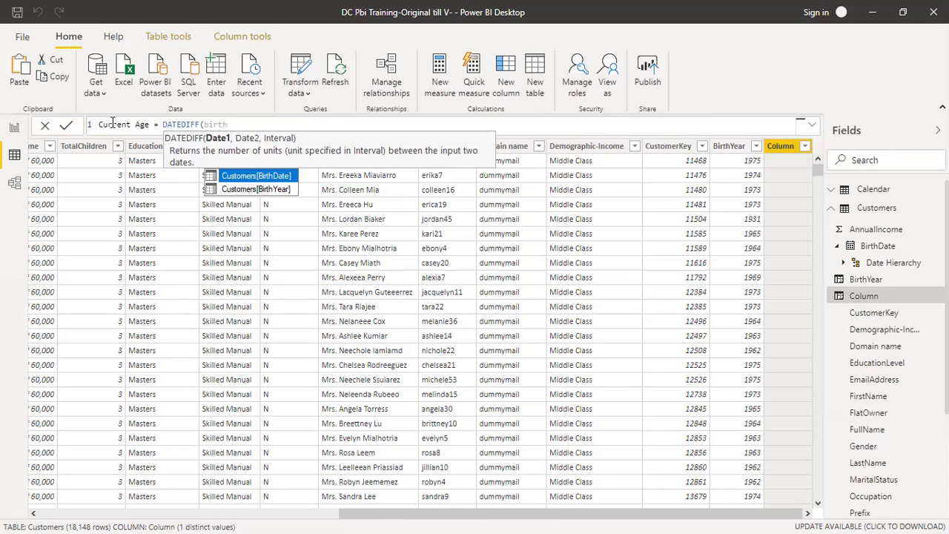
key(Tab)
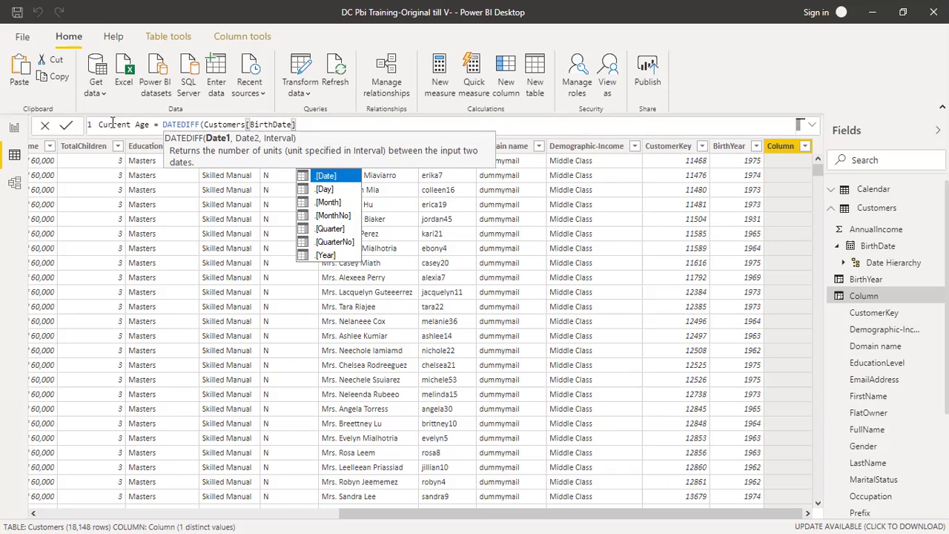
text(,)
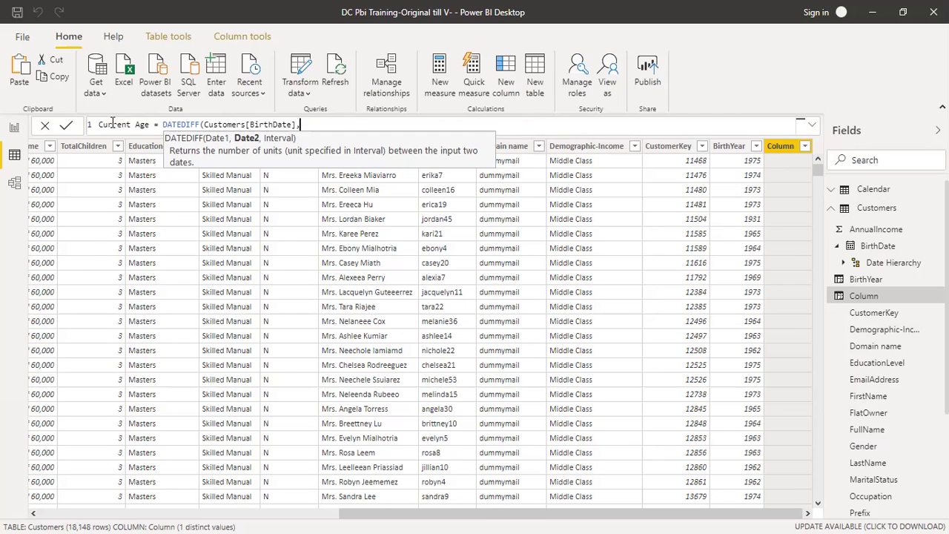
text(today)
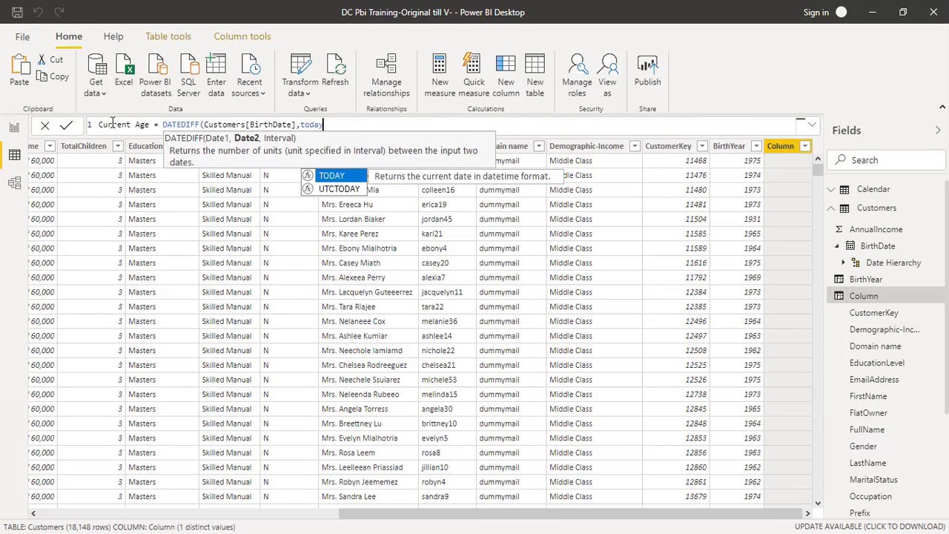
text(())
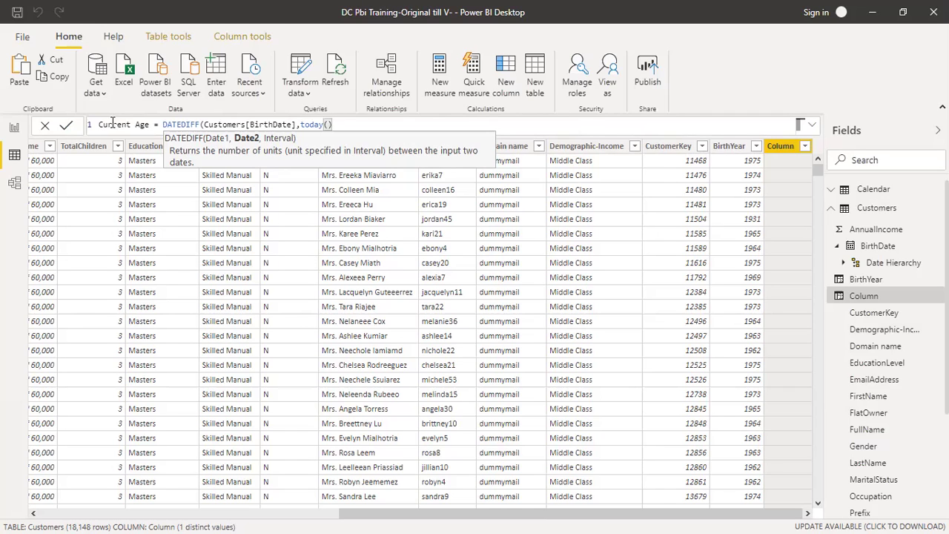
text())
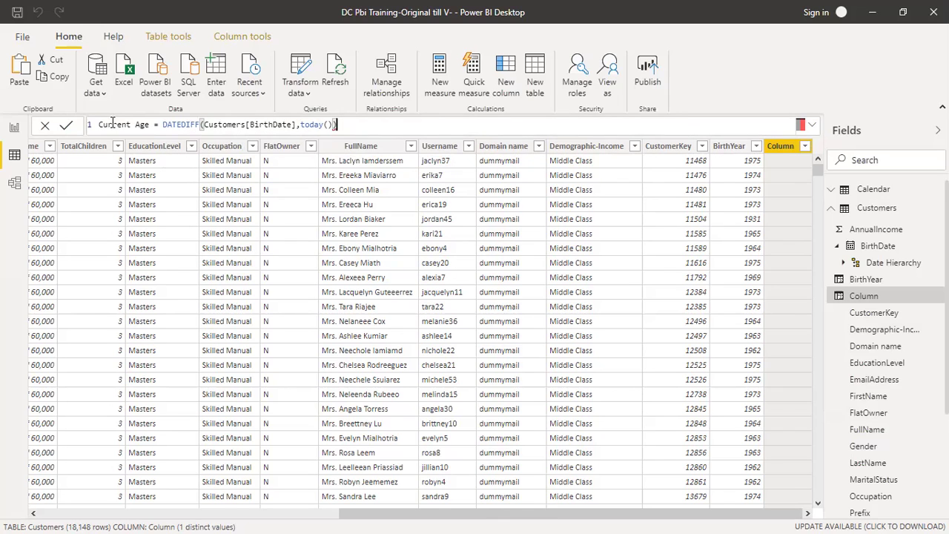
- Set the DATEDIFF interval to YEAR, close the function and commit the Current Age formula
text(,)
key(Escape)
key(Delete)
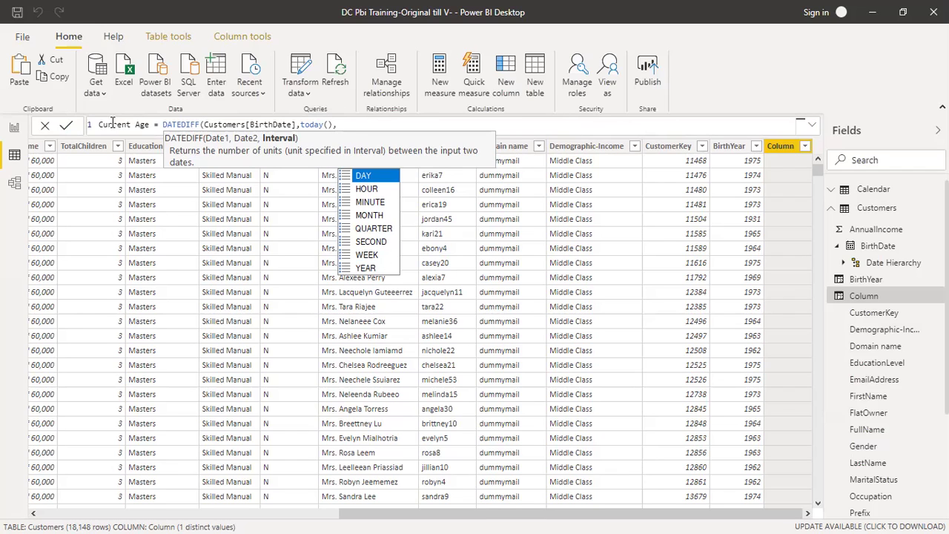
key(Down)
key(Down)
key(Down)
key(Down)
key(Down)
key(Down)
key(Down)
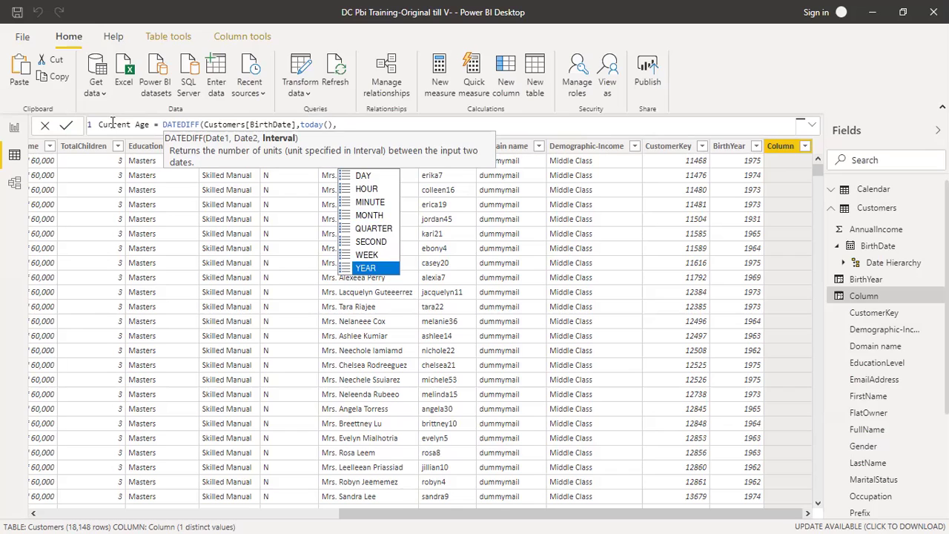
key(Tab)
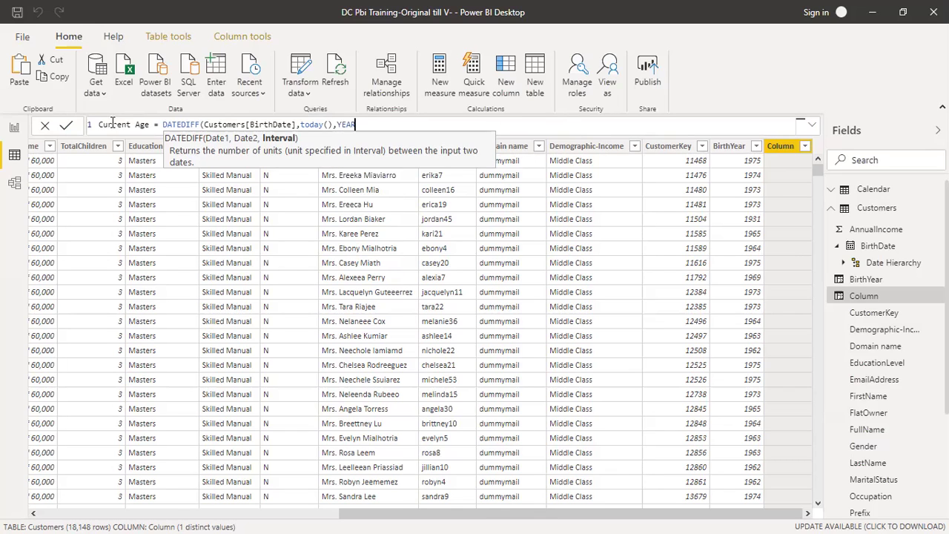
text())
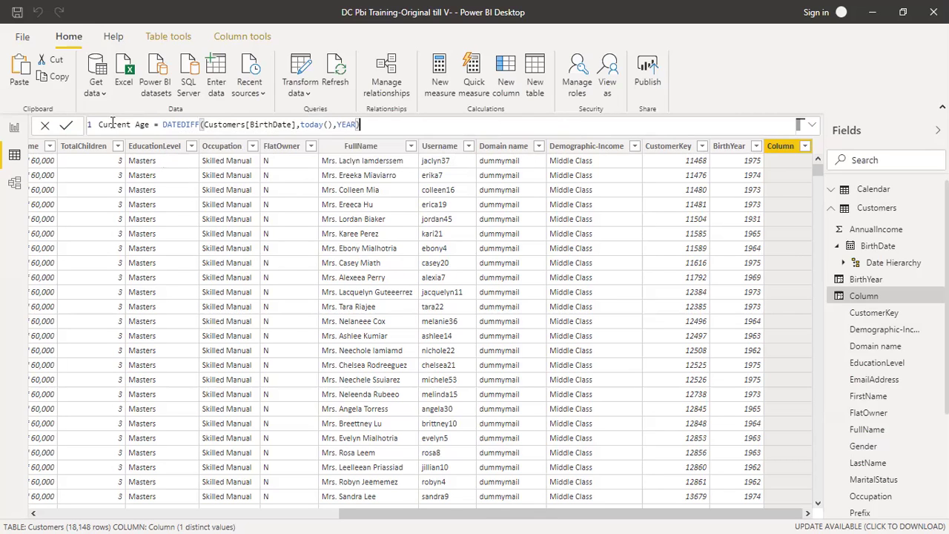
key(Return)
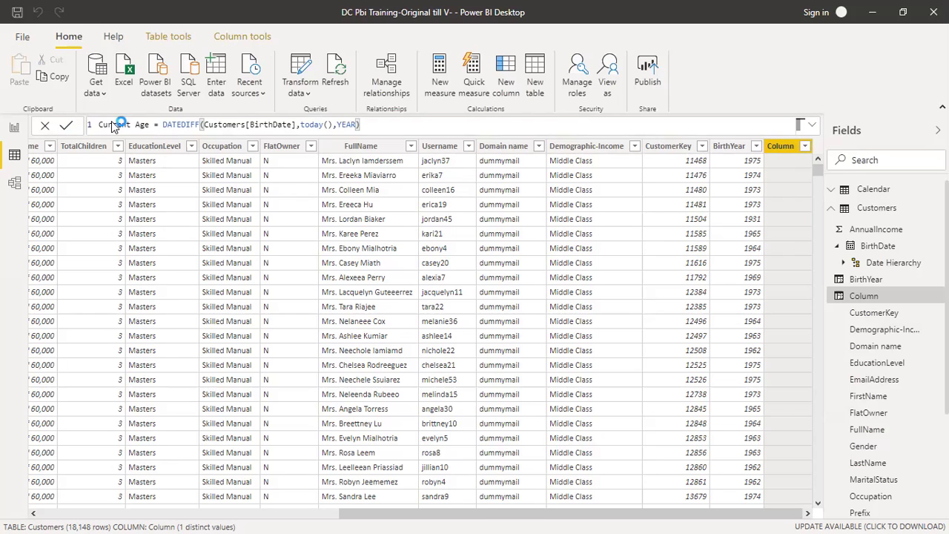
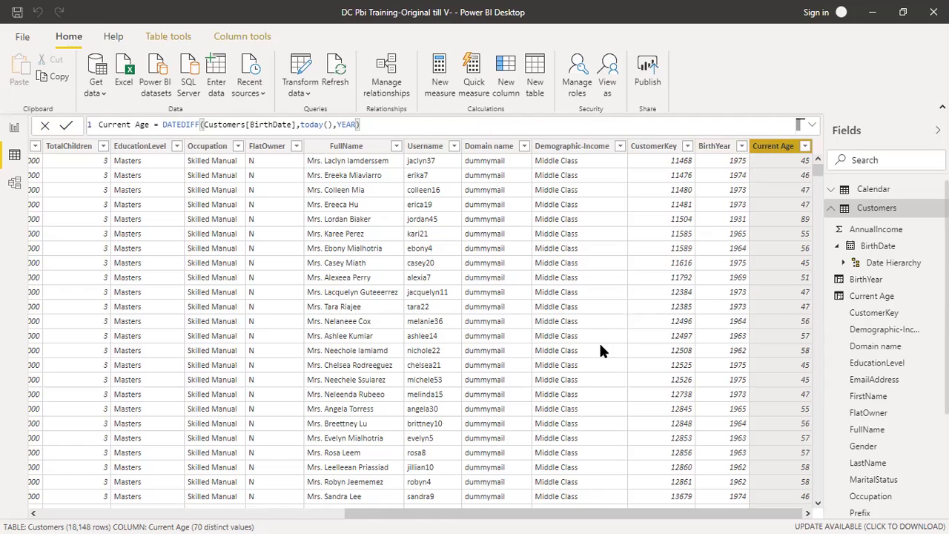
key(Left)
key(Left)
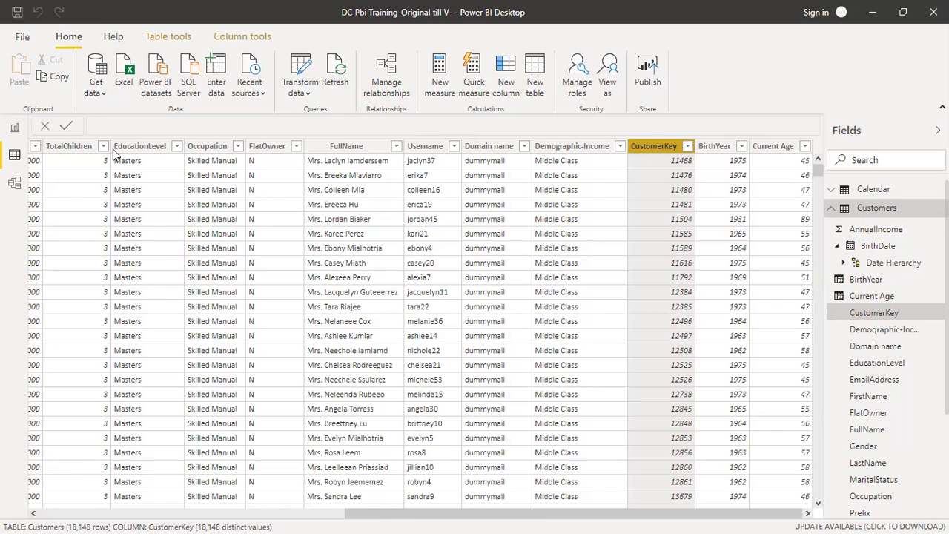
- Check the distinct values of the TotalChildren column in the Customers table using its filter list
drag(699, 514, 599, 516)
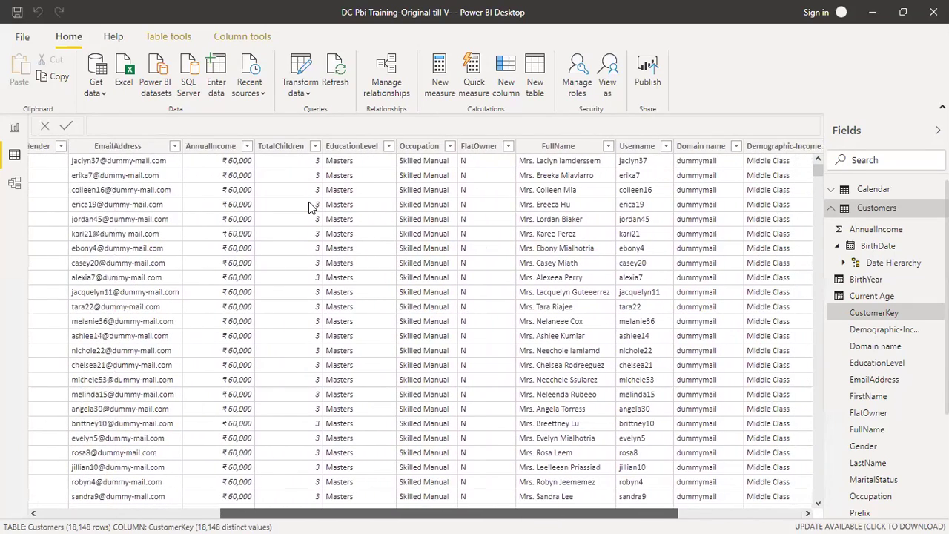
click(309, 147)
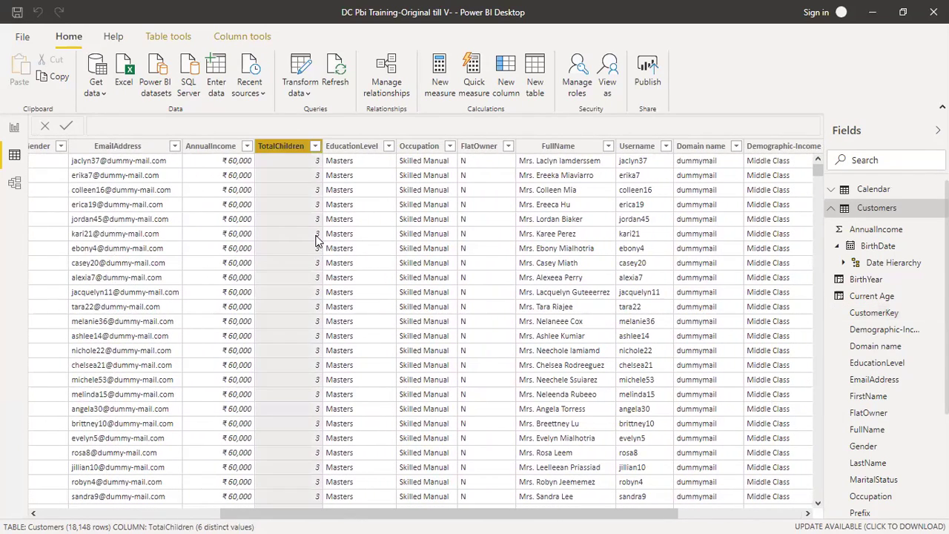
click(316, 147)
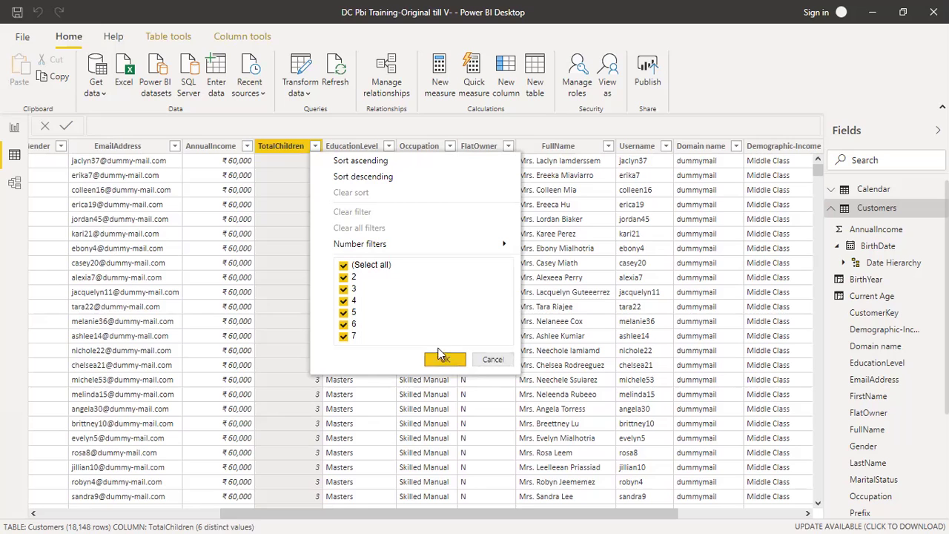
click(494, 362)
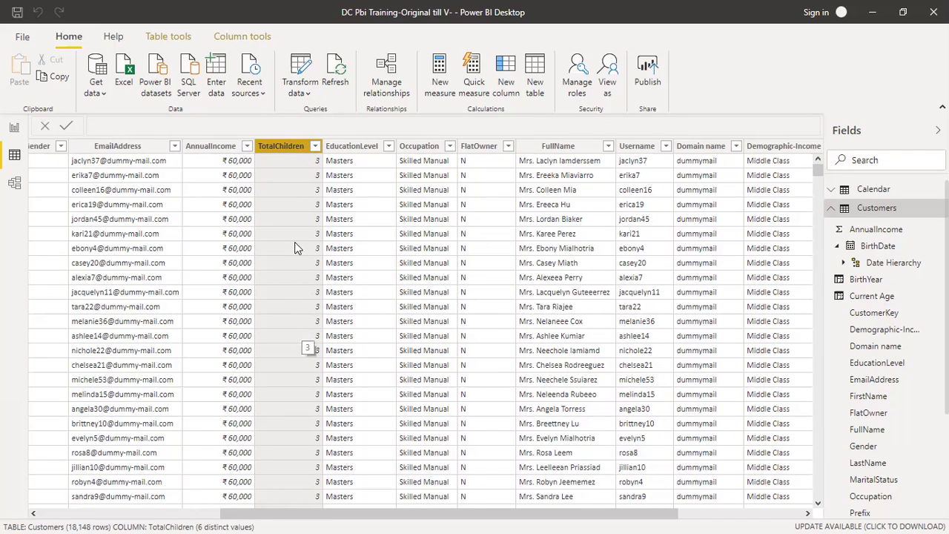
click(310, 176)
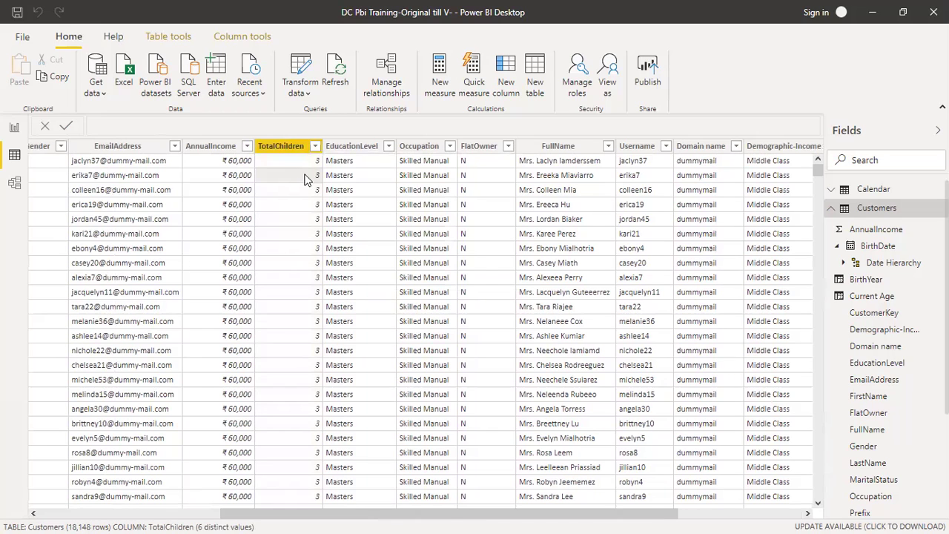
- Add a calculated column named Parents to the Customers table
click(293, 150)
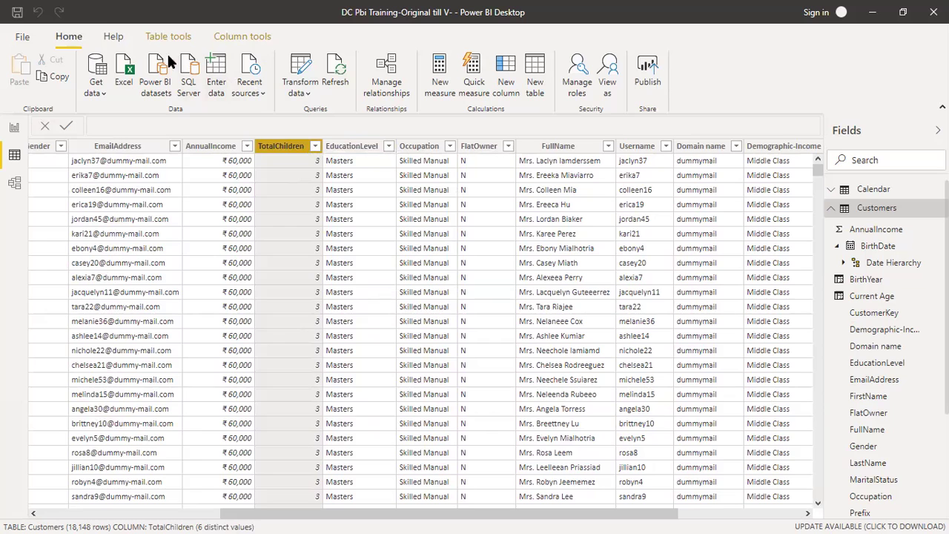
click(505, 72)
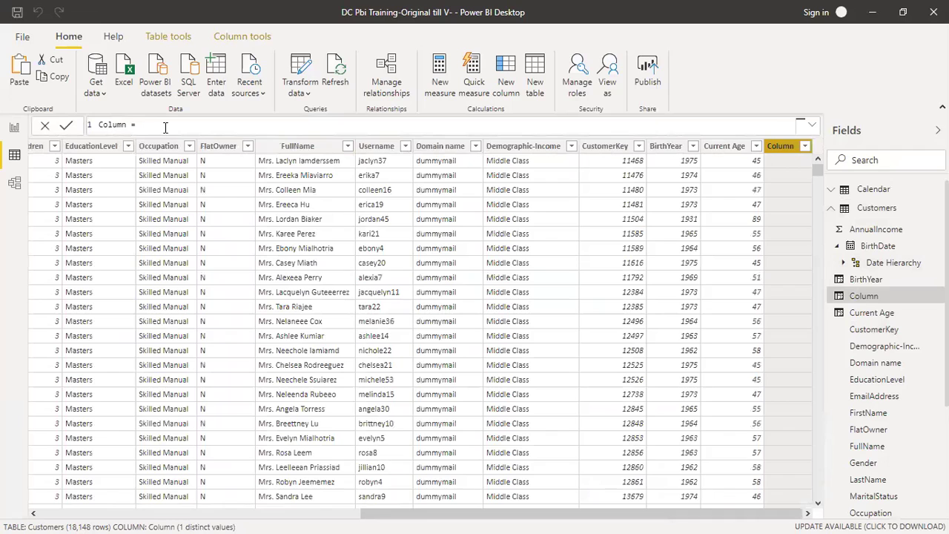
double_click(111, 125)
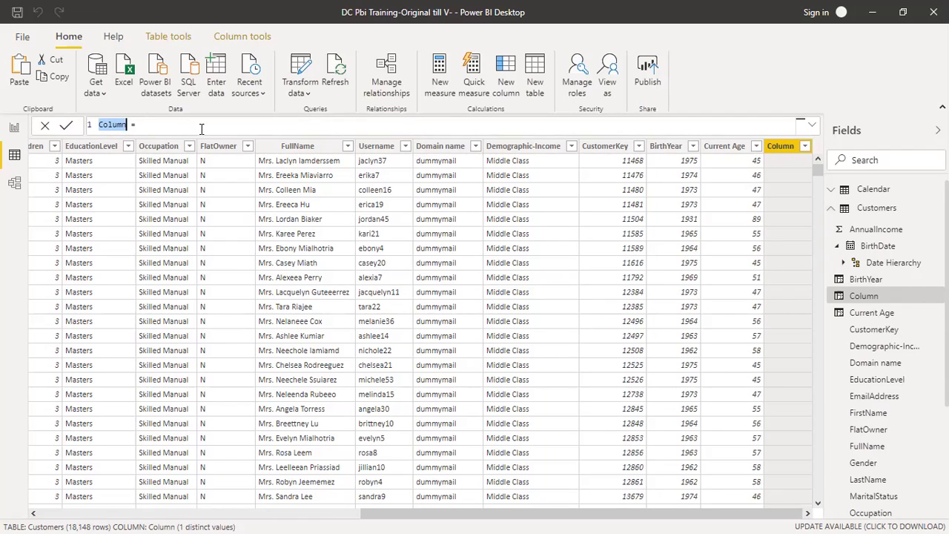
text(Parents)
- Start the Parents formula with an IF function that tests whether Customers[TotalChildren] is greater than 0
key(Right)
key(Right)
key(Right)
text(if)
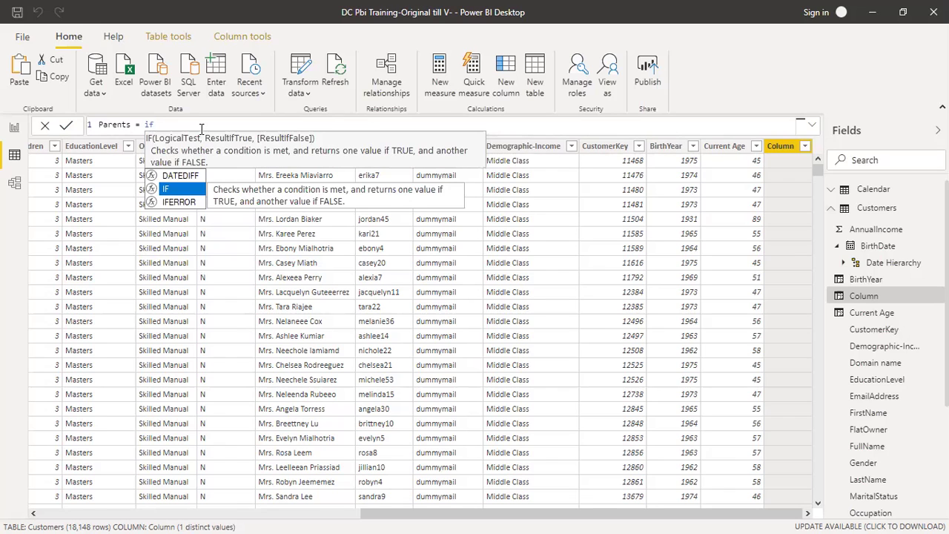
key(Tab)
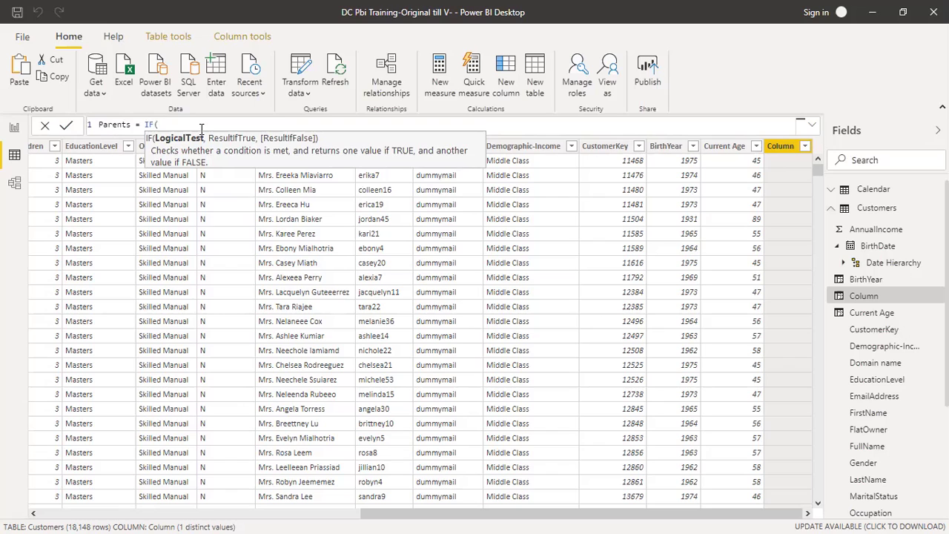
text(total)
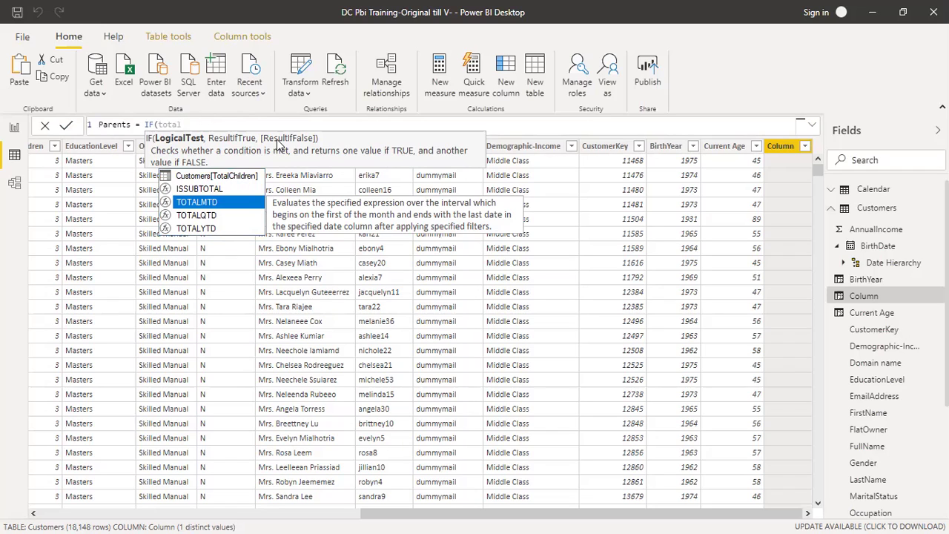
key(Up)
key(Up)
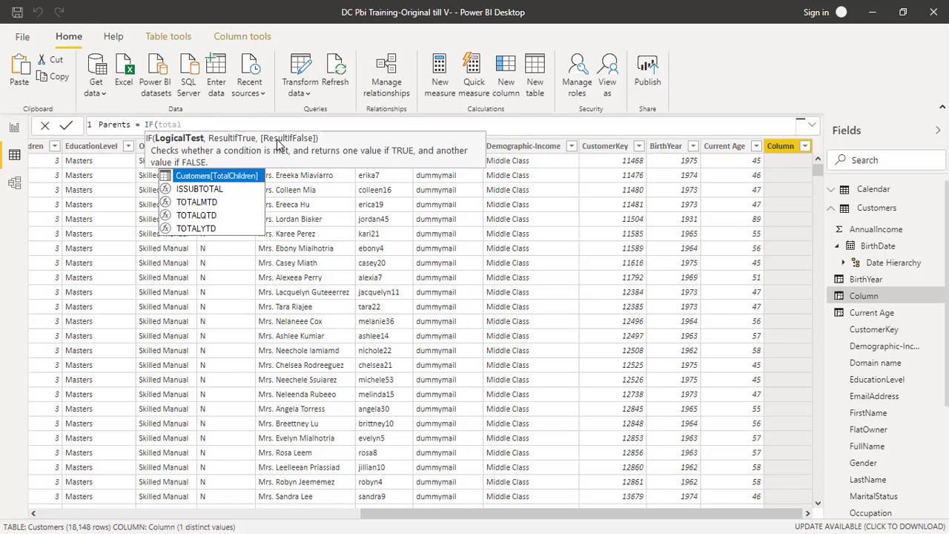
key(Tab)
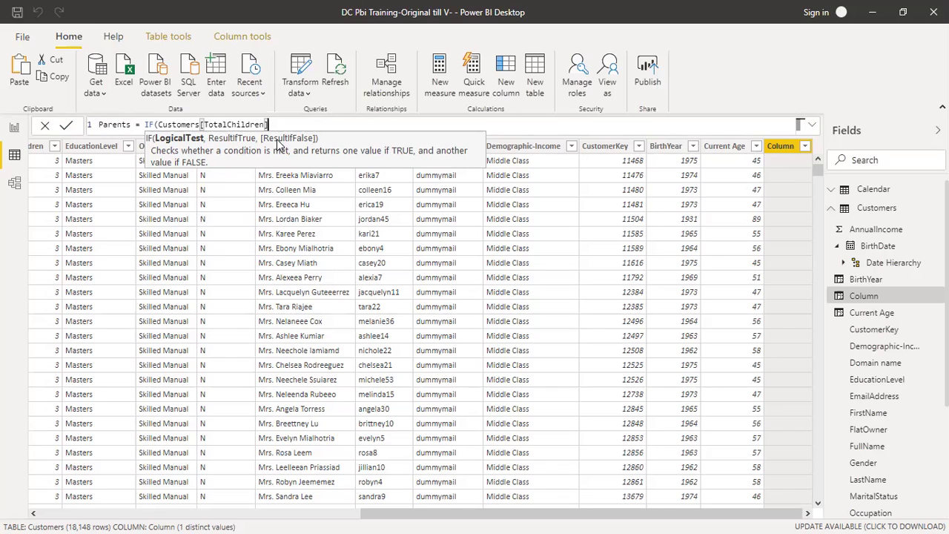
text(>0,)
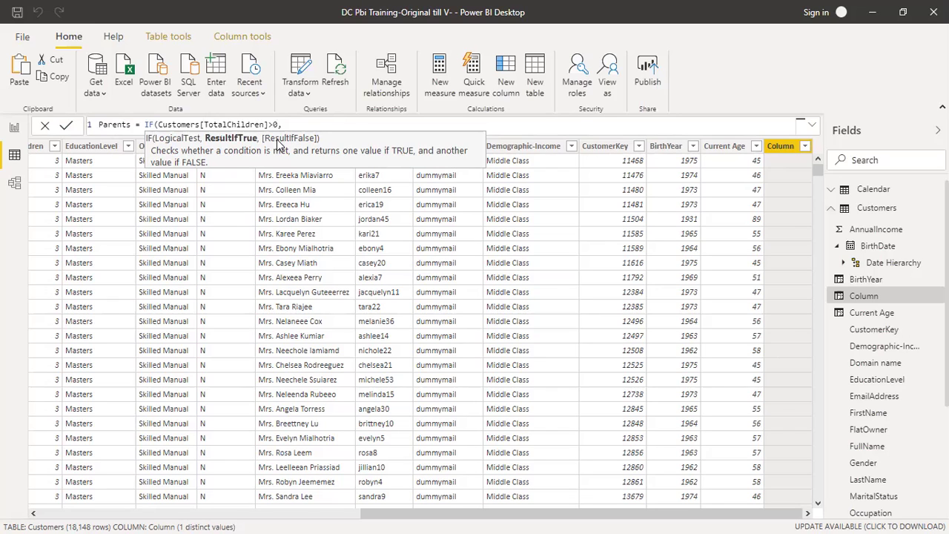
- Return "Yes" when the Parents test is true and "No" when false, close the IF function and commit the formula
text("Yes",)
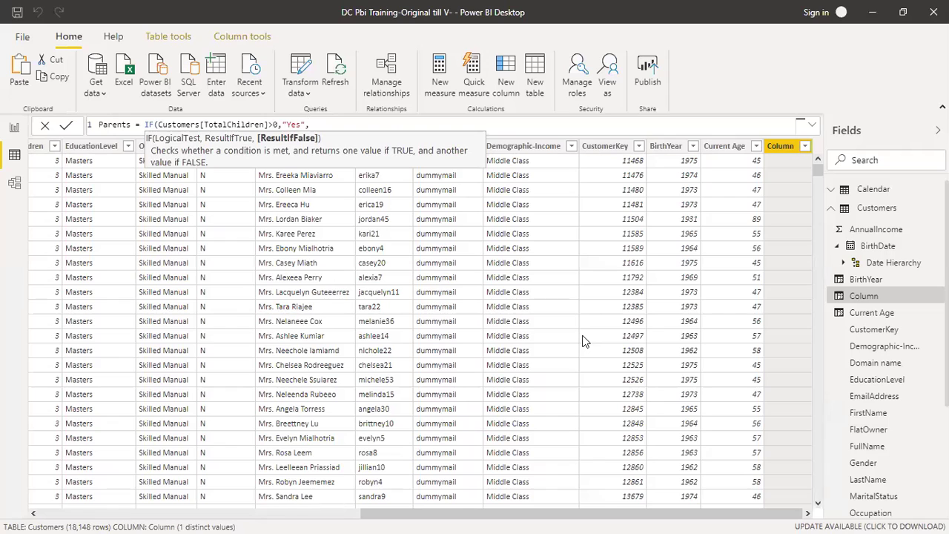
text("No"))
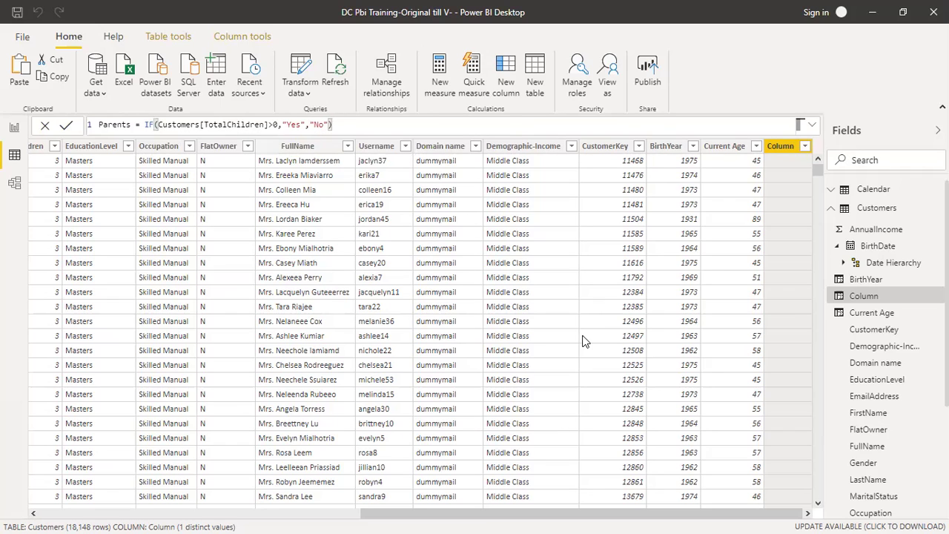
key(Return)
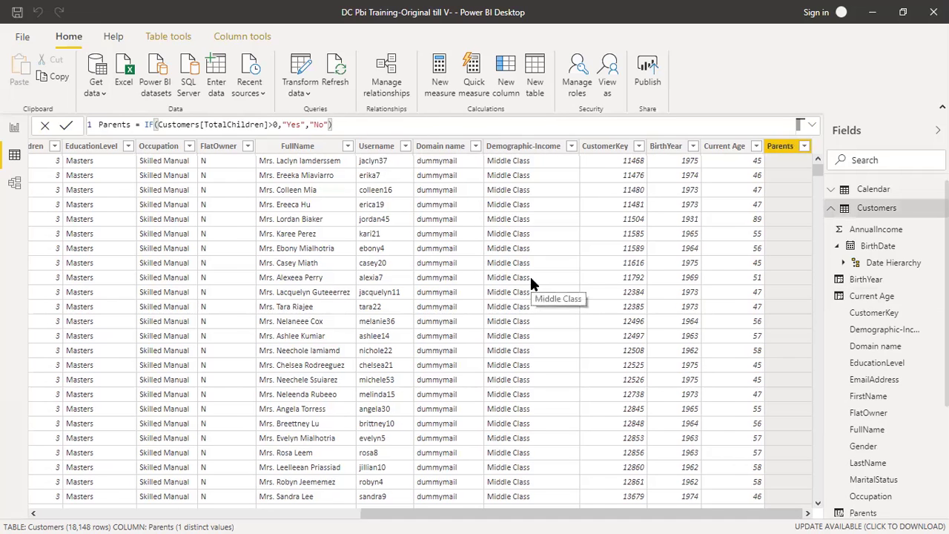
- Check the distinct values of the Parents column and compare its rows with the TotalChildren column
click(805, 147)
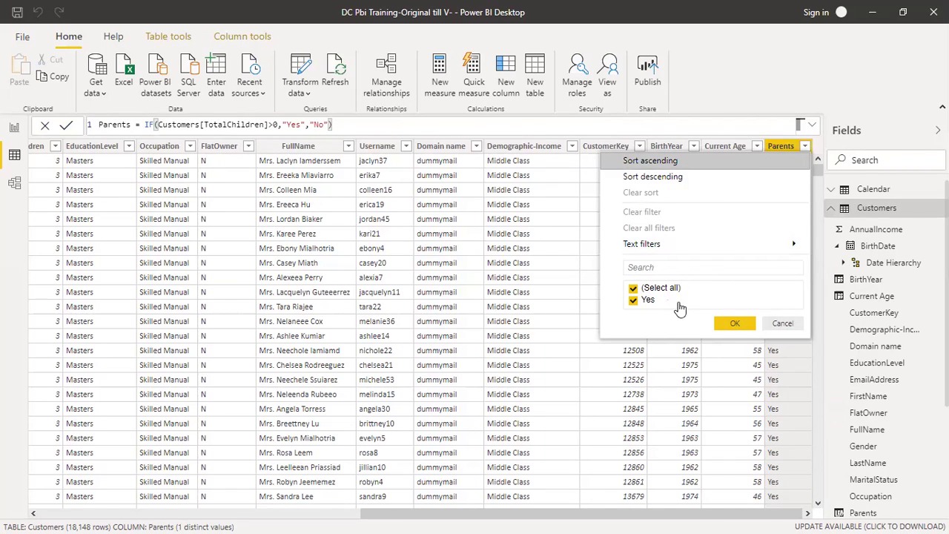
click(783, 324)
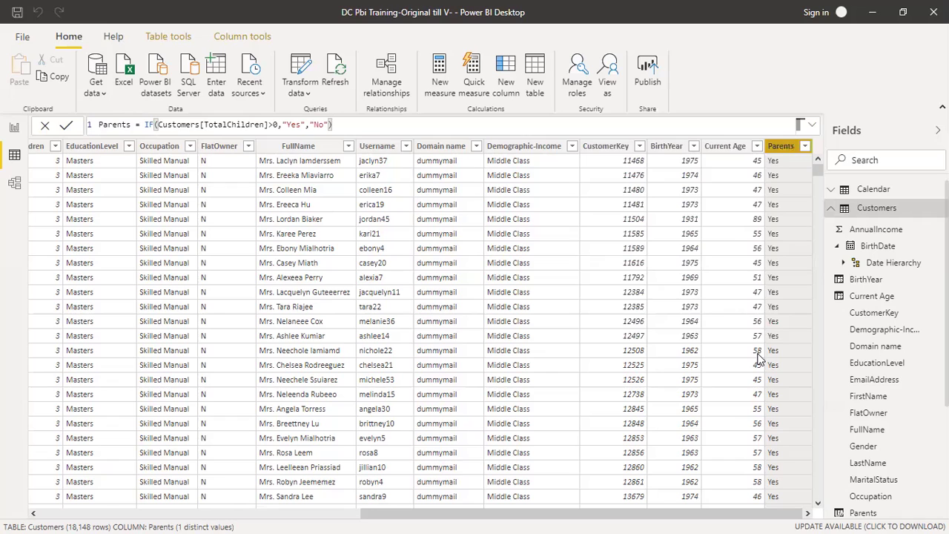
click(48, 167)
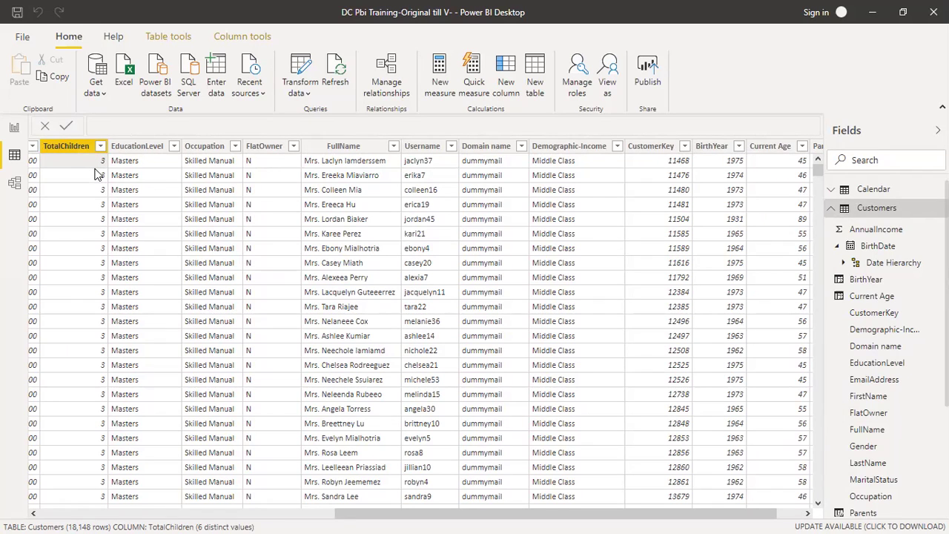
drag(683, 514, 729, 511)
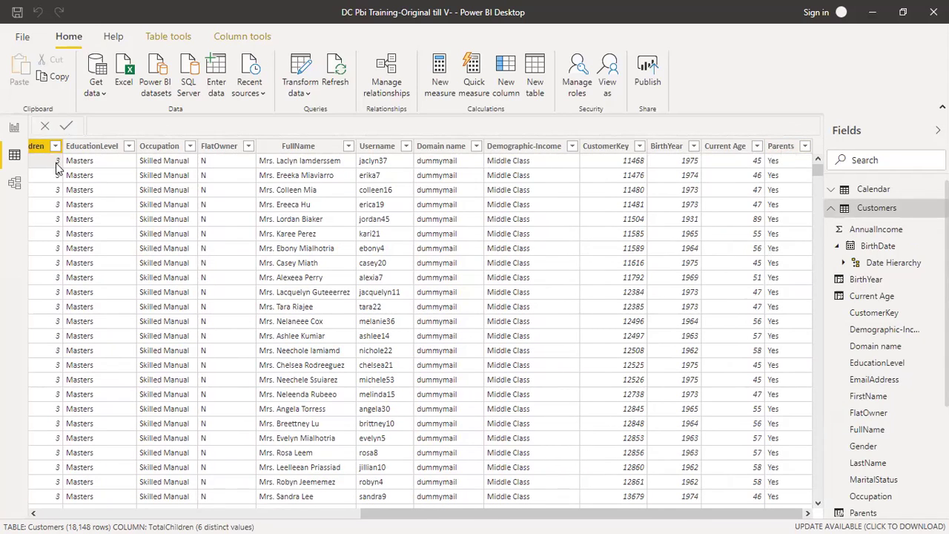
click(786, 161)
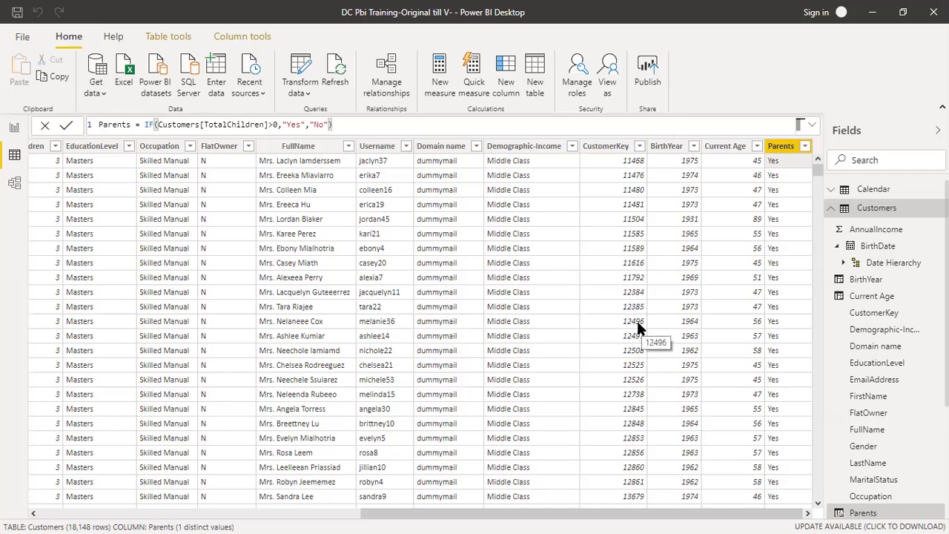
- Add a calculated column to the Calendar table and replace its default name with weekend
click(873, 190)
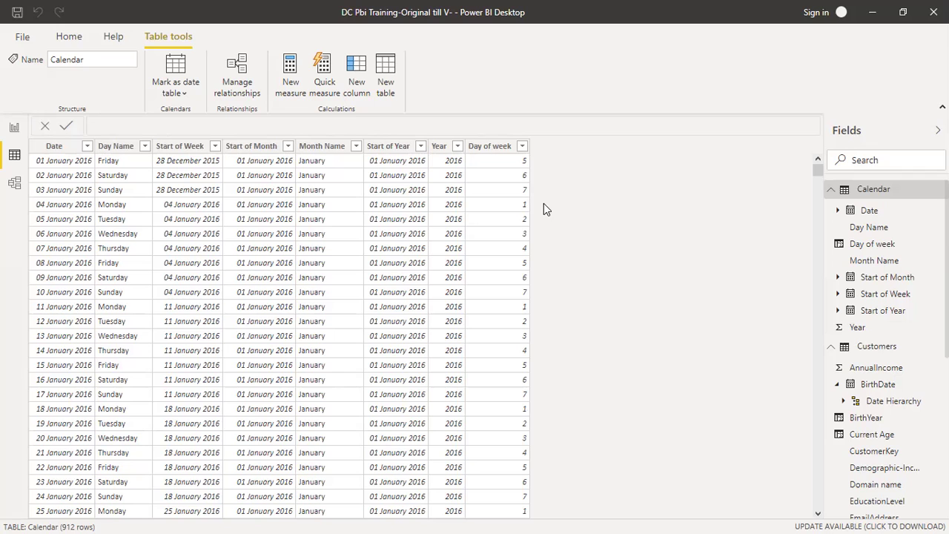
click(66, 39)
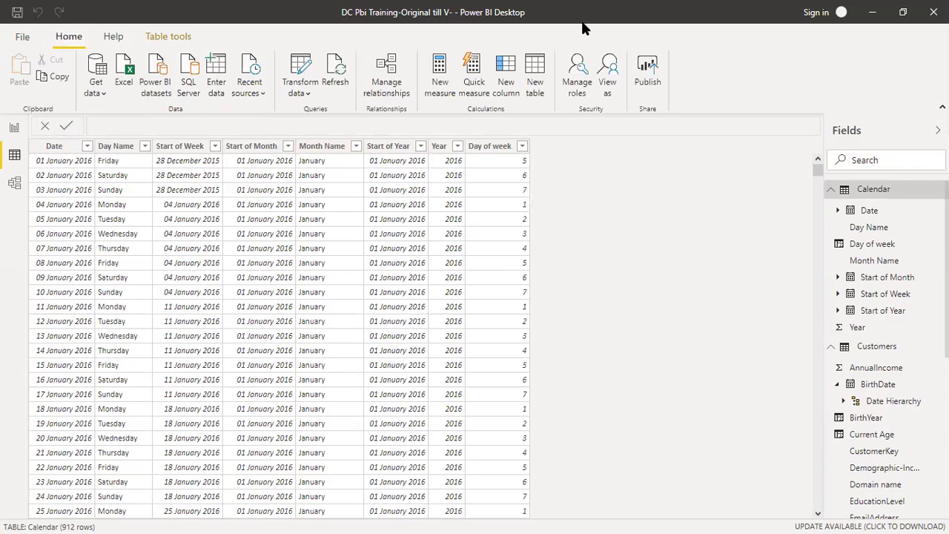
click(506, 69)
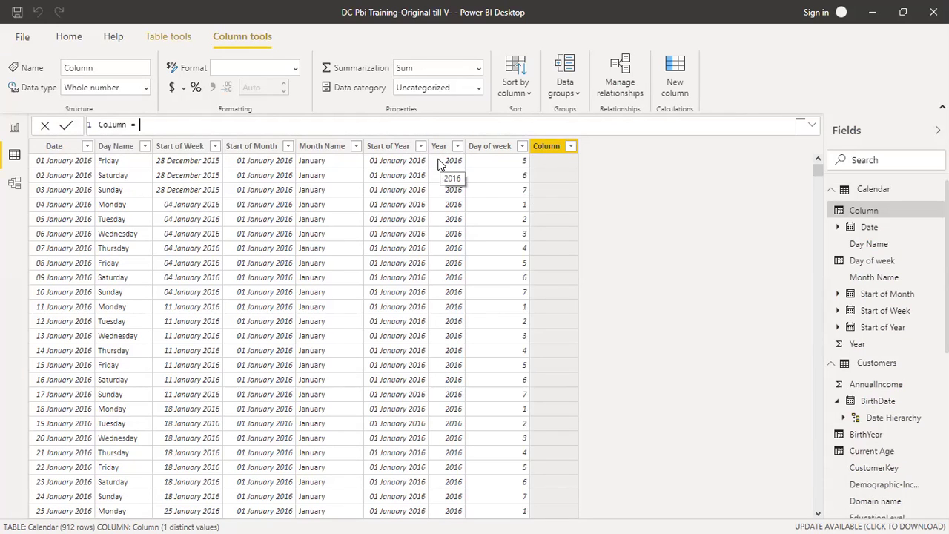
key(Left)
key(Left)
key(Left)
key(shift+Left)
key(shift+Left)
key(shift+Left)
key(shift+Left)
key(shift+Left)
key(shift+Left)
text(wee)
text(kend)
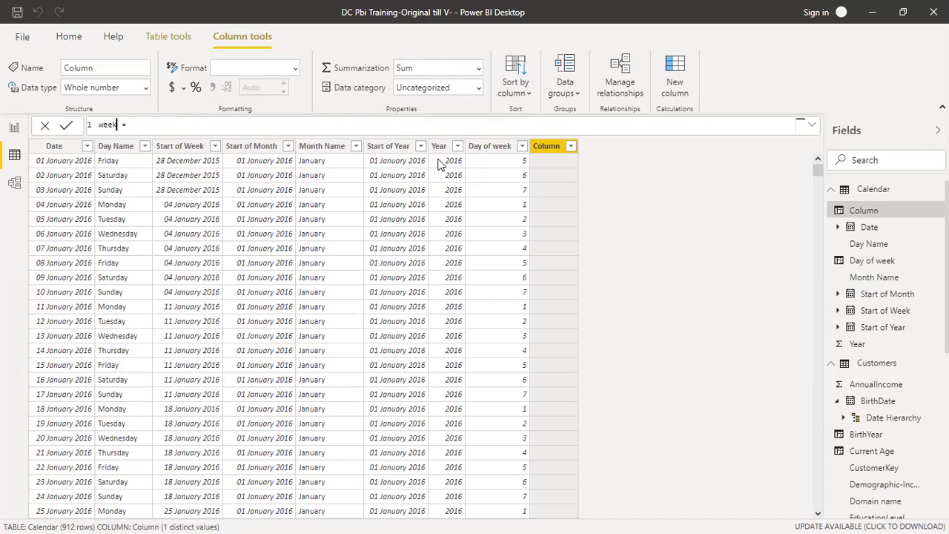
- Capitalise the first letter of the new Calendar column's name so it reads Weekend
key(Left)
key(Left)
key(Left)
key(Left)
key(Left)
key(Left)
key(Left)
key(Delete)
text(W)
- Start the Weekend formula with an IF function and nest an OR function as its logical test
key(Right)
key(Right)
key(Right)
key(Right)
key(Right)
key(Right)
key(Right)
key(Right)
text(if)
key(Tab)
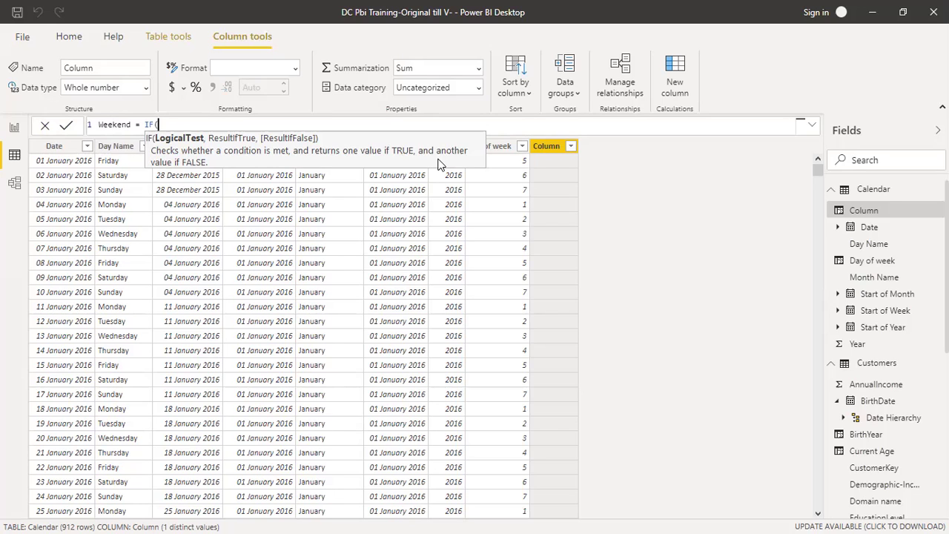
text(or()
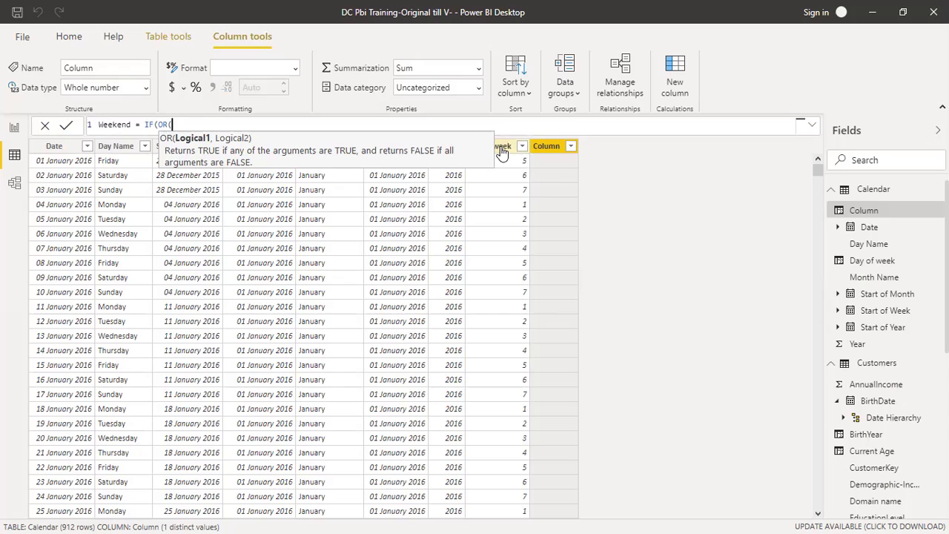
- Supply 'Calendar'[Day of week]=6 and 'Calendar'[Day of week]=7 as the two OR conditions and close the OR function
text(day)
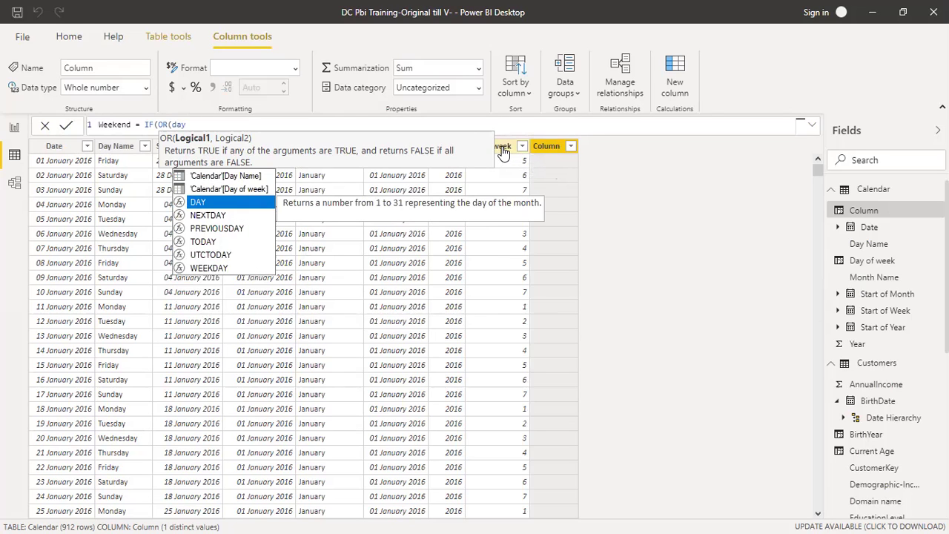
key(Up)
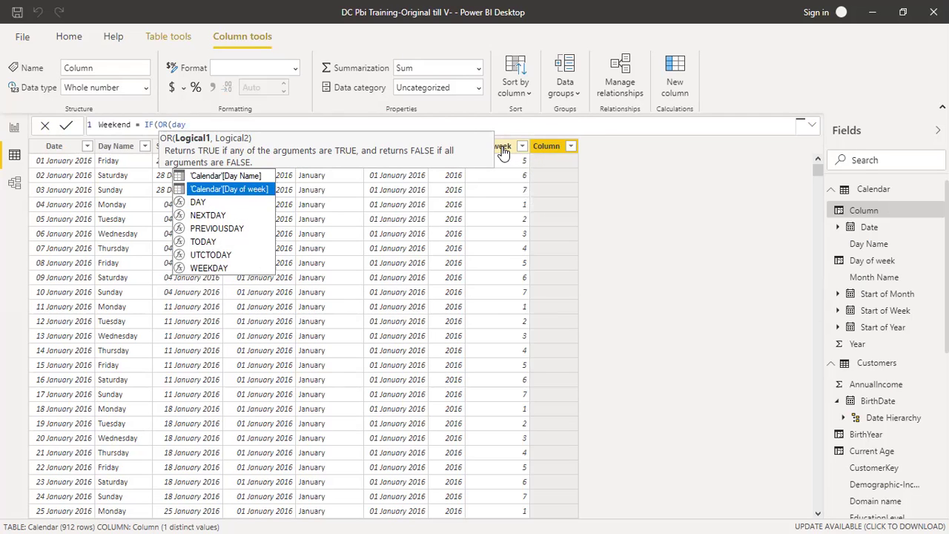
key(Tab)
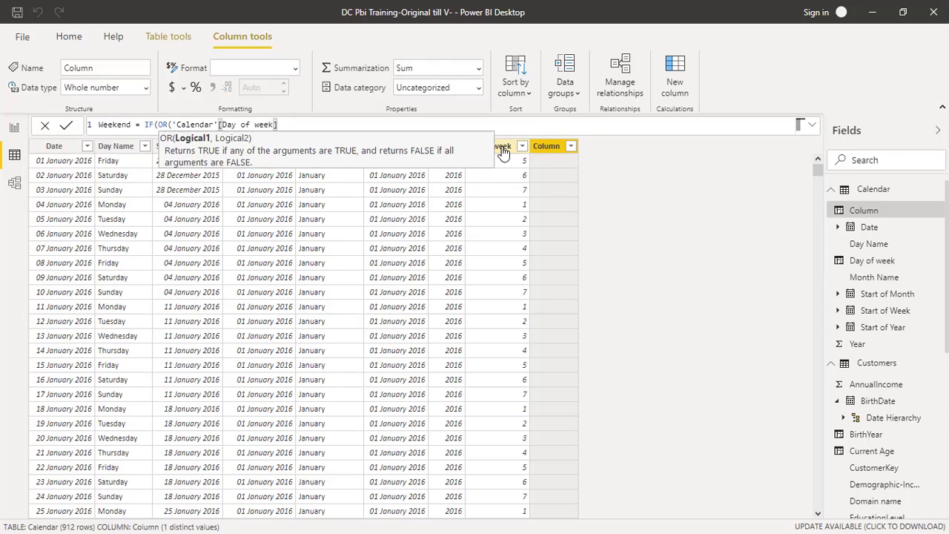
text(=6,)
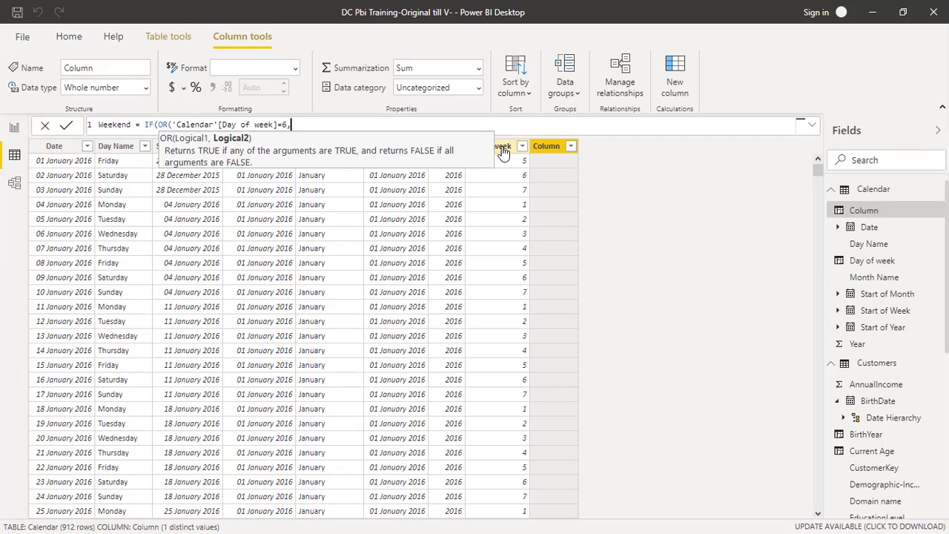
text(day)
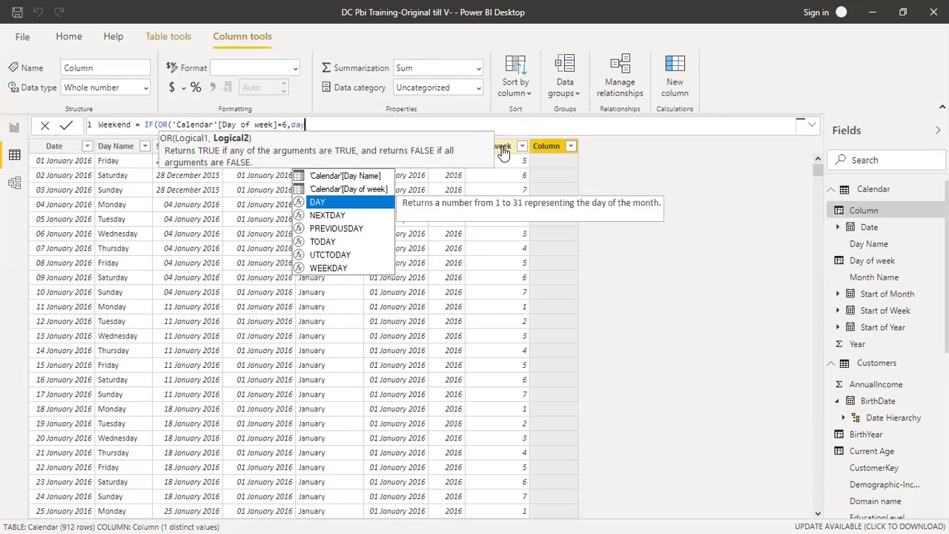
key(Up)
key(Tab)
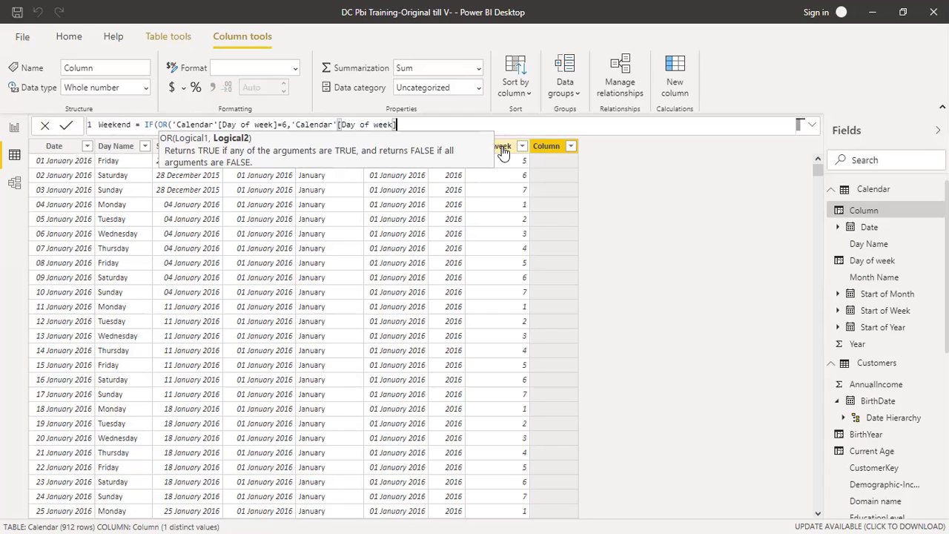
text(=7))
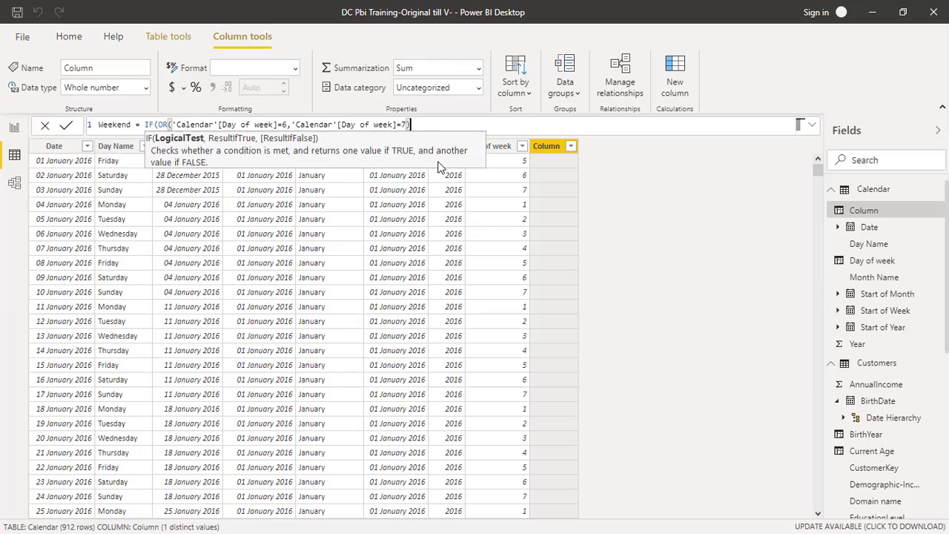
- Return "Weekend" when the test is true and "Weekday" otherwise, close the IF function, and commit the Weekend formula
text(,)
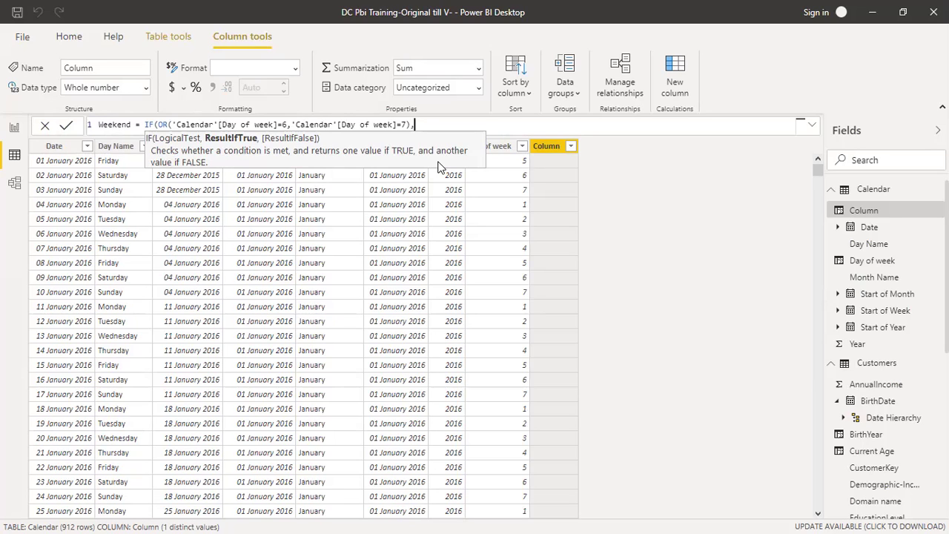
text("Weekend","Weekday"))
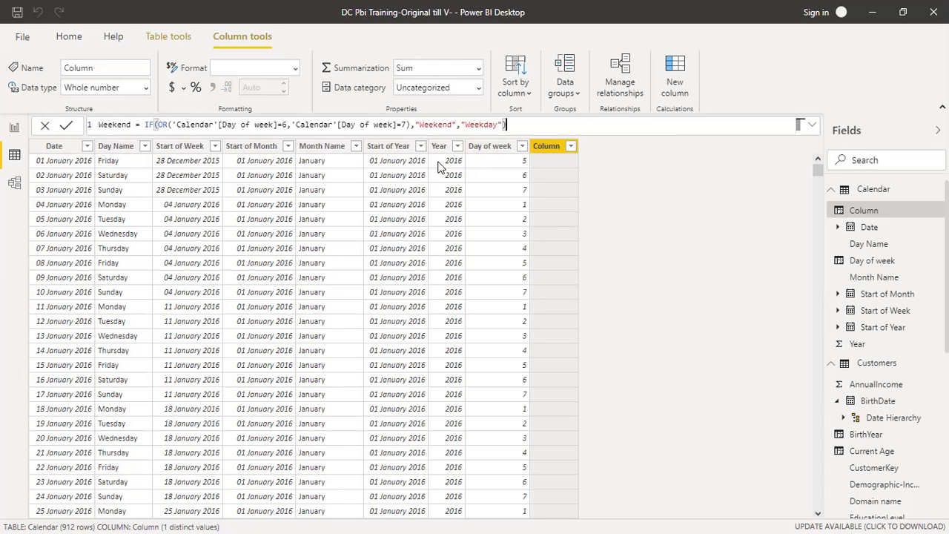
click(67, 128)
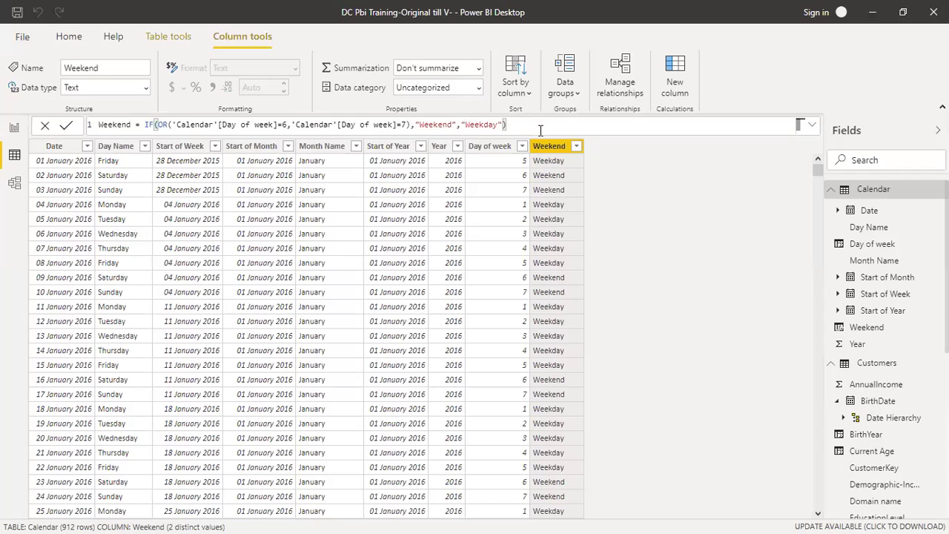
- Copy the entire Weekend formula and add another calculated column to the Calendar table
drag(519, 124, 97, 127)
key(ctrl+c)
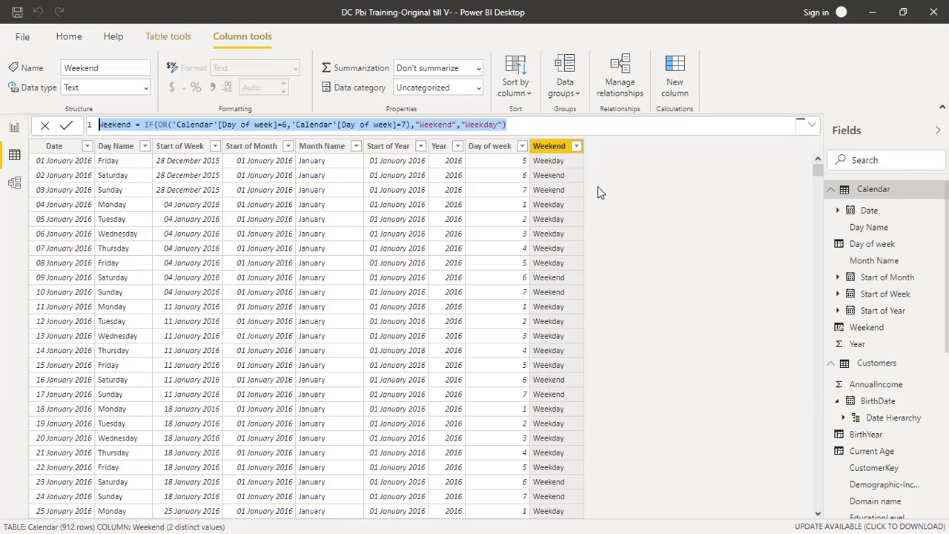
click(74, 37)
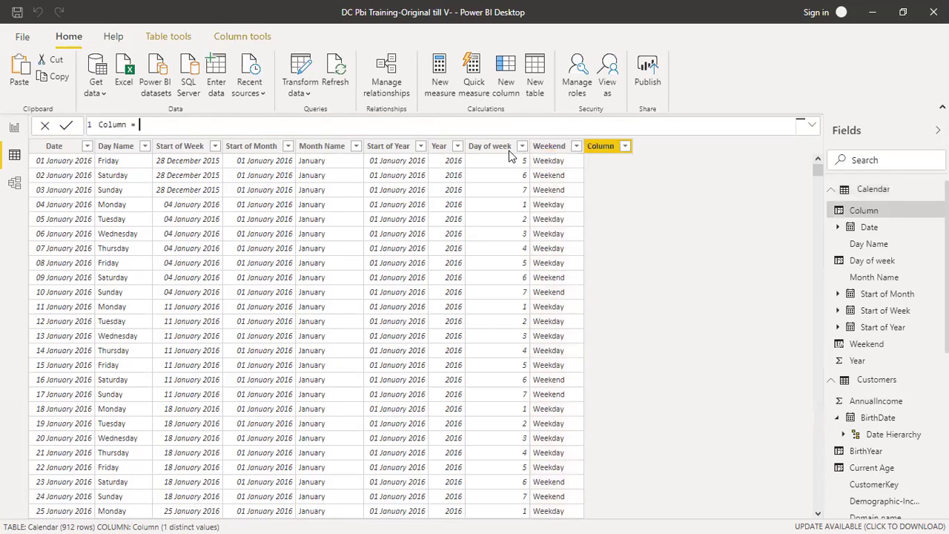
- Replace the new Calendar column's default name with Weekend_Pipe
key(Left)
key(Left)
key(shift+Home)
text(Weekend)
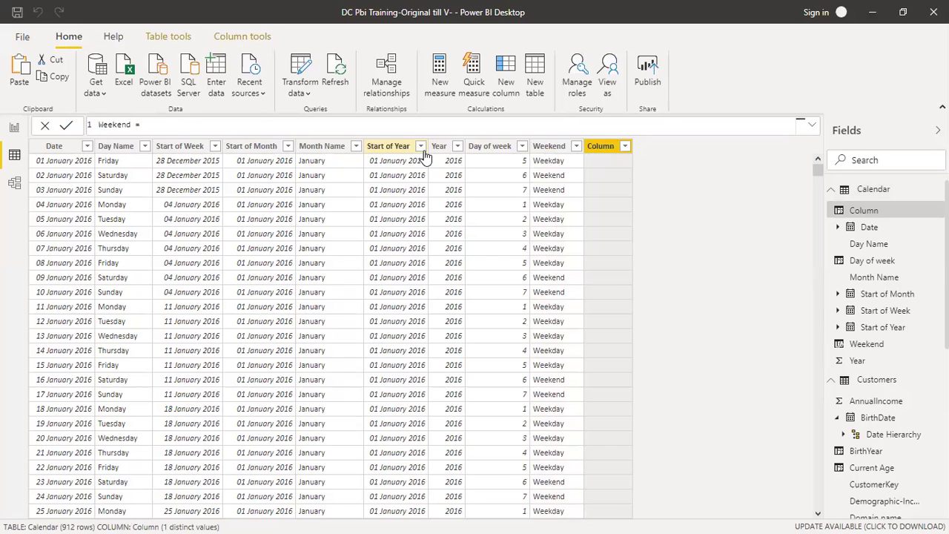
text(1)
key(BackSpace)
text(Pipe)
key(Left)
key(Left)
key(Left)
key(Left)
text(_)
key(Right)
key(Right)
key(Right)
- Paste the copied formula after the equals sign and delete the duplicate "Weekend =" so the expression begins with IF
key(ctrl+v)
key(ctrl+Left)
key(ctrl+Left)
key(ctrl+Left)
key(ctrl+Left)
key(ctrl+Left)
key(ctrl+Left)
key(ctrl+Left)
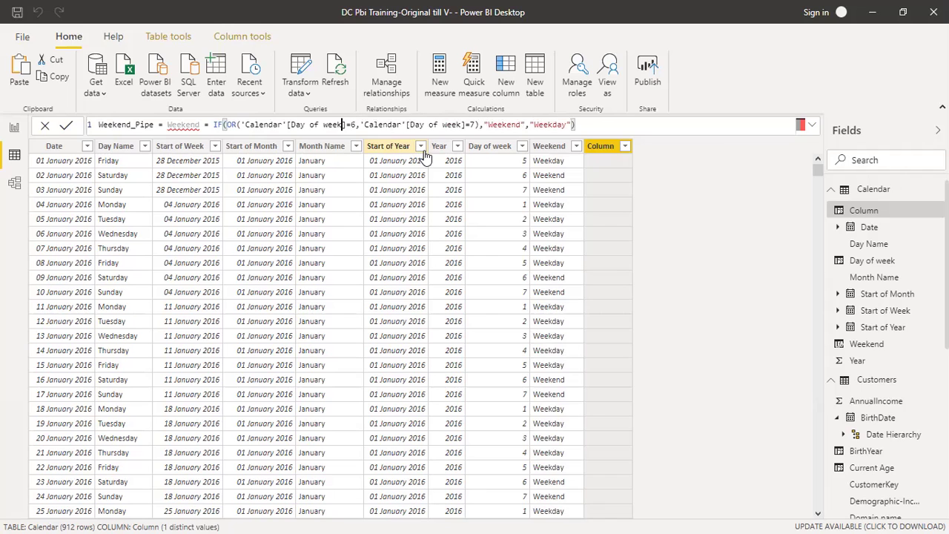
key(ctrl+Left)
key(ctrl+Left)
key(ctrl+Left)
key(ctrl+Left)
key(ctrl+Left)
key(BackSpace)
key(BackSpace)
key(BackSpace)
key(BackSpace)
key(BackSpace)
key(BackSpace)
key(BackSpace)
key(BackSpace)
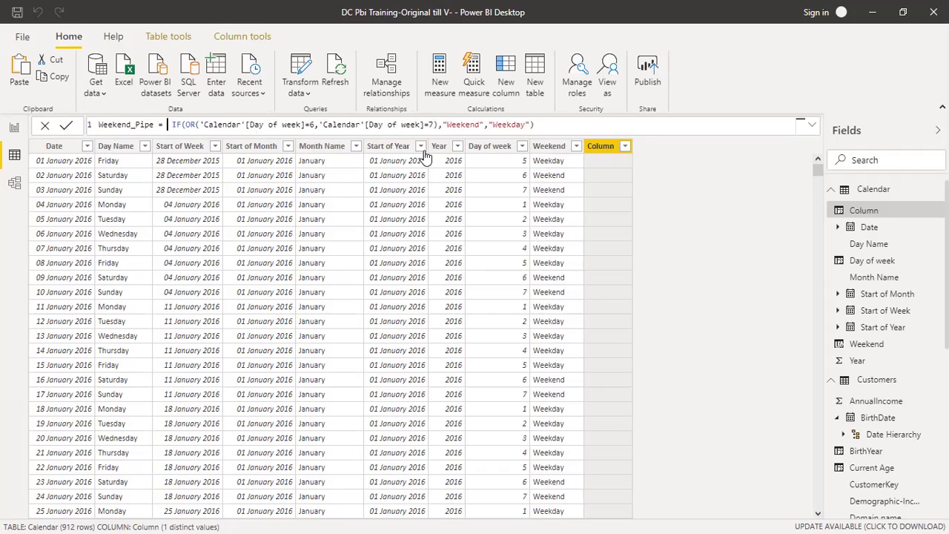
key(BackSpace)
- Remove the OR function name and its opening parenthesis from the Weekend_Pipe formula's IF test
key(Left)
key(Left)
key(Left)
key(Left)
key(Left)
key(Left)
key(Left)
key(Left)
key(Left)
key(Left)
key(Left)
key(Left)
key(Left)
key(Left)
key(Left)
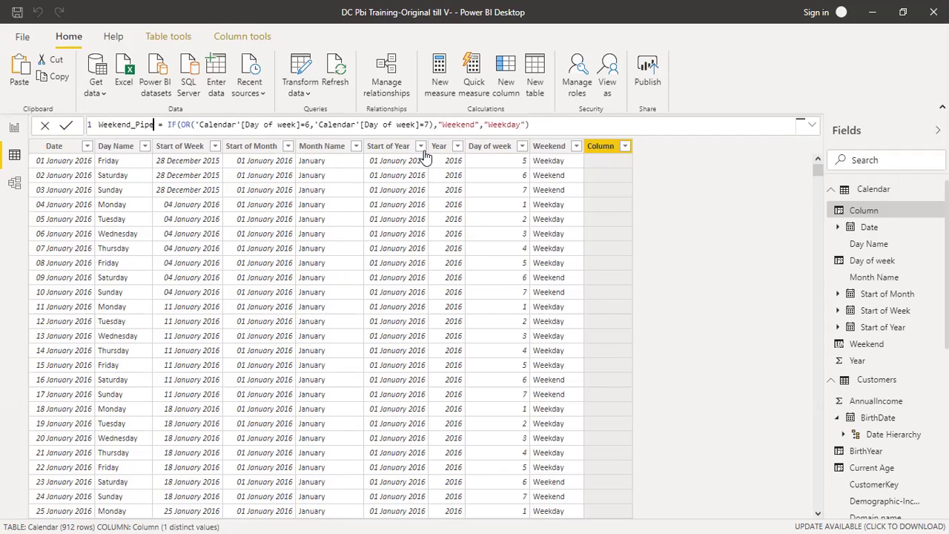
key(Right)
key(Right)
key(Right)
key(Right)
key(Right)
key(Right)
key(Right)
key(Right)
key(Right)
key(Right)
key(Right)
key(Right)
key(Right)
key(Right)
key(Right)
key(Left)
key(Right)
key(Right)
key(Right)
key(Right)
key(Right)
key(BackSpace)
key(BackSpace)
key(BackSpace)
- Replace the comma between the two Day of week conditions with the || operator
key(Right)
key(Right)
key(Right)
key(Right)
key(Right)
key(Right)
key(Right)
key(Right)
key(Right)
key(Right)
key(Right)
key(Right)
key(Right)
key(Right)
key(Right)
key(Right)
key(Right)
key(Right)
key(Right)
key(Right)
key(Right)
key(Right)
key(Right)
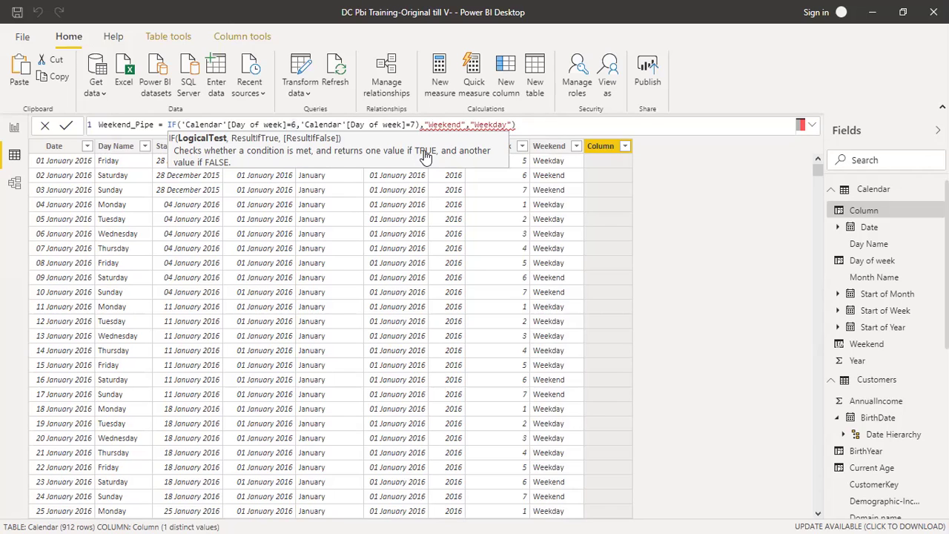
key(Right)
key(Right)
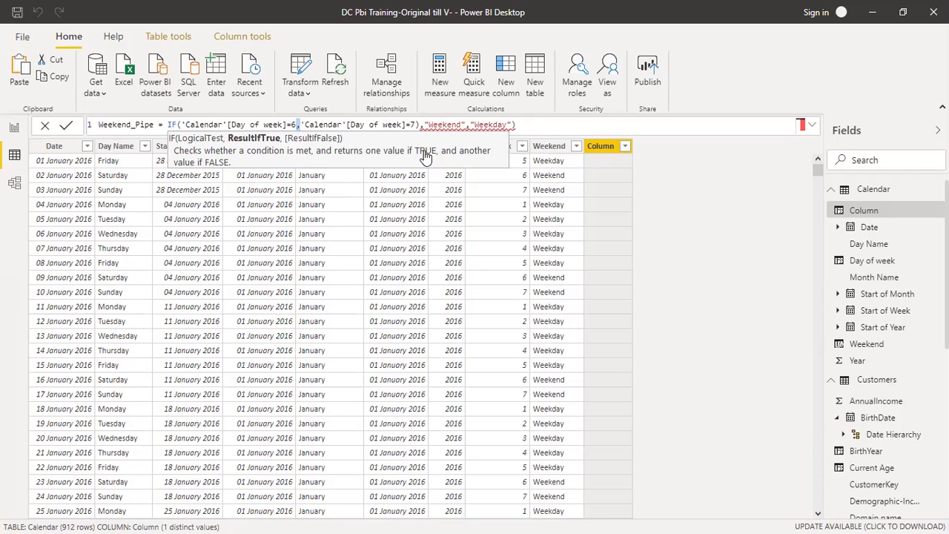
key(BackSpace)
text(||)
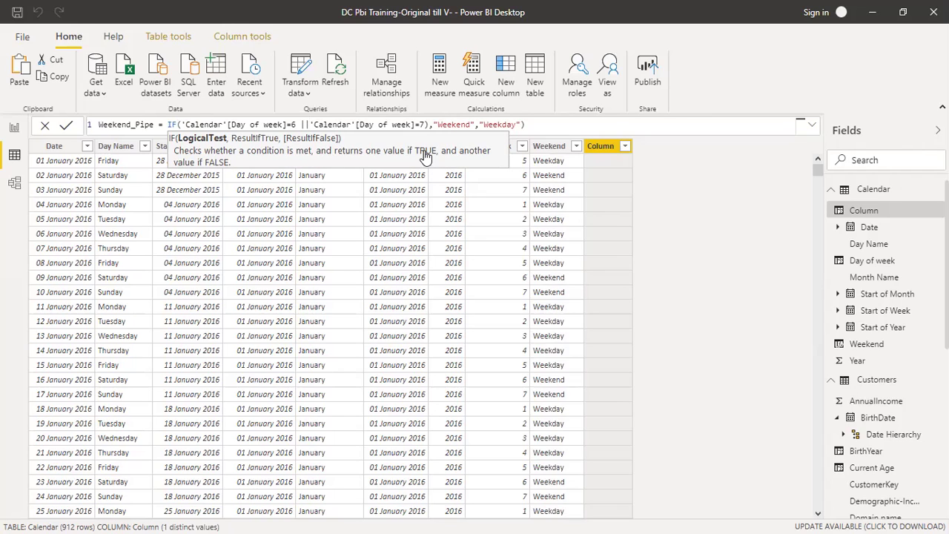
key(Right)
key(Right)
key(Right)
key(Right)
key(Right)
key(Right)
key(Right)
key(Right)
key(Right)
key(Right)
key(Right)
key(Right)
key(Right)
key(Right)
key(Right)
key(Right)
key(Right)
key(Right)
key(Right)
key(Right)
key(Left)
key(Left)
key(Left)
key(Left)
key(Left)
key(Left)
key(Left)
key(Left)
key(Left)
key(Left)
key(Left)
key(Left)
key(Left)
key(Left)
key(Left)
key(Left)
key(Left)
key(Left)
key(Left)
key(Left)
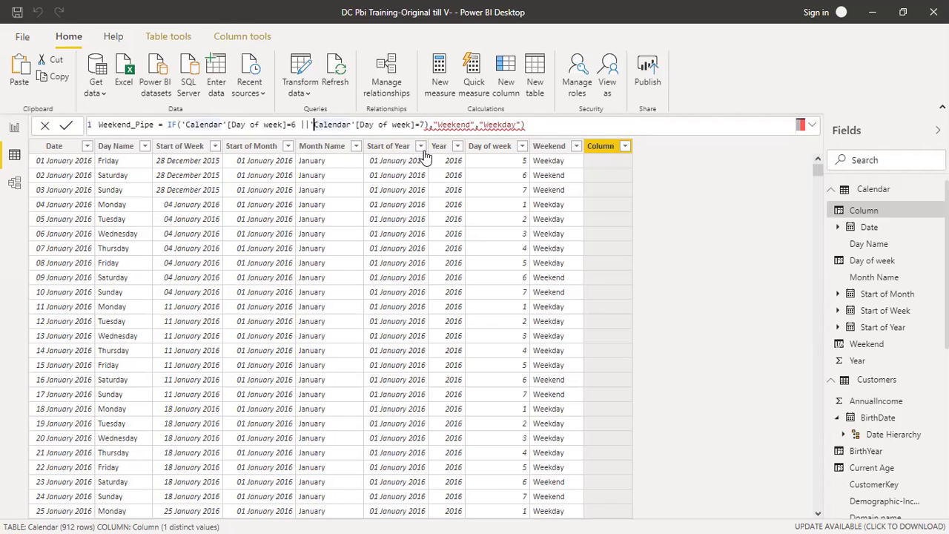
- Delete the opening single quote in front of each of the two Calendar references in the Weekend_Pipe formula
text(')
key(Right)
key(Right)
key(Right)
key(Right)
key(Right)
key(Right)
key(Right)
key(Right)
key(Right)
key(Right)
key(Right)
key(Right)
key(Right)
key(Right)
key(Right)
key(Right)
key(Right)
key(Right)
key(Right)
key(Right)
key(Right)
key(Right)
key(Right)
key(Right)
key(Right)
key(Right)
key(Right)
key(Right)
key(Right)
key(Right)
key(Right)
key(Right)
key(Left)
key(Left)
key(Left)
key(Left)
key(Left)
key(Left)
key(Left)
key(Left)
key(Left)
key(Left)
key(Left)
key(Left)
key(Left)
key(Left)
key(Left)
key(Left)
key(Left)
key(Left)
key(Left)
key(Left)
key(Left)
key(Left)
key(Left)
key(Left)
key(Left)
key(Left)
key(Left)
key(Left)
key(Left)
key(Left)
key(Left)
key(Left)
key(Left)
key(Left)
key(Left)
key(Left)
key(Left)
key(Left)
key(Left)
key(Left)
key(Right)
key(Delete)
key(Right)
key(Right)
key(Right)
key(Right)
key(Right)
key(Right)
key(Right)
key(Right)
key(Right)
key(Right)
key(Right)
key(Right)
key(Right)
key(Right)
key(Right)
key(Right)
key(Right)
key(Right)
key(Right)
key(Right)
key(Right)
key(Right)
key(Right)
key(Delete)
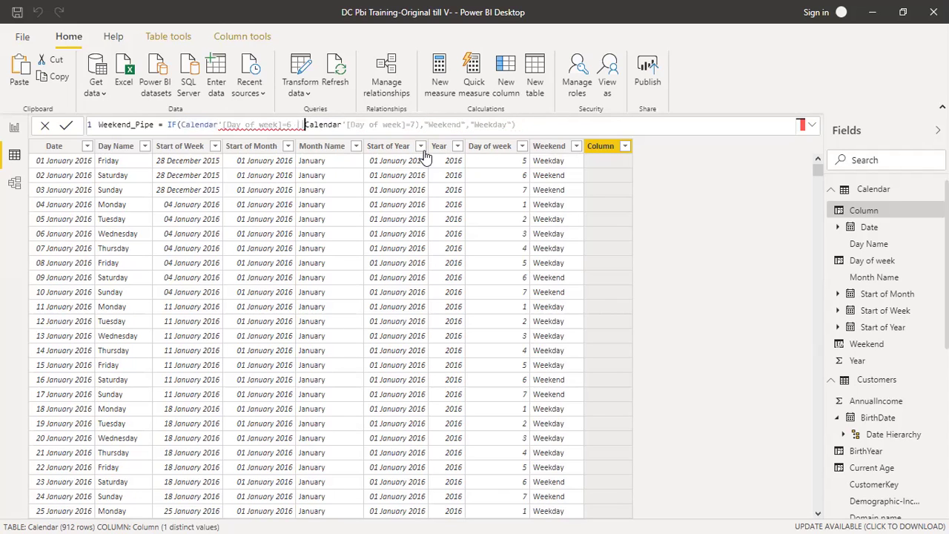
- Remove the closing quote after the first Calendar reference and insert the suggested 'Calendar'[Day of week] column there
key(Left)
key(Left)
key(Left)
key(Left)
key(Left)
key(Left)
key(Left)
key(Left)
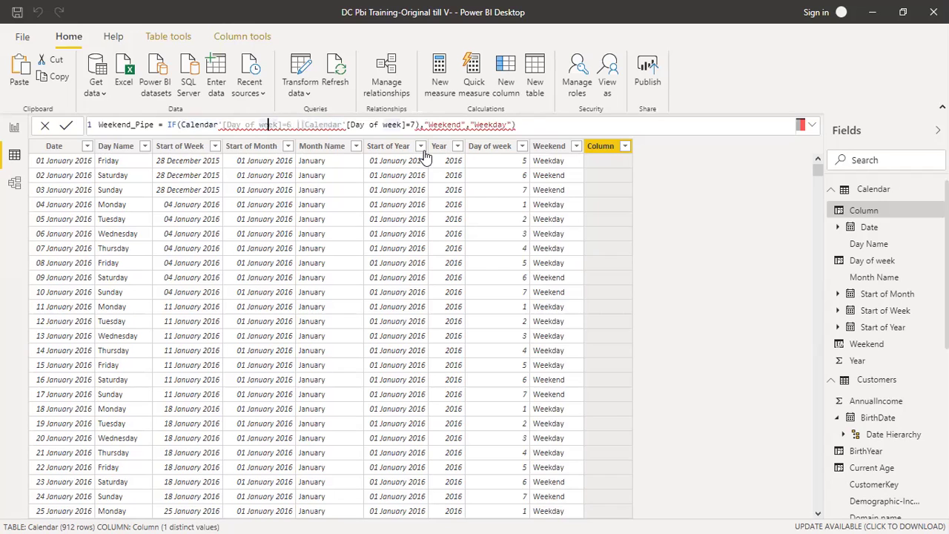
key(Left)
key(Left)
key(Left)
key(Left)
key(Left)
key(Left)
key(Left)
key(Left)
key(Left)
key(Left)
key(BackSpace)
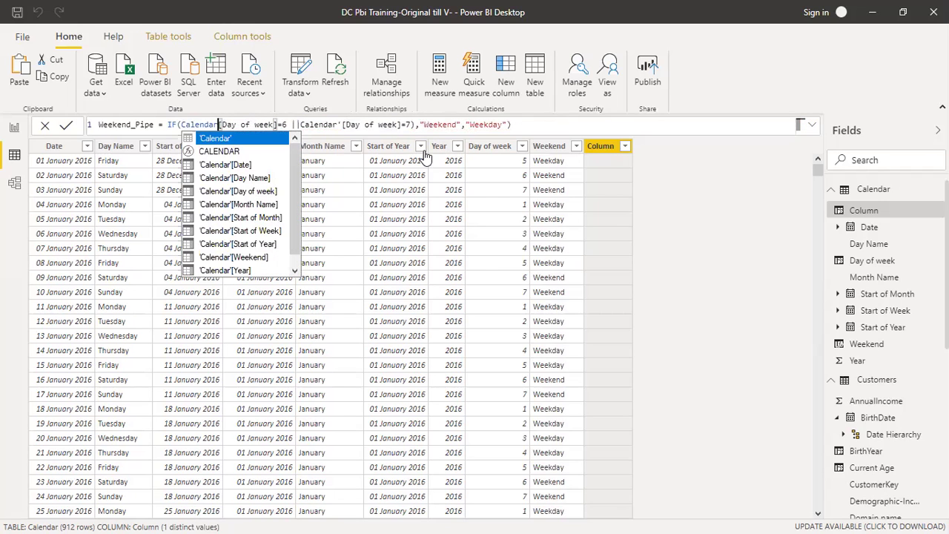
key(Down)
key(Down)
key(Down)
key(Down)
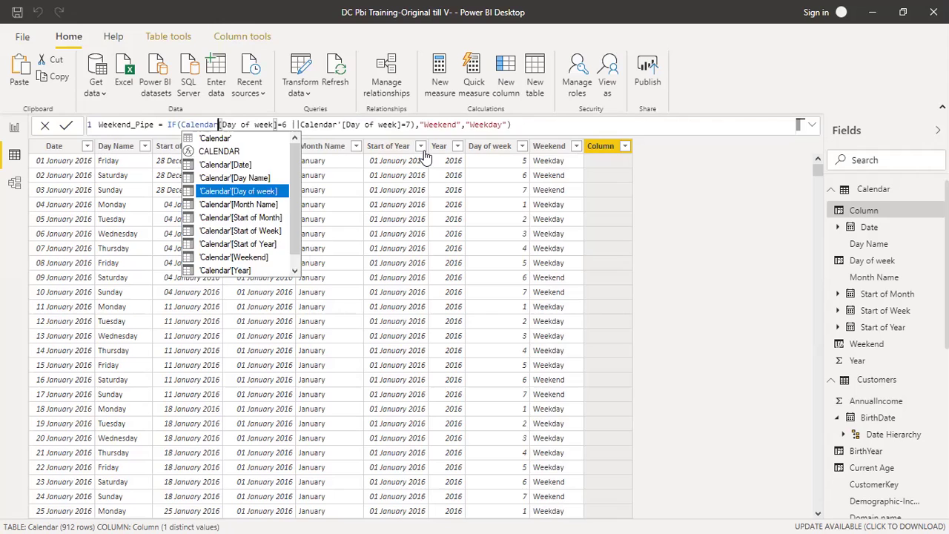
key(Tab)
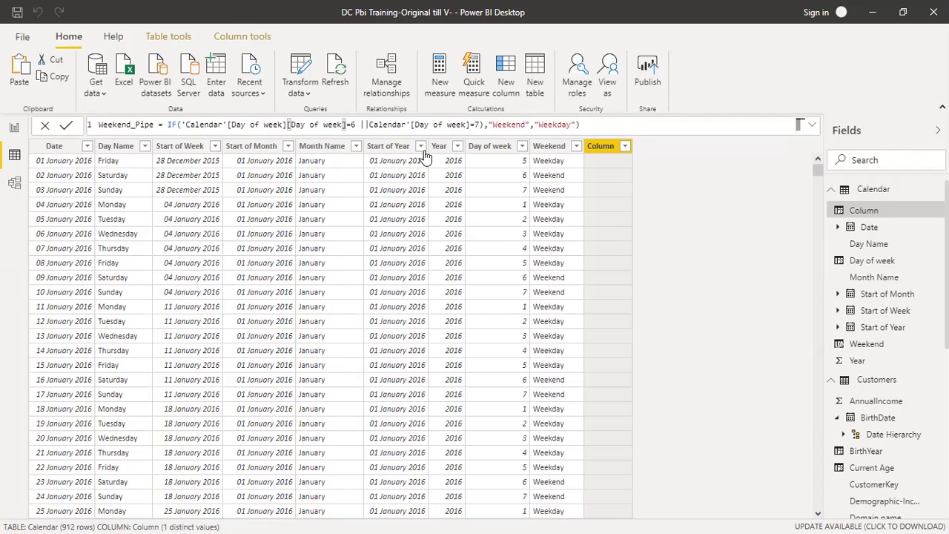
- Replace the condition after the || operator in the Weekend_Pipe formula with the suggested 'Calendar'[Day of week] column
key(Right)
key(Right)
key(Right)
key(Right)
key(Right)
key(Right)
key(Right)
key(Right)
key(Right)
key(Right)
key(Right)
key(Right)
key(Right)
key(Right)
key(Right)
key(Right)
key(Right)
key(Right)
key(Right)
key(Right)
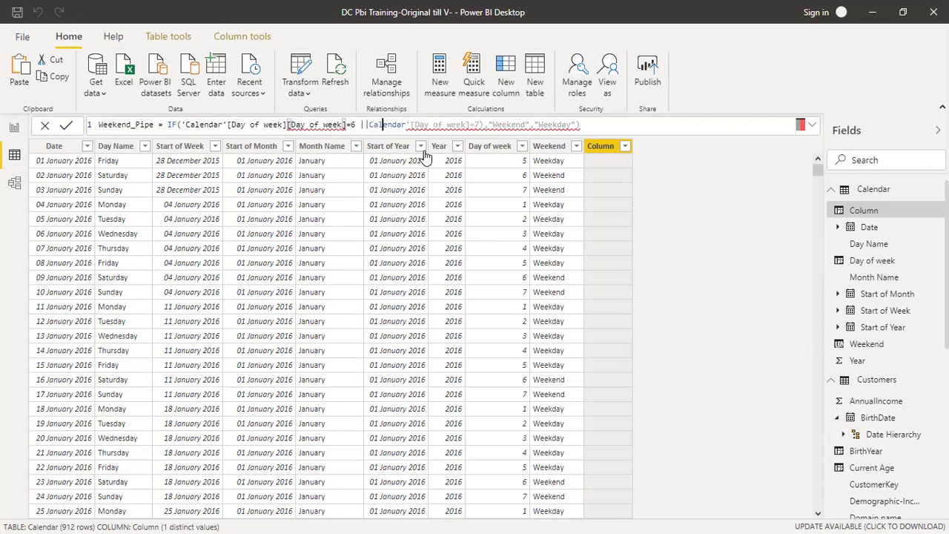
key(Left)
key(Left)
key(Left)
key(Left)
key(Left)
key(Left)
key(Left)
key(Left)
key(Left)
key(Left)
key(Left)
key(Left)
key(shift+Right)
key(shift+Right)
key(shift+Right)
key(shift+Right)
key(shift+Right)
key(shift+Right)
key(shift+Right)
key(shift+Right)
key(shift+Right)
key(shift+Right)
key(shift+Right)
key(shift+Right)
key(shift+Right)
key(shift+Right)
key(shift+Right)
key(shift+Right)
key(shift+Right)
key(shift+Right)
key(shift+Right)
key(shift+Right)
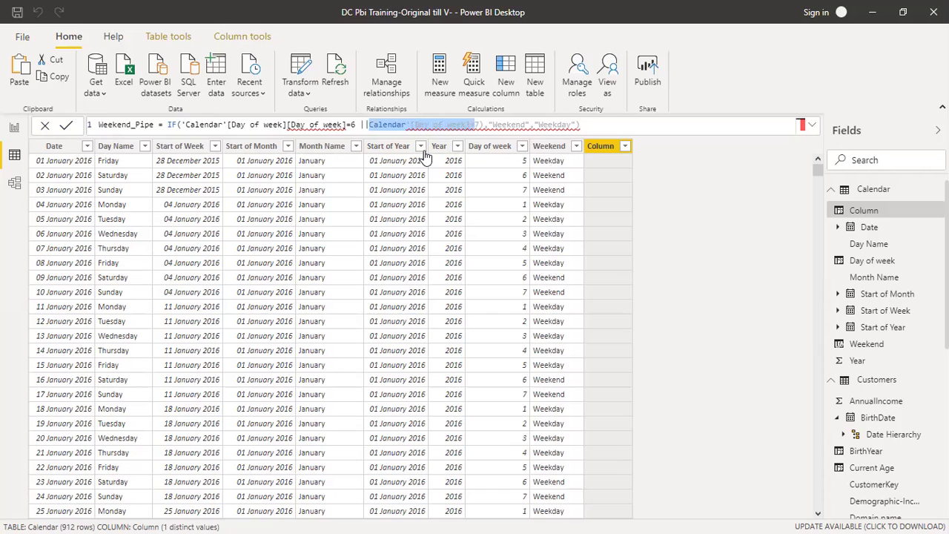
key(shift+Right)
text(dayof)
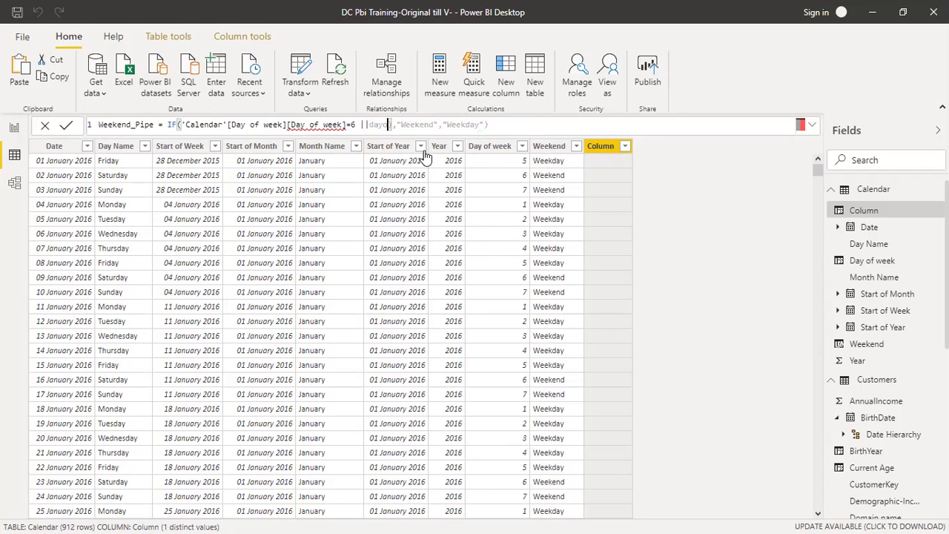
key(BackSpace)
key(BackSpace)
key(BackSpace)
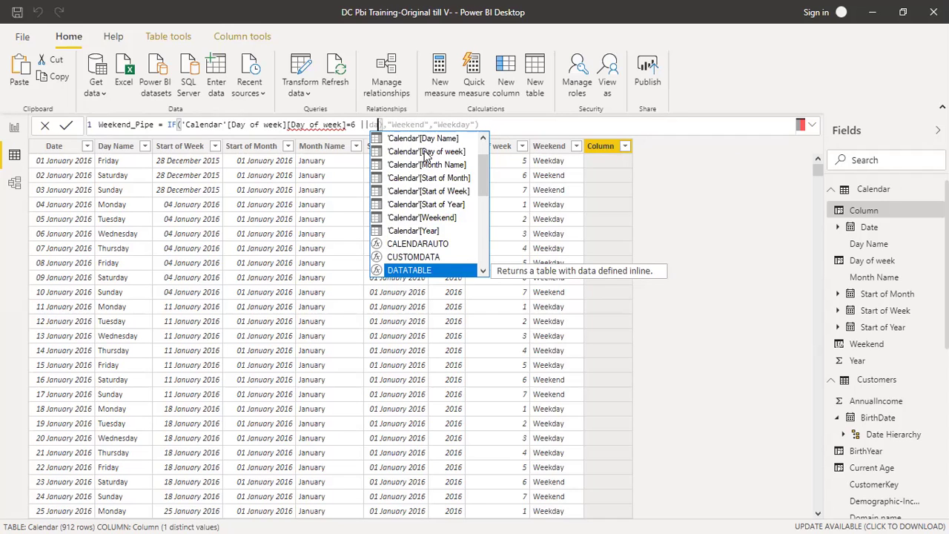
text(y)
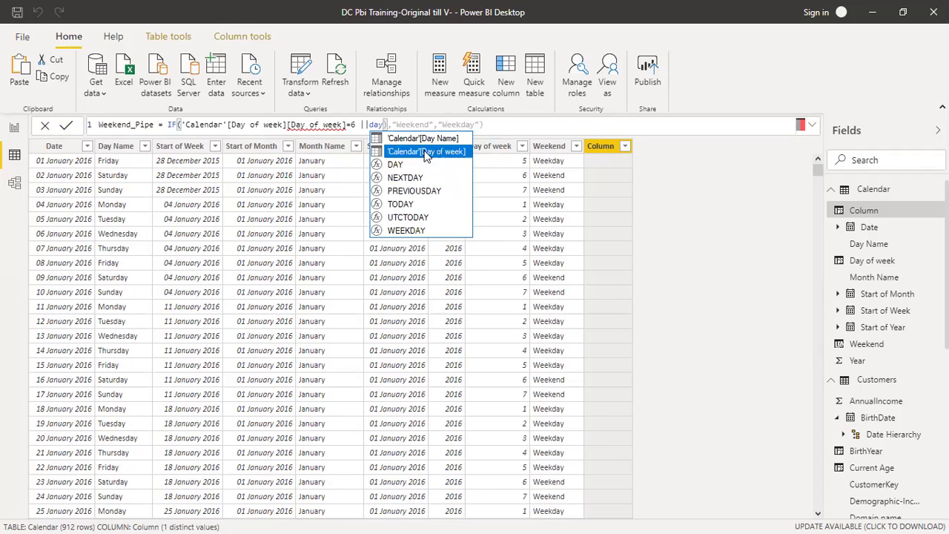
click(426, 152)
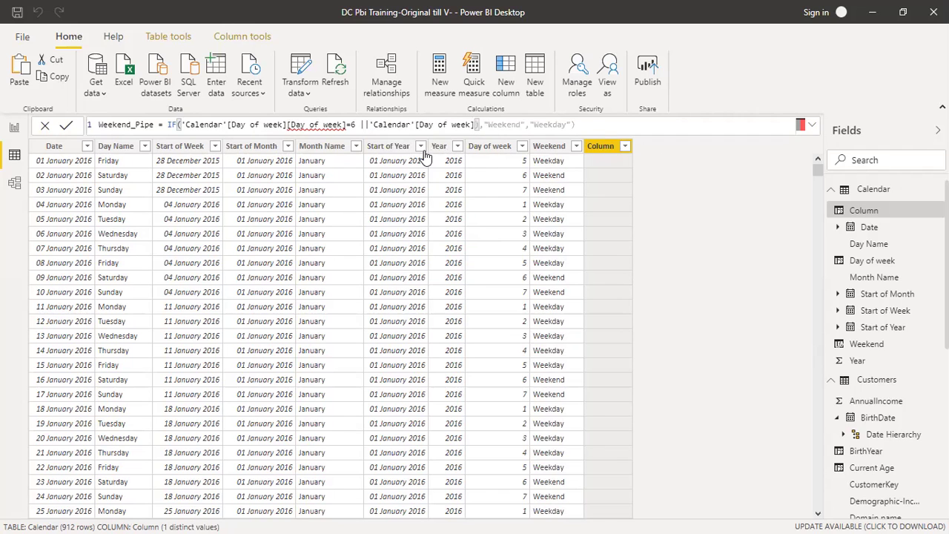
- Delete the duplicate [Day of week] reference from the first condition of the Weekend_Pipe formula
key(BackSpace)
key(BackSpace)
key(BackSpace)
key(BackSpace)
key(BackSpace)
key(BackSpace)
key(BackSpace)
key(BackSpace)
key(BackSpace)
key(BackSpace)
key(BackSpace)
key(BackSpace)
key(BackSpace)
key(BackSpace)
- Complete the second Day of week condition in the Weekend_Pipe formula with =7
key(Right)
key(Right)
key(Right)
key(Right)
key(Right)
key(Right)
key(Right)
key(Right)
key(Right)
key(Right)
key(Right)
key(Right)
key(Right)
key(Right)
key(Right)
key(Right)
key(Right)
key(Right)
key(Right)
key(Right)
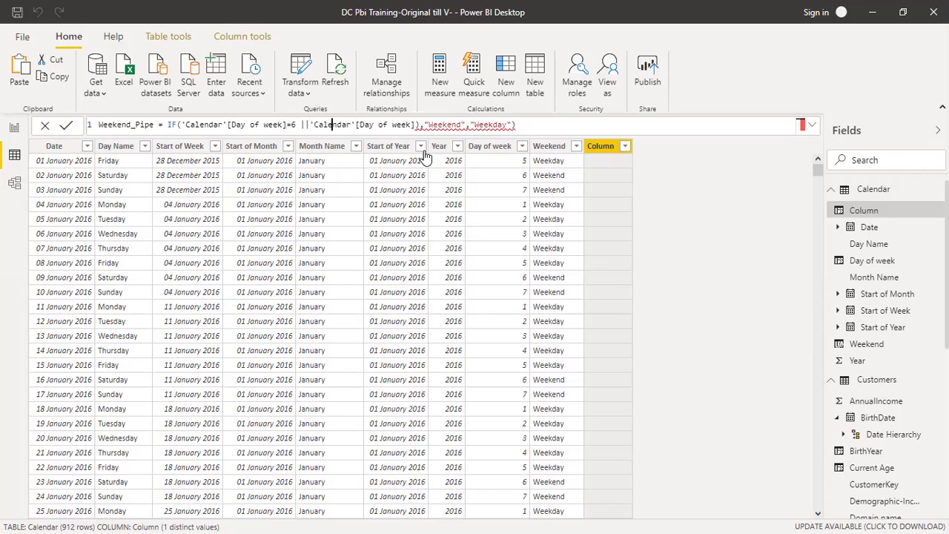
key(Right)
key(Right)
key(Right)
key(Right)
key(Right)
key(Right)
key(Right)
key(Right)
key(Right)
key(Right)
key(Right)
key(Left)
key(Left)
key(Left)
key(Left)
key(Left)
key(Left)
key(Left)
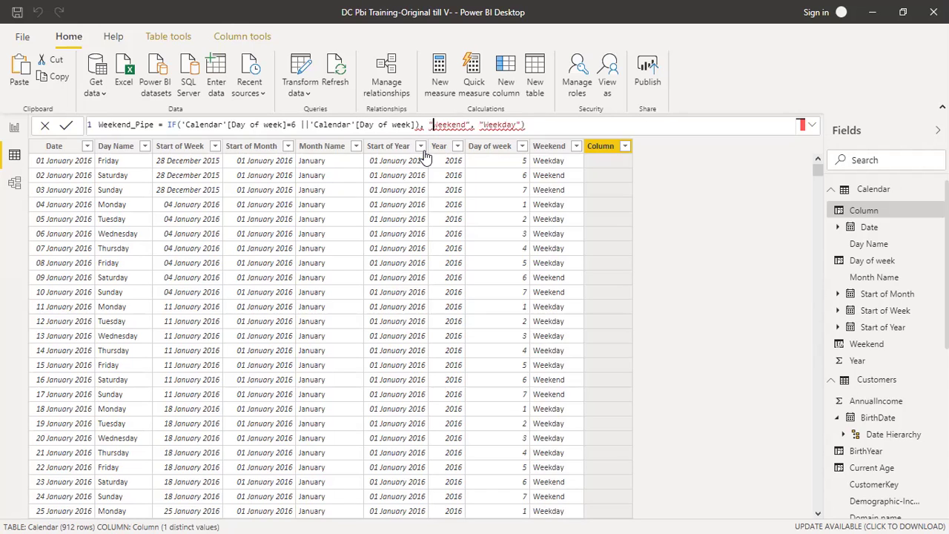
key(Left)
text(=)
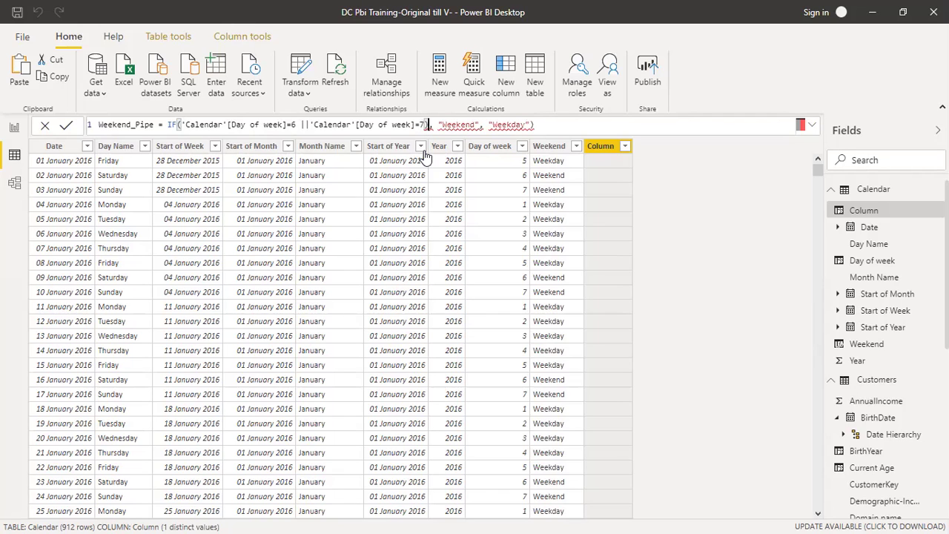
- Remove the extra closing parenthesis after =7 and change the IF results to "WeekendPipe" and "WeekdayPipe"
key(Left)
key(Left)
key(BackSpace)
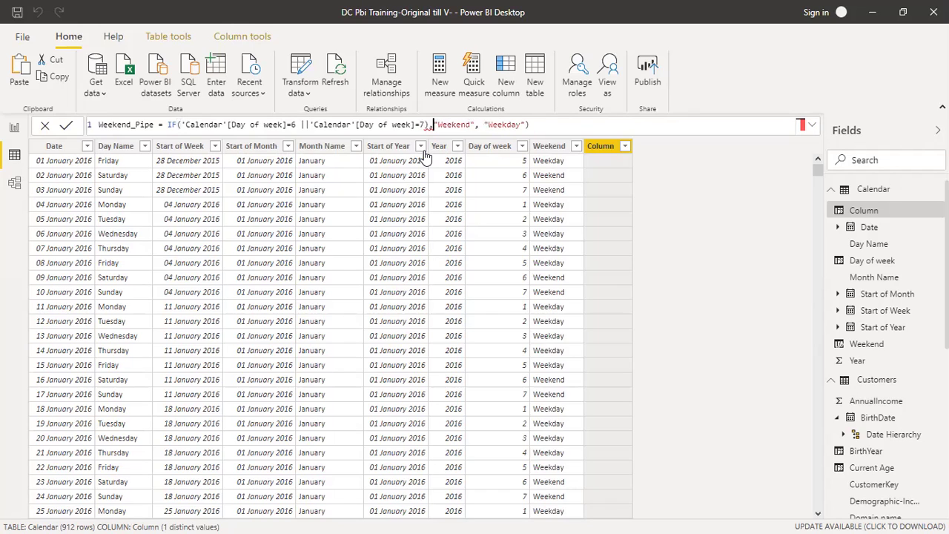
key(Right)
key(Right)
key(Right)
key(Right)
key(Right)
key(Right)
key(Right)
key(Right)
key(Right)
key(Right)
key(Right)
key(Right)
key(Right)
key(Right)
key(Right)
key(Right)
key(Right)
key(Right)
key(Right)
key(Right)
key(BackSpace)
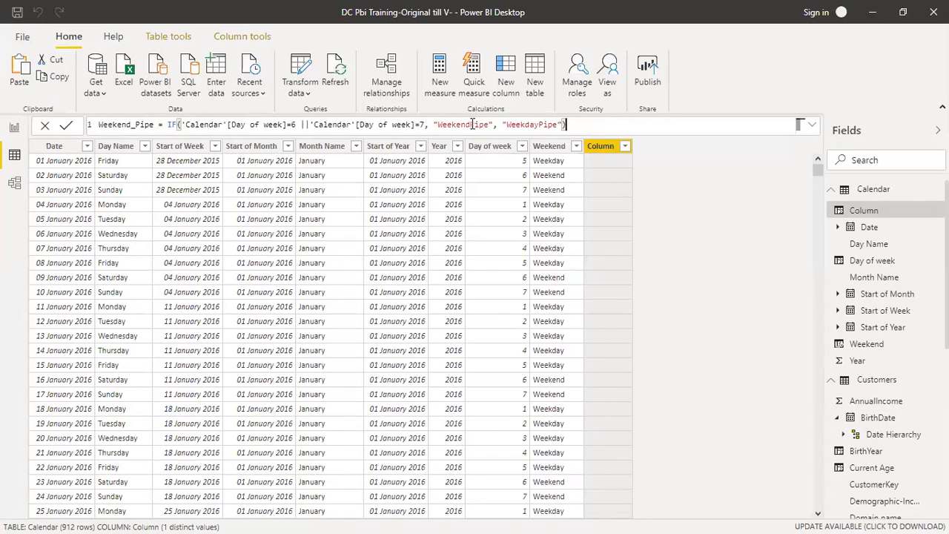
- Commit the Weekend_Pipe formula to calculate the column in the Calendar table
drag(469, 125, 489, 125)
click(571, 126)
click(604, 208)
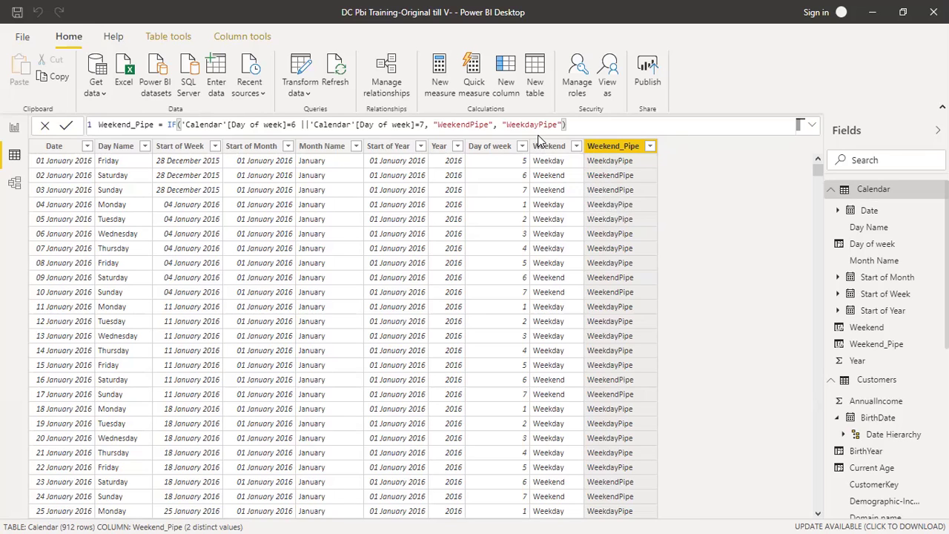
- Examine the two Day of week conditions joined by the || operator in the Weekend_Pipe formula
click(179, 124)
drag(186, 125, 424, 125)
click(303, 124)
text(||)
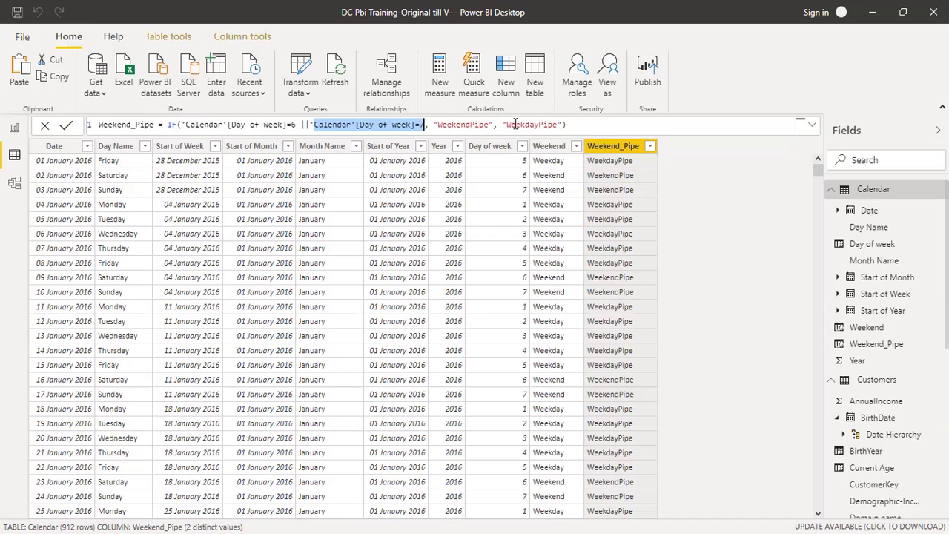
click(596, 126)
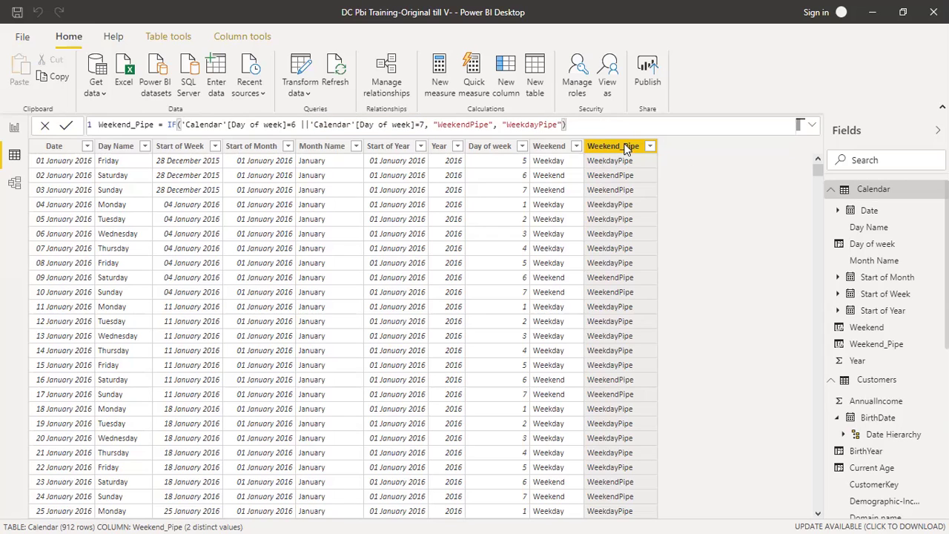
- Save the report
click(22, 37)
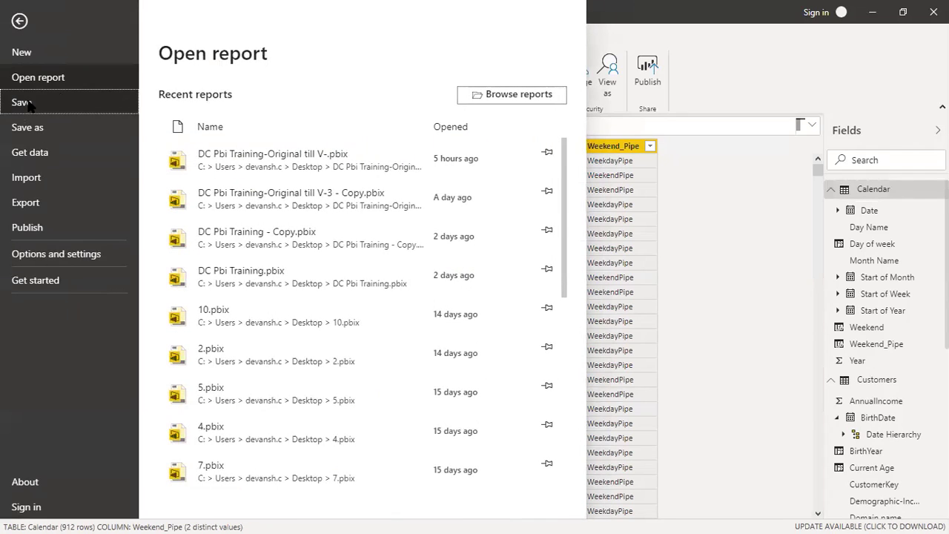
click(22, 102)
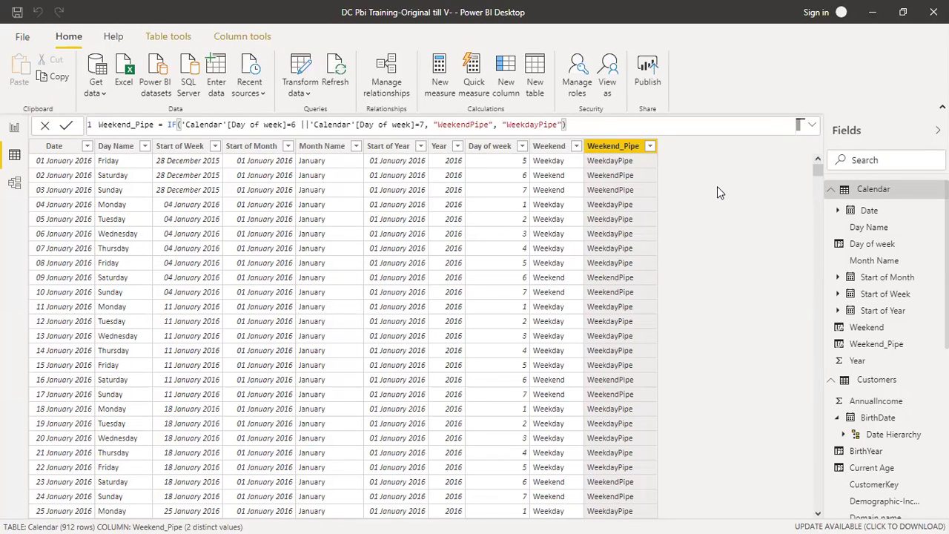
- Switch to the Customers table and add a new calculated column after Parents
click(864, 385)
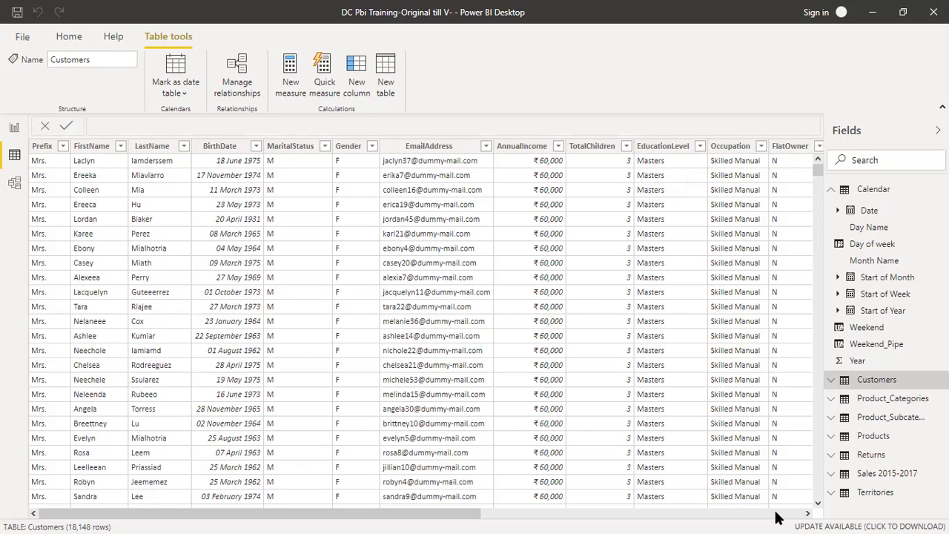
click(808, 513)
click(808, 514)
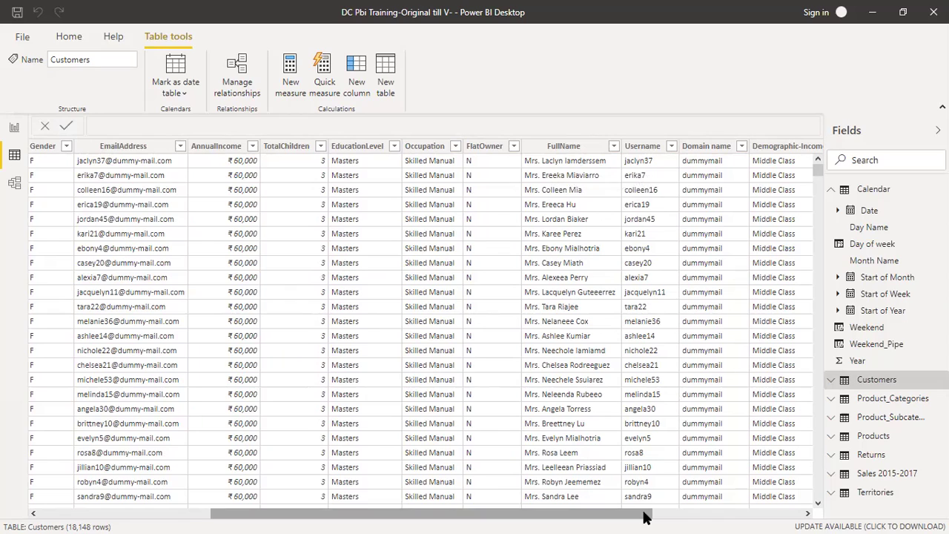
drag(646, 514, 811, 509)
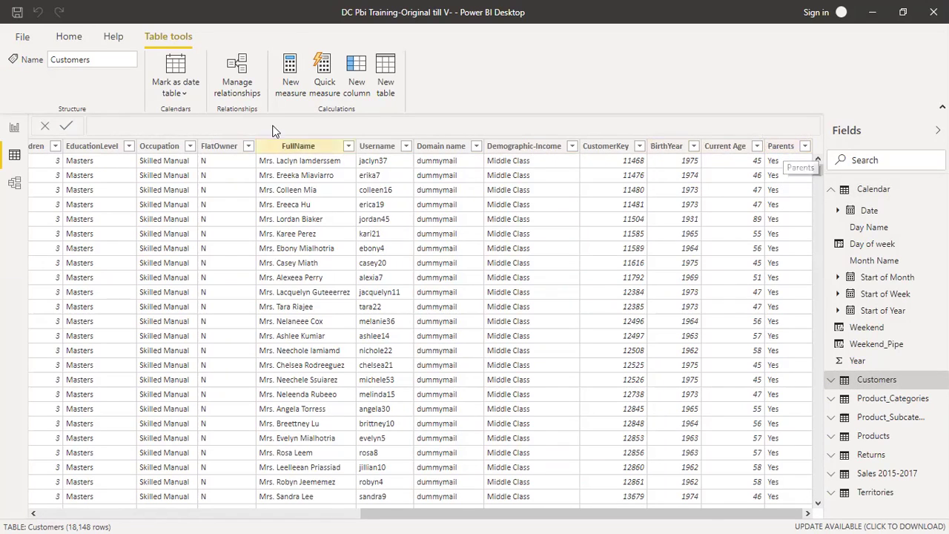
click(72, 42)
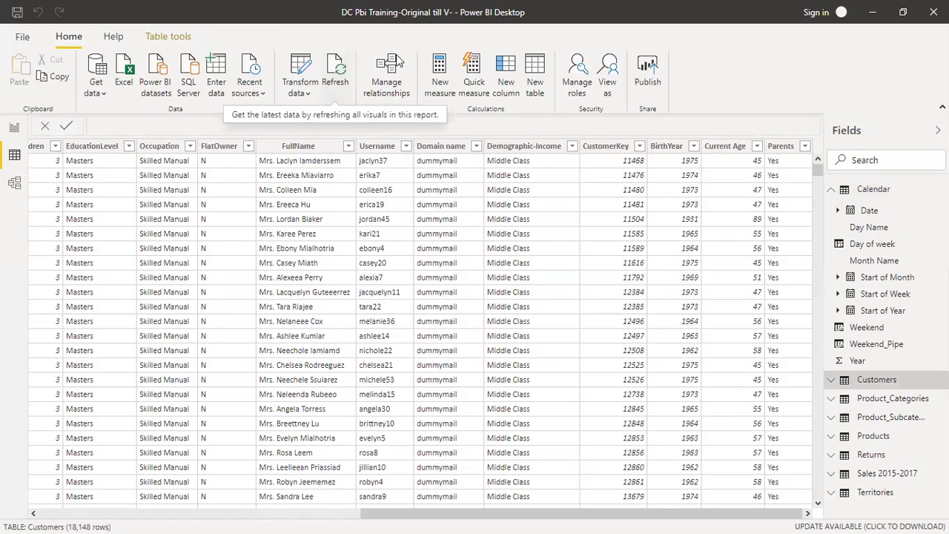
click(505, 83)
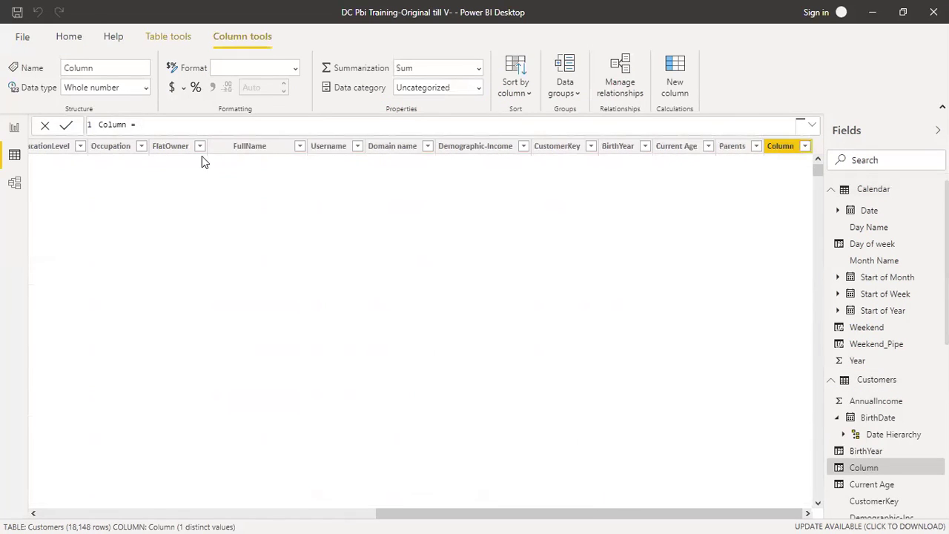
- Name the new Customers calculated column FullNameCC in its formula
key(Left)
key(Left)
key(Left)
key(Left)
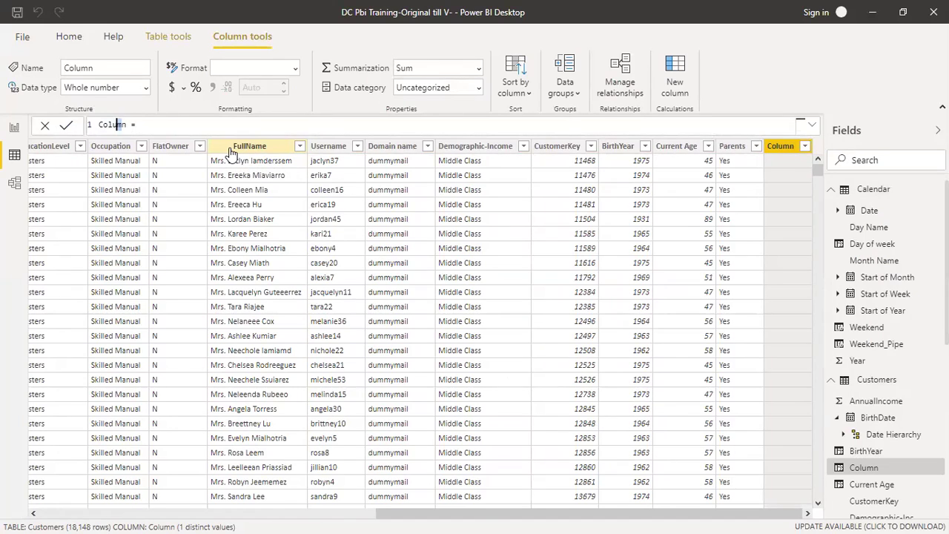
key(shift+Left)
key(shift+Left)
key(shift+Left)
key(shift+Left)
key(shift+Left)
key(shift+Left)
text(FullNameCC)
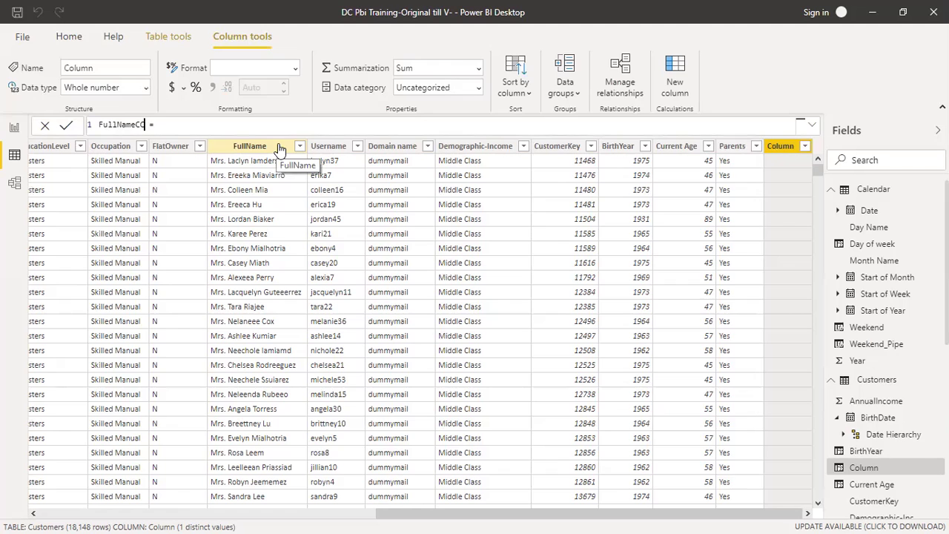
- Begin the FullNameCC expression with Customers[Prefix] followed by the & operator
key(Right)
key(Right)
key(Right)
text(pre)
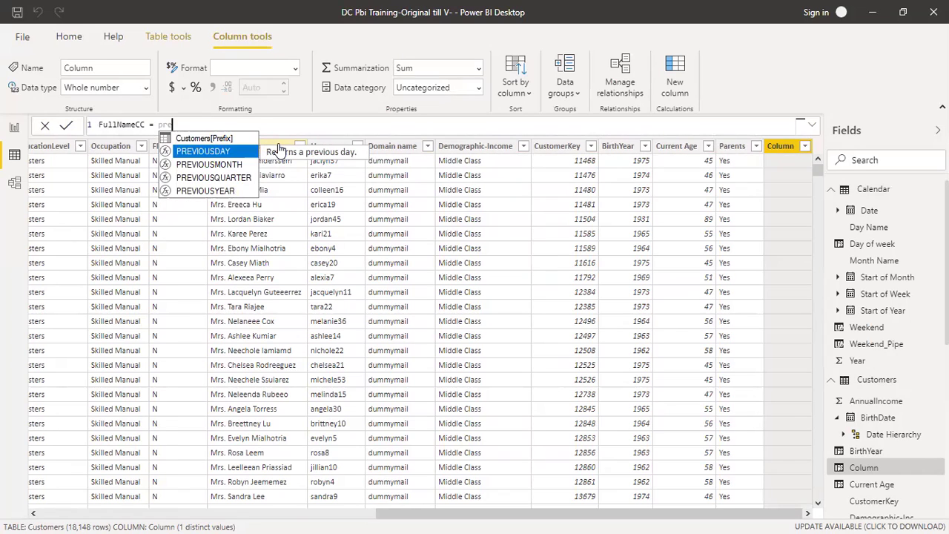
key(Up)
key(Tab)
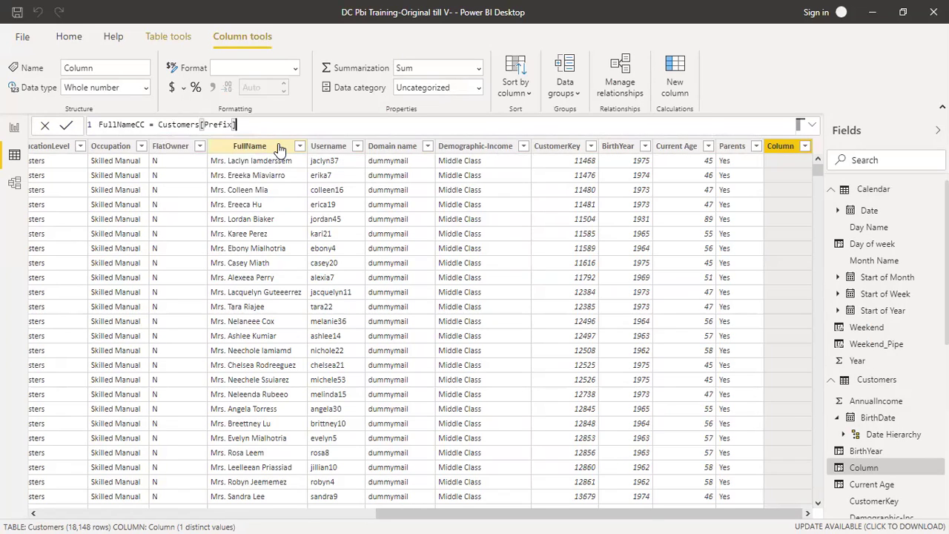
text(&)
text(full)
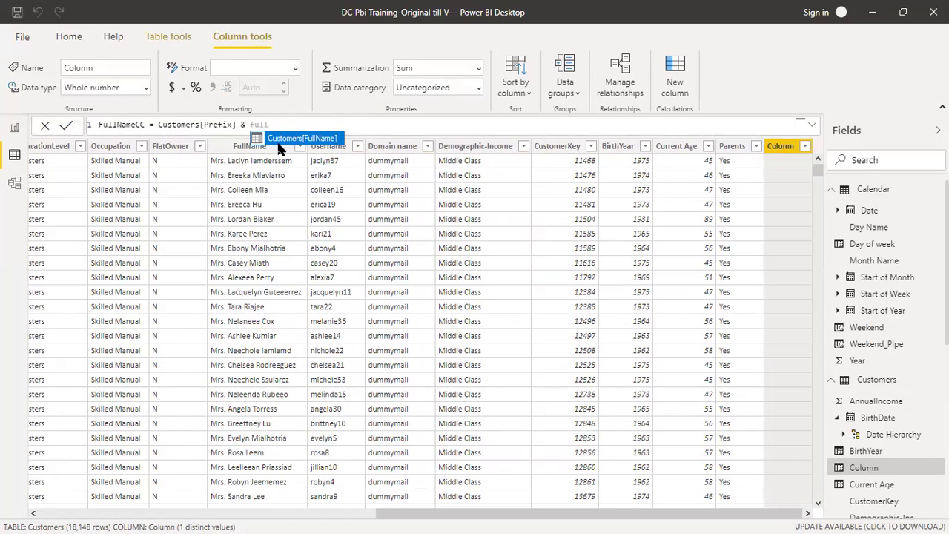
key(BackSpace)
key(BackSpace)
key(BackSpace)
key(BackSpace)
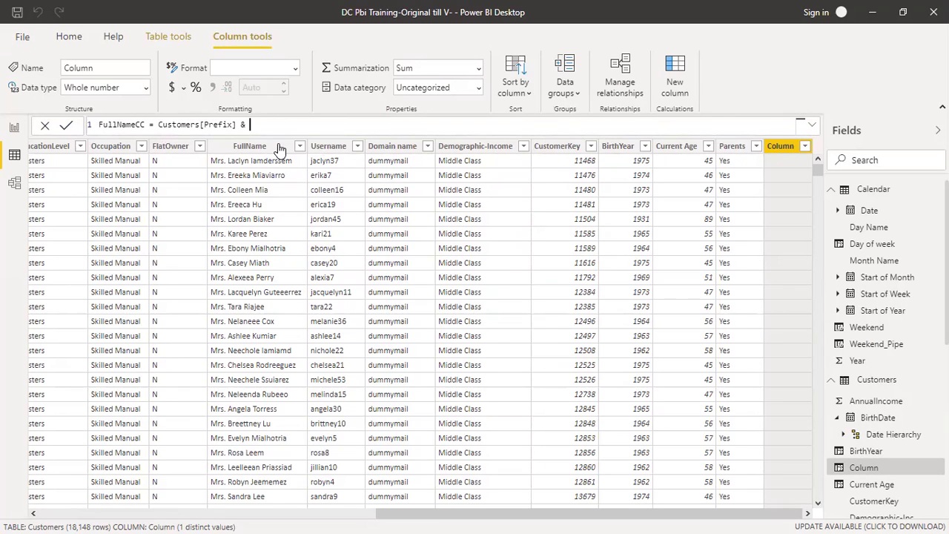
- Append " " & Customers[FirstName] & " " & Customers[LastName]) to the FullNameCC formula and try to commit it
text(" & First)
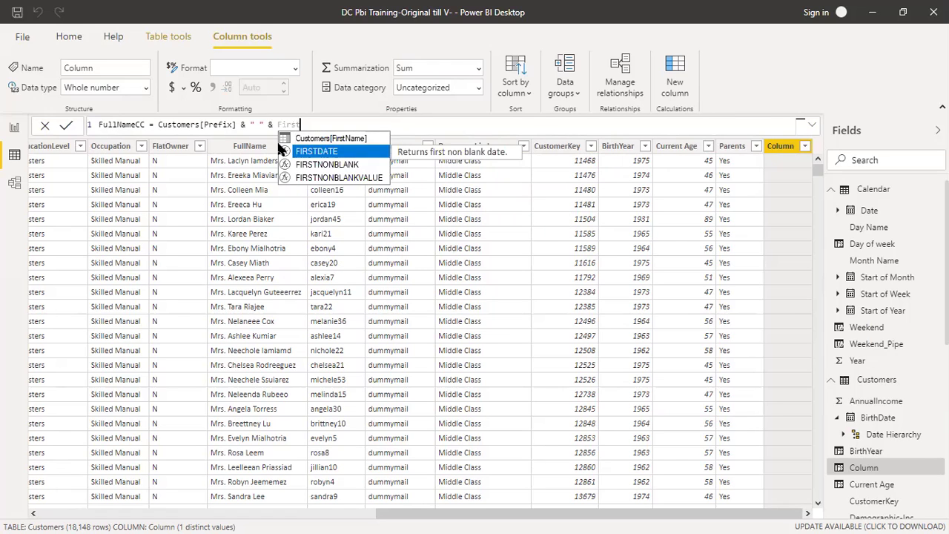
click(279, 140)
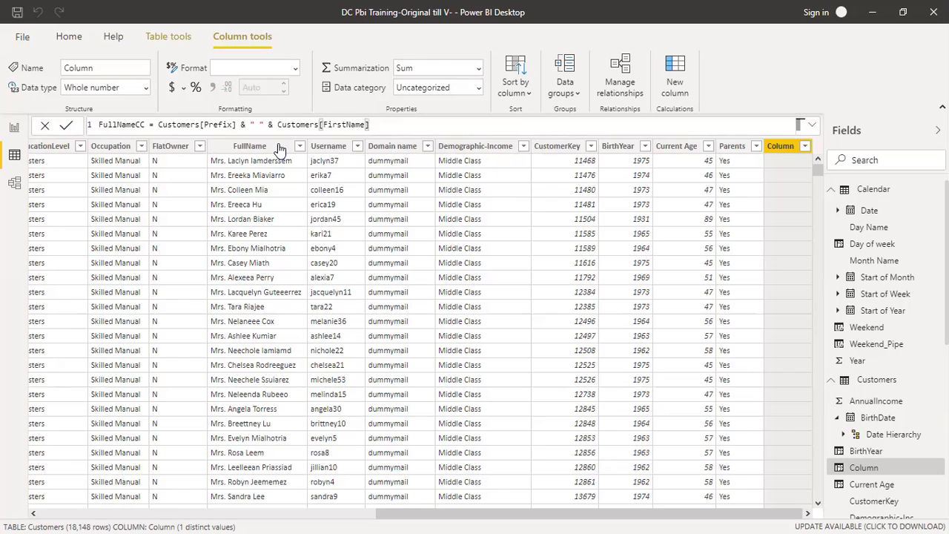
text(& " " & last)
key(Up)
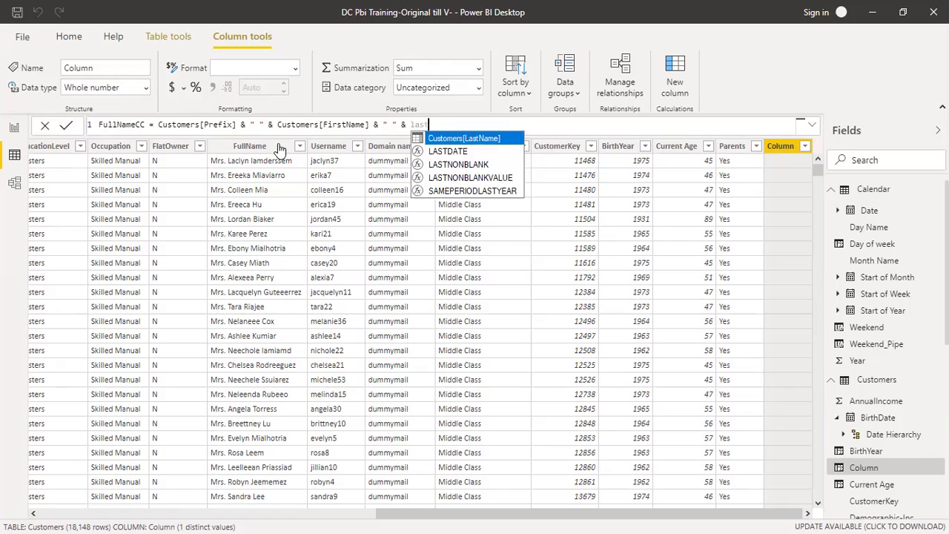
key(Tab)
text())
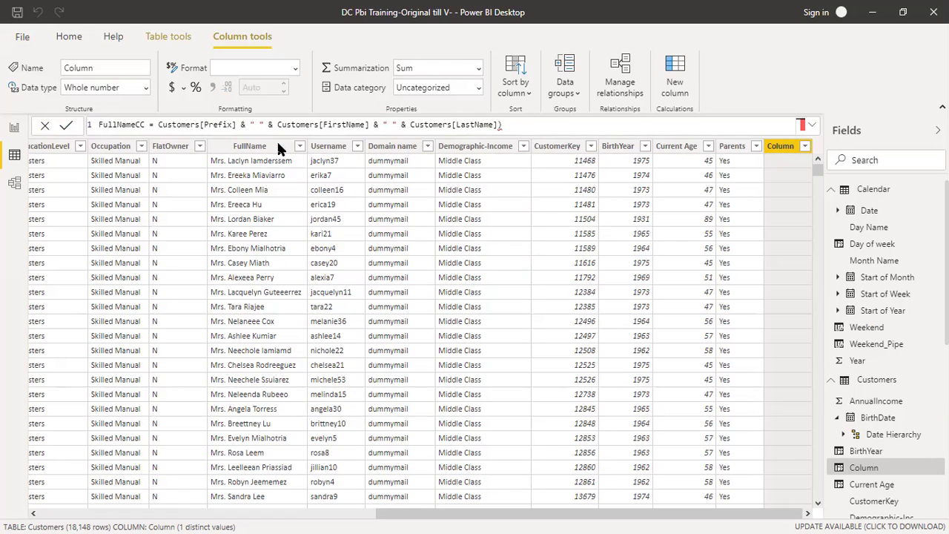
key(Return)
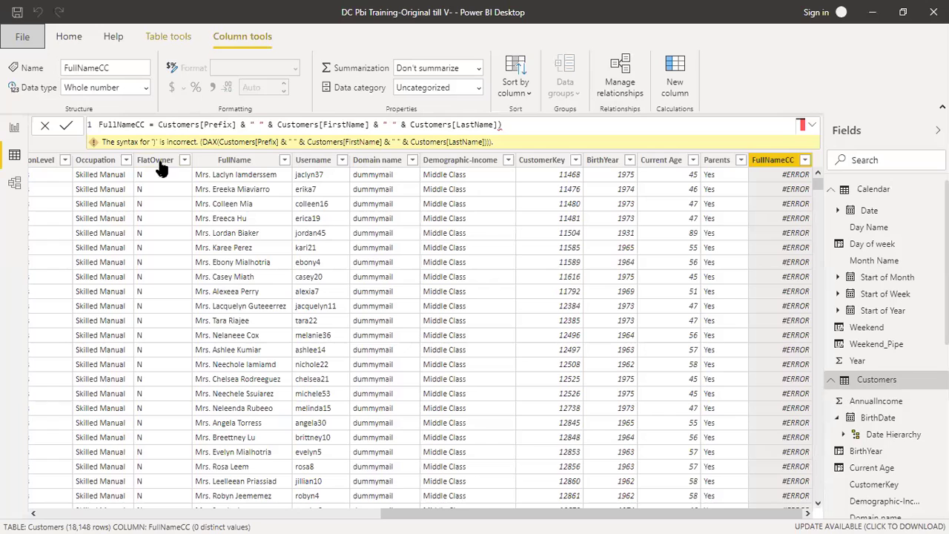
- Add the missing opening parenthesis before Customers[Prefix] in the FullNameCC formula and commit it
click(159, 125)
text(()
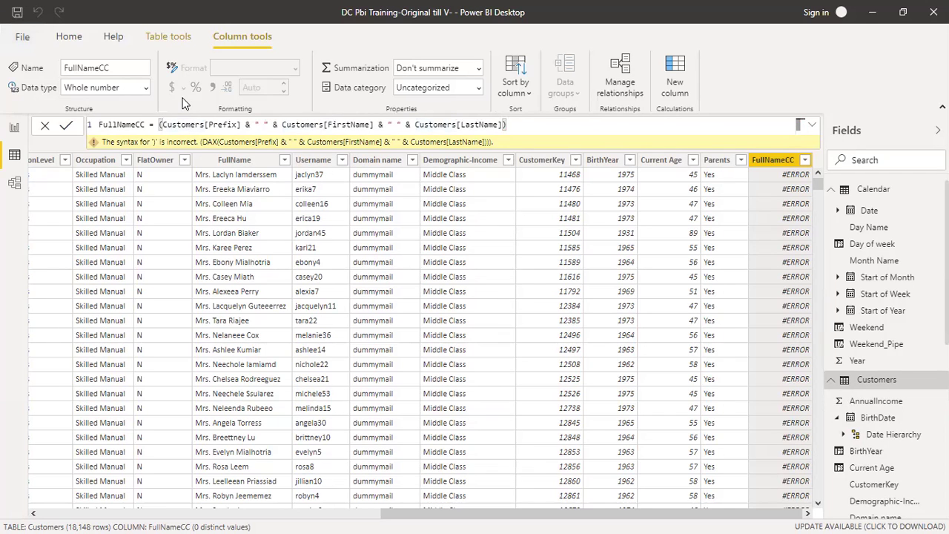
click(519, 127)
click(78, 177)
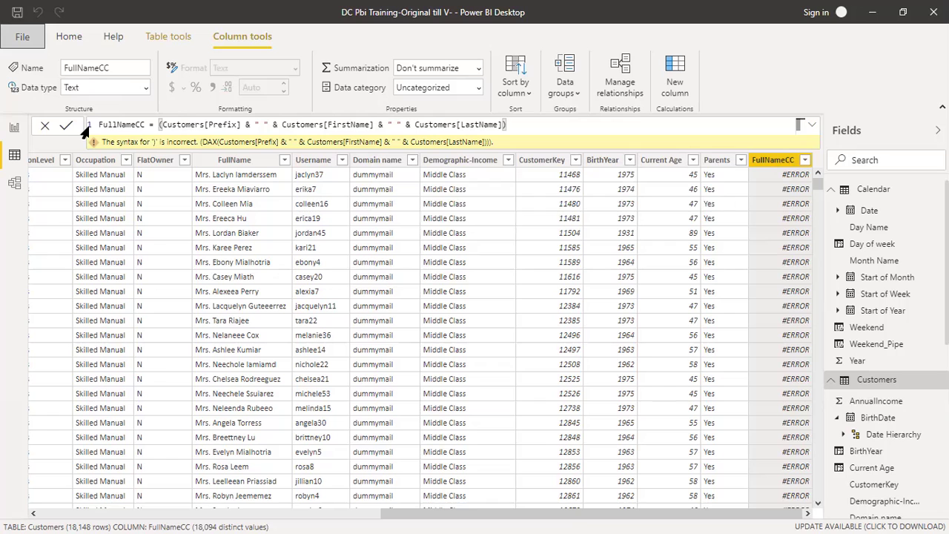
click(786, 175)
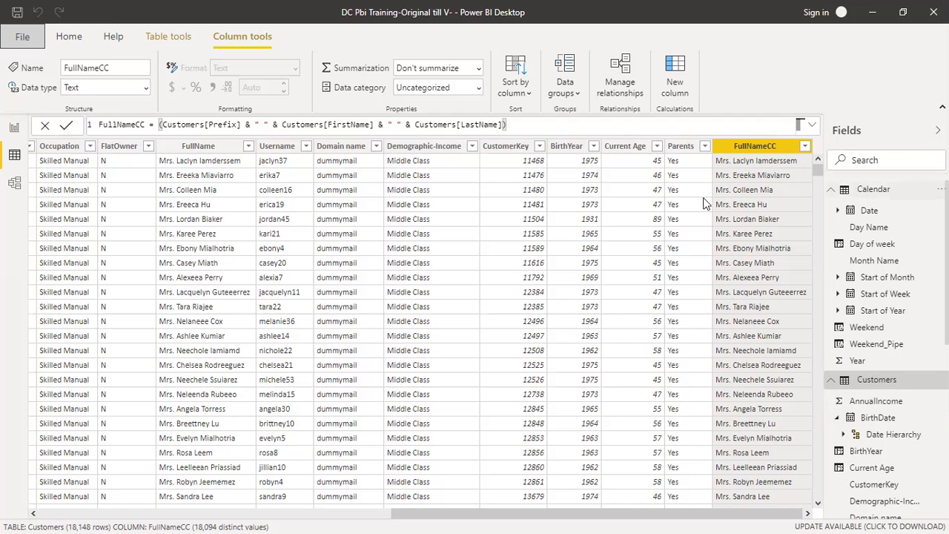
- Switch to the Calendar table and add a new calculated column named Short Month
click(888, 191)
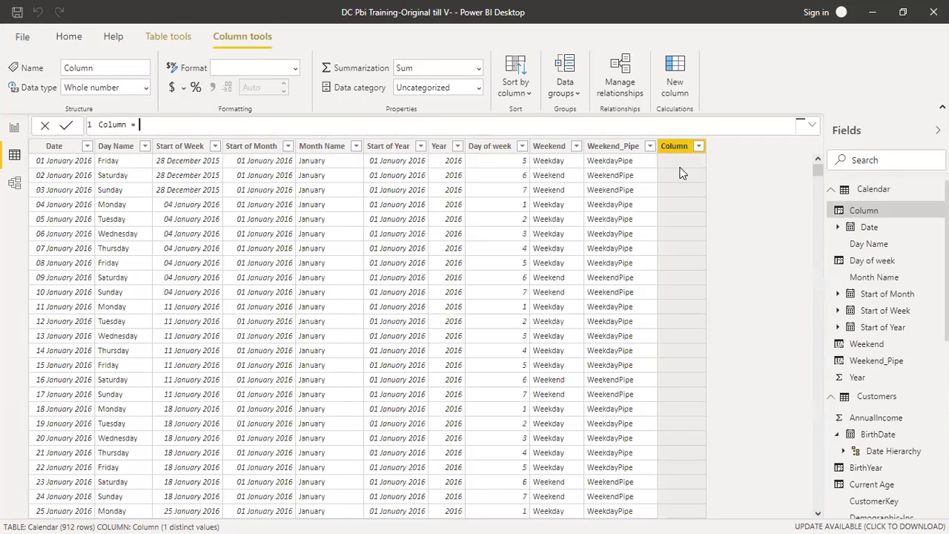
key(Left)
key(Left)
key(Left)
key(Left)
key(Right)
key(shift+Left)
key(shift+Left)
key(shift+Left)
key(shift+Left)
key(shift+Left)
key(shift+Left)
text(ShortMonth)
key(Left)
key(Left)
key(Left)
key(Left)
key(Left)
key(Right)
key(Right)
key(Right)
key(Right)
key(Right)
key(Right)
key(Right)
key(Right)
text(Left)
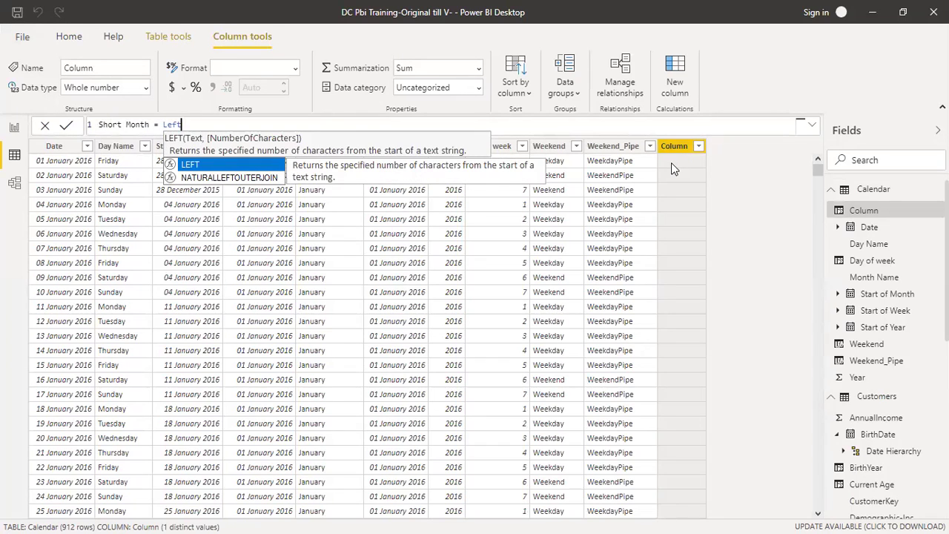
key(BackSpace)
key(BackSpace)
key(BackSpace)
key(BackSpace)
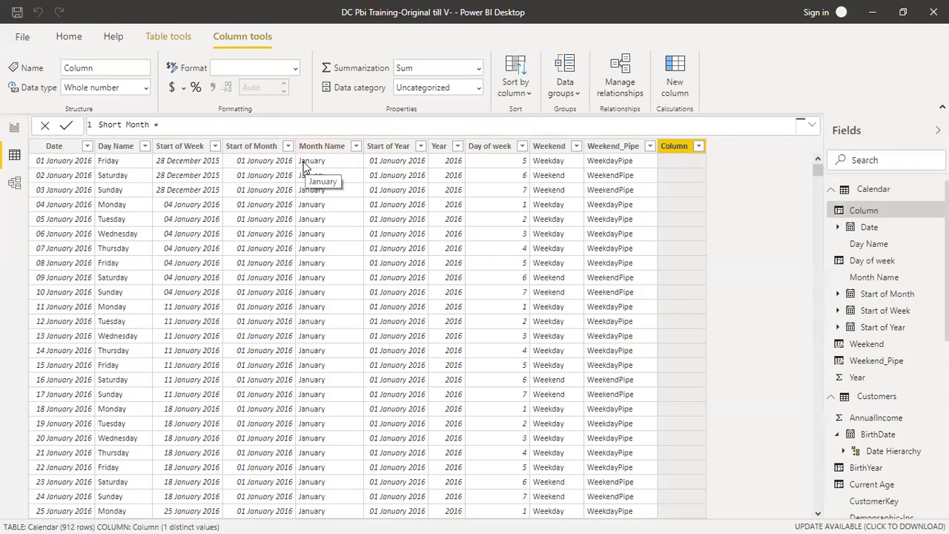
- Enter LEFT('Calendar'[Month Name],3) as the Short Month formula
text(LEFT()
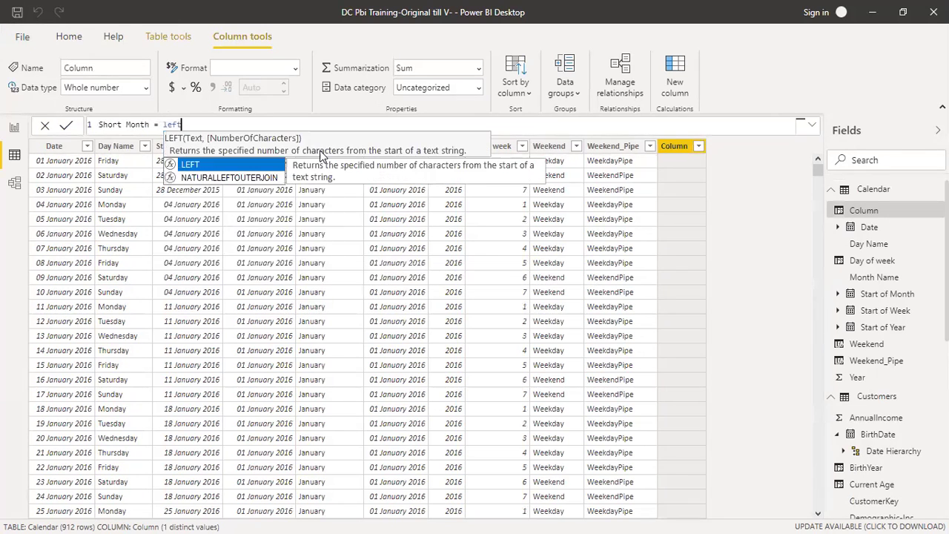
text(month)
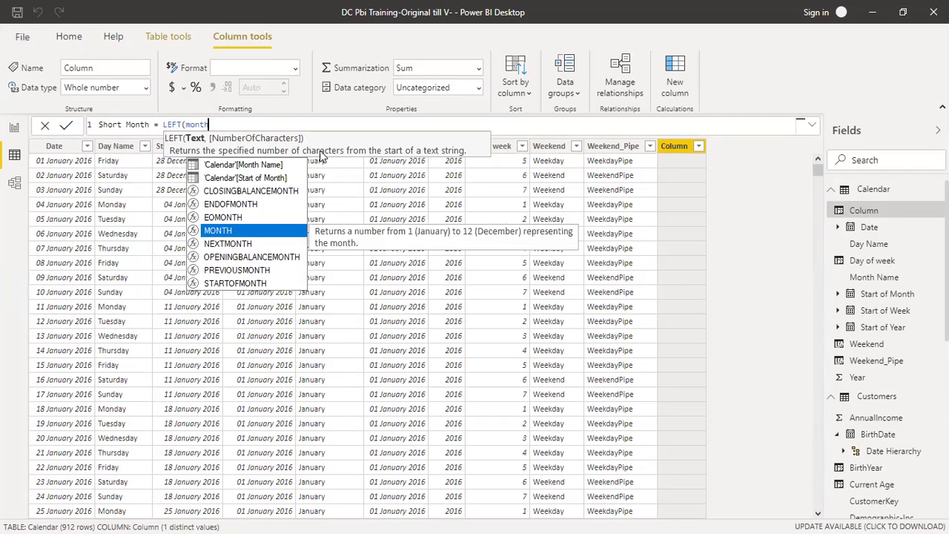
key(Up)
key(Up)
key(Up)
key(Up)
key(Up)
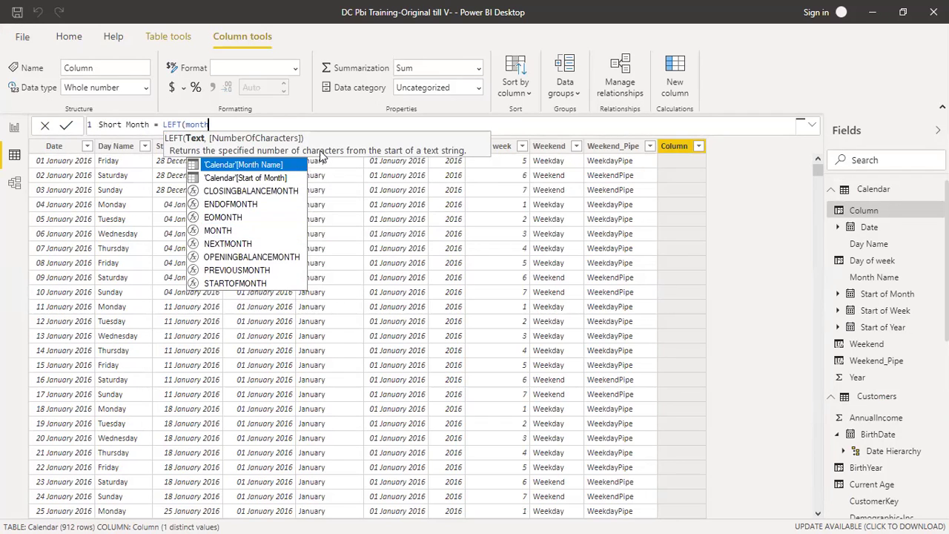
key(Tab)
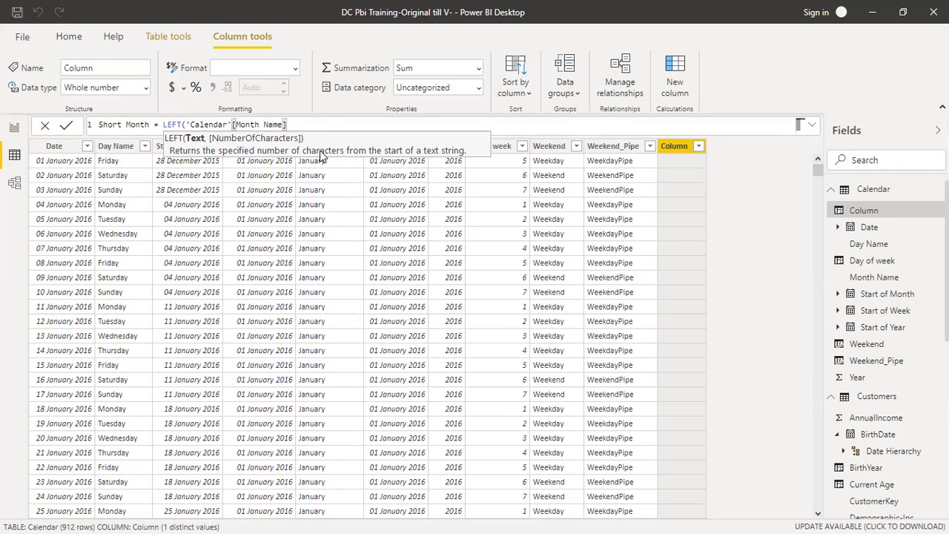
text(,)
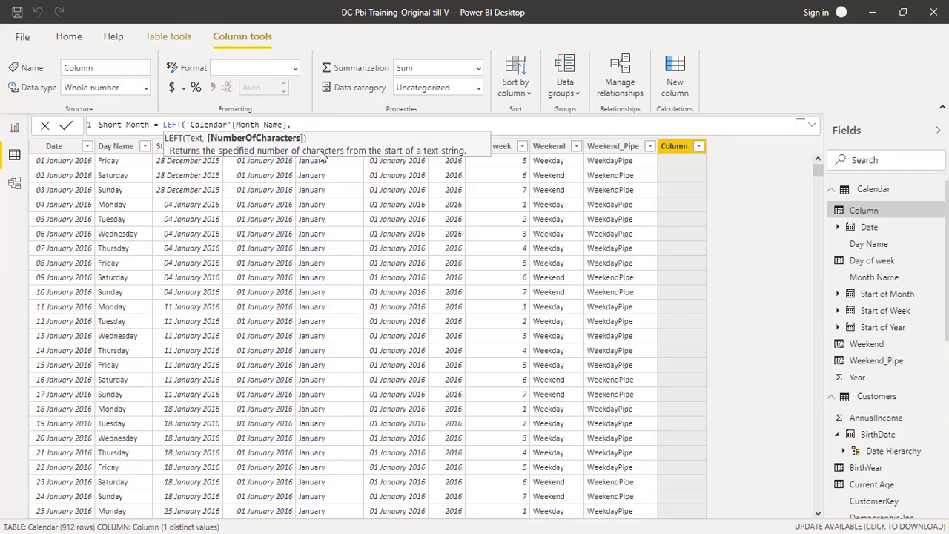
text(3))
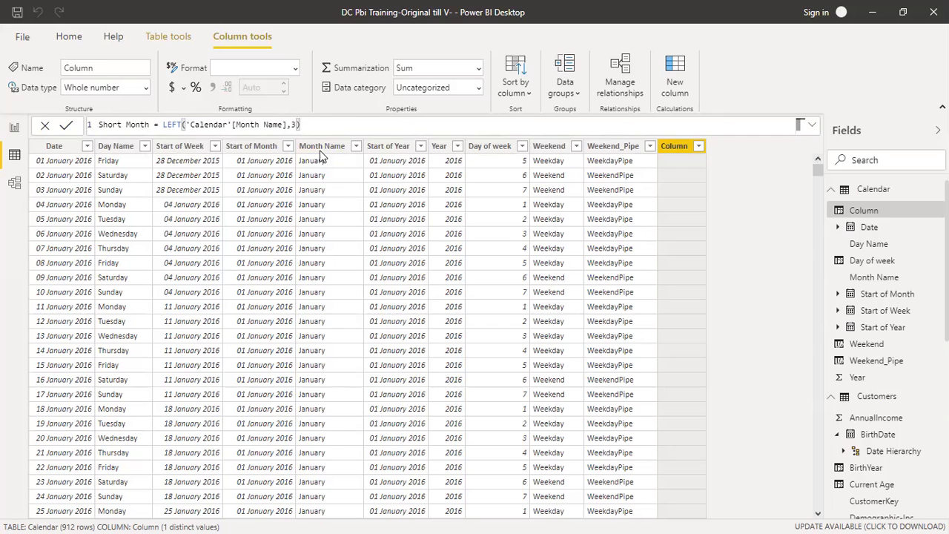
- Commit the Short Month formula and review the distinct values in the column's filter list
key(Return)
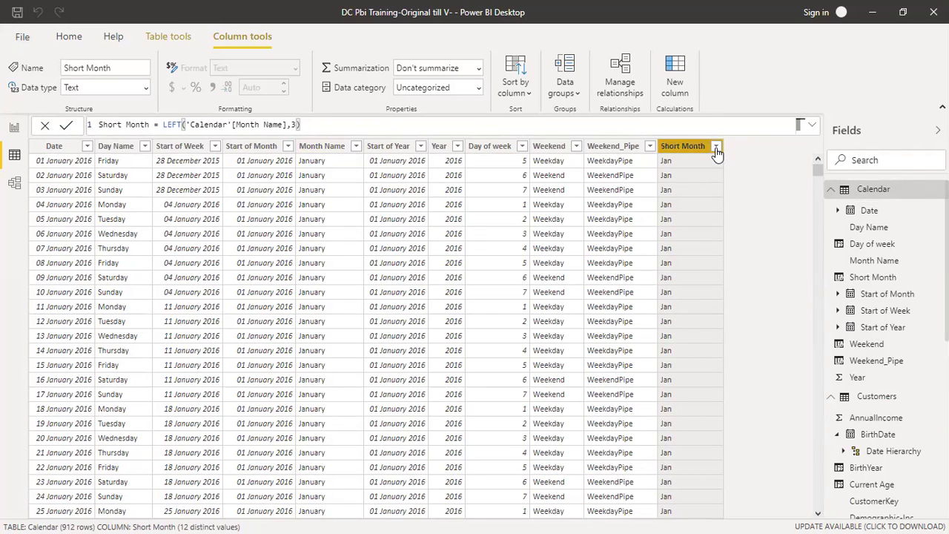
click(716, 151)
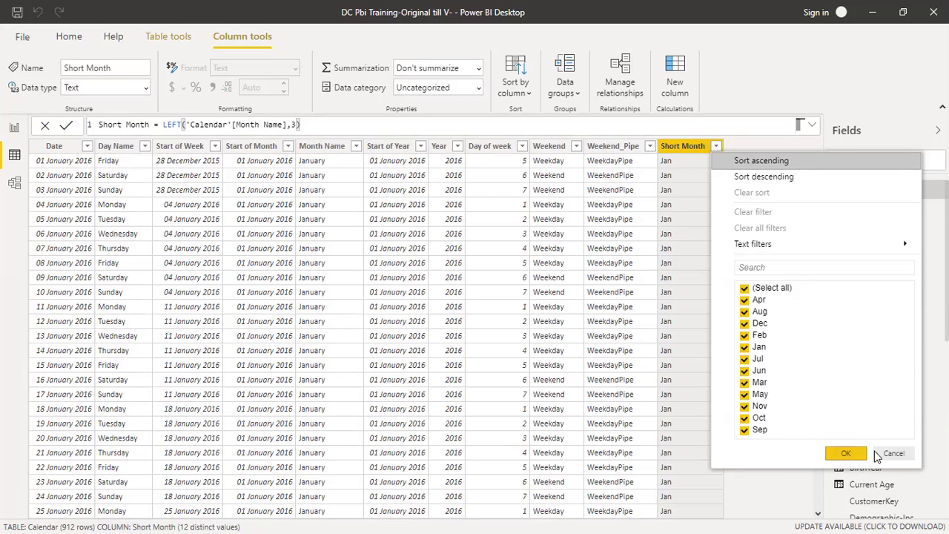
click(846, 454)
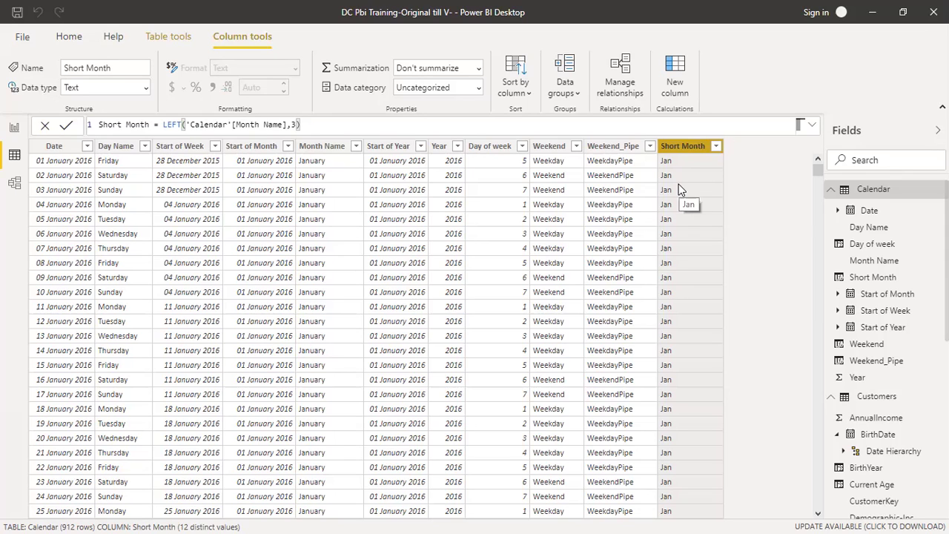
- Wrap the Short Month formula's LEFT expression in Upper() and commit it
click(161, 126)
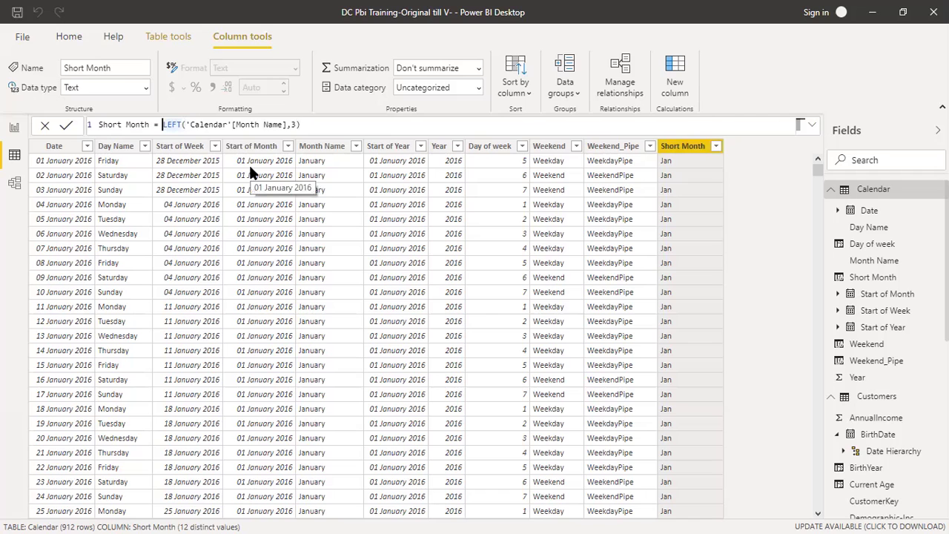
text(Upper()
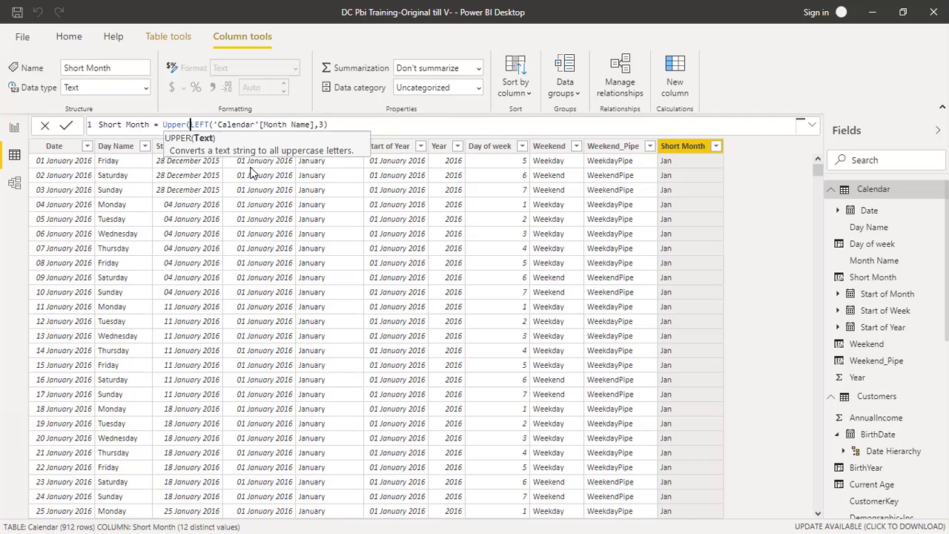
click(333, 124)
text())
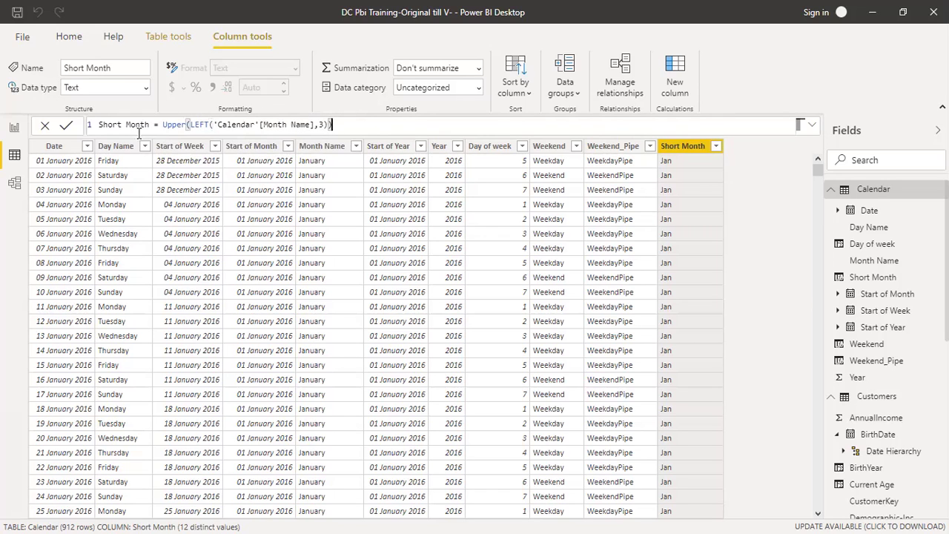
click(66, 125)
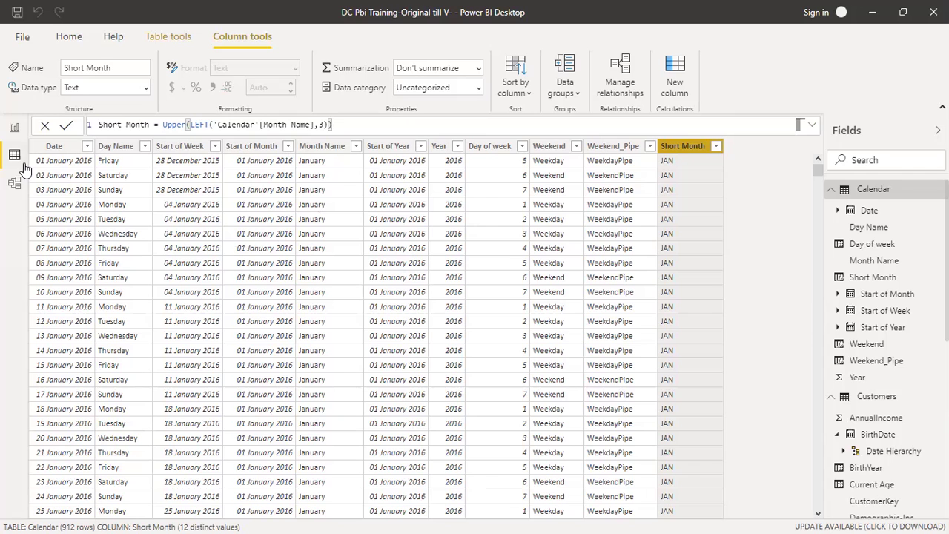
- Collapse the Calendar and Customers field lists and open the Sales 2015-2017 table
click(832, 192)
click(831, 210)
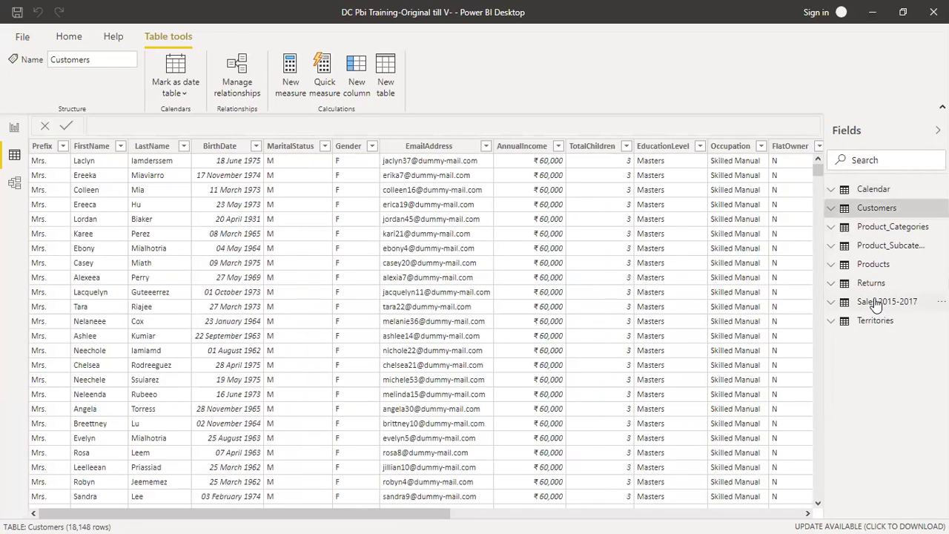
click(877, 303)
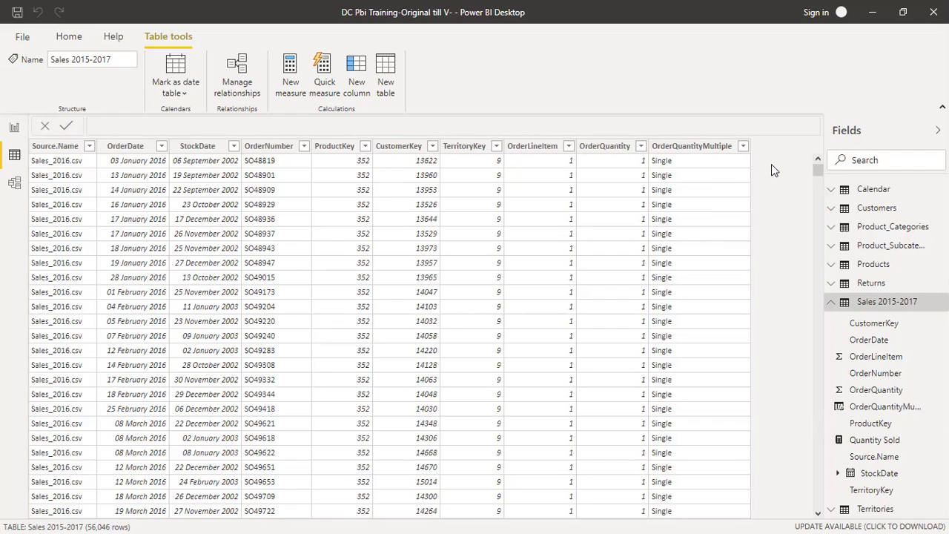
- Review the ProductKey filter values in the Sales 2015-2017 table without applying a filter
click(363, 147)
click(366, 146)
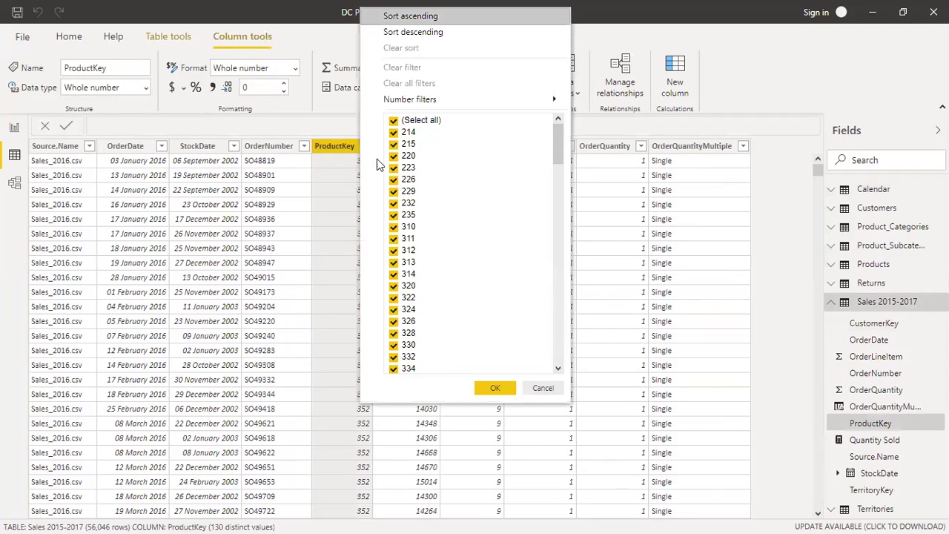
click(546, 388)
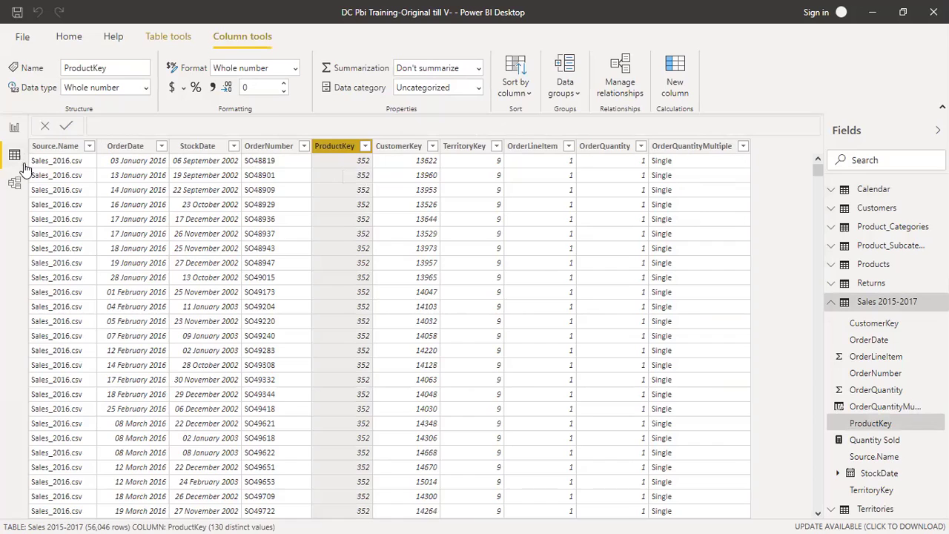
- Examine the ProductKey relationship between Products and Sales 2015-2017 in the model diagram, and return to the table data
click(15, 182)
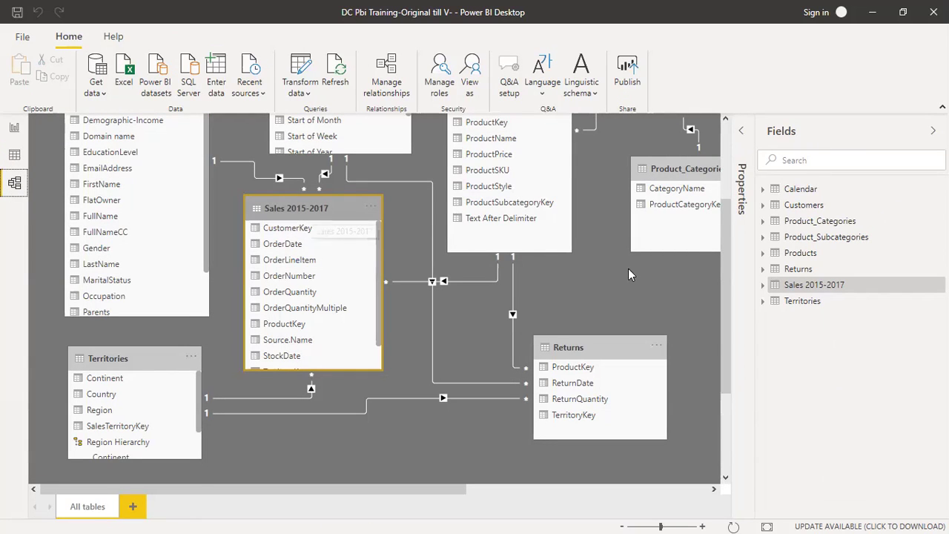
scroll(716, 215, up, 3)
scroll(716, 209, down, 1)
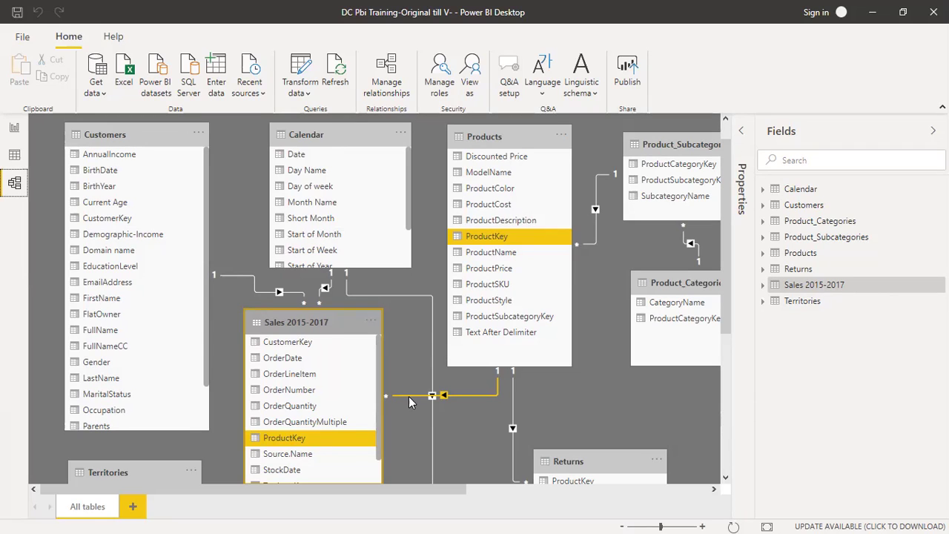
click(15, 157)
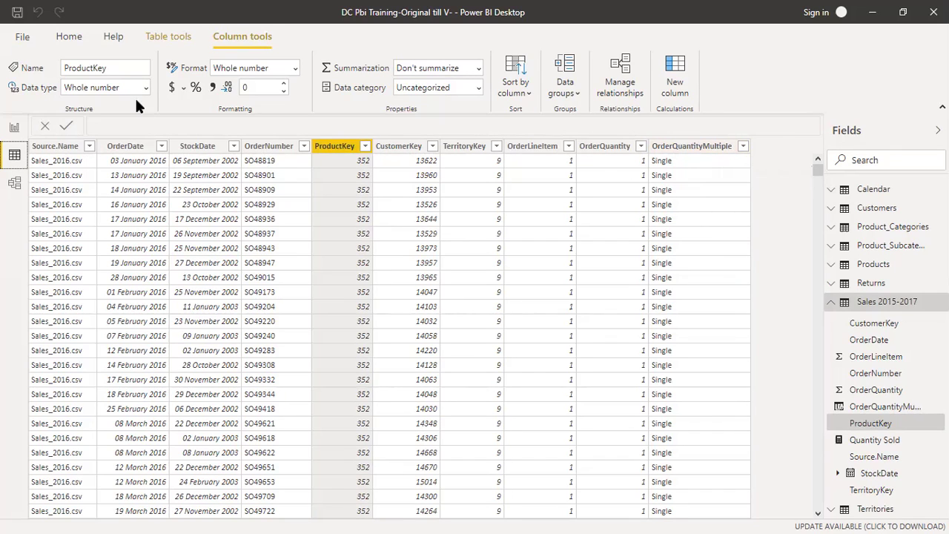
- Add a calculated column named ProductPrice_Related to the Sales 2015-2017 table
click(70, 38)
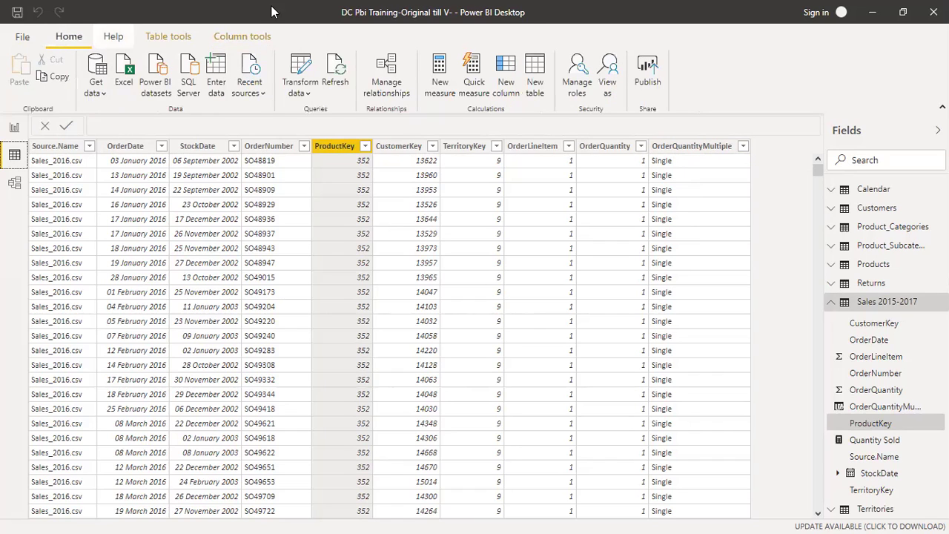
click(503, 70)
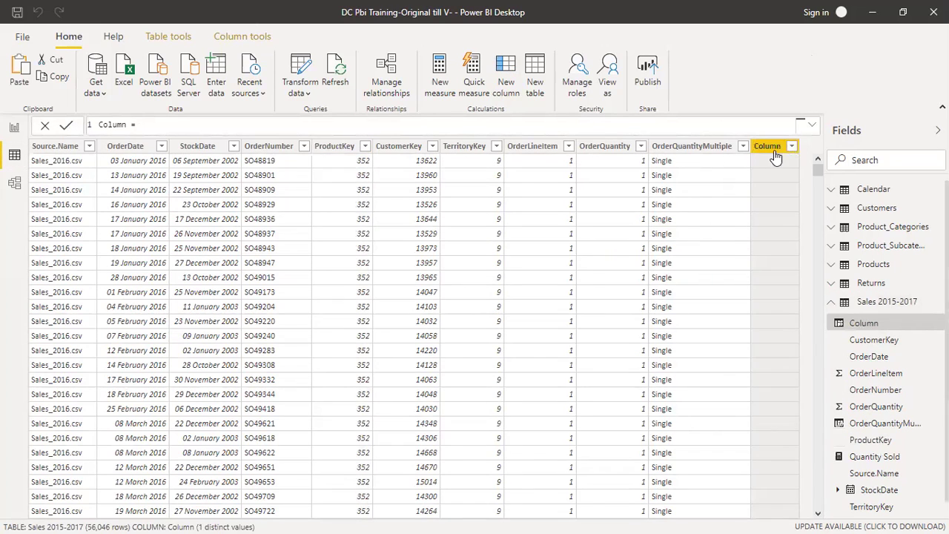
key(Left)
key(Left)
key(ctrl+shift+Left)
key(shift+Right)
key(shift+Right)
key(shift+Right)
key(shift+Left)
key(shift+Left)
key(shift+Left)
text(ProductPrice)
text(Relted)
key(Left)
key(Left)
key(Left)
key(Left)
key(Left)
text(a)
key(Left)
key(Left)
key(Left)
key(Left)
text(_)
- Define ProductPrice_Related as RELATED(Products[ProductPrice]) and commit the formula
text(Related)
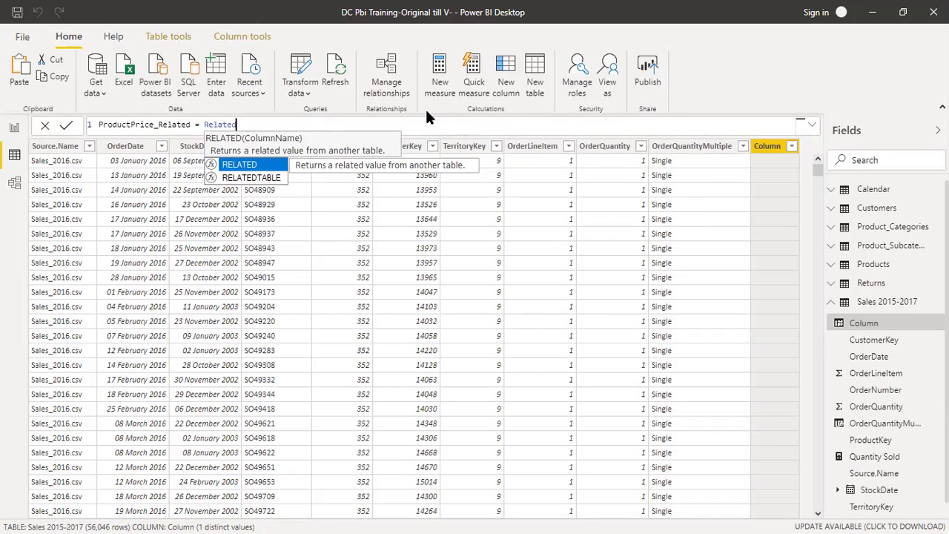
key(Tab)
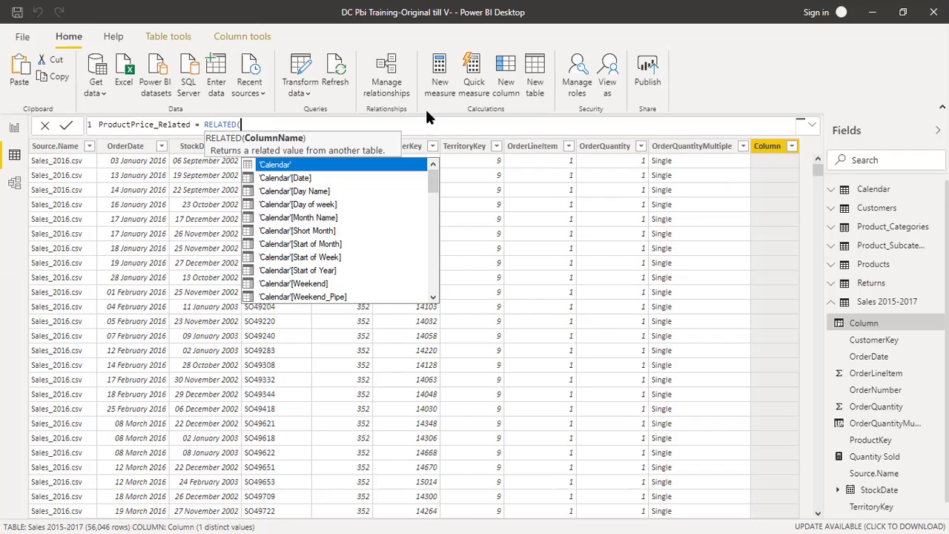
text(produc)
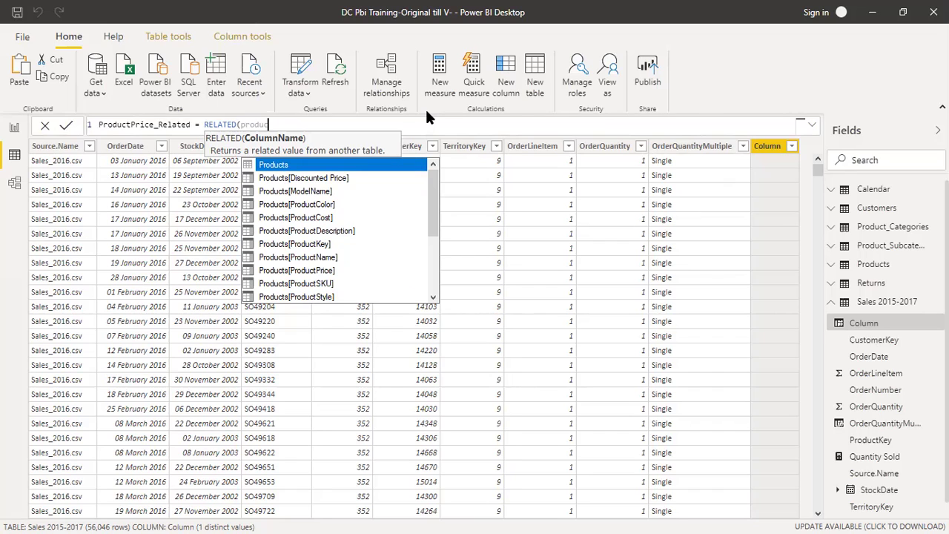
text(t)
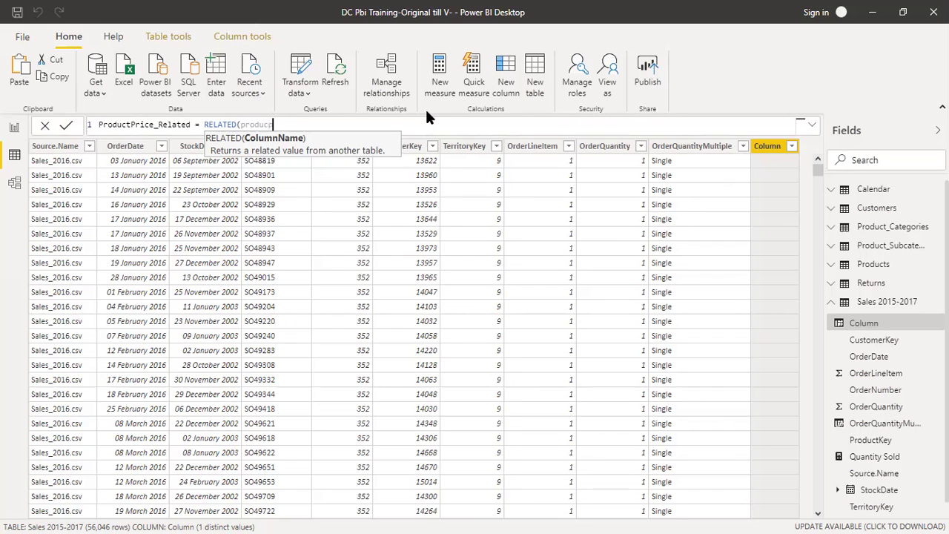
key(BackSpace)
key(BackSpace)
key(BackSpace)
key(BackSpace)
key(BackSpace)
key(BackSpace)
text(Prod)
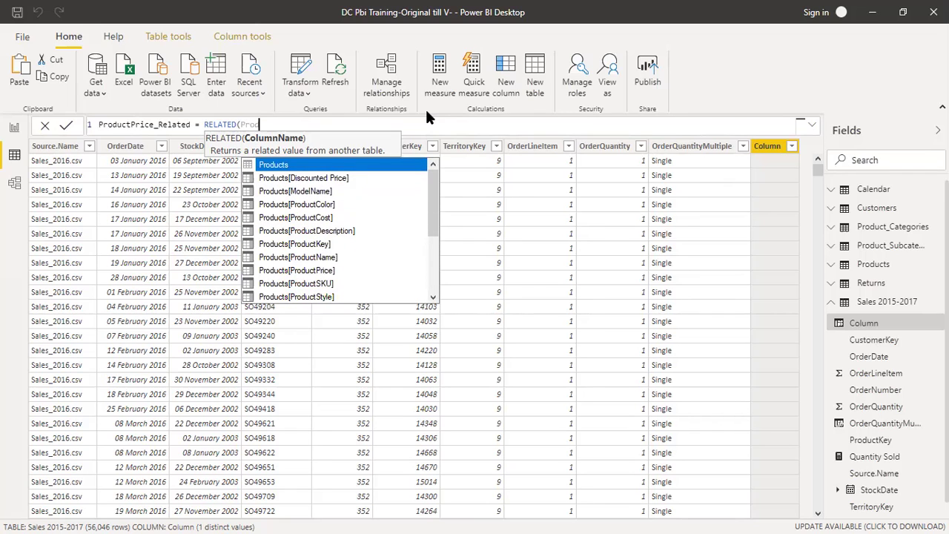
key(Down)
key(Down)
key(Down)
key(Down)
key(Down)
key(Down)
key(Down)
key(Down)
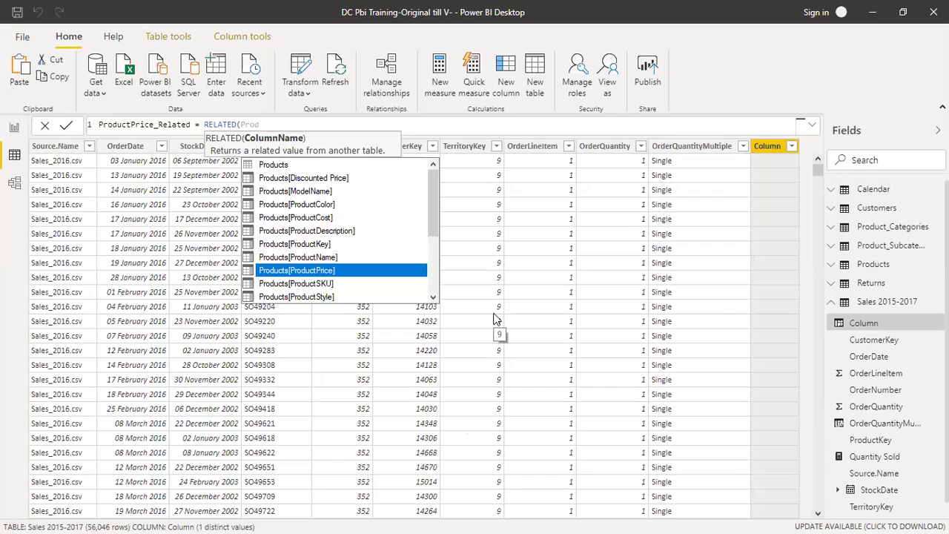
key(Tab)
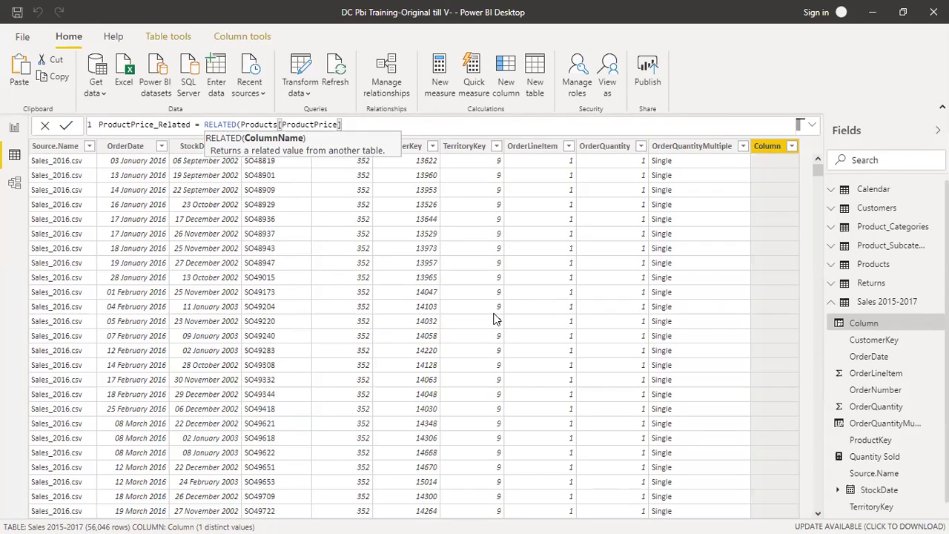
text())
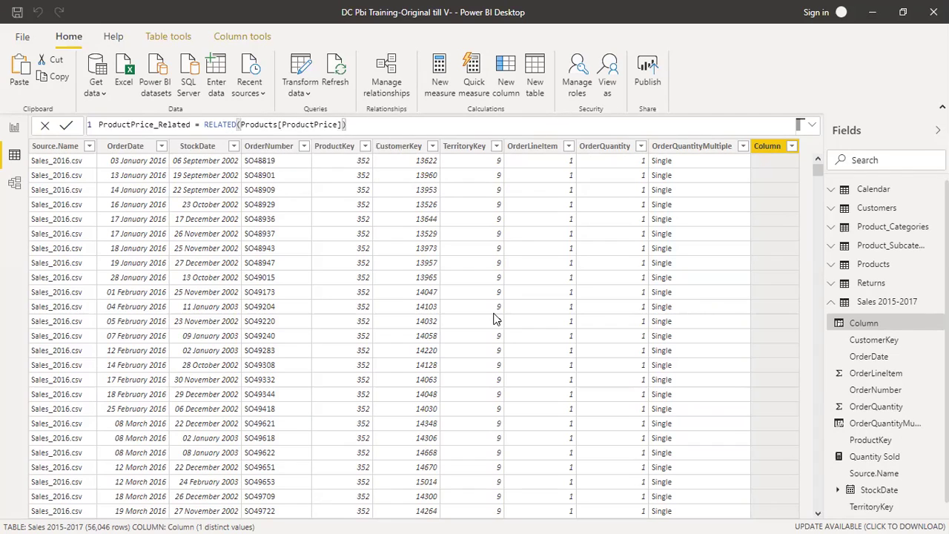
key(Return)
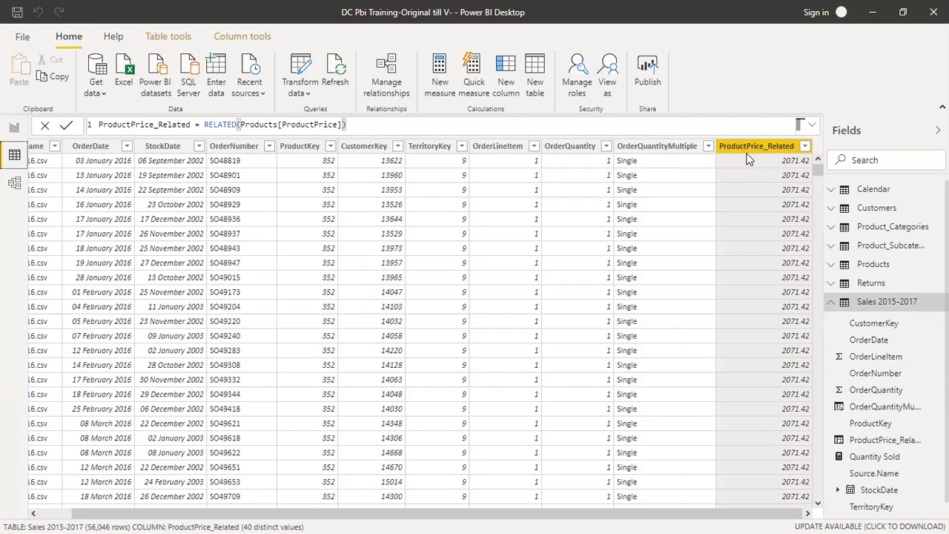
- Switch to the Excel workbook and note product key 352 with price 2071 in cells F14 and G14 of Sheet1
key(alt+Tab)
click(407, 342)
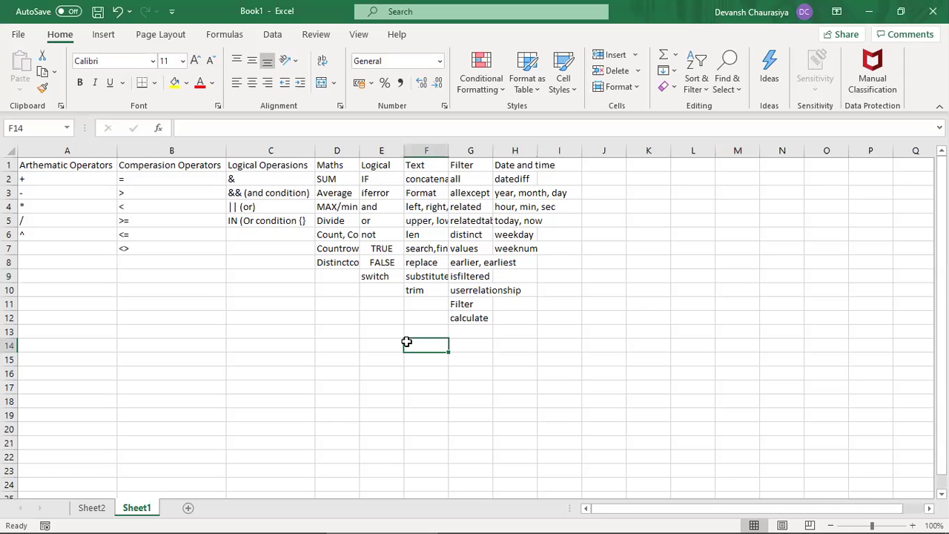
text(352)
key(Tab)
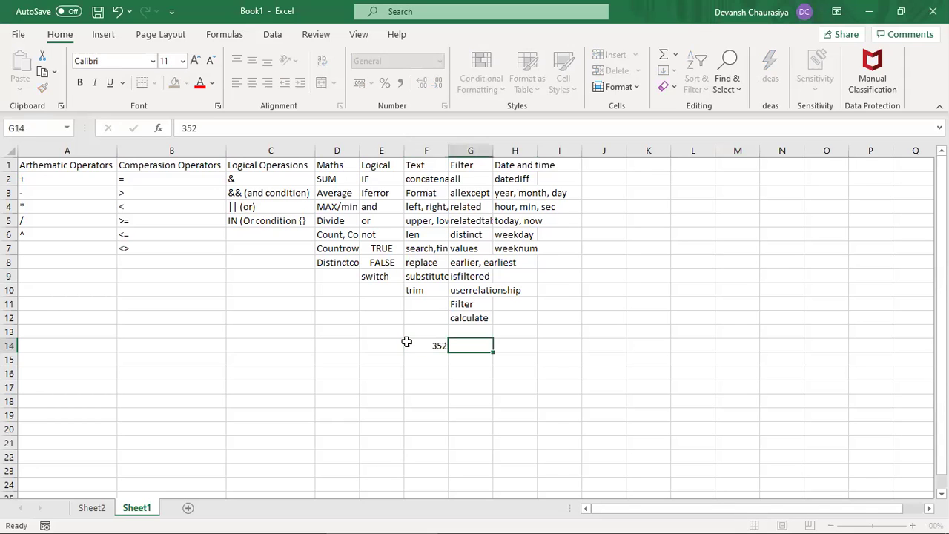
text(2071)
key(Return)
- Find another product key's related price in Power BI's sales rows and note 358 and 2049 in F15 and G15 in Excel
key(alt+Tab)
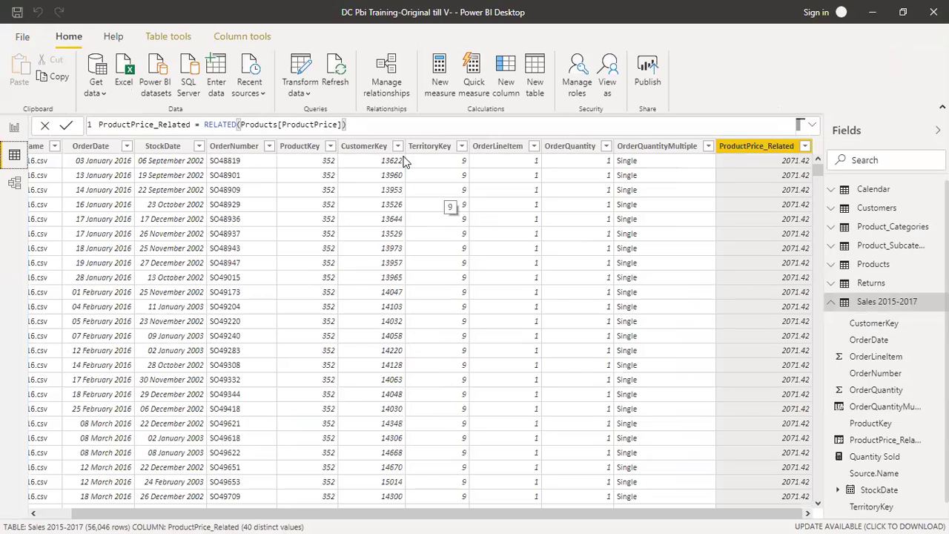
scroll(334, 336, down, 20)
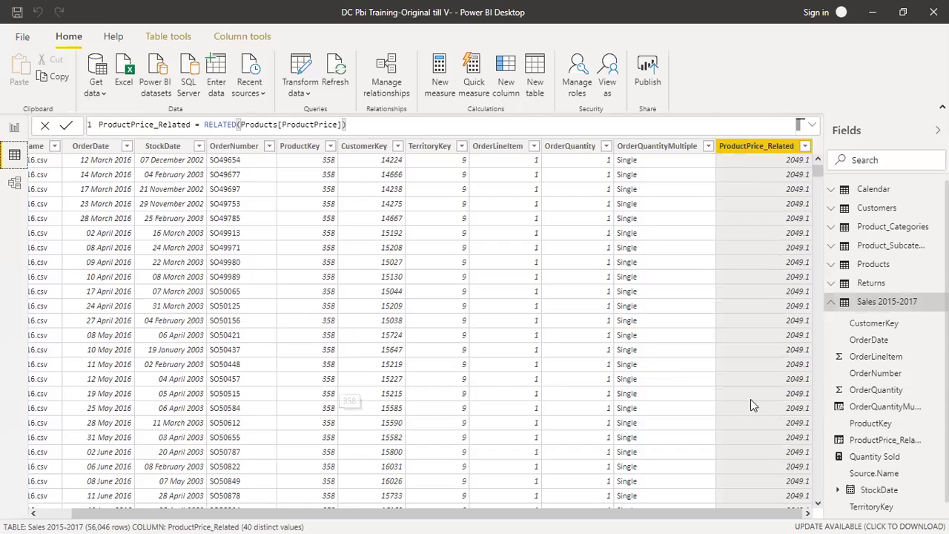
key(alt+Tab)
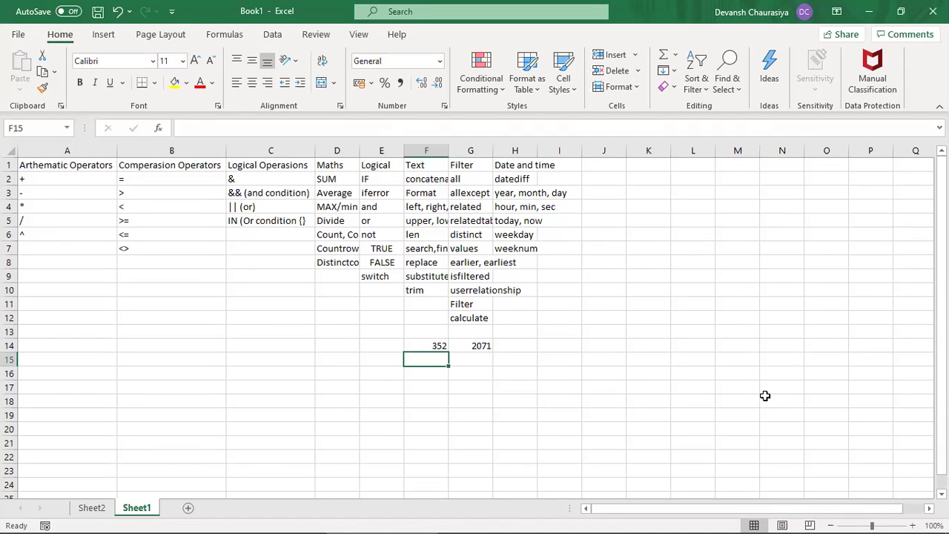
text(358)
key(Tab)
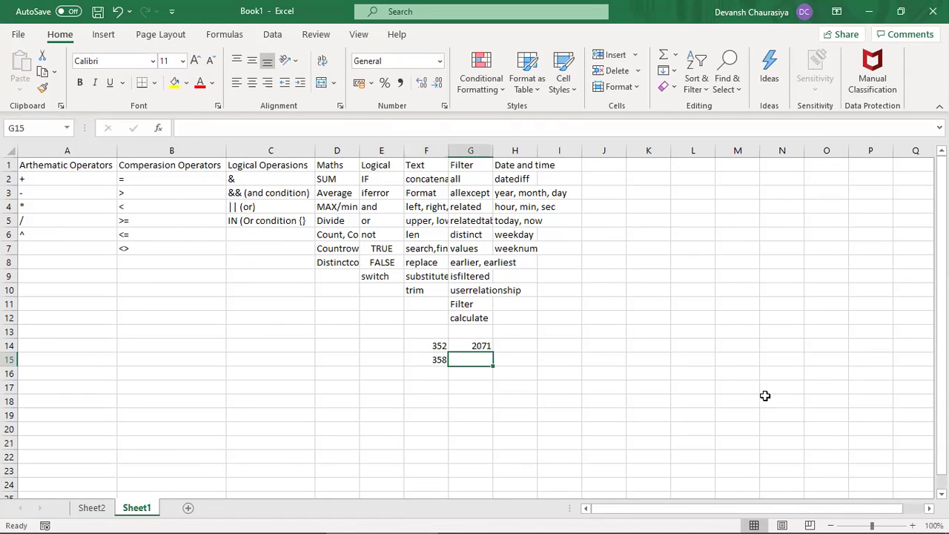
text(2049)
key(Tab)
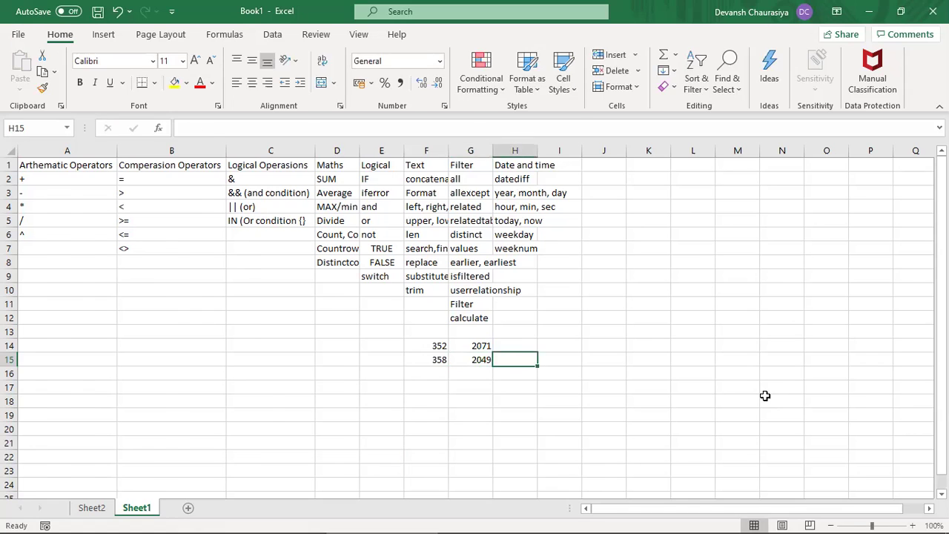
- Switch back to Power BI, open the Products table and filter ProductKey to 352 only
key(alt+Tab)
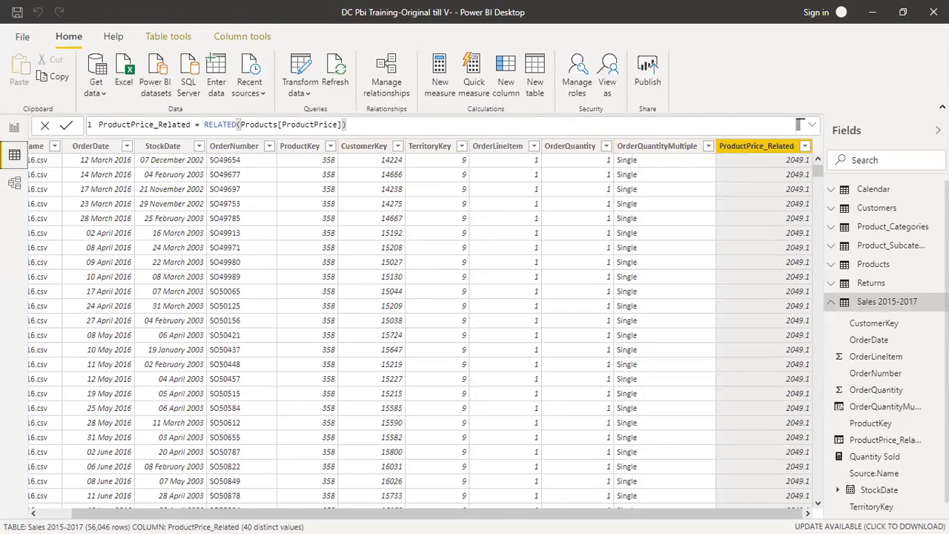
click(868, 265)
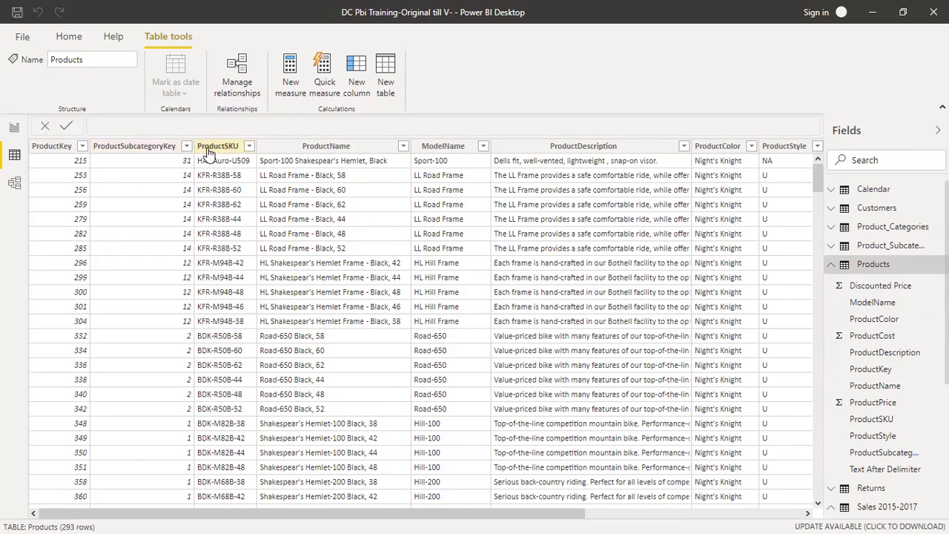
click(83, 149)
click(83, 147)
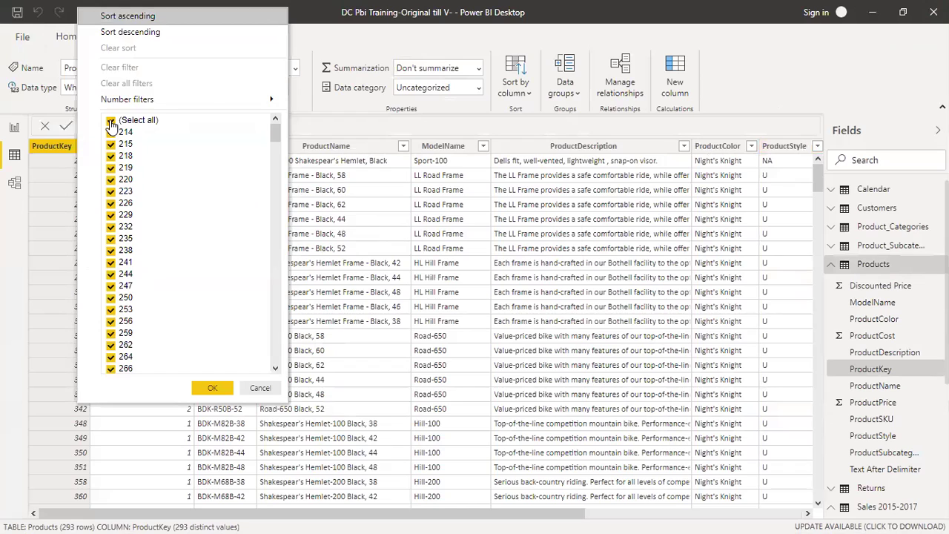
click(110, 120)
scroll(130, 282, down, 20)
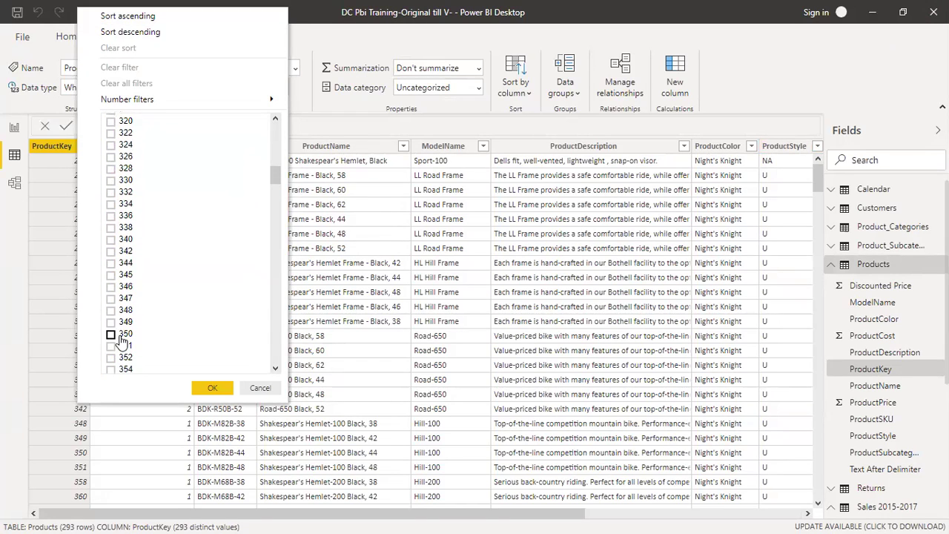
click(110, 219)
click(211, 388)
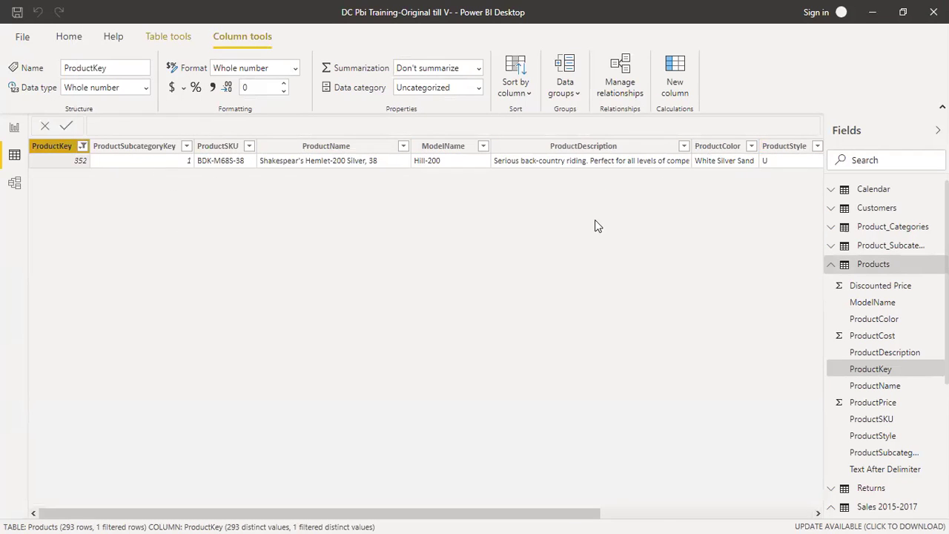
- Compare the ProductPrice of product 352 with the price noted in cell G14 of the Excel sheet
click(633, 513)
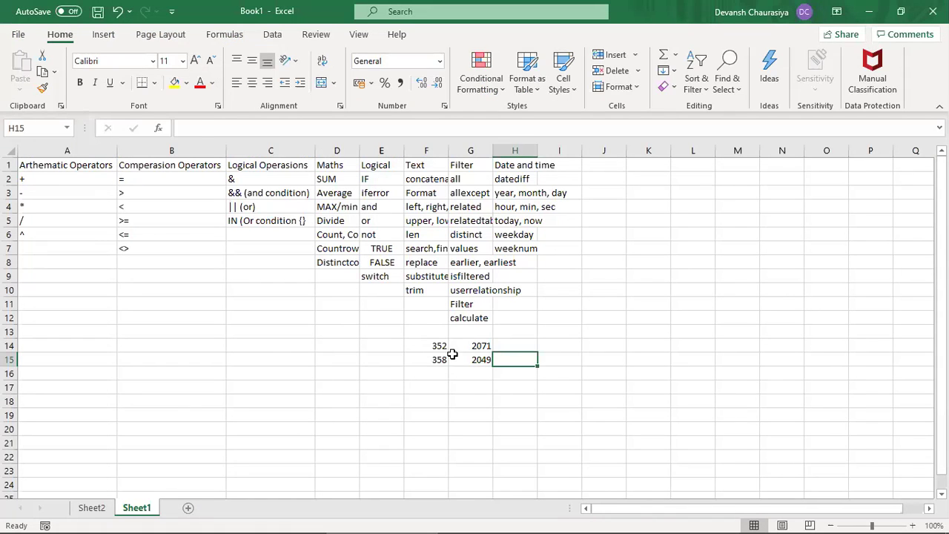
click(472, 349)
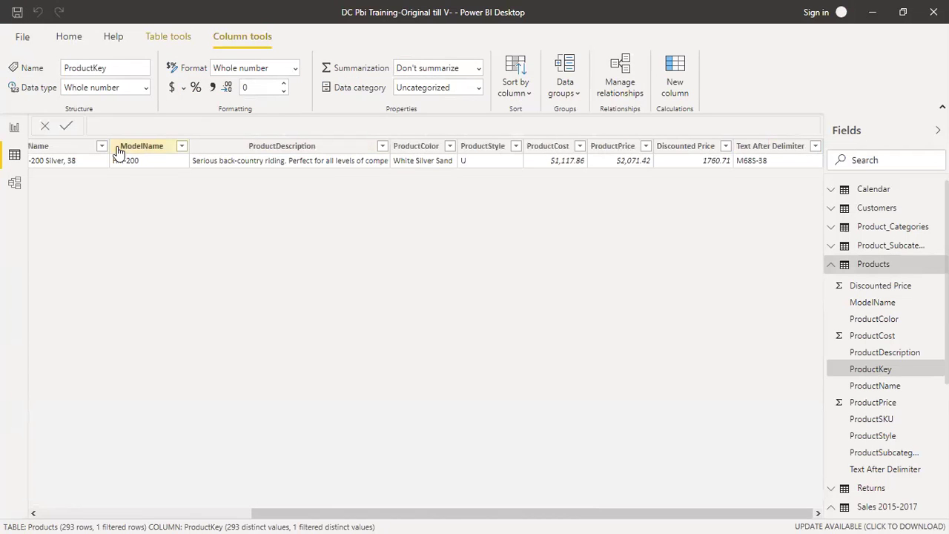
scroll(676, 513, left, 5)
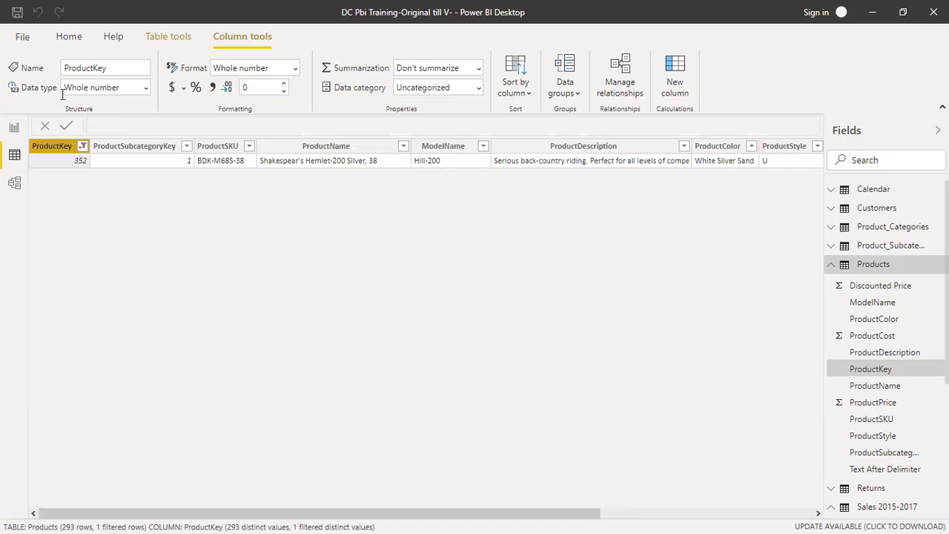
- Change the ProductKey filter in the Products table to show only 358
click(82, 146)
click(111, 218)
click(110, 254)
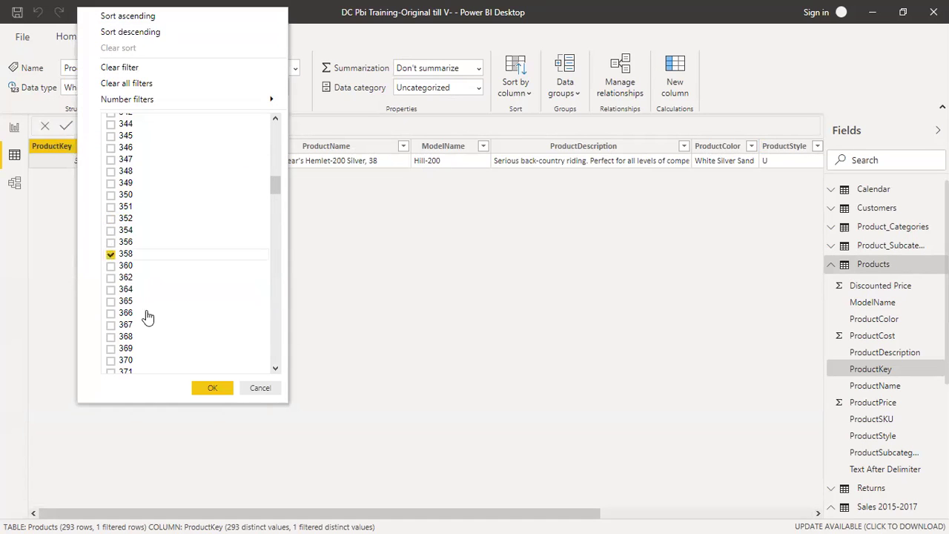
click(212, 387)
- Compare the ProductPrice of product 358 with the price noted in cell G15 of the Excel sheet
drag(717, 517, 703, 517)
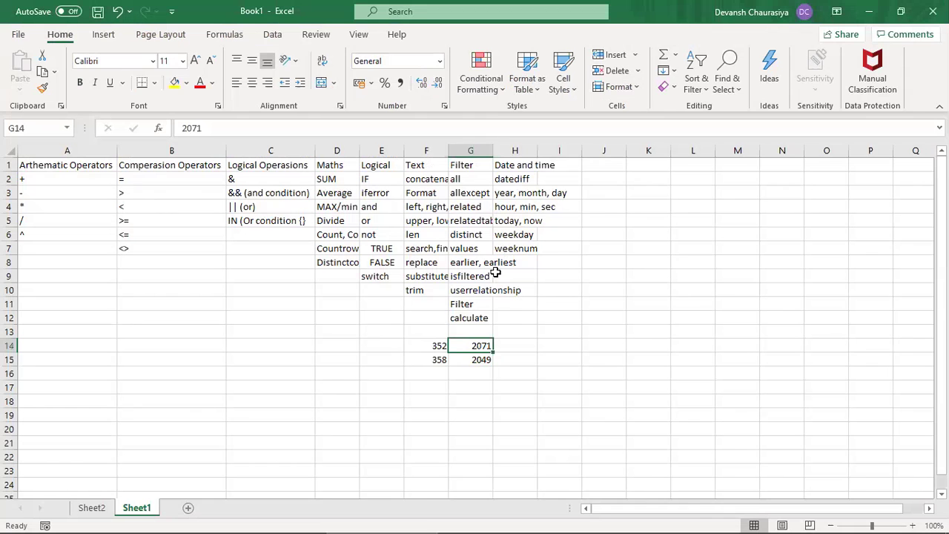
key(alt+Tab)
click(483, 359)
key(alt+Tab)
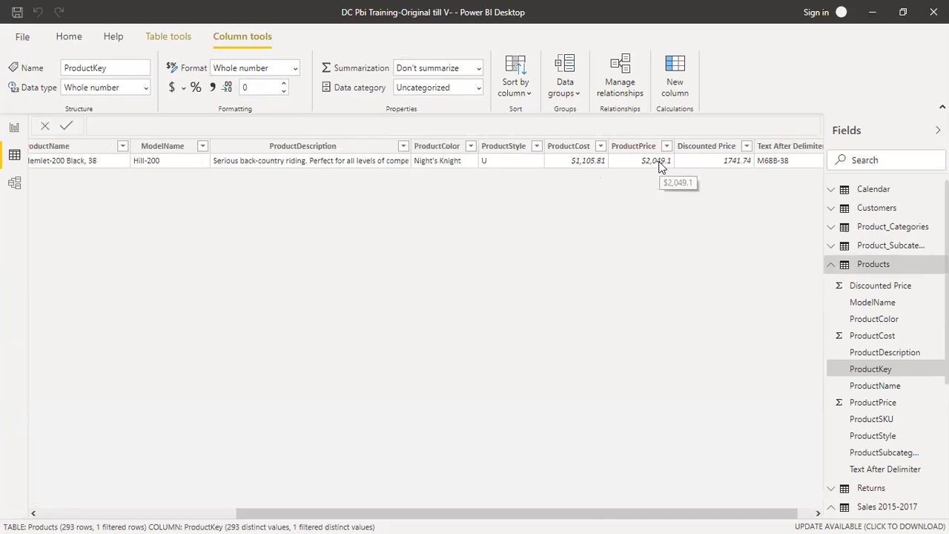
drag(680, 514, 600, 517)
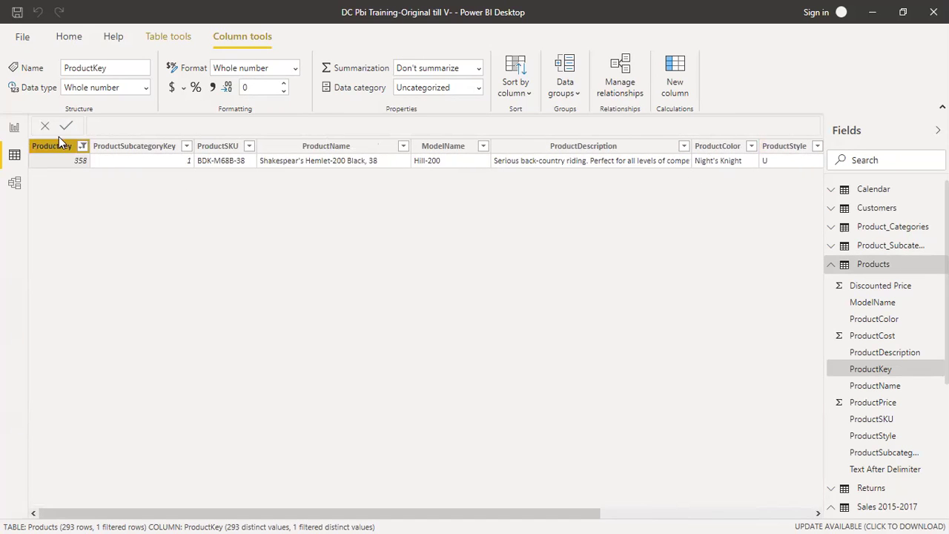
- Reset the ProductKey filter in the Products table so that all product keys are shown
click(82, 146)
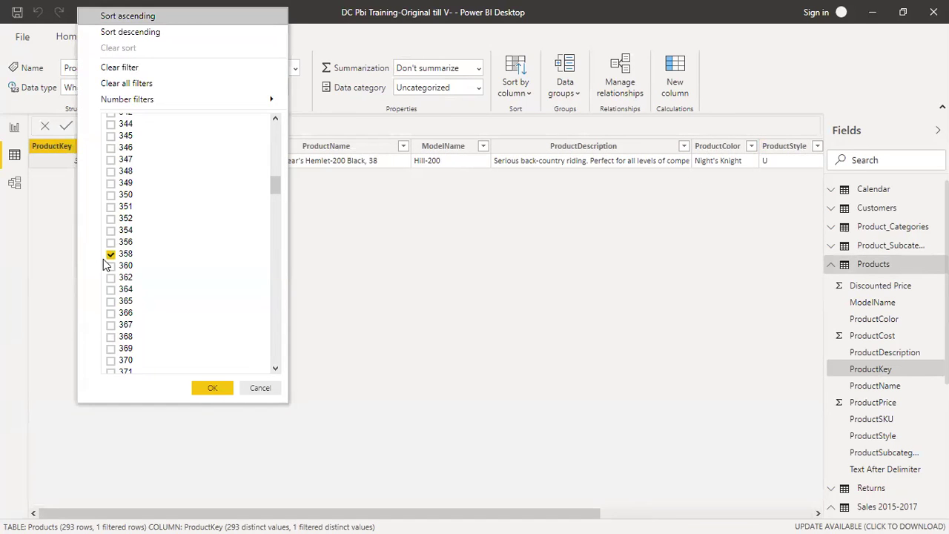
drag(276, 184, 275, 127)
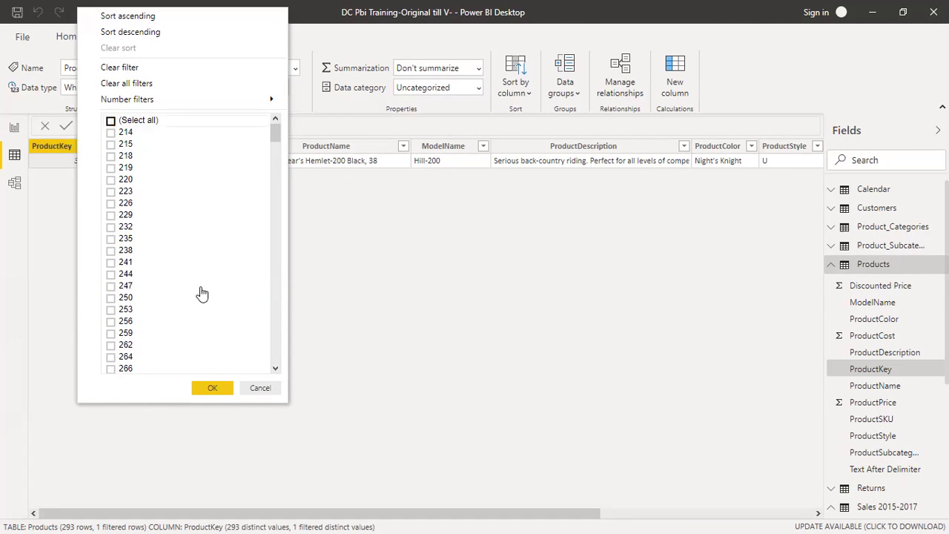
click(111, 123)
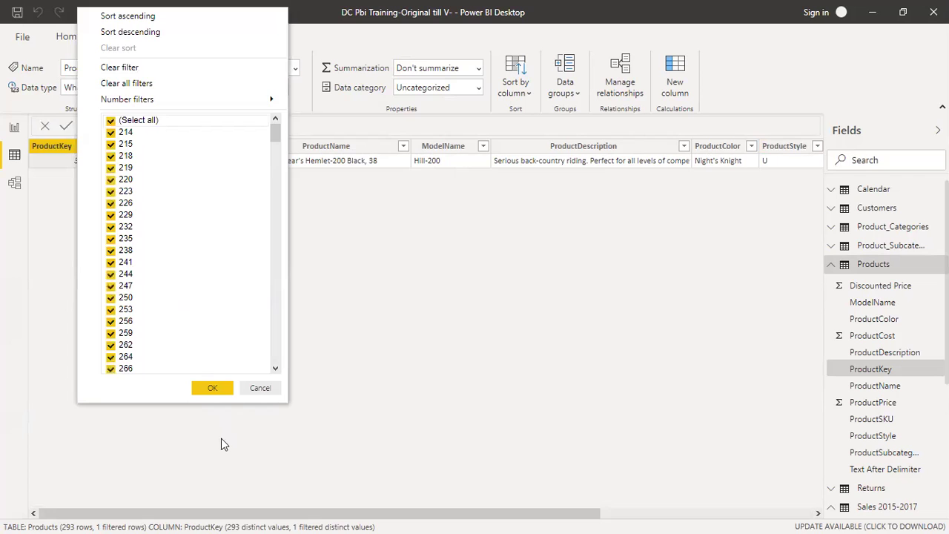
click(213, 388)
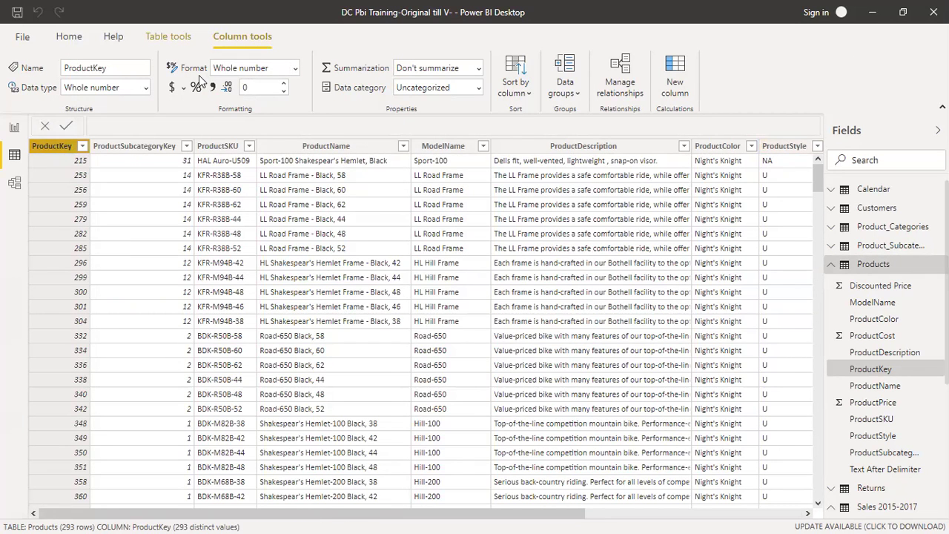
- Add a new calculated column to the Sales 2015-2017 table and name it Revenue
click(877, 263)
click(869, 509)
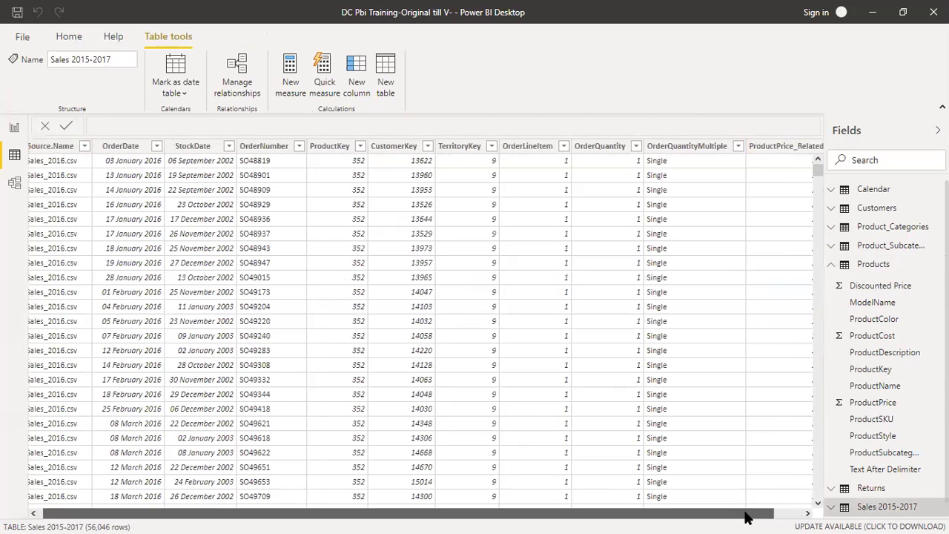
drag(734, 515, 771, 515)
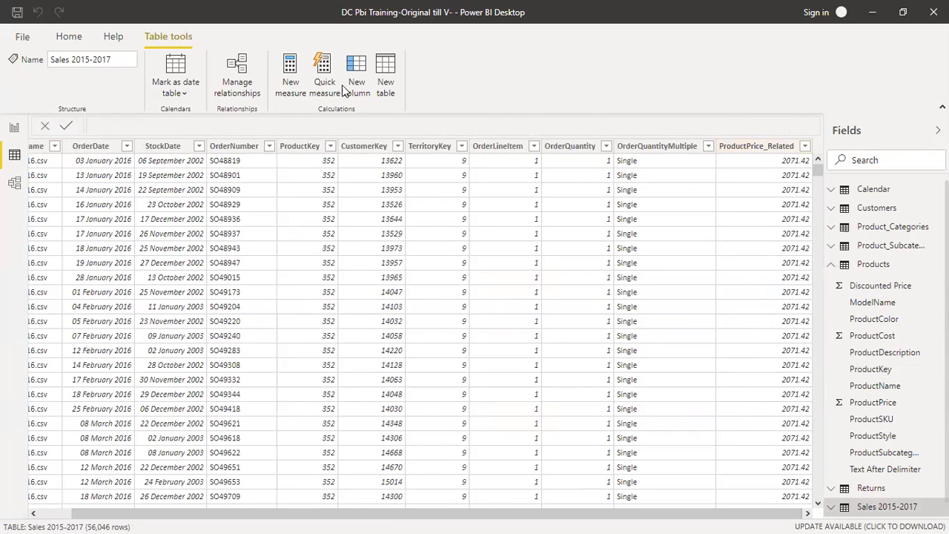
click(68, 36)
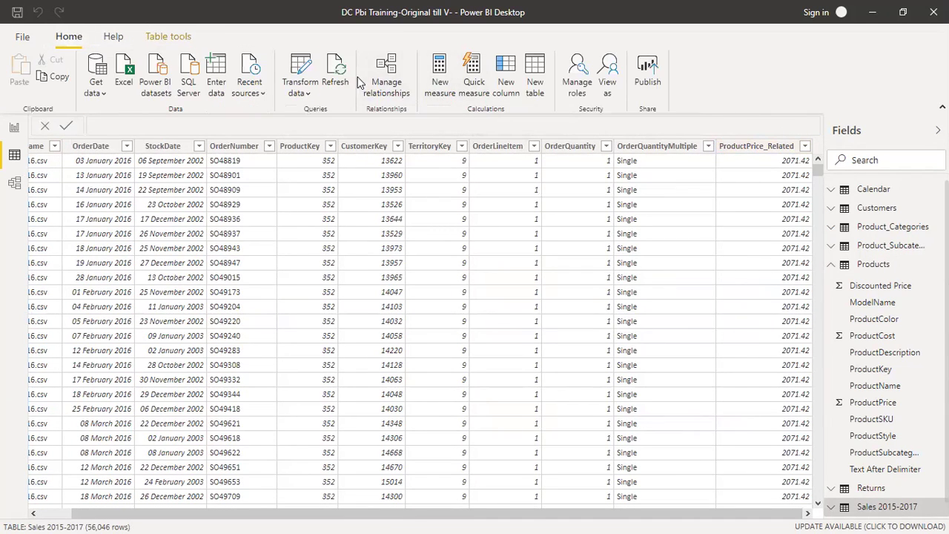
click(510, 67)
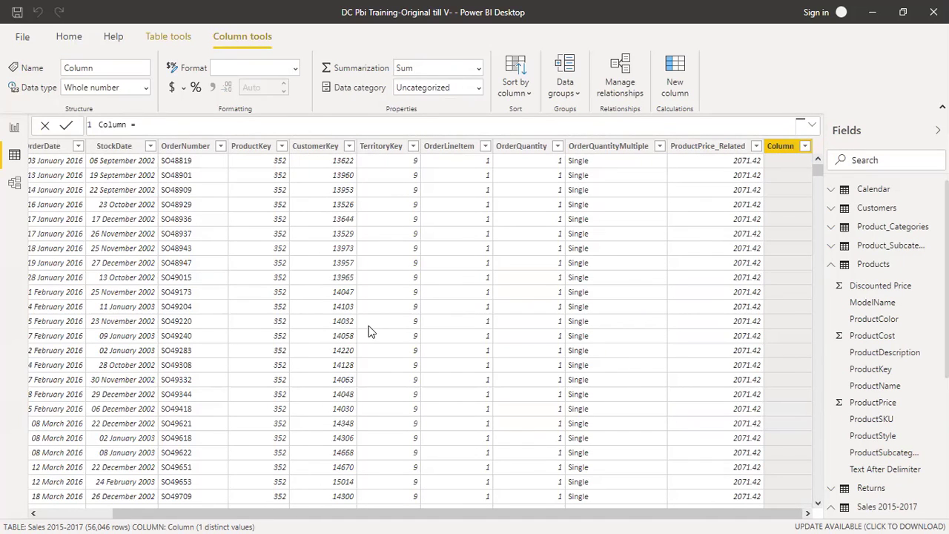
key(Left)
key(shift+Left)
key(shift+Left)
key(shift+Left)
key(shift+Left)
key(shift+Left)
key(shift+Left)
text(revenue)
key(shift+Right)
text(R)
- Start the Revenue formula with the column reference 'Sales 2015-2017'[OrderQuantity]
key(End)
text(Quan)
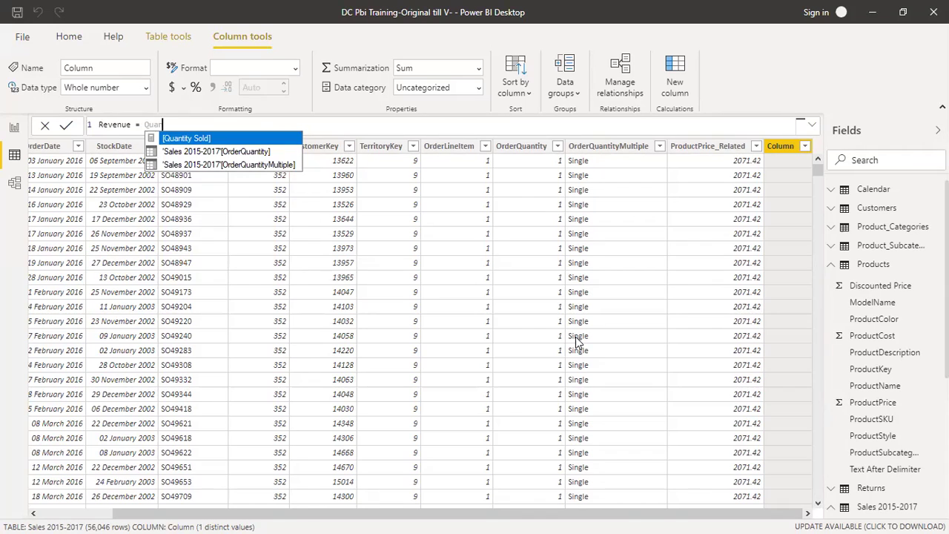
key(Down)
key(Down)
key(Up)
key(Up)
key(Down)
key(Up)
key(Down)
key(Down)
key(Up)
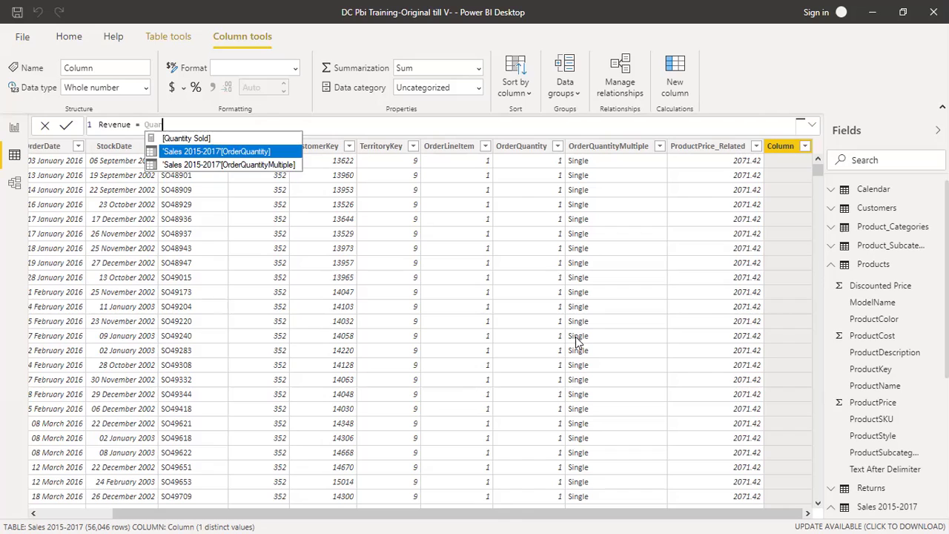
key(Tab)
- Multiply the order quantity by 'Sales 2015-2017'[ProductPrice_Related] and commit the Revenue formula
text(*)
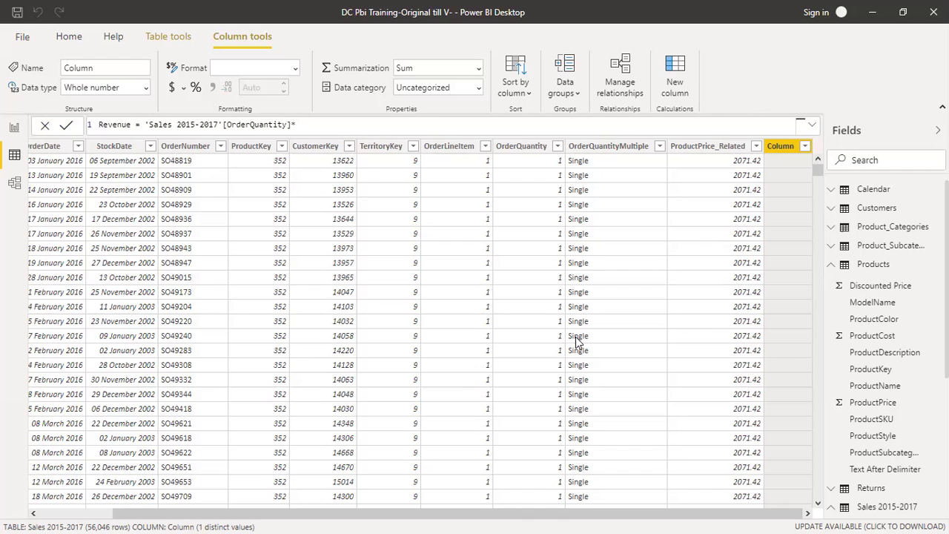
text(Product)
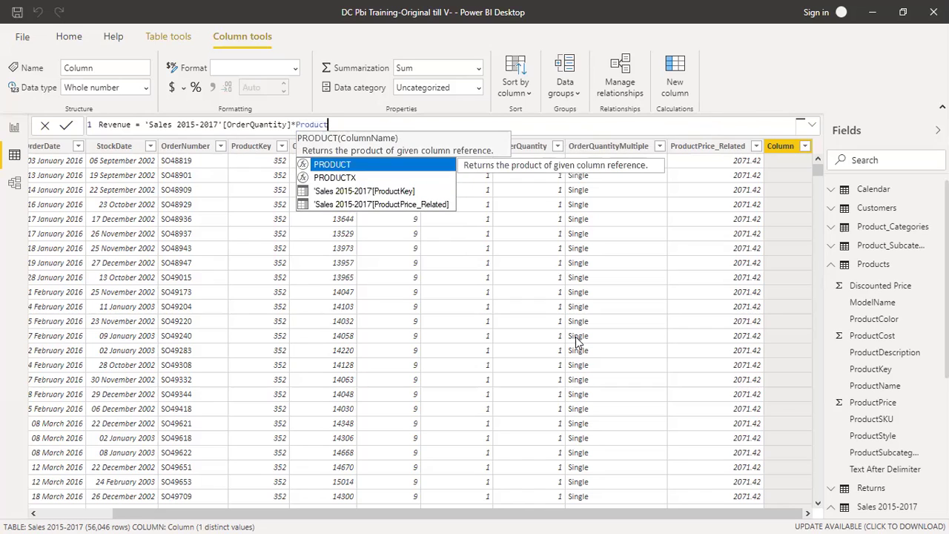
key(Down)
key(Down)
key(Down)
key(Tab)
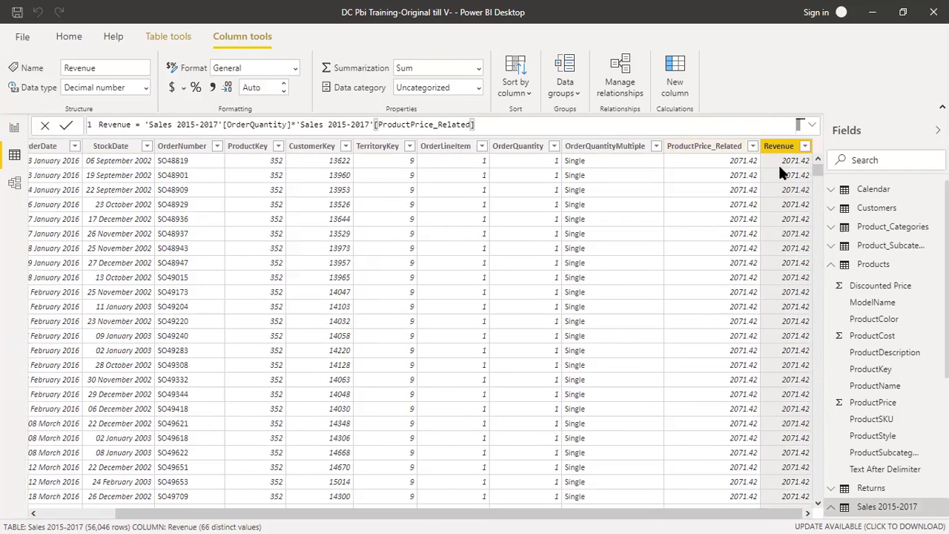
- Format the ProductPrice_Related column of Sales 2015-2017 as currency
click(731, 148)
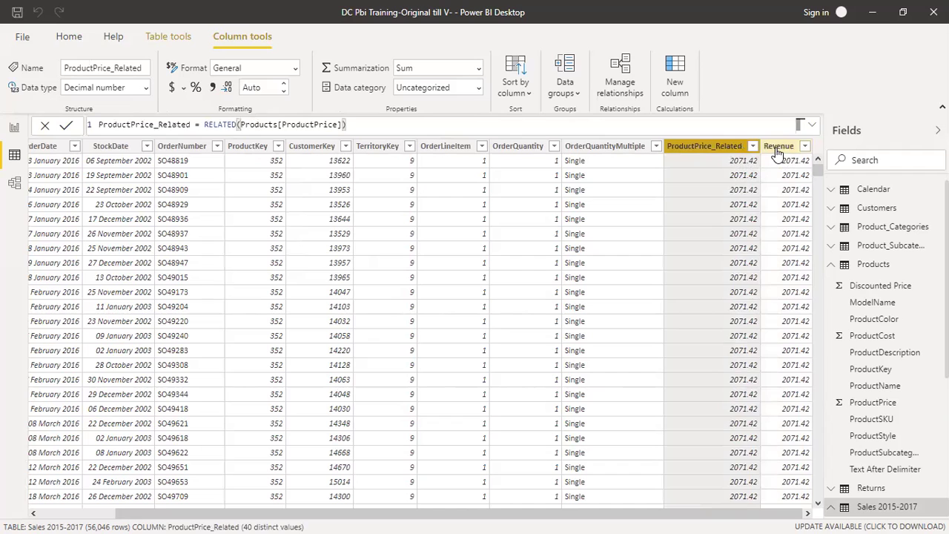
click(777, 148)
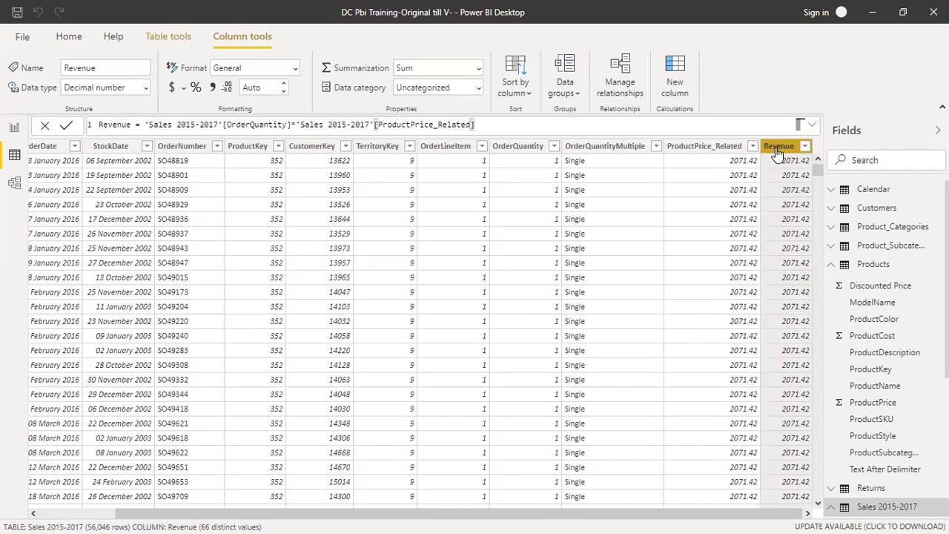
click(731, 148)
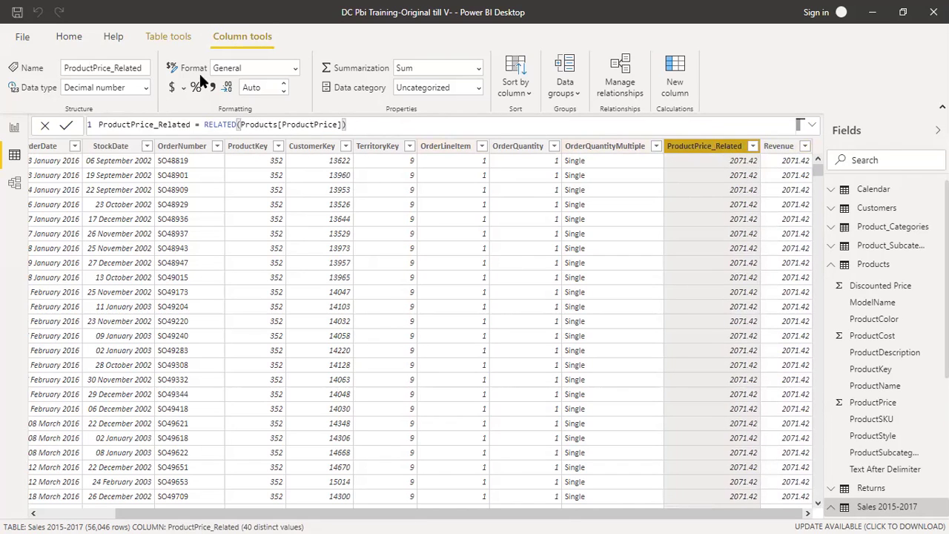
click(172, 88)
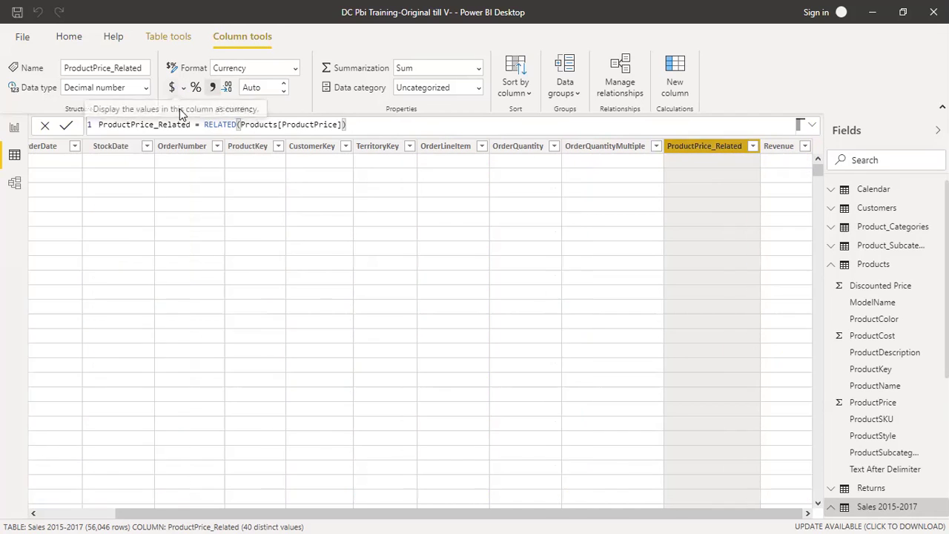
click(228, 88)
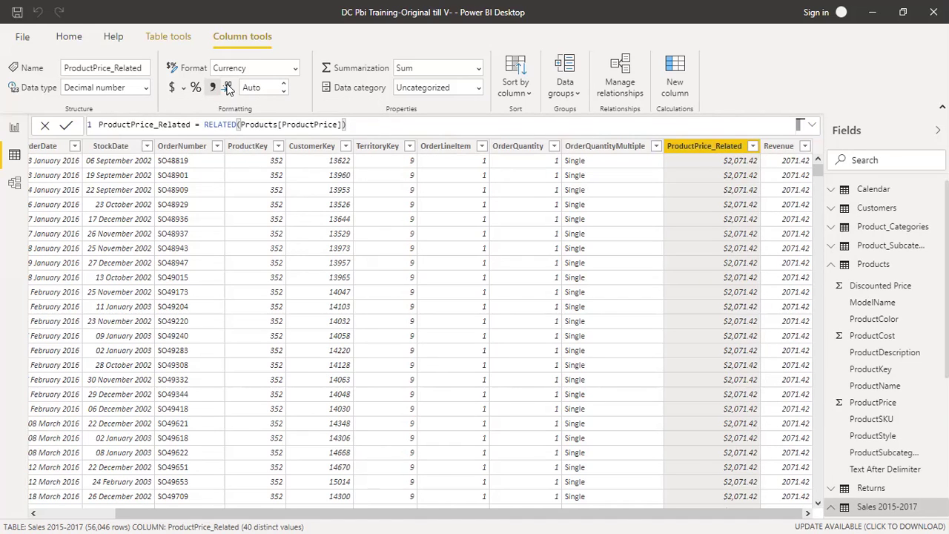
- Format the Revenue column as $ English (United States) currency with 1 decimal place
click(778, 146)
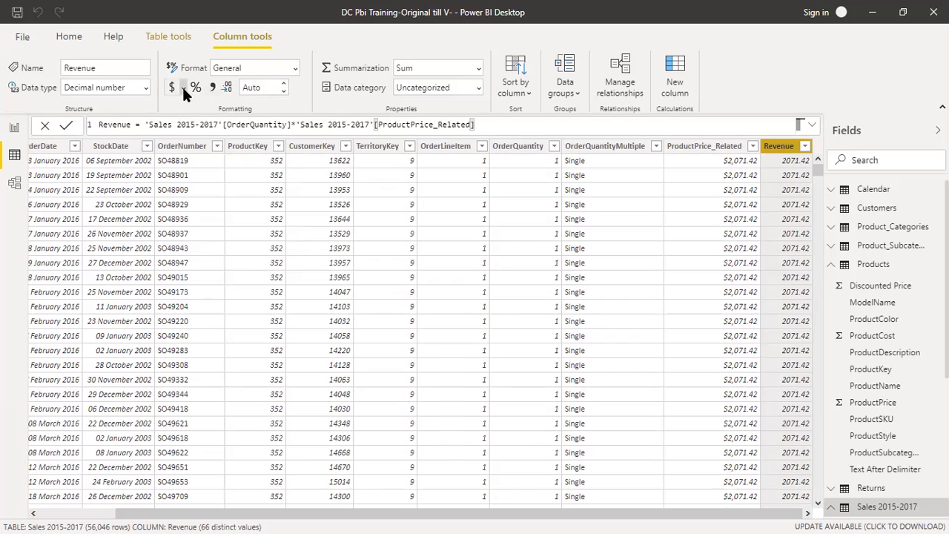
click(184, 88)
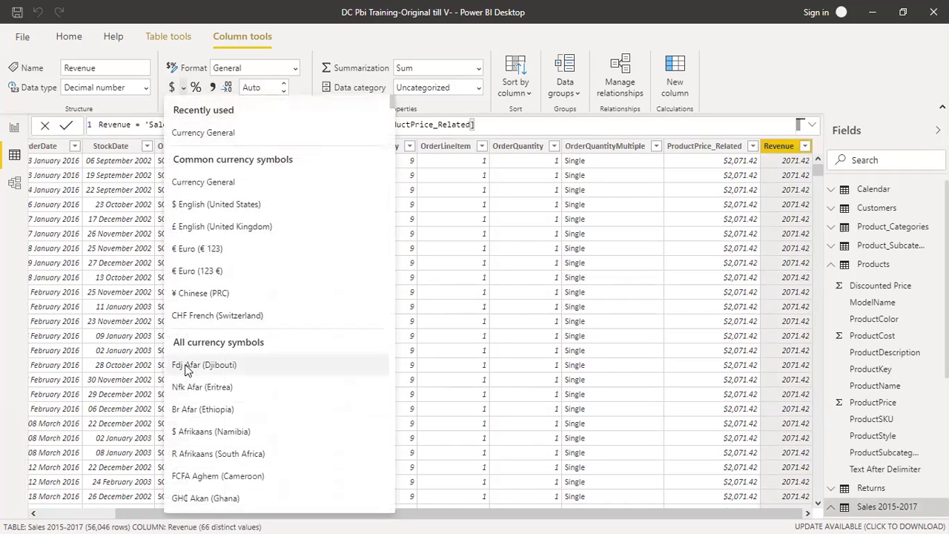
click(198, 210)
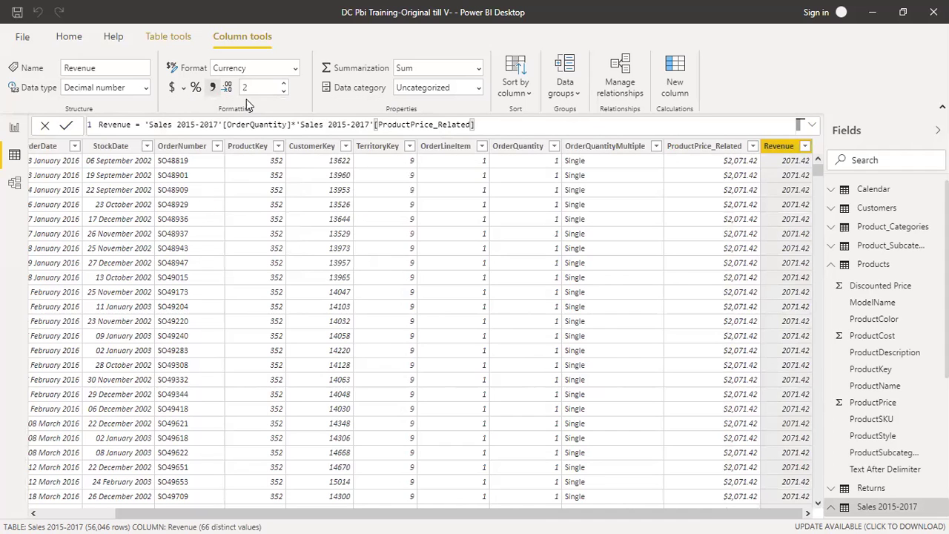
click(284, 94)
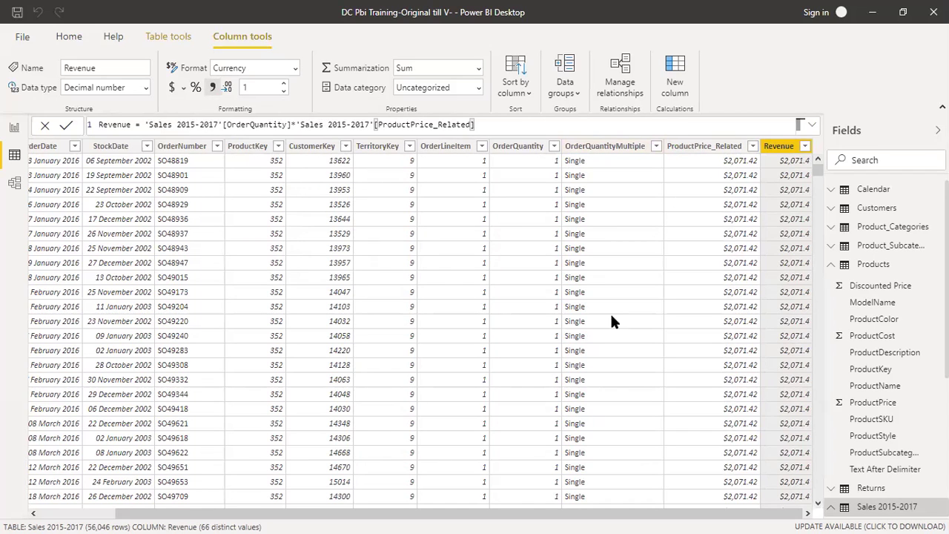
- Go to the report page and make the ProductKey matrix taller so it shows more rows
click(14, 131)
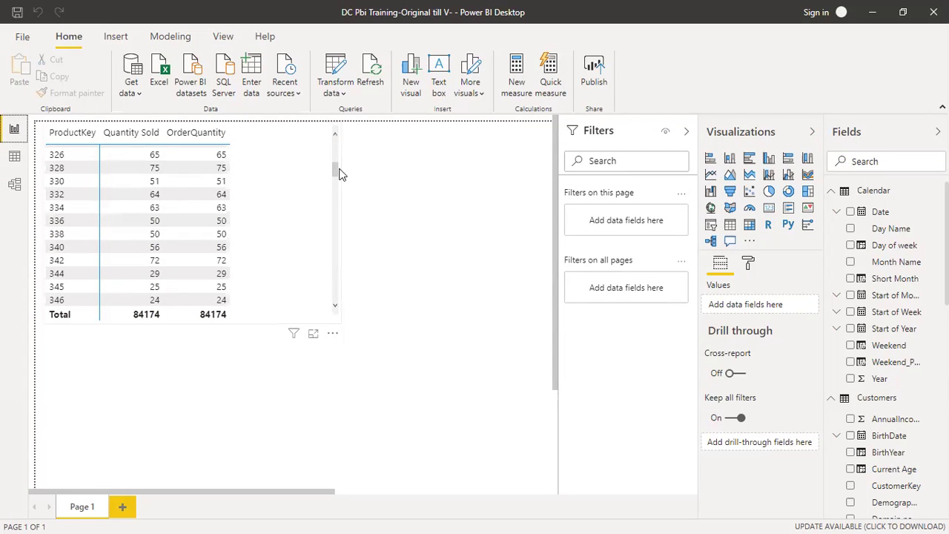
drag(333, 170, 336, 146)
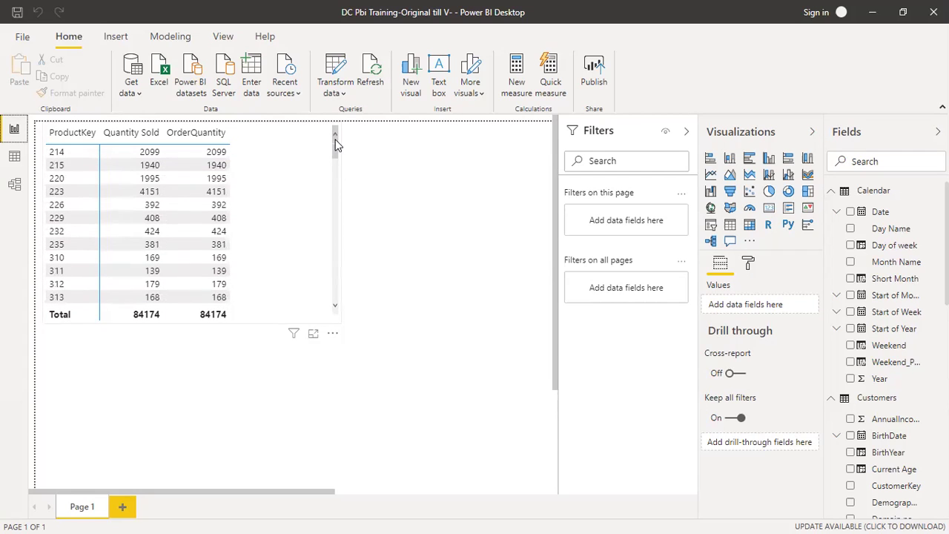
click(223, 318)
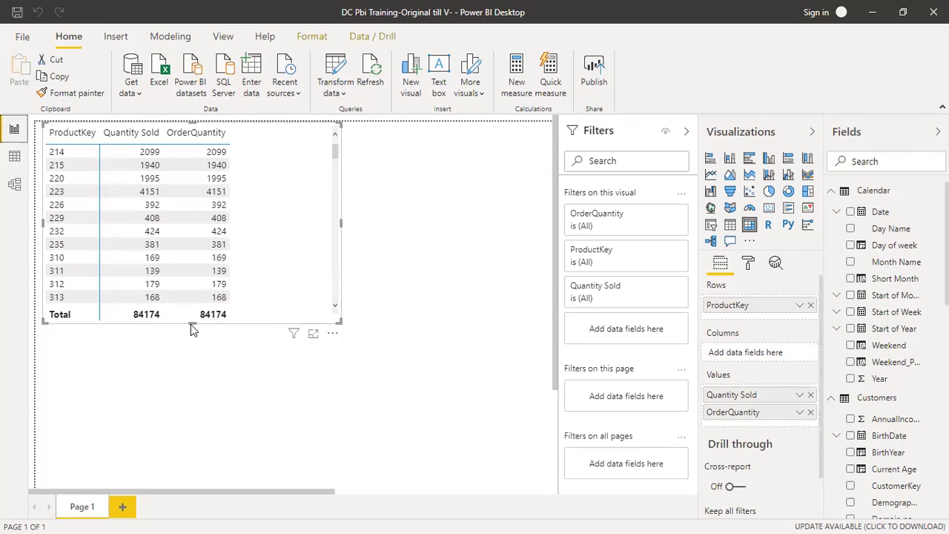
drag(191, 317, 192, 376)
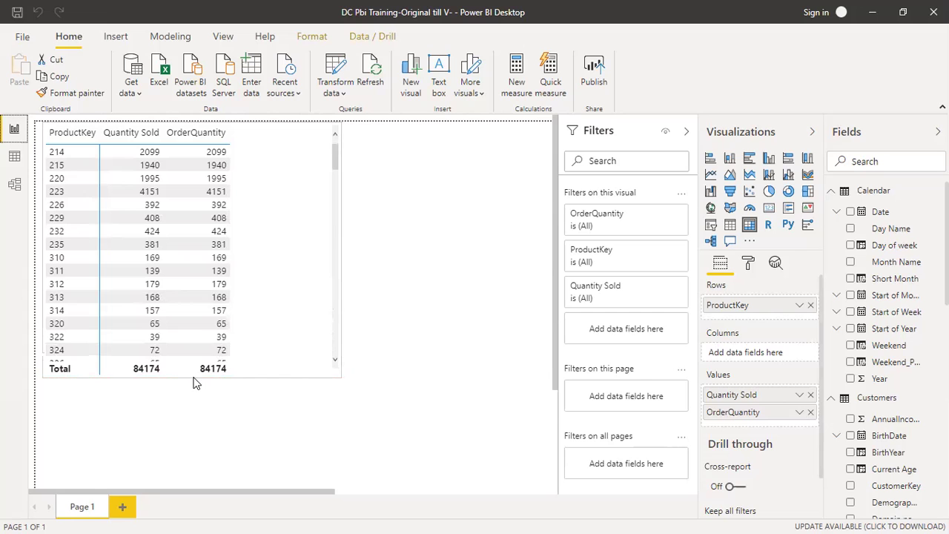
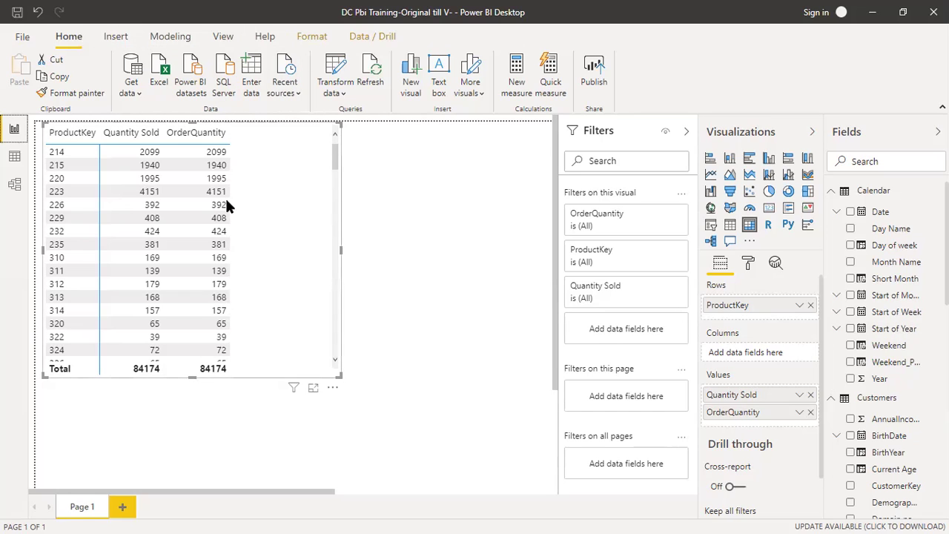
- Collapse the Calendar and Customers tables in the field list
click(115, 38)
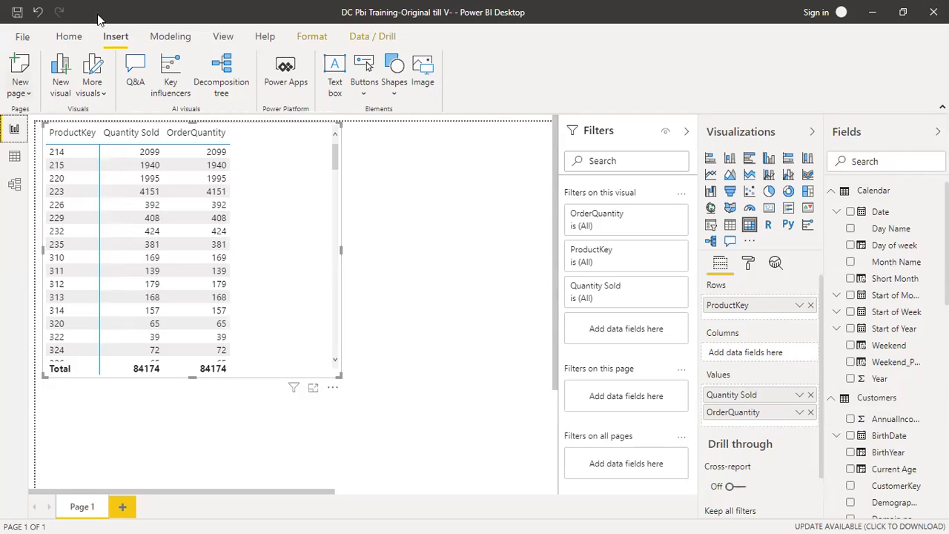
click(171, 37)
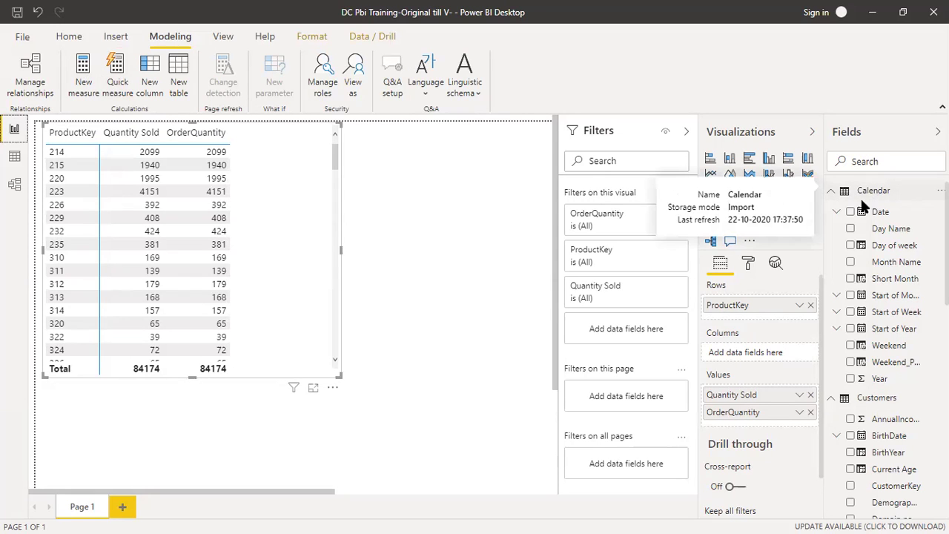
click(831, 193)
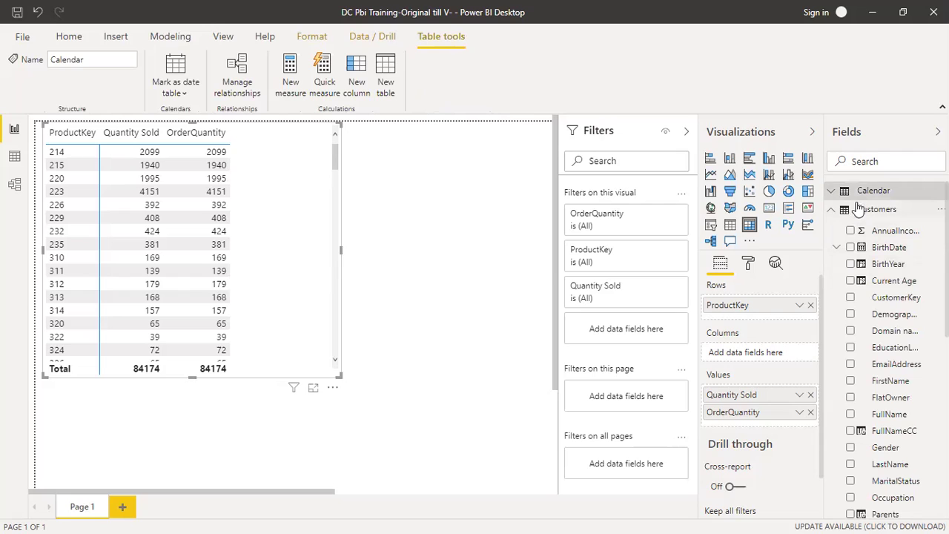
click(831, 210)
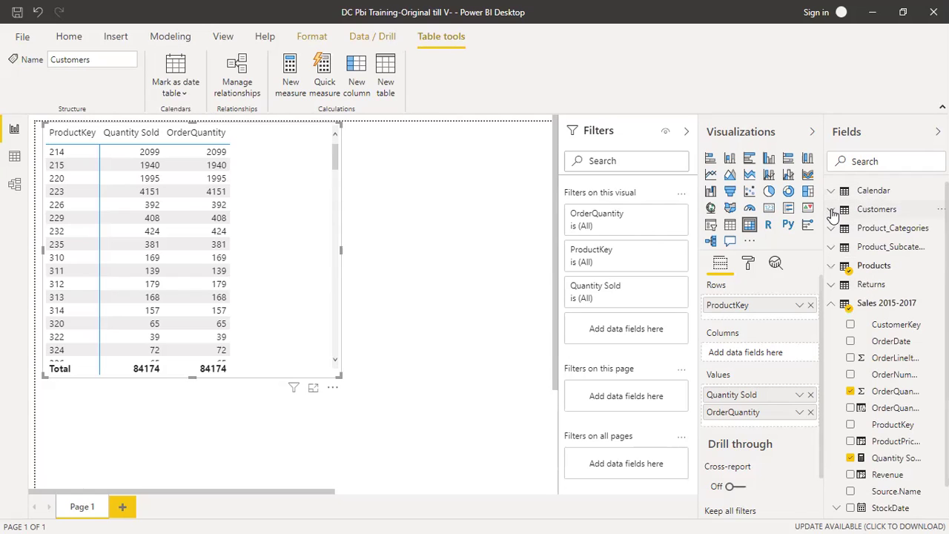
- Create the measure Quantity Returned = SUM(Returns[ReturnQuantity]) in the Returns table and add it to the ProductKey matrix's values
right_click(871, 288)
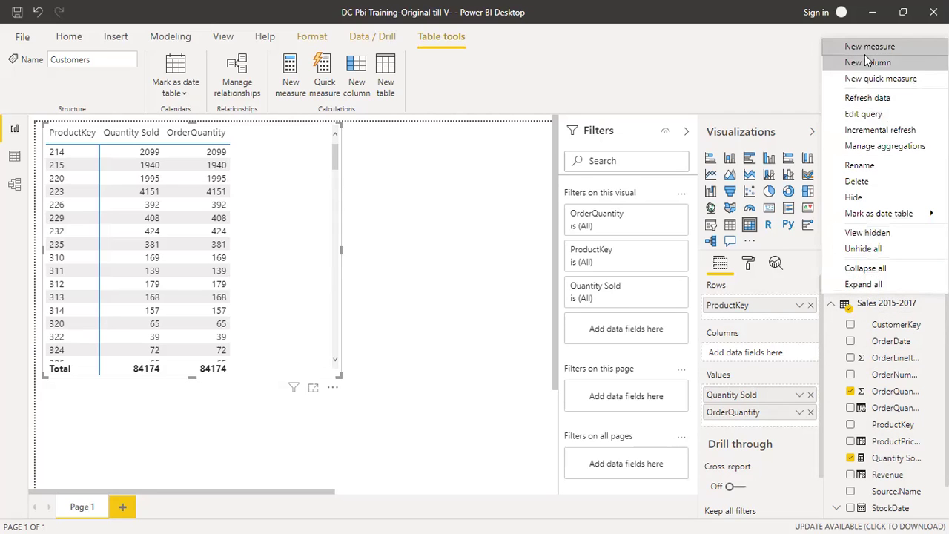
key(Escape)
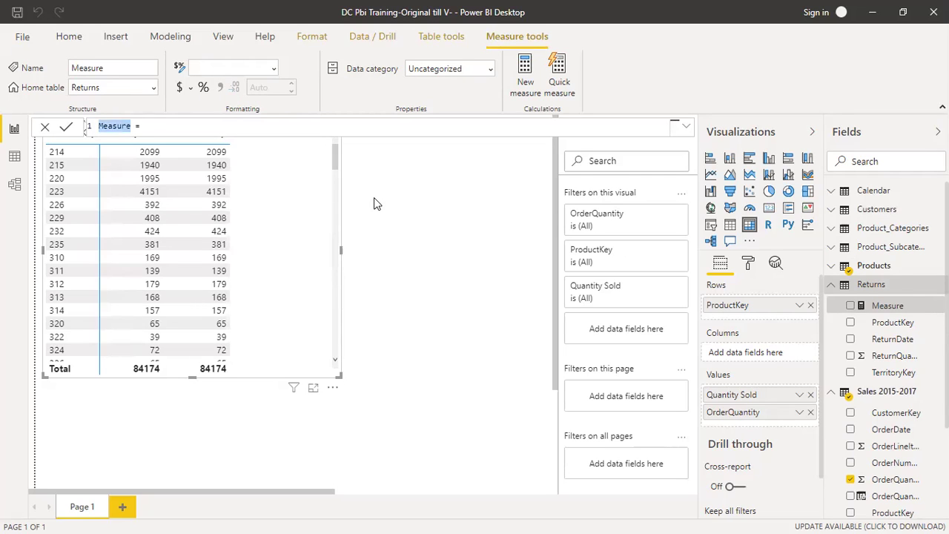
text(Quantity Returned)
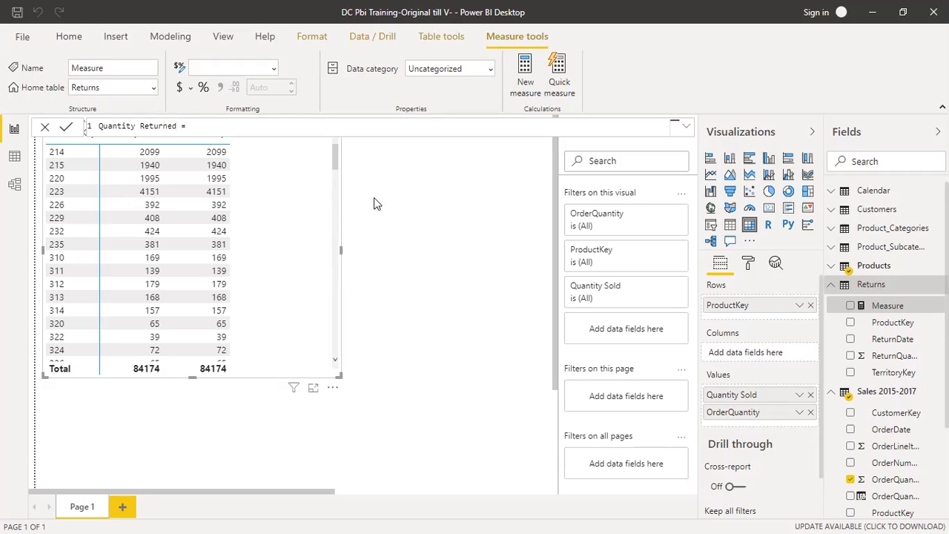
text( = sum)
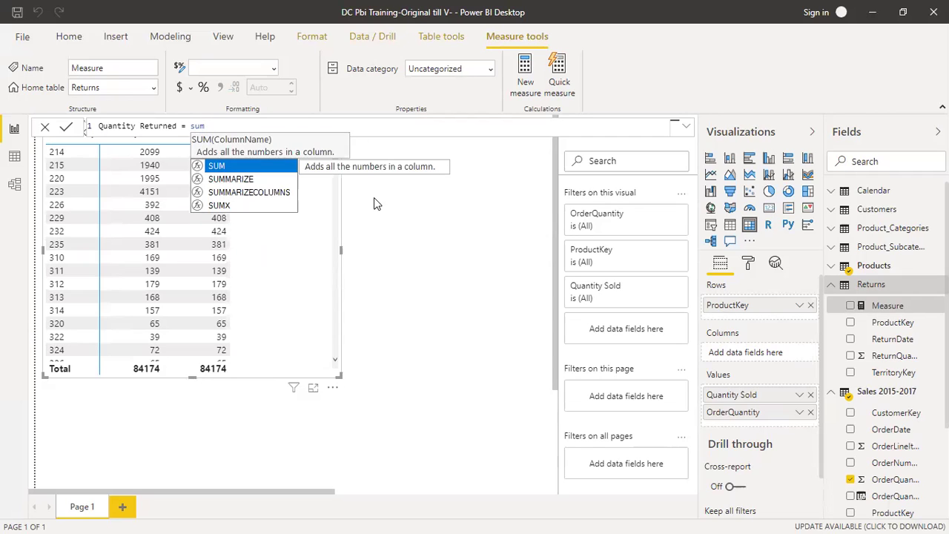
key(Tab)
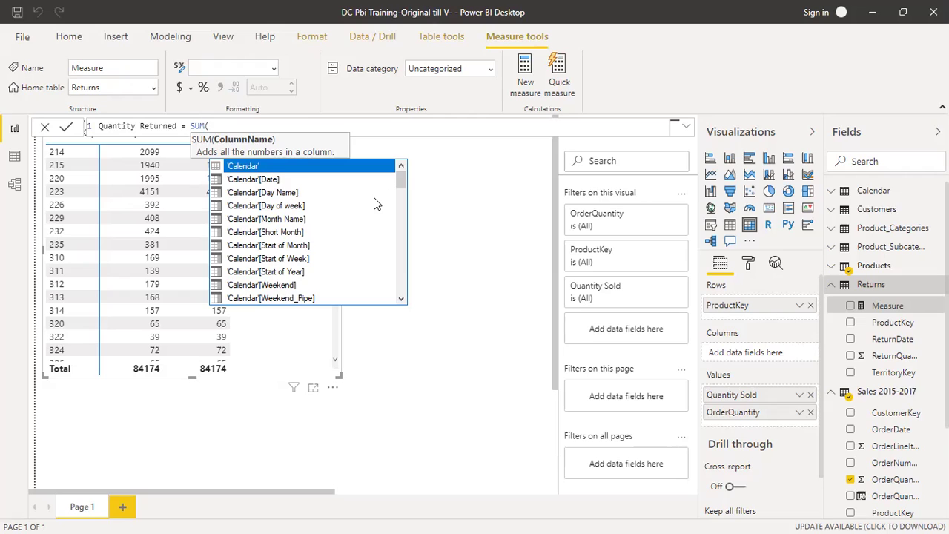
text(return)
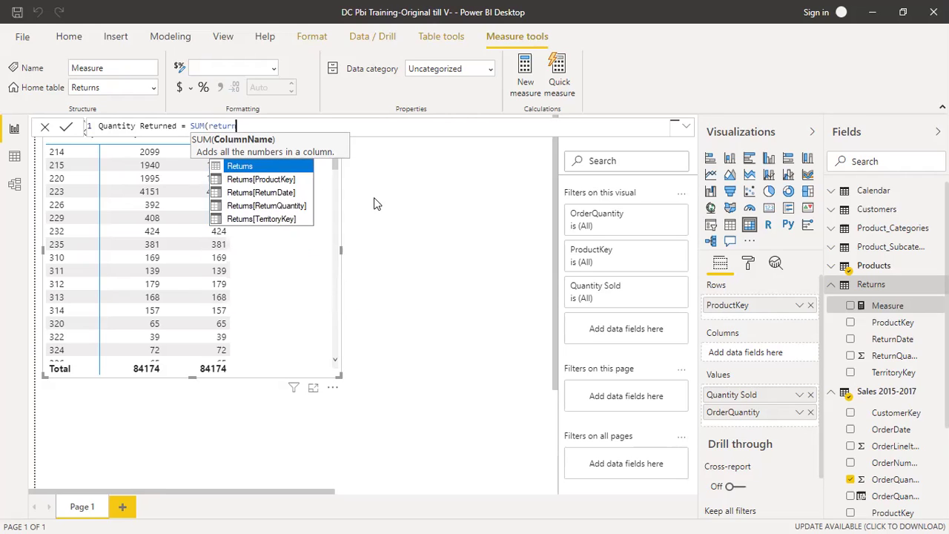
key(Down)
key(Down)
key(Down)
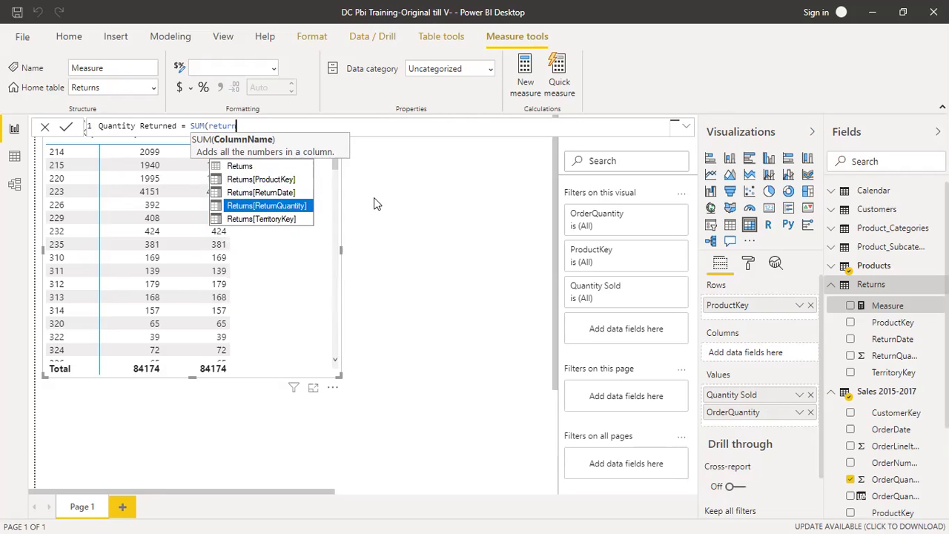
key(Tab)
text())
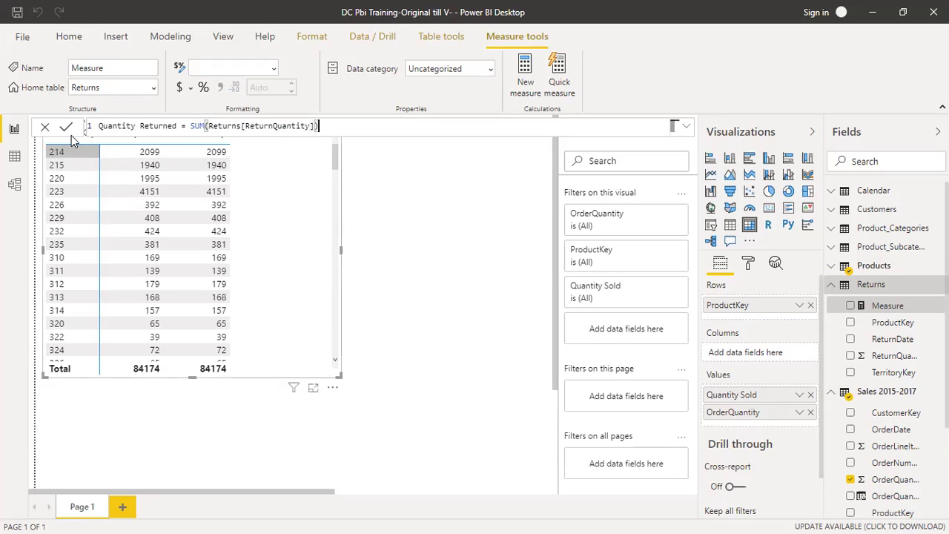
key(Return)
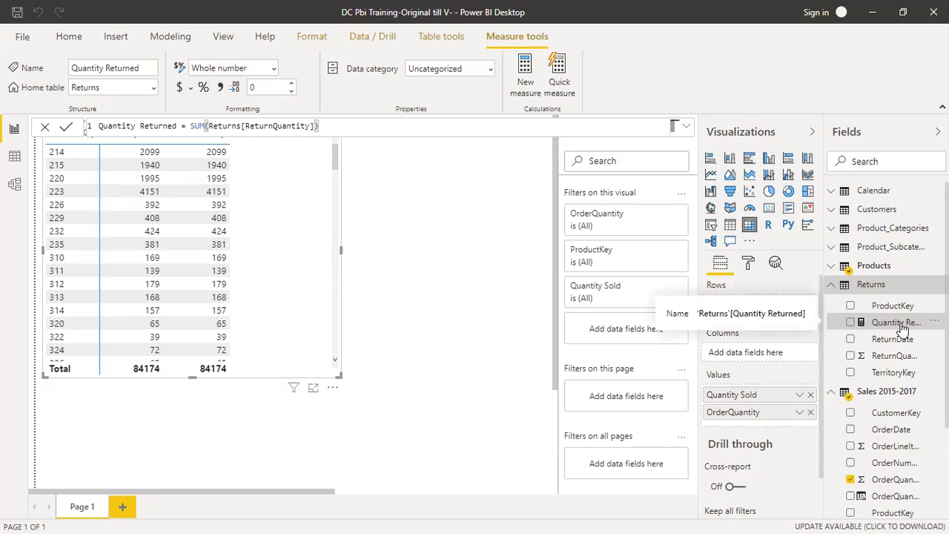
drag(900, 328, 752, 424)
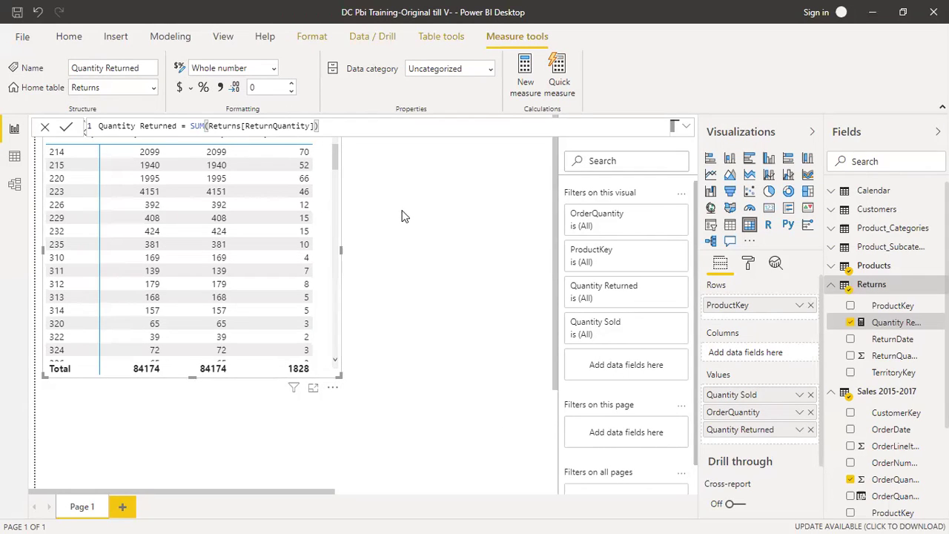
- Create the measure Total Revenue = SUM('Sales 2015-2017'[Revenue]) in the Sales 2015-2017 table
right_click(869, 395)
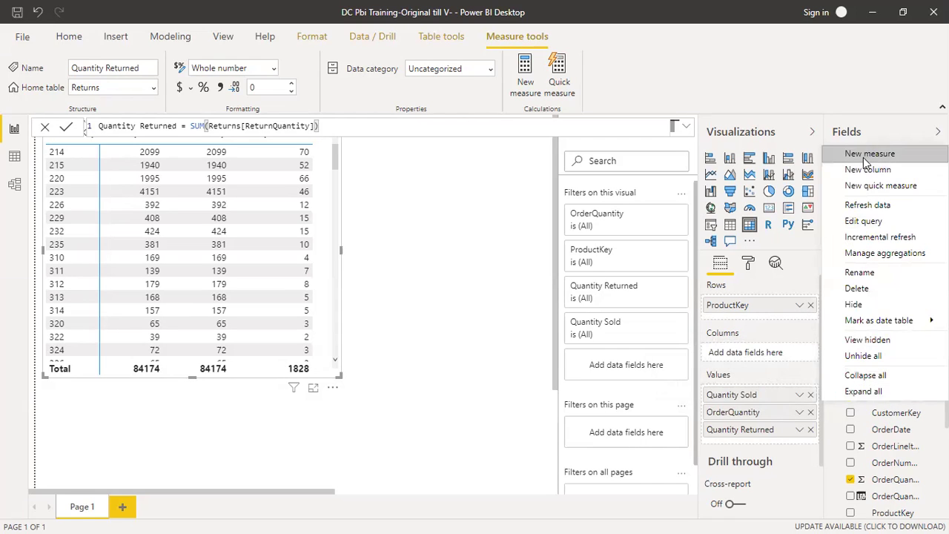
key(Escape)
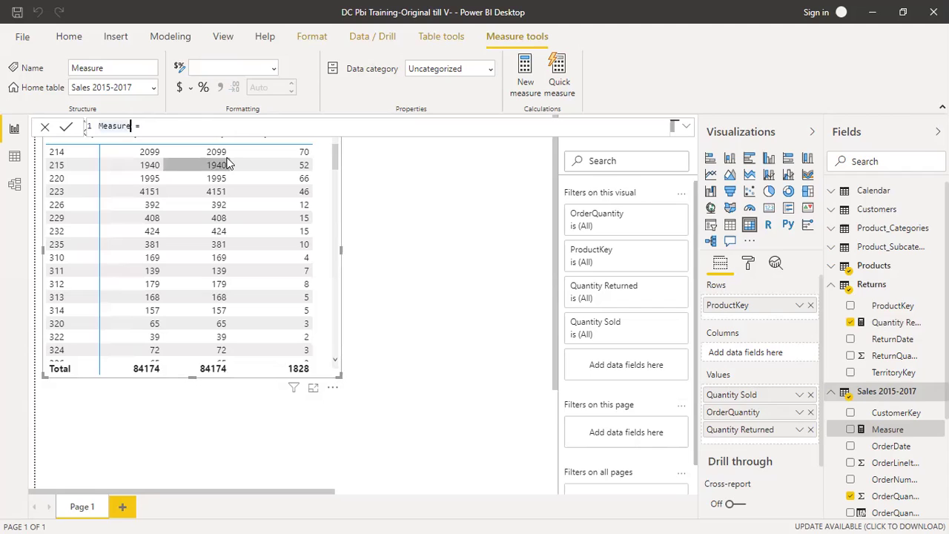
text(tot)
key(Delete)
text(Revenue = )
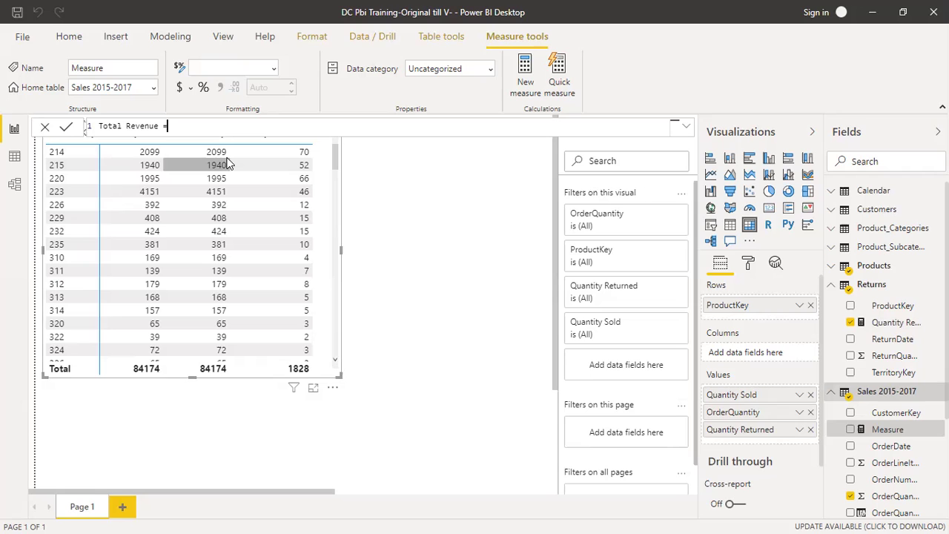
text(SUM()
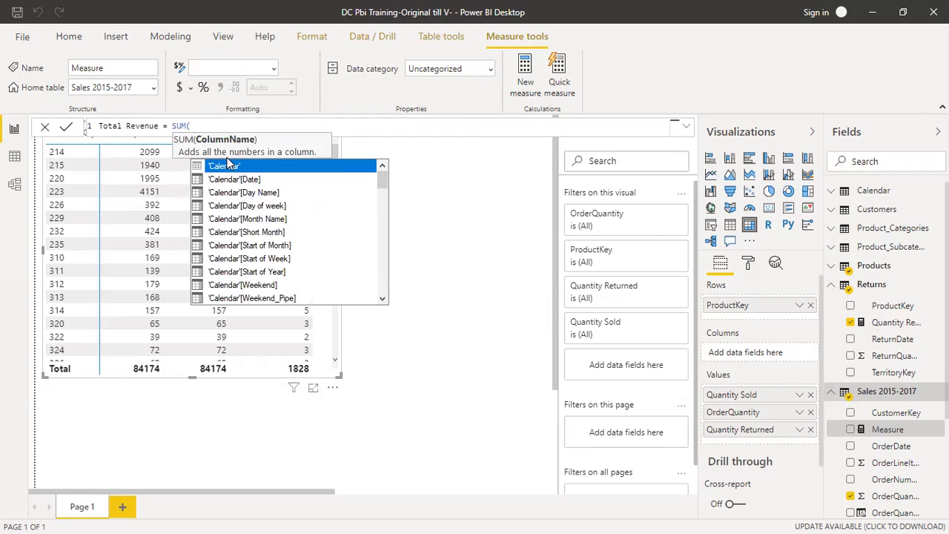
text(reve)
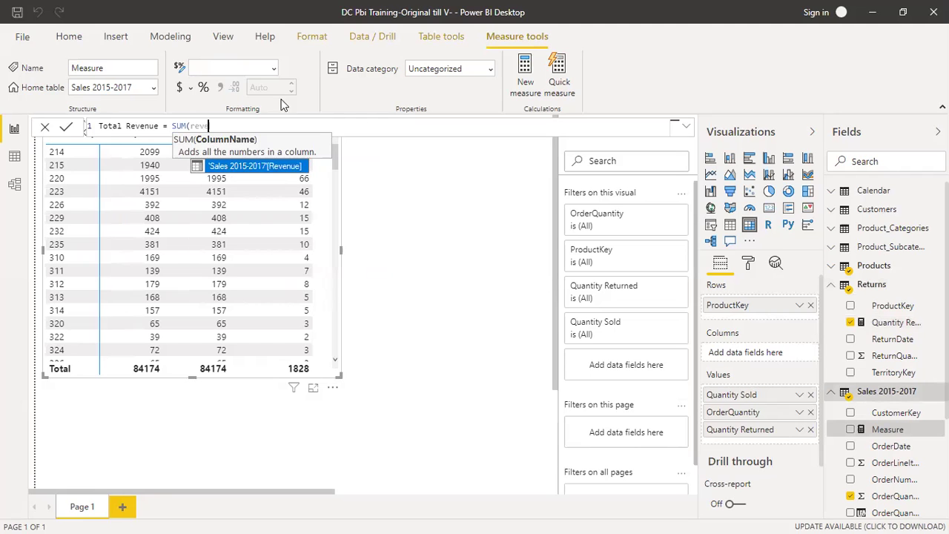
key(Tab)
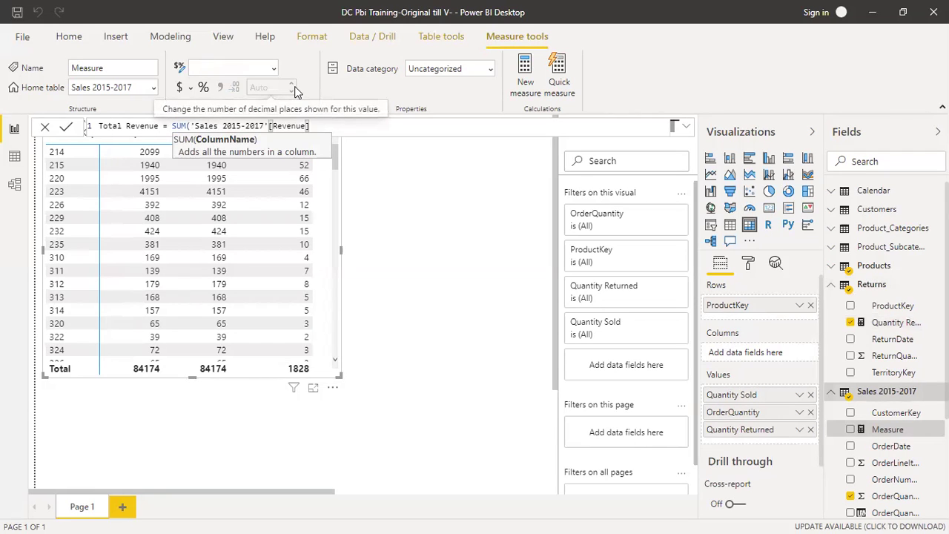
text())
click(69, 127)
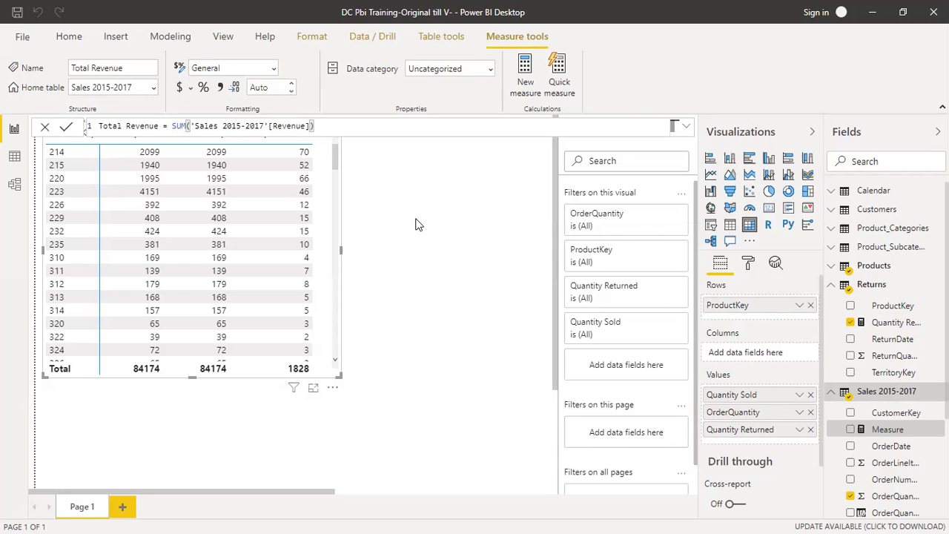
- Add the Revenue column and the Total Revenue measure to the matrix's values below Quantity Returned
scroll(869, 442, down, 2)
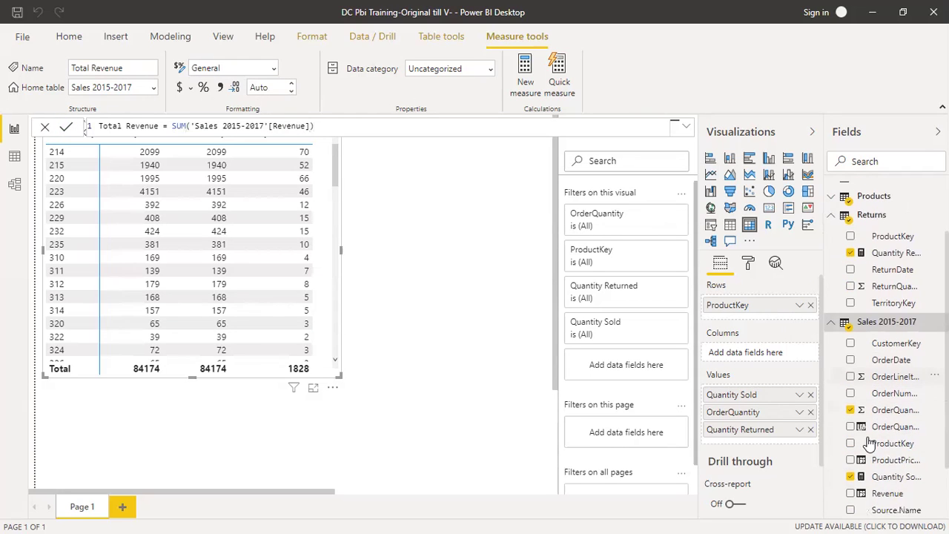
scroll(879, 483, down, 2)
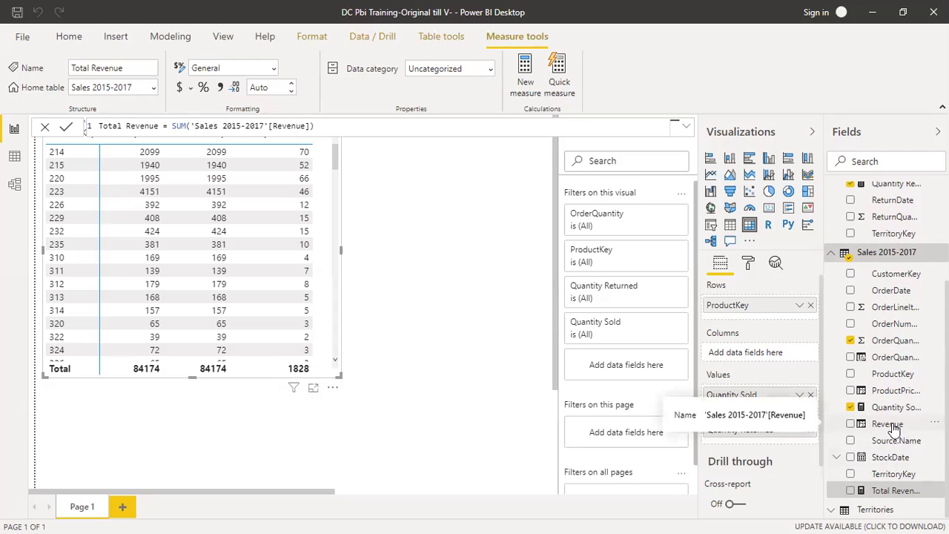
drag(892, 425, 769, 444)
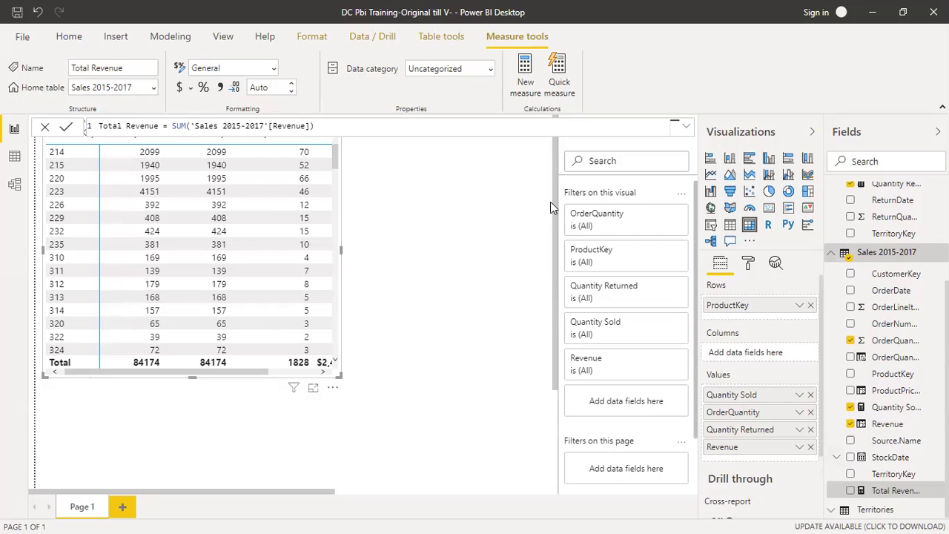
click(362, 158)
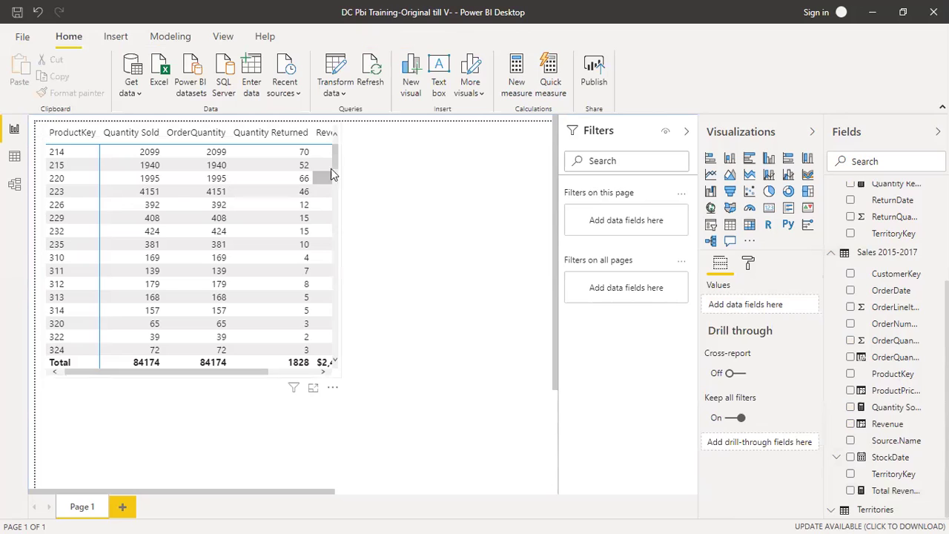
mouse_move(297, 379)
drag(260, 377, 320, 378)
click(281, 133)
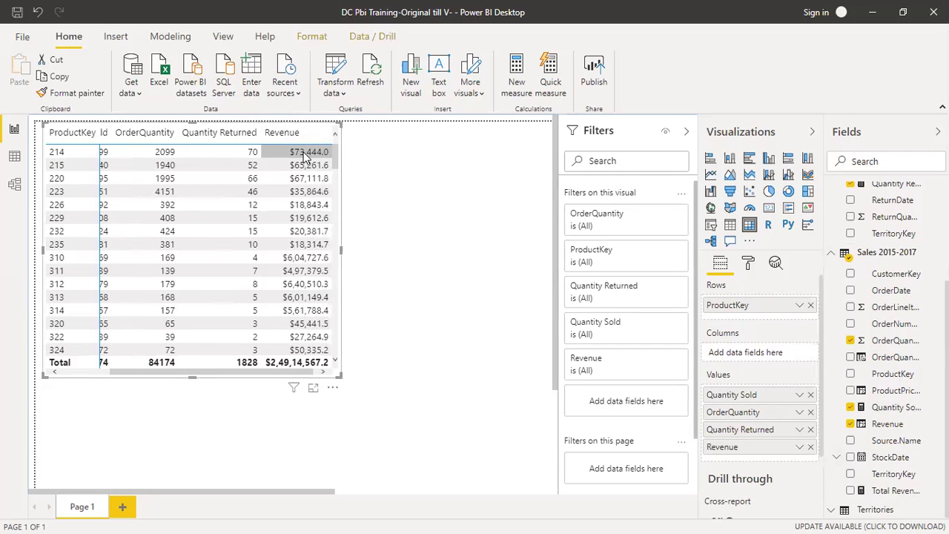
drag(887, 491, 764, 464)
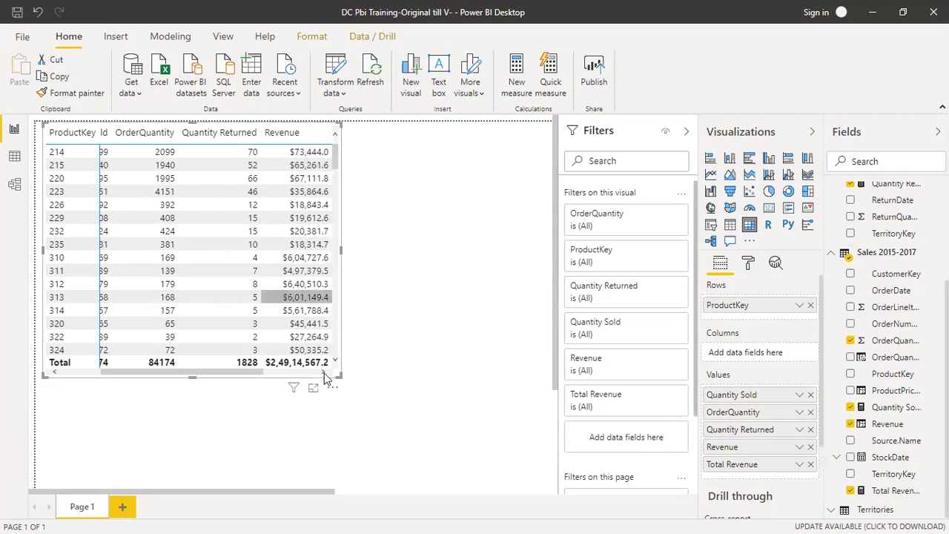
- Enlarge the matrix and bring its Revenue and Total Revenue columns into view side by side for comparison
drag(254, 377, 304, 377)
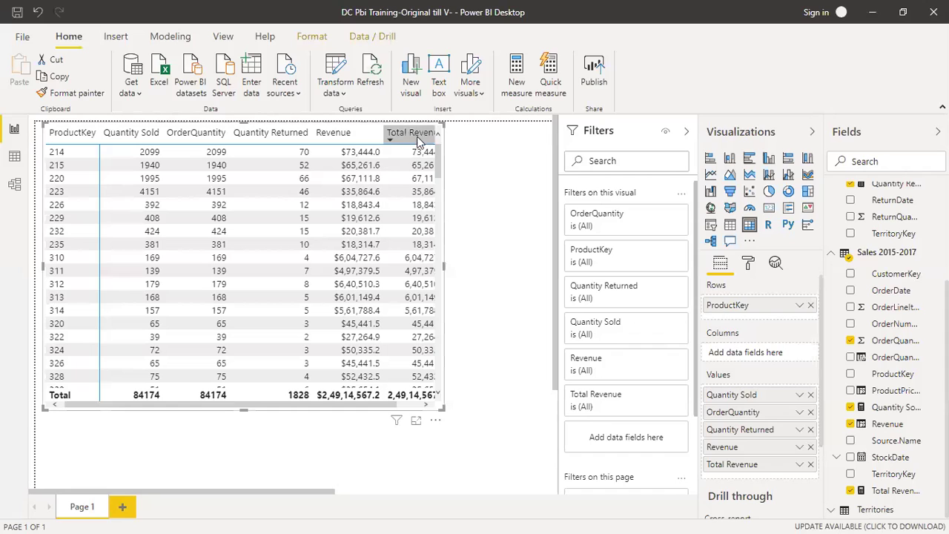
drag(443, 408, 378, 461)
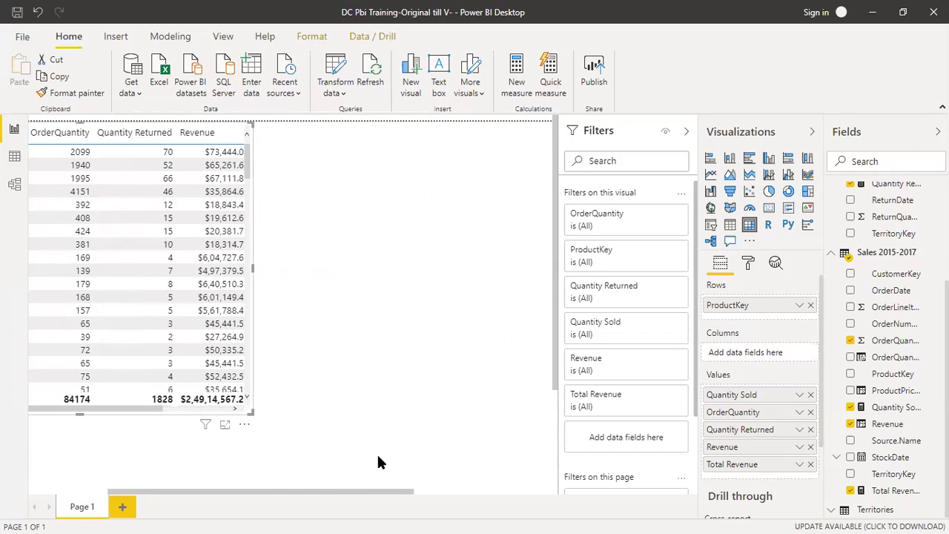
click(378, 462)
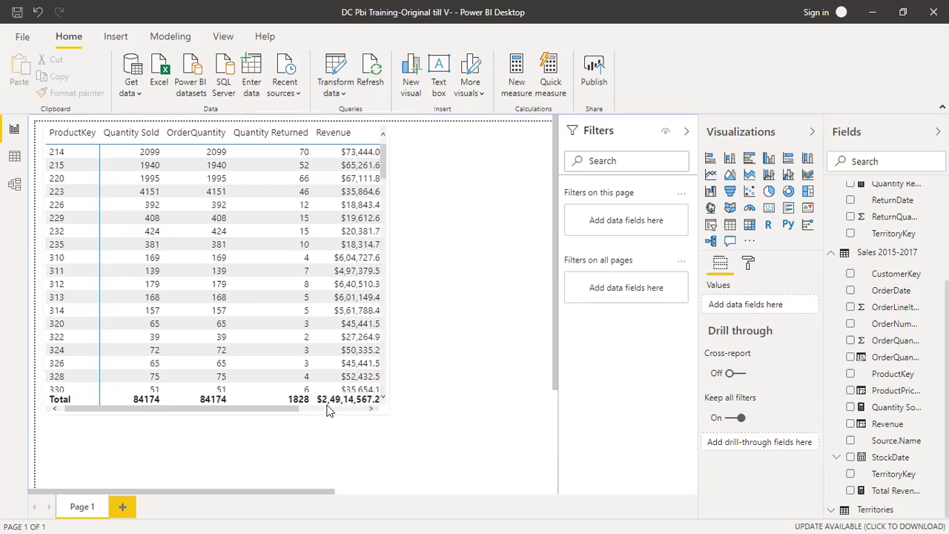
drag(290, 408, 427, 369)
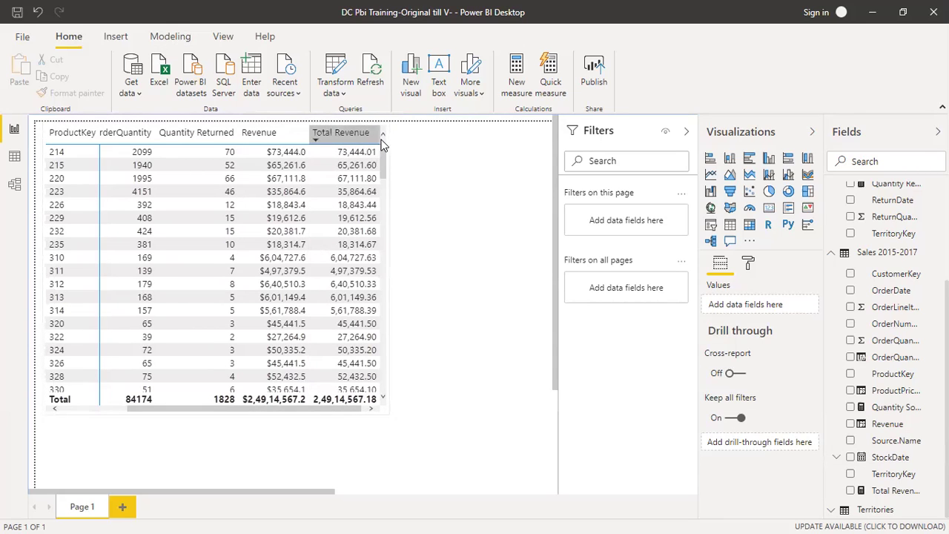
- Format the Total Revenue measure as currency with 2 decimal places
click(896, 492)
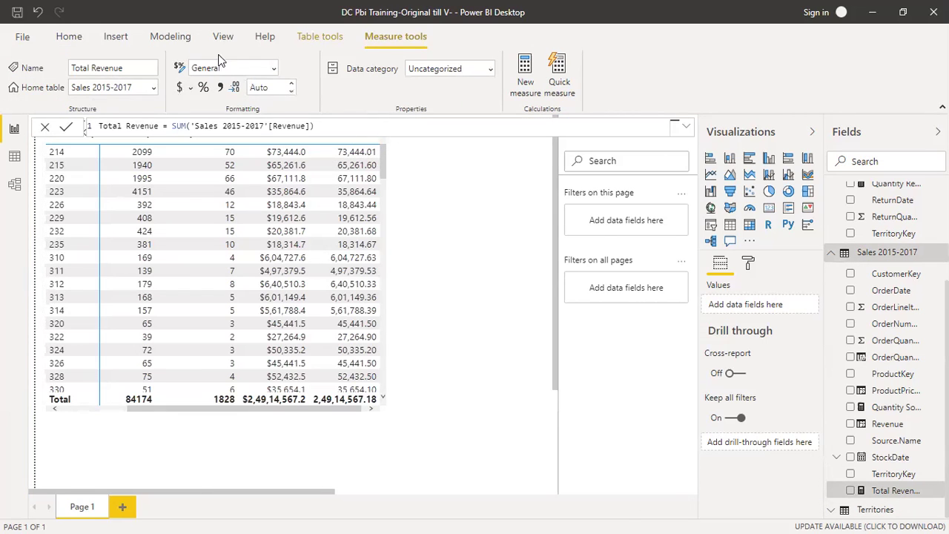
click(179, 89)
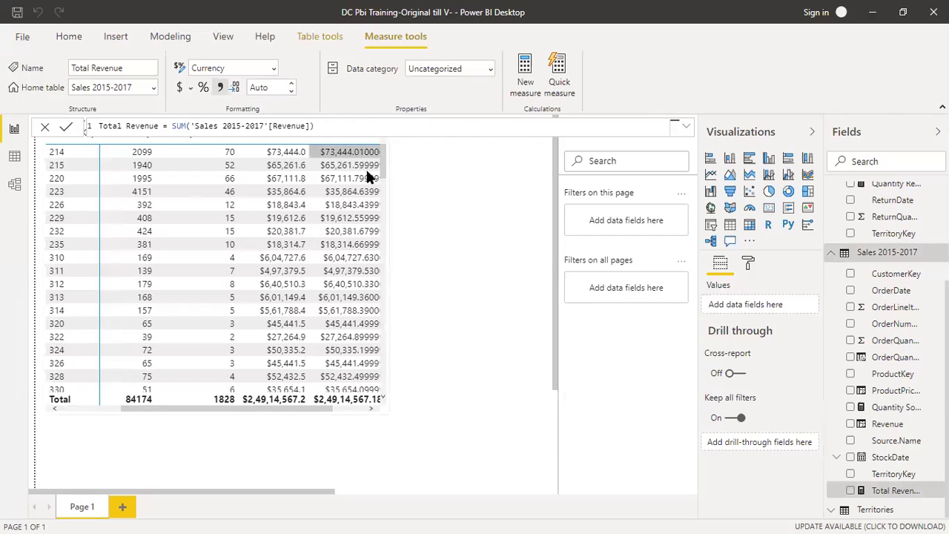
click(273, 88)
text(2)
key(Tab)
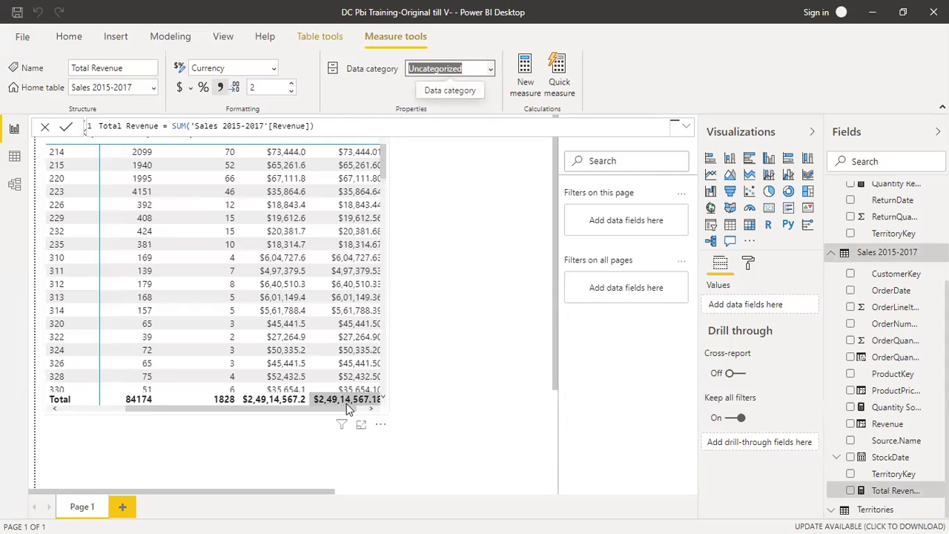
- Widen the matrix until every column from ProductKey to Total Revenue fits without horizontal scrolling
click(389, 416)
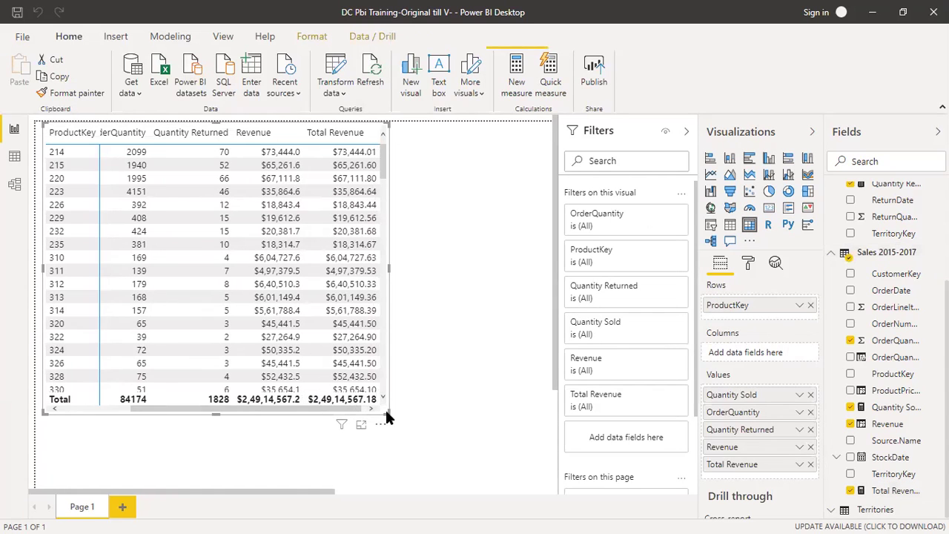
drag(385, 408, 477, 409)
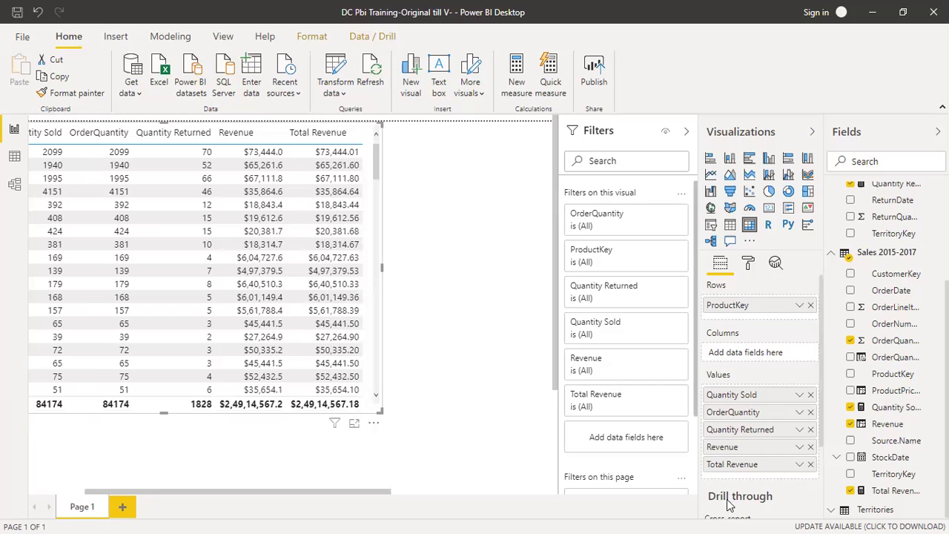
click(36, 490)
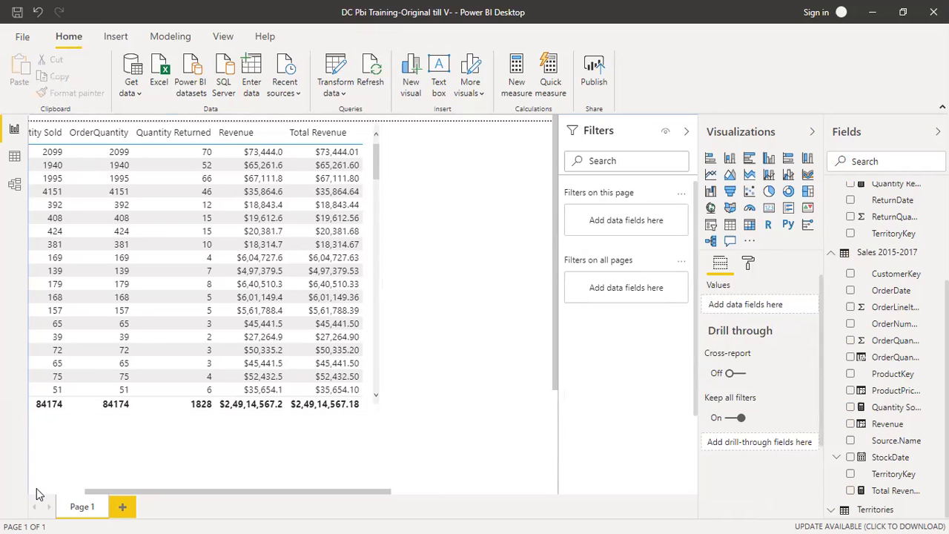
click(37, 489)
click(37, 488)
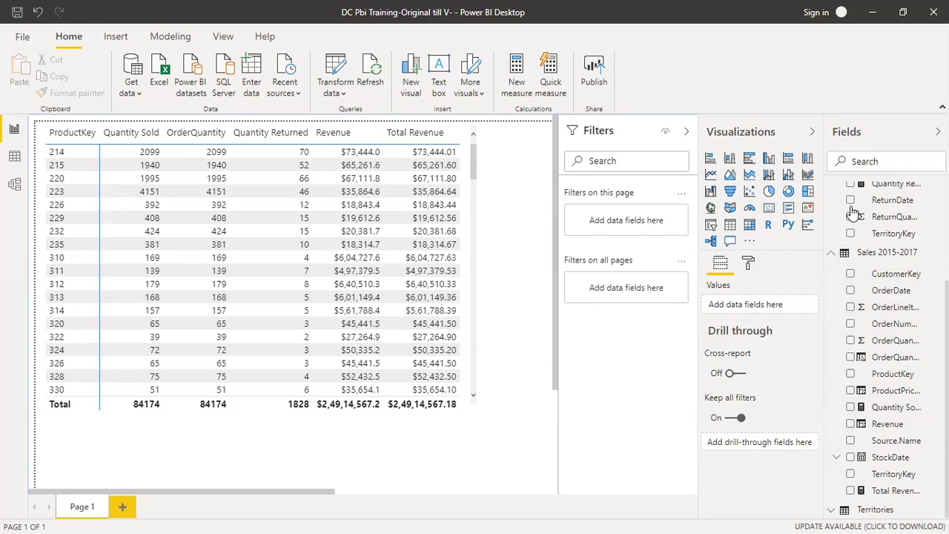
scroll(845, 256, up, 4)
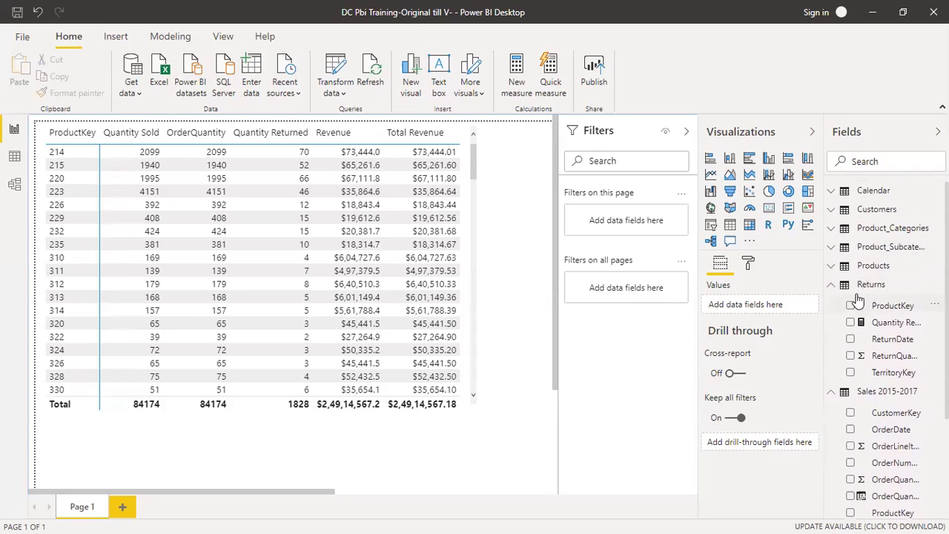
- Create a measure in the Returns table: Return Rate = [Quantity Returned] / [Quantity Sold]
right_click(874, 291)
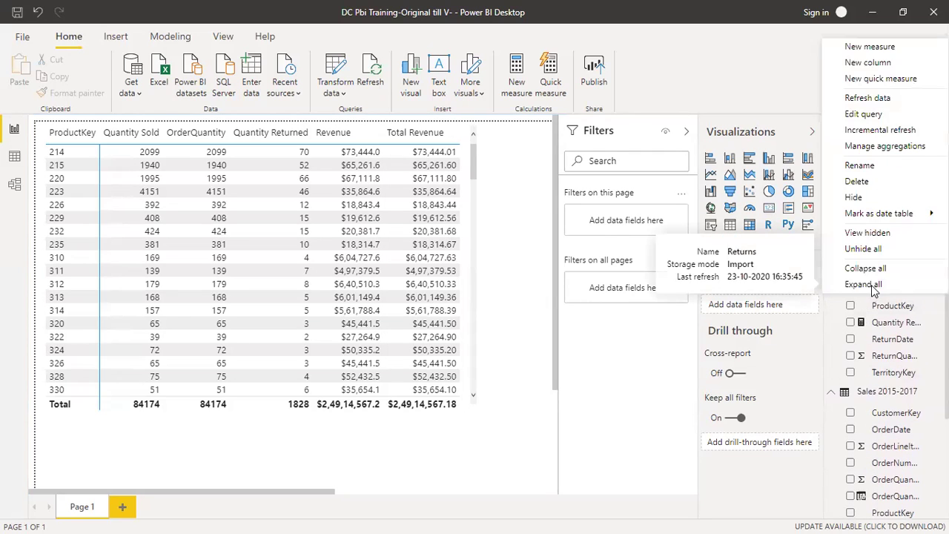
click(870, 51)
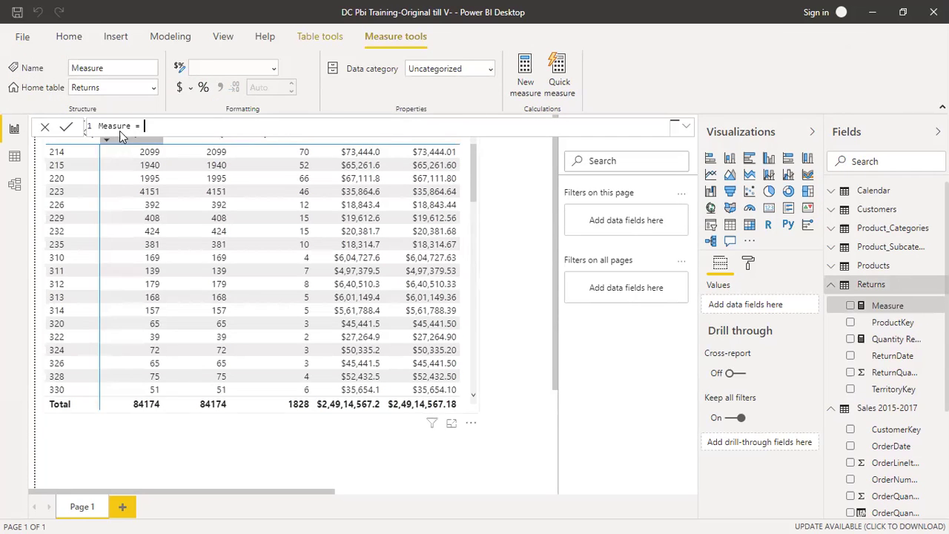
double_click(126, 125)
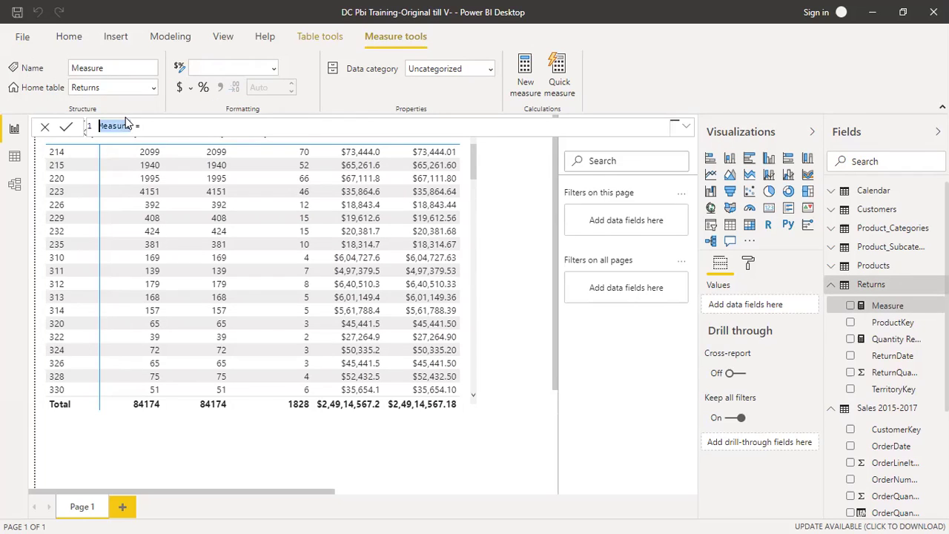
text(Return Rat)
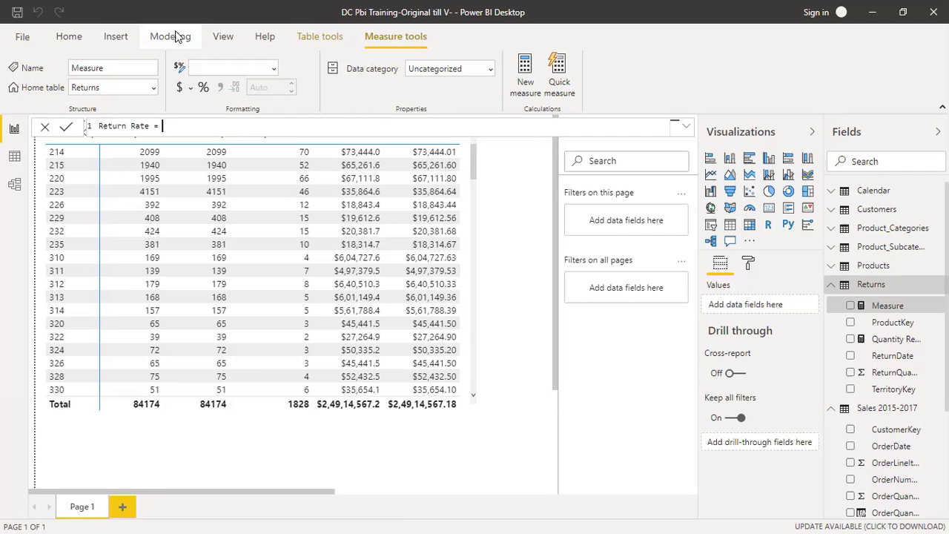
text(quar)
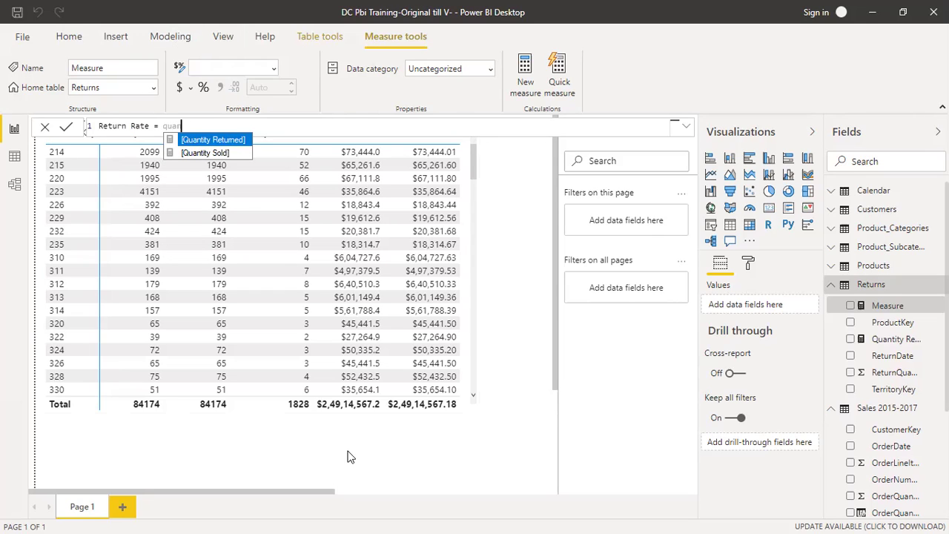
key(Tab)
text(/ quan)
key(Down)
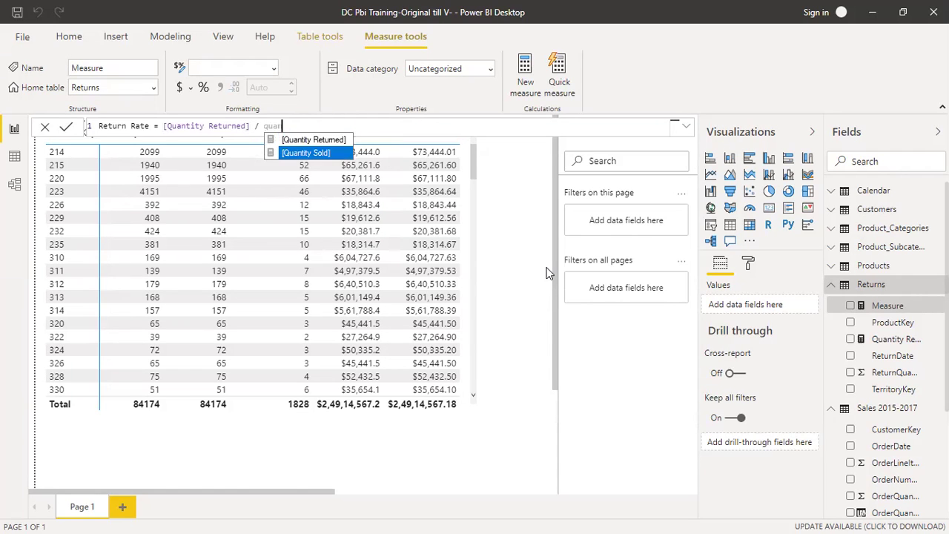
key(Tab)
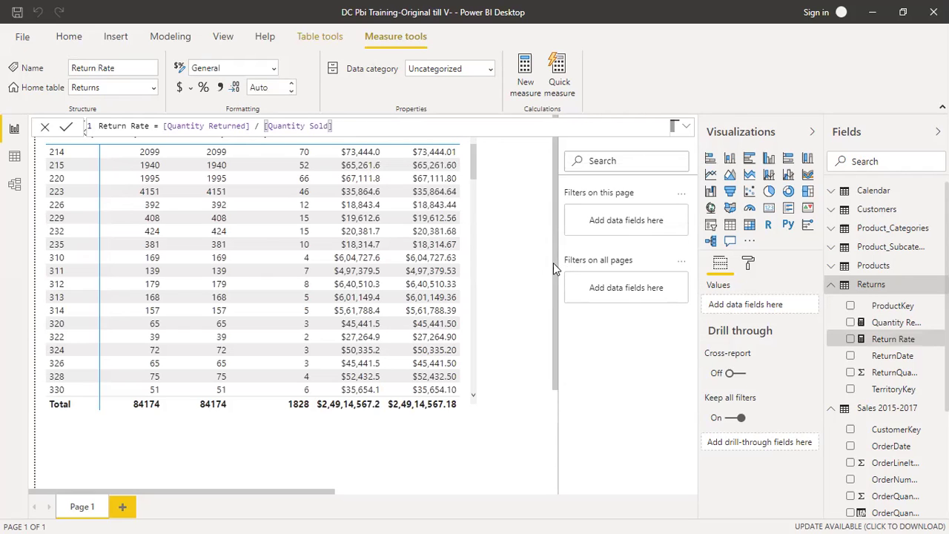
click(547, 212)
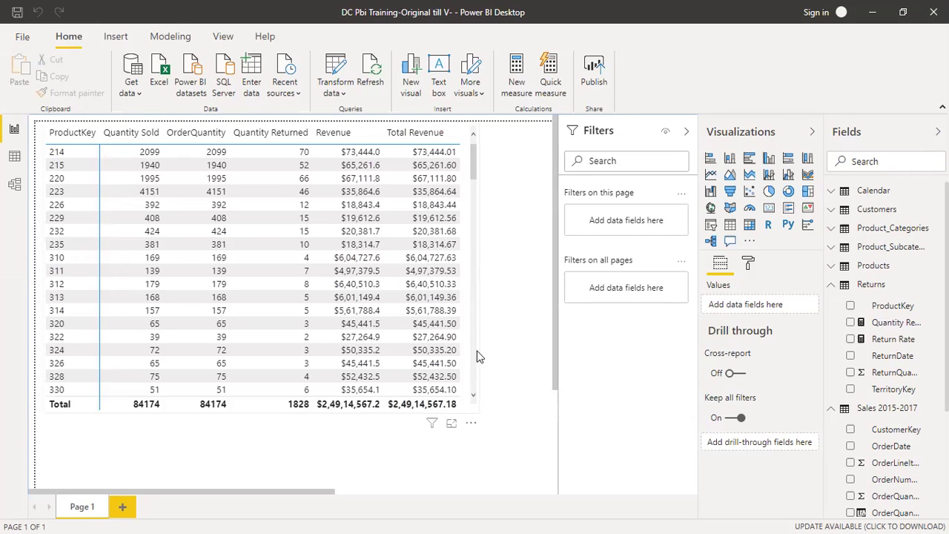
- Widen the matrix to make room for another column and add the Return Rate measure to its values below Total Revenue
click(462, 182)
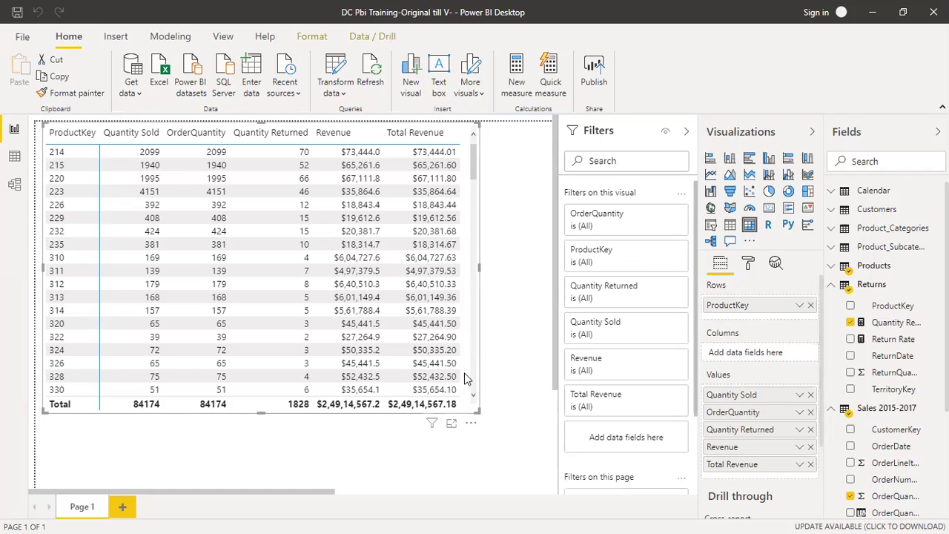
drag(477, 412, 447, 406)
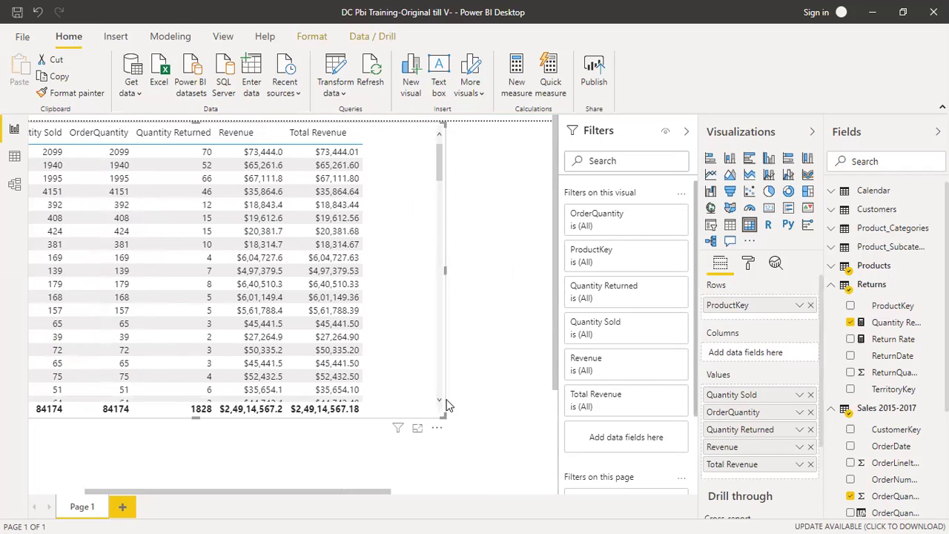
click(58, 472)
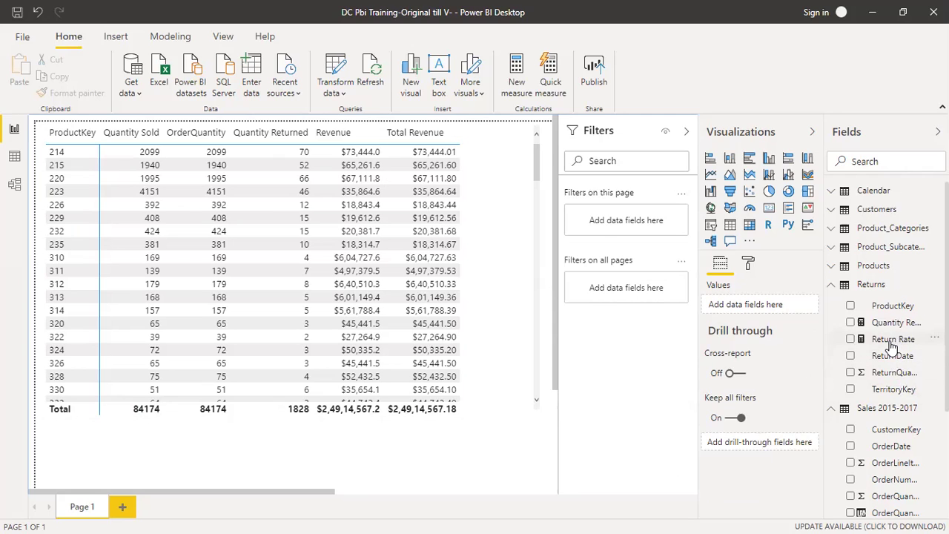
click(508, 236)
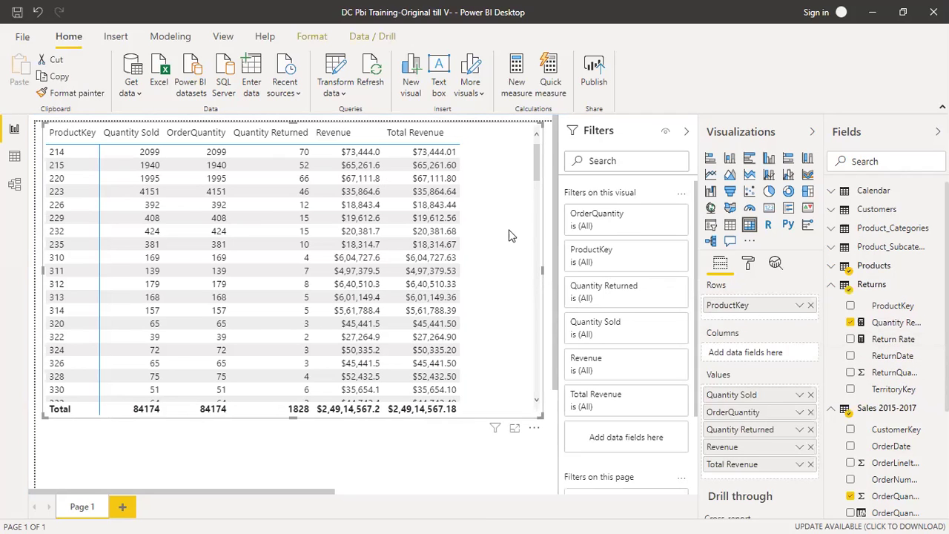
drag(896, 339, 751, 478)
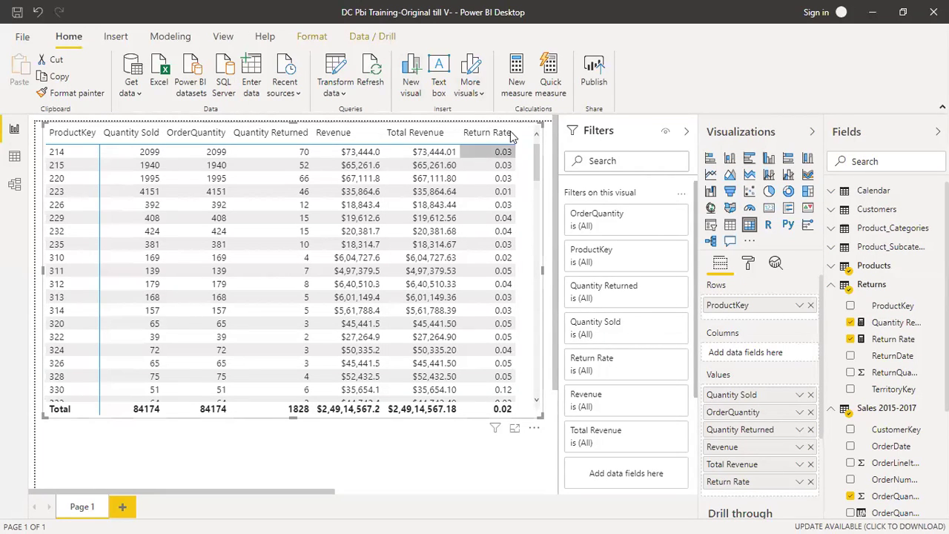
- Format the Return Rate measure as a percentage with 1 decimal place
click(892, 339)
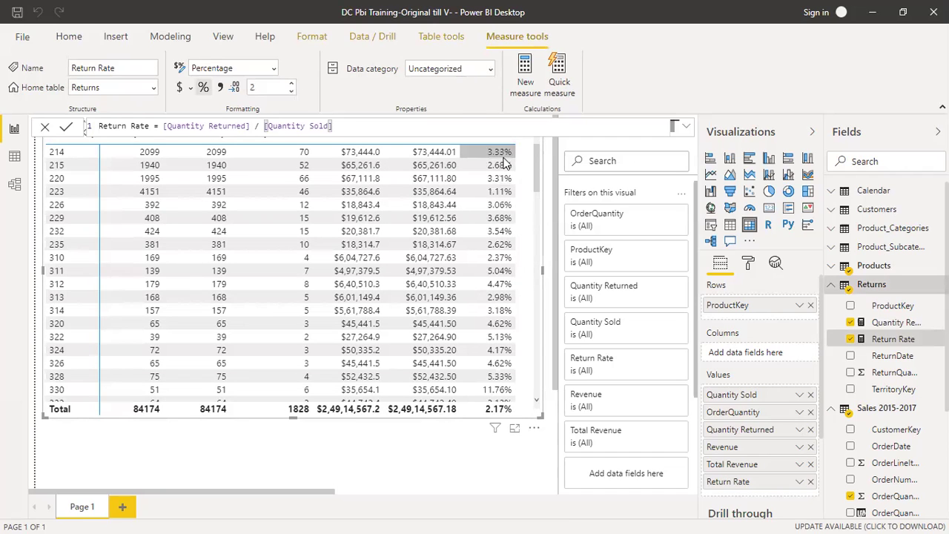
double_click(263, 83)
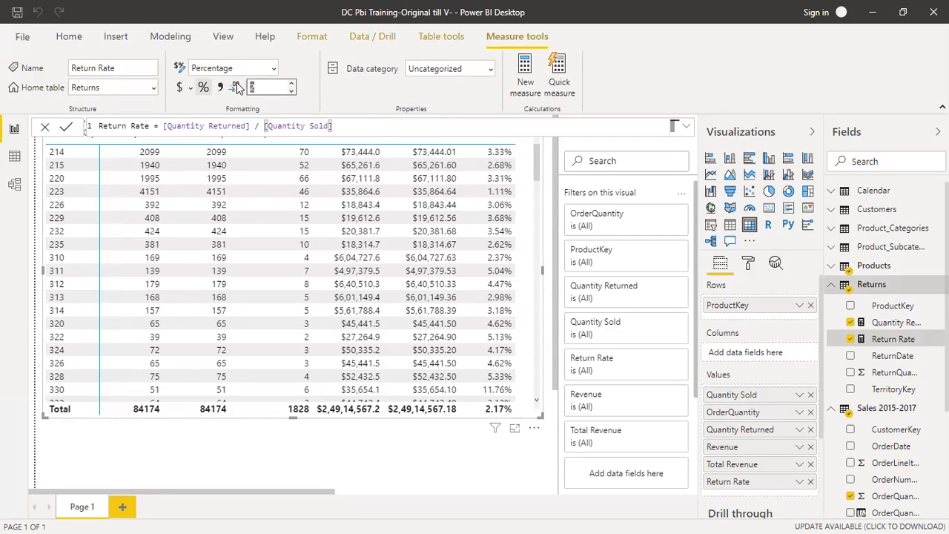
key(Tab)
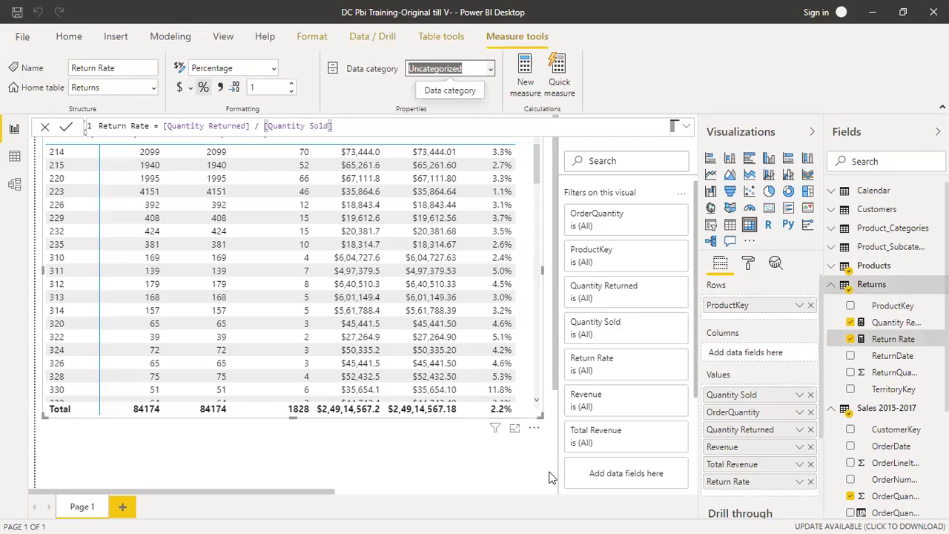
key(Escape)
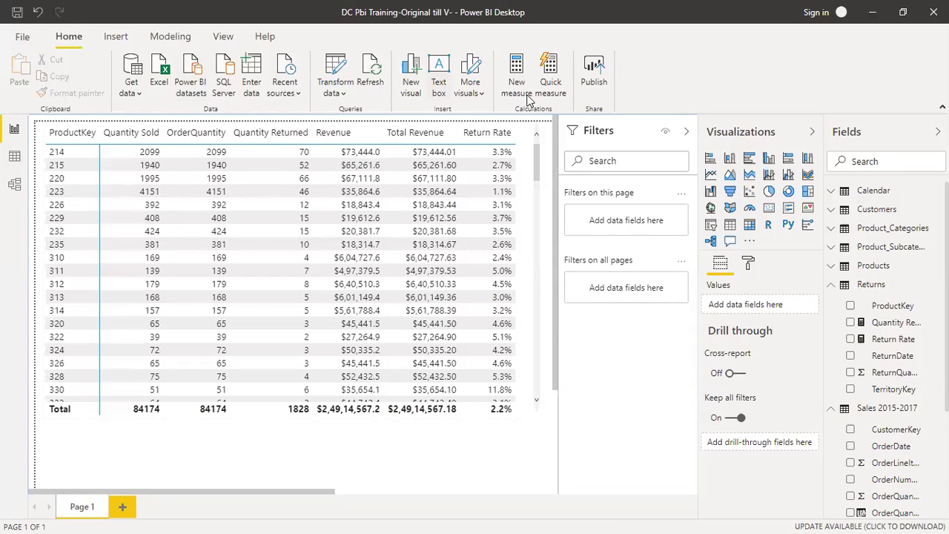
- Remove OrderQuantity and Revenue from the matrix's values
click(529, 374)
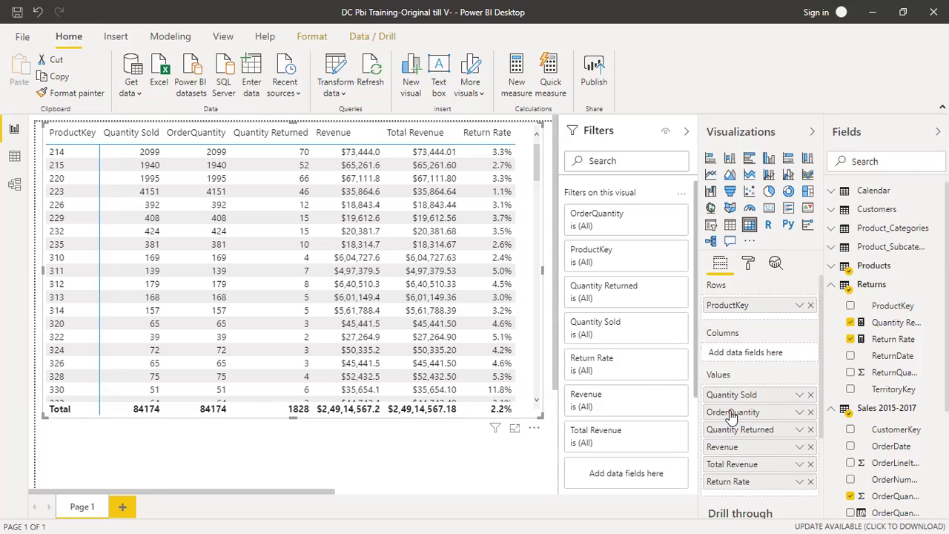
click(811, 412)
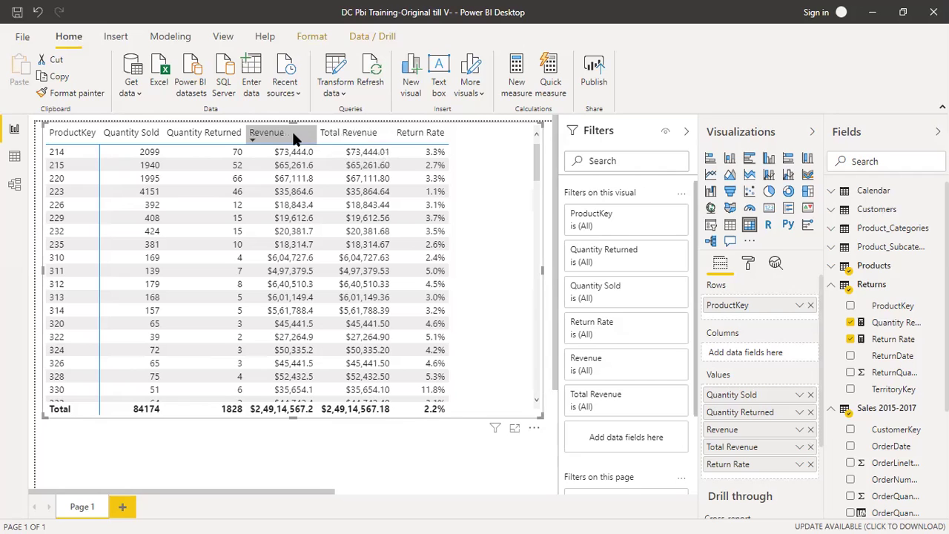
click(811, 430)
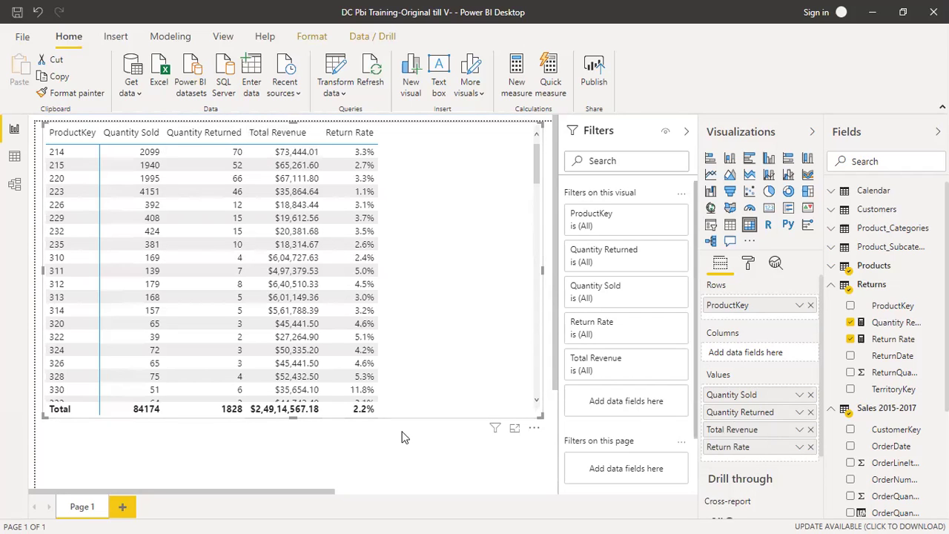
- Replace ProductKey on the matrix's rows with CategoryName from the Product_Categories table
click(873, 264)
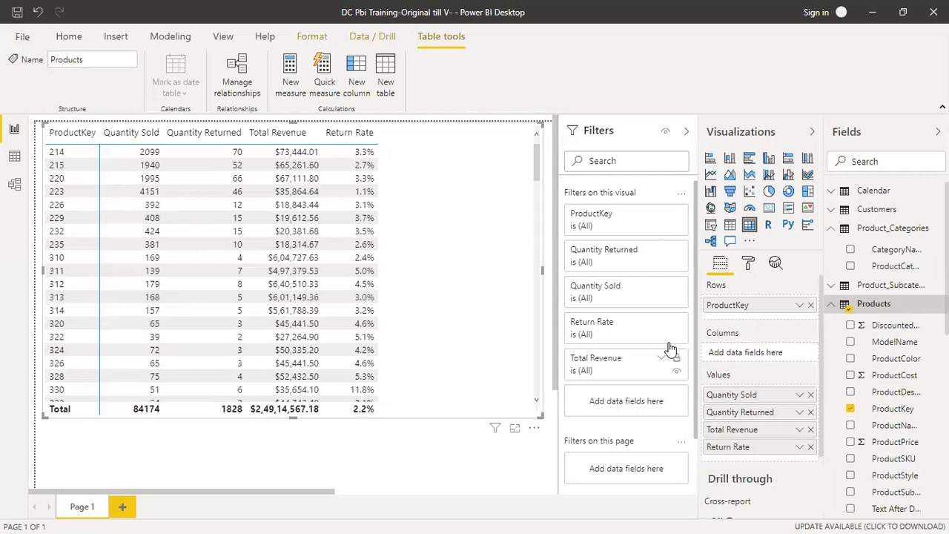
click(810, 305)
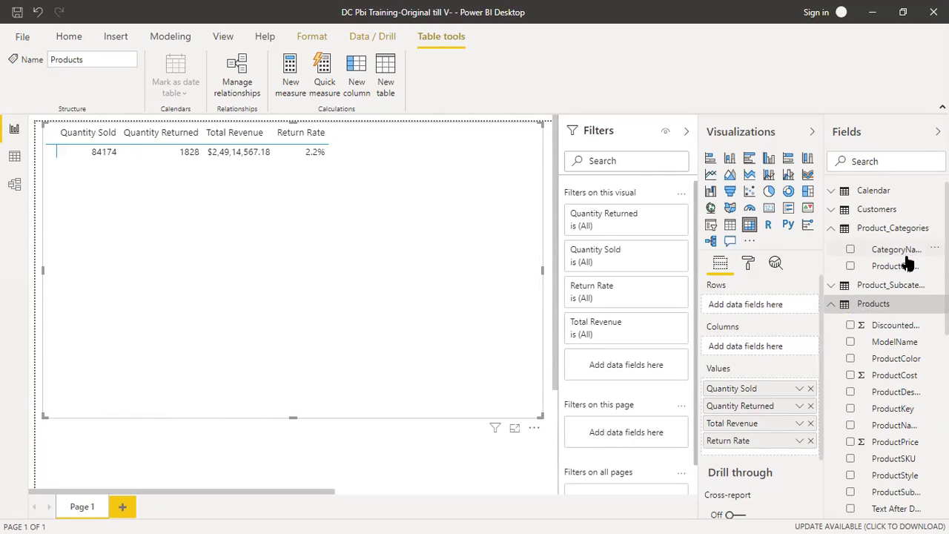
drag(883, 249, 755, 312)
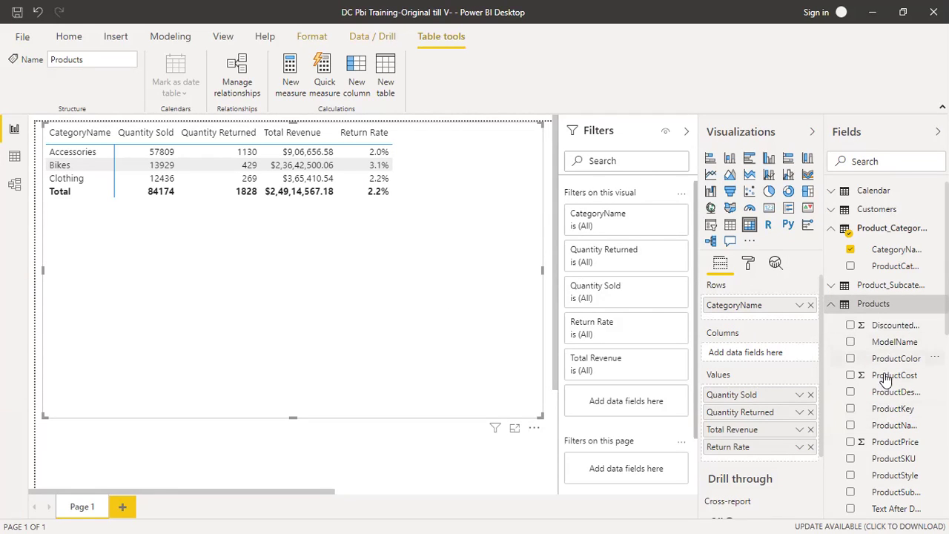
- Start a new measure in the Products table and name it Average Retail Price
scroll(894, 473, down, 2)
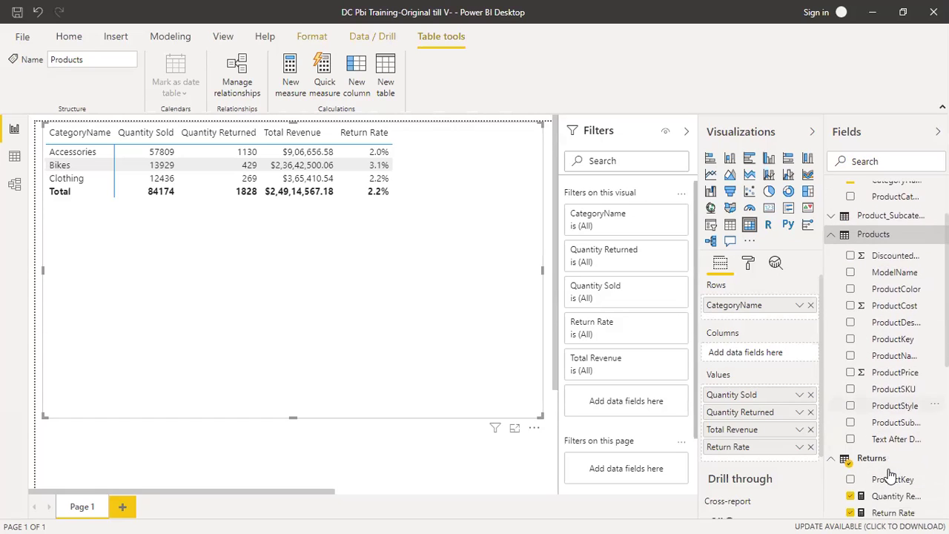
scroll(899, 445, up, 2)
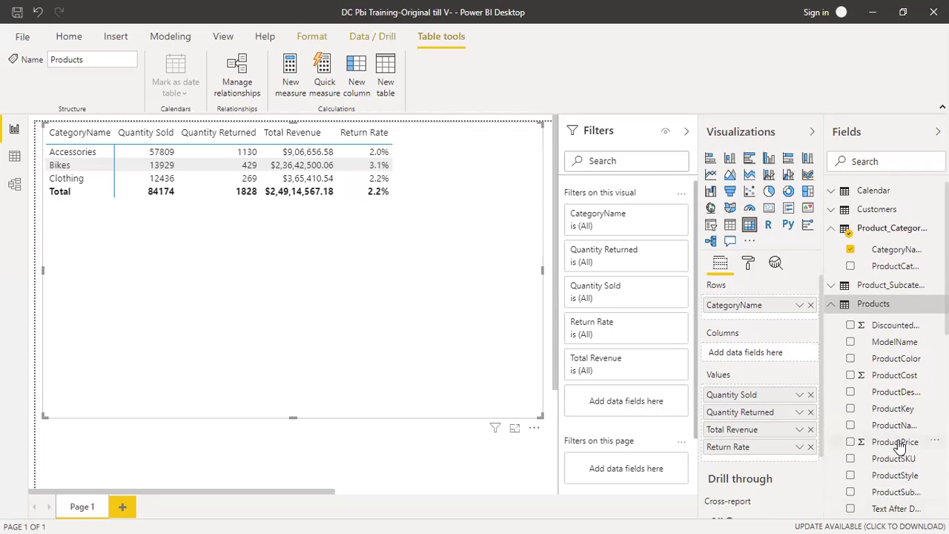
right_click(867, 305)
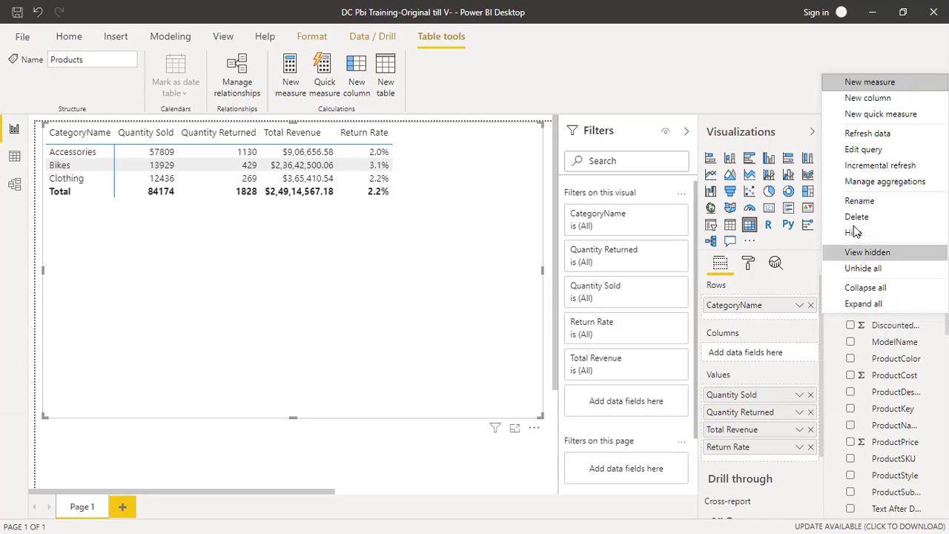
key(Escape)
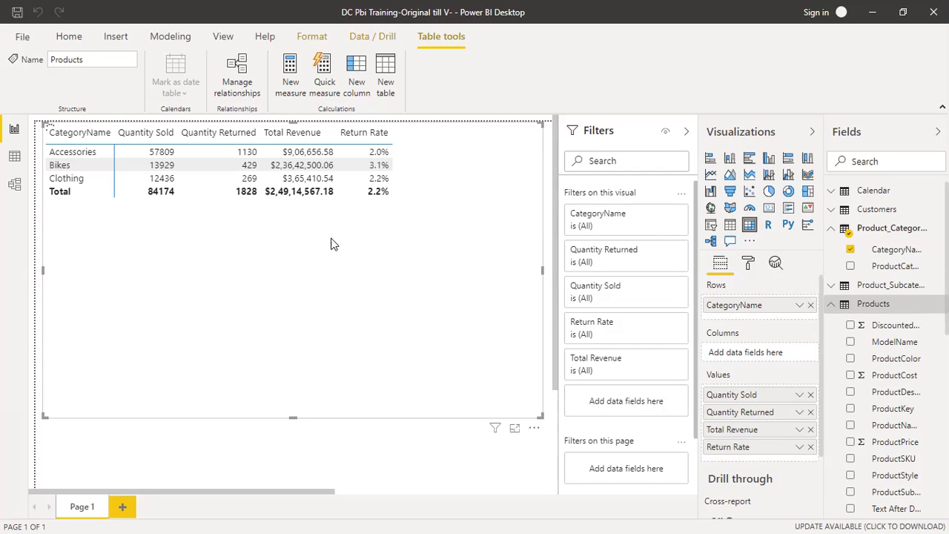
key(Left)
key(shift+Home)
text(Average Retail Price)
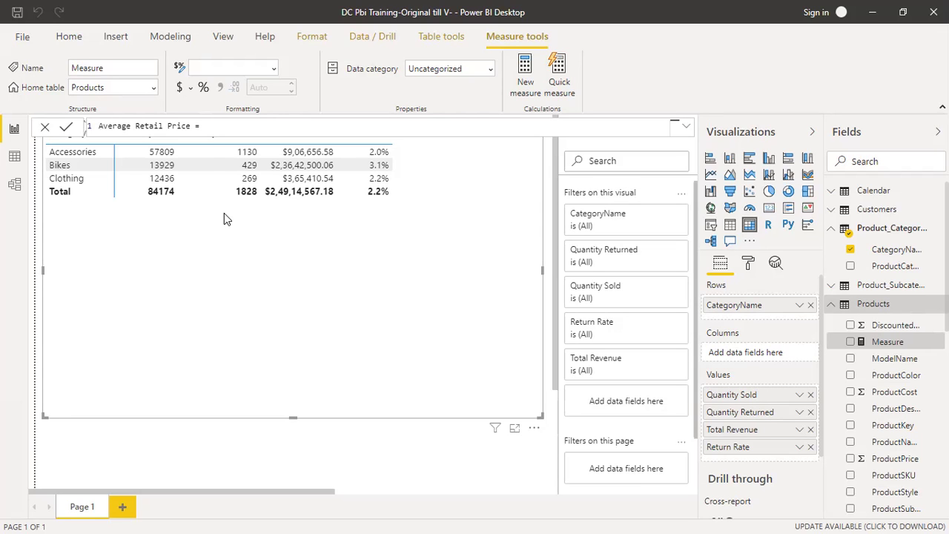
text(Price)
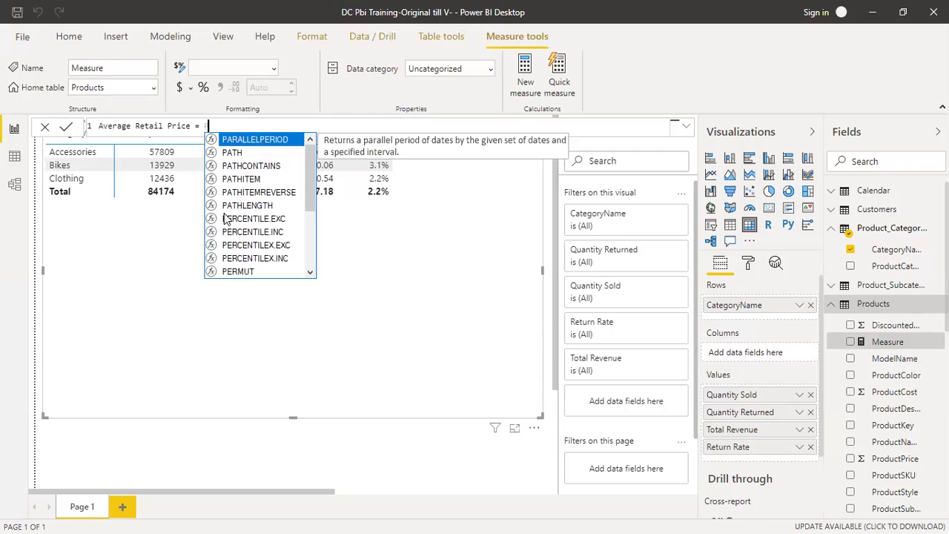
key(BackSpace)
key(BackSpace)
key(BackSpace)
key(BackSpace)
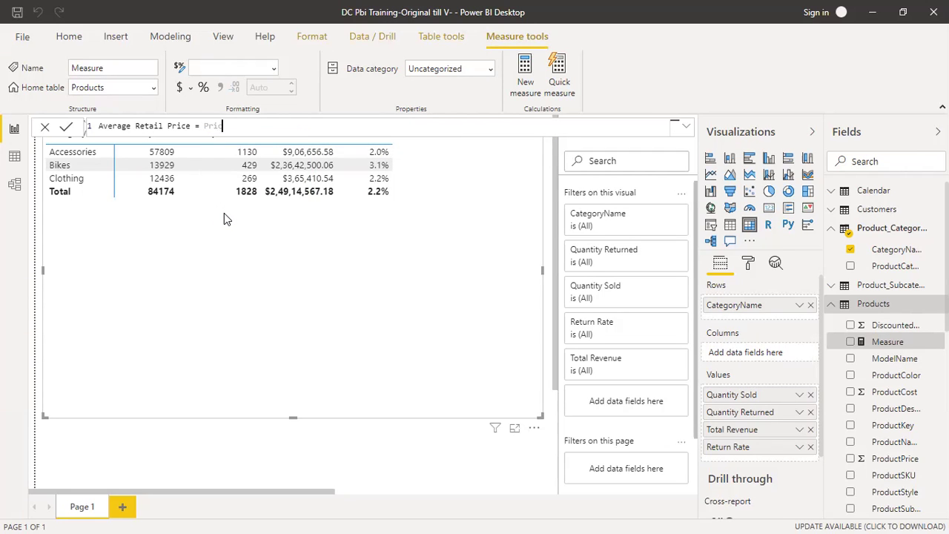
key(BackSpace)
text(pric)
key(BackSpace)
key(BackSpace)
key(BackSpace)
key(BackSpace)
- Define the Average Retail Price measure as AVERAGE(Products[ProductPrice]) and commit it
text(Average)
key(Tab)
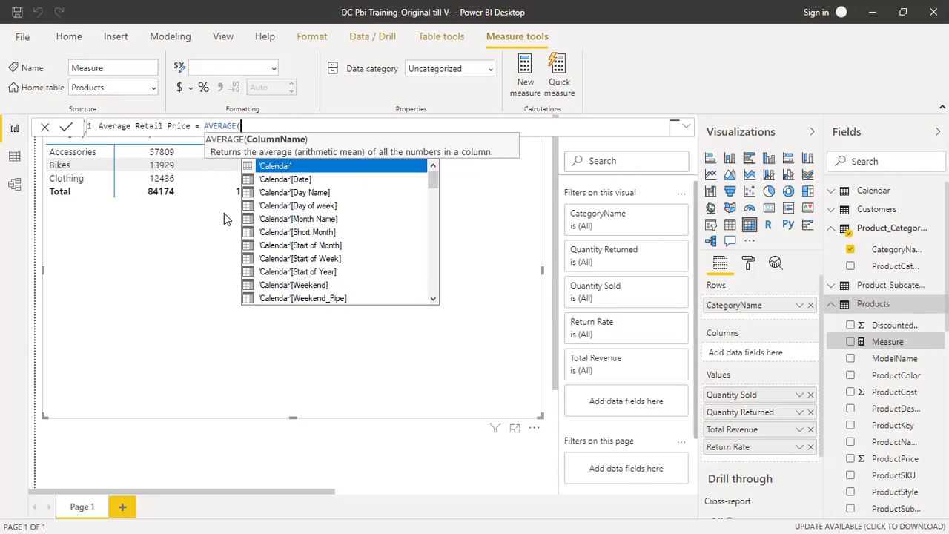
text(price)
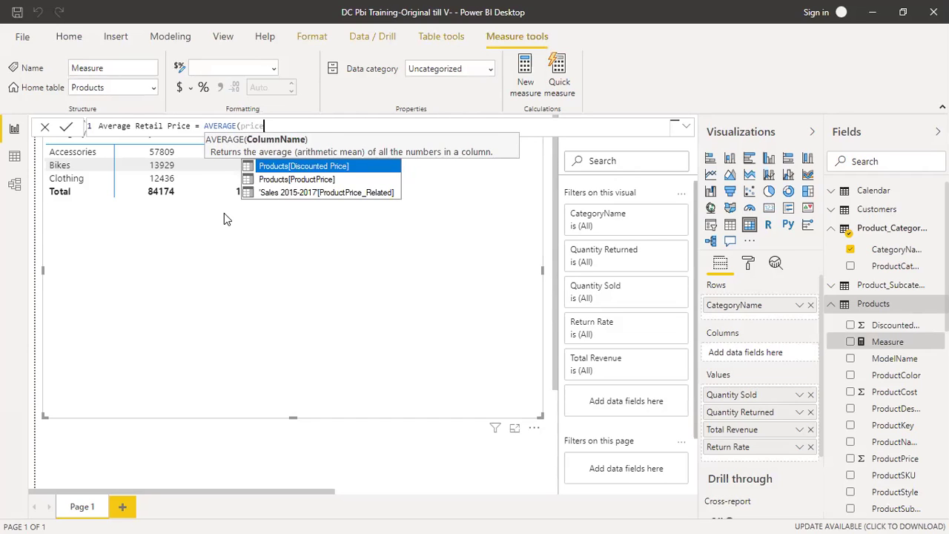
key(Down)
key(Down)
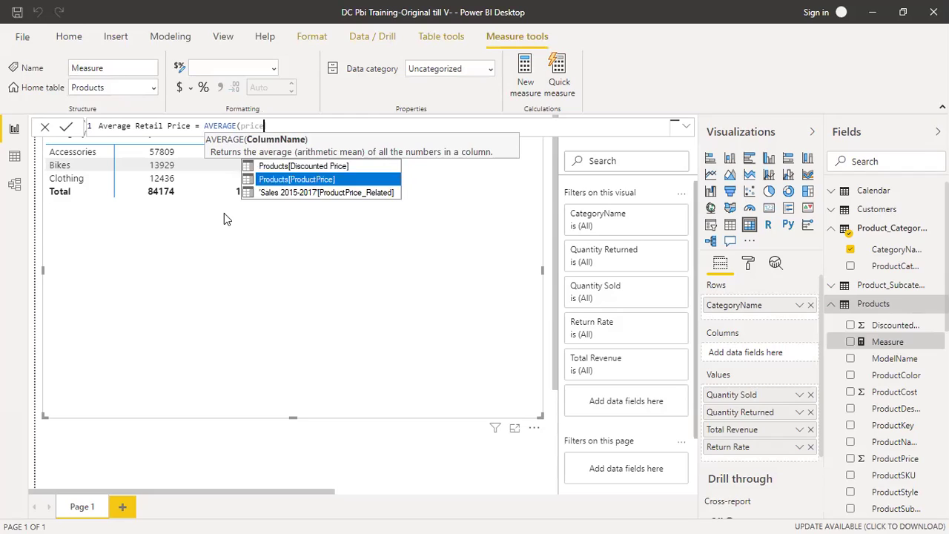
key(Up)
key(Up)
key(Down)
key(Down)
key(Up)
key(Tab)
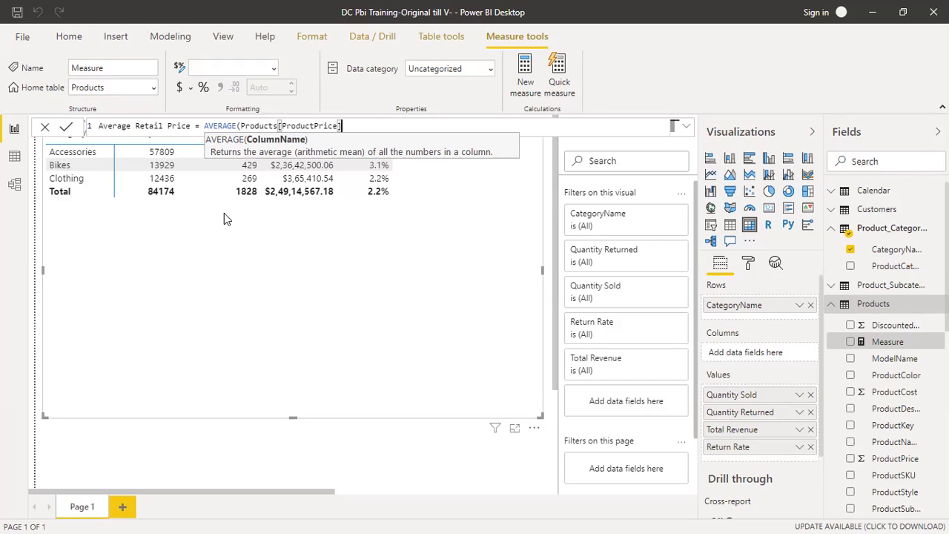
text())
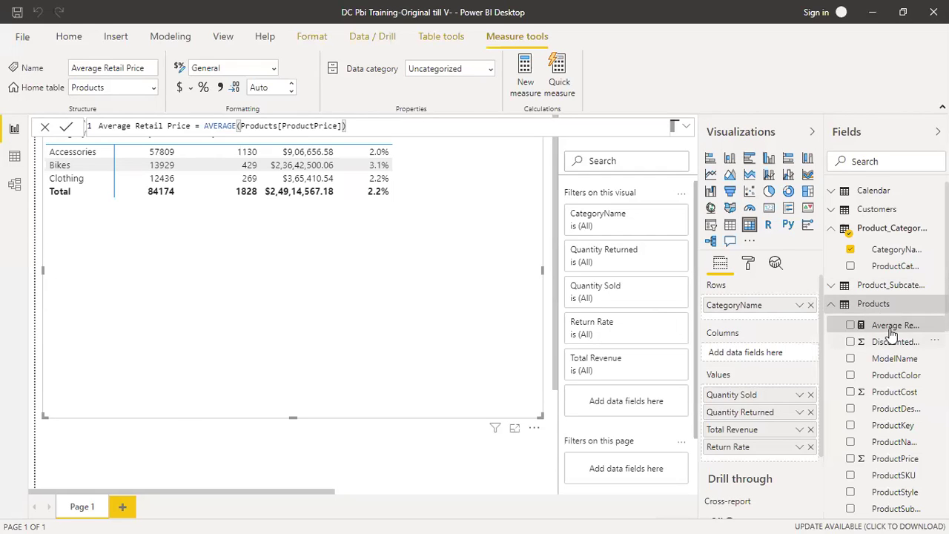
- Add the Average Retail Price measure to the matrix's values below Return Rate
drag(891, 331, 760, 456)
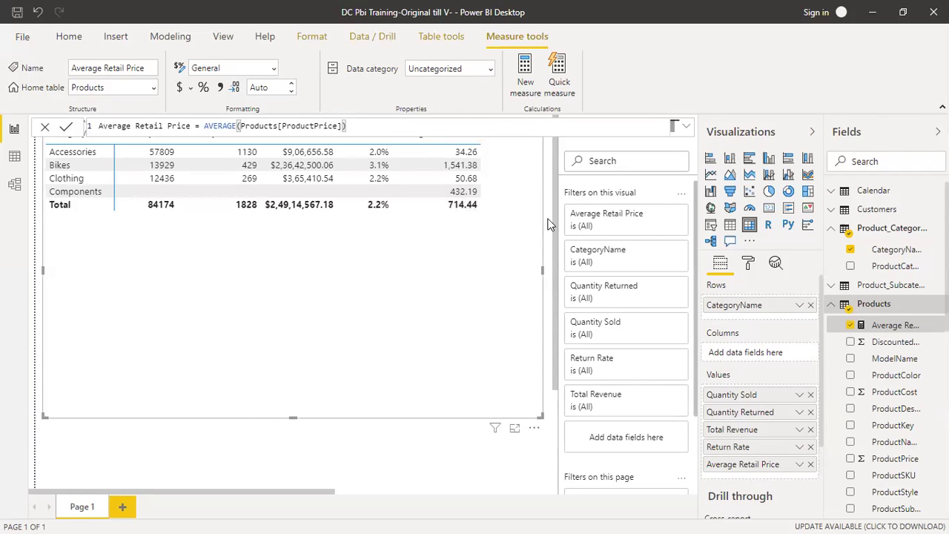
click(555, 195)
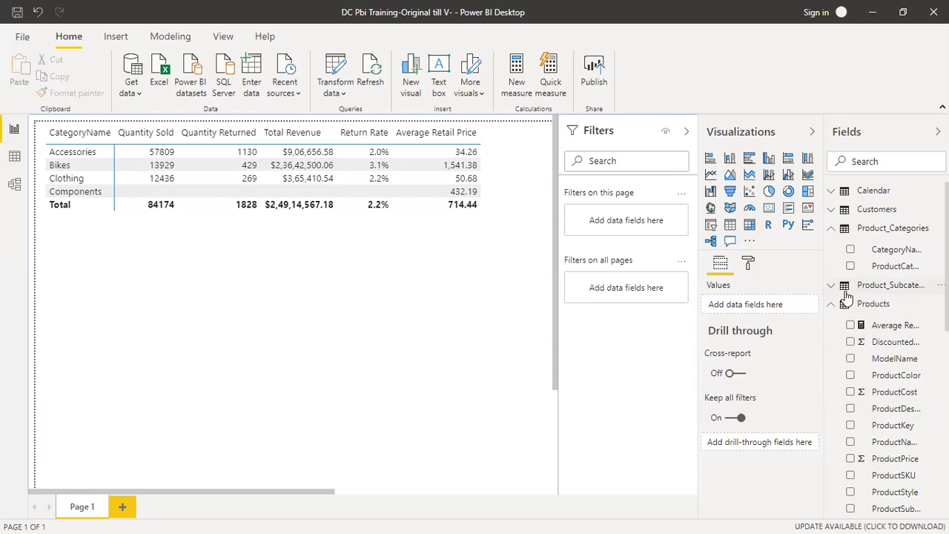
- Format the Average Retail Price measure as dollar currency with one decimal place
click(492, 175)
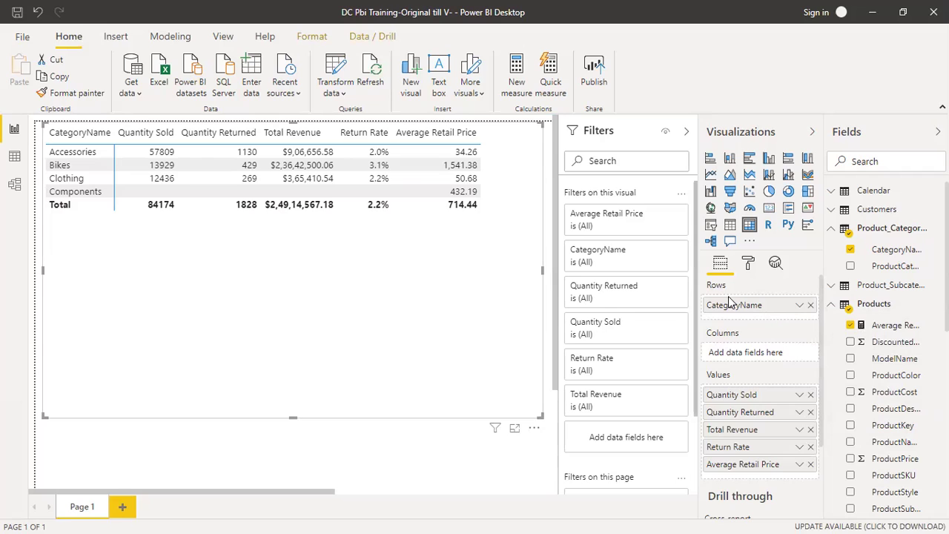
click(883, 328)
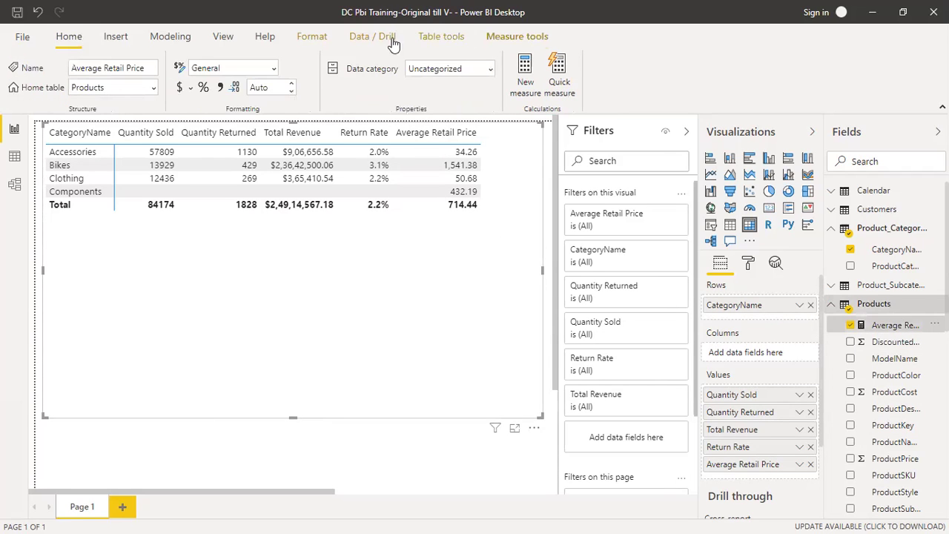
click(179, 88)
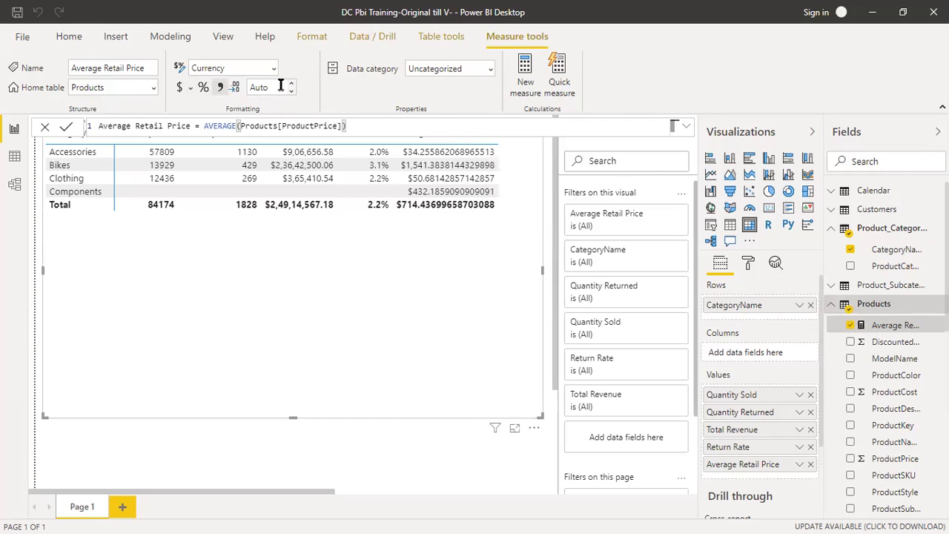
click(236, 88)
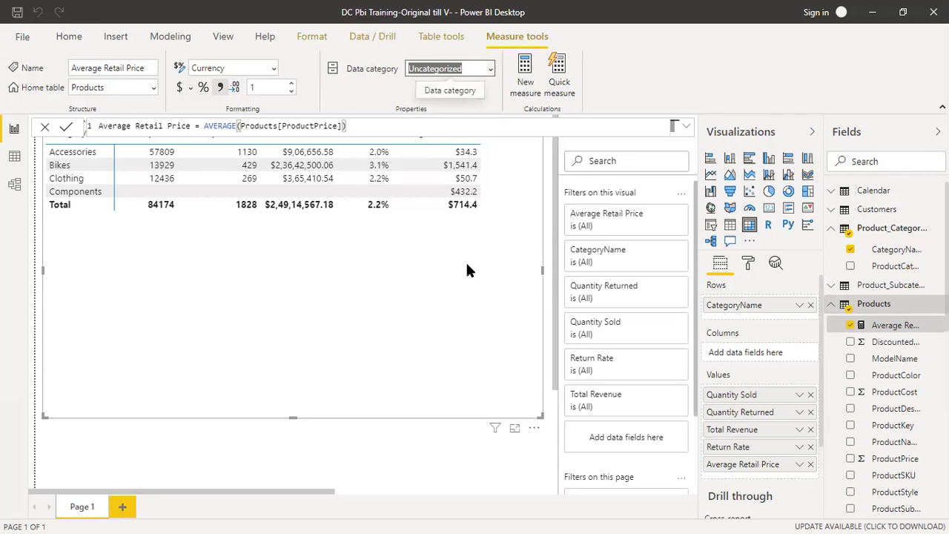
click(472, 463)
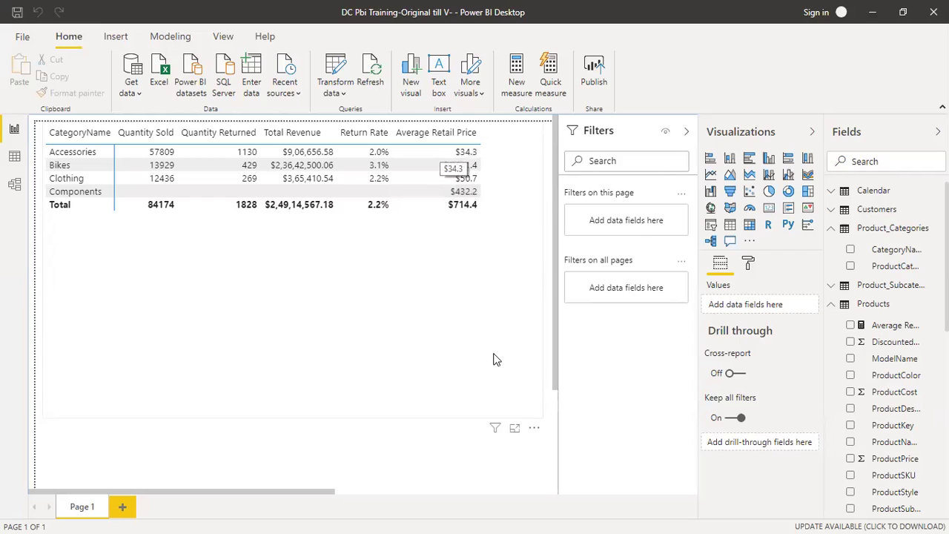
- Add SubcategoryName from the Product_Subcategories table below CategoryName on the matrix's rows
click(466, 317)
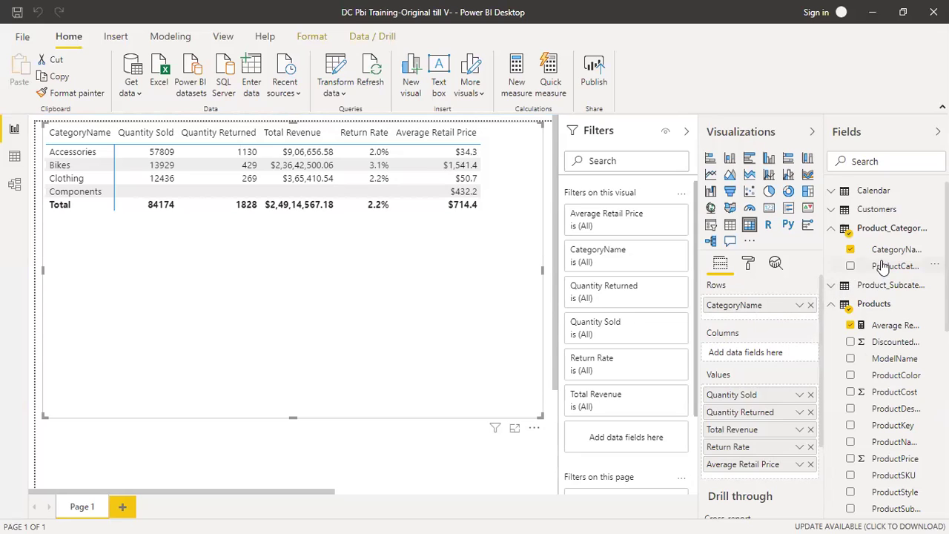
click(832, 285)
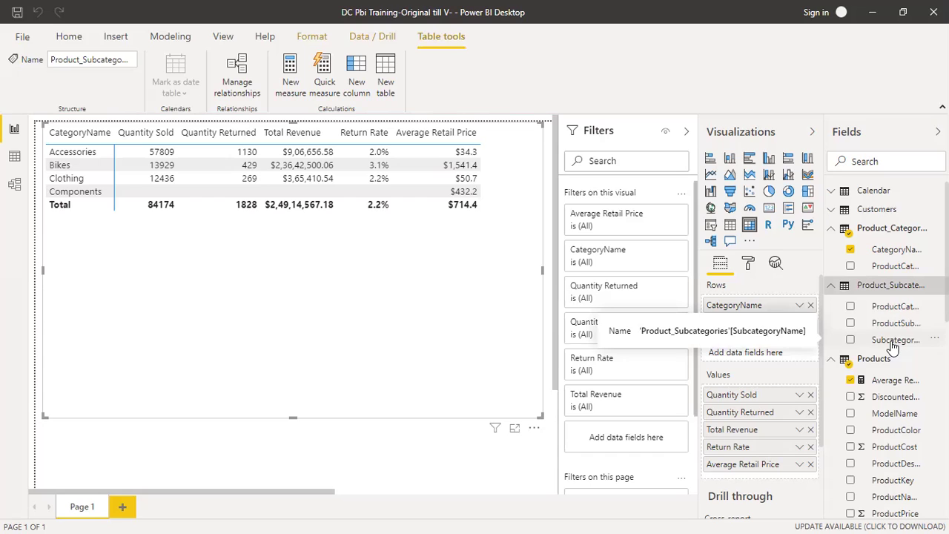
drag(893, 347, 757, 328)
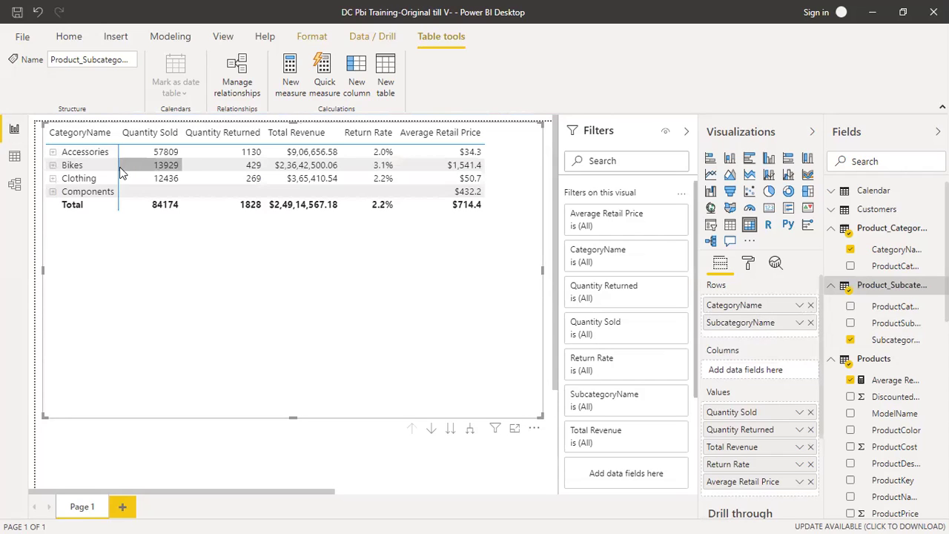
- Expand the Accessories and Bikes categories in the matrix to examine their subcategories
click(53, 153)
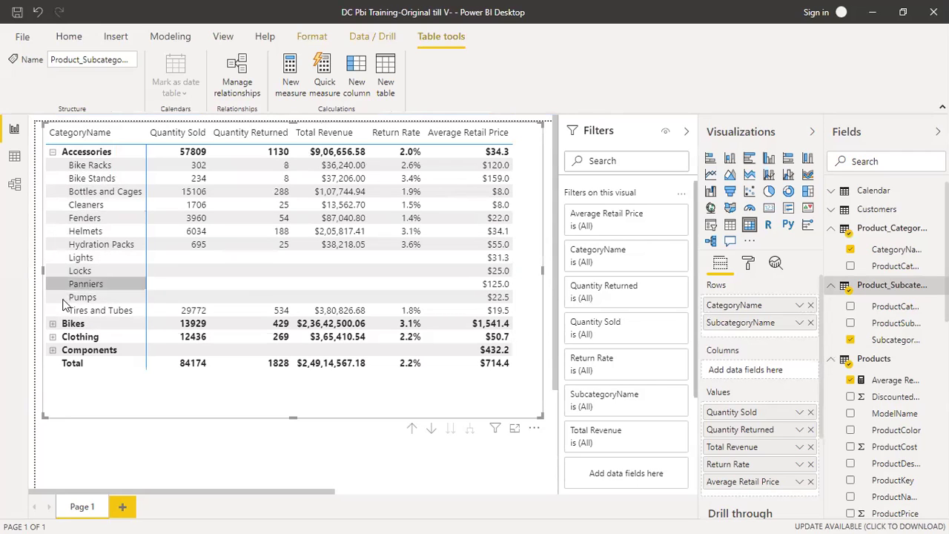
click(52, 330)
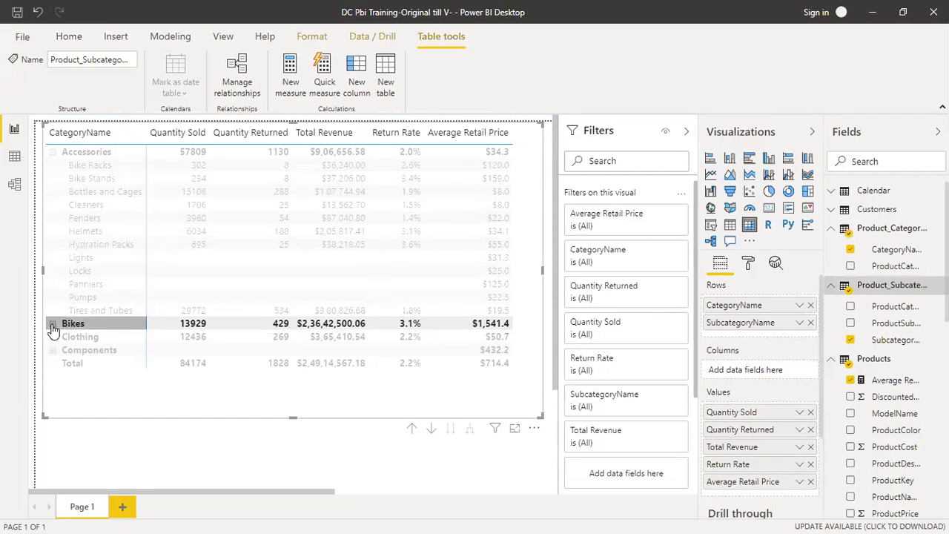
click(53, 324)
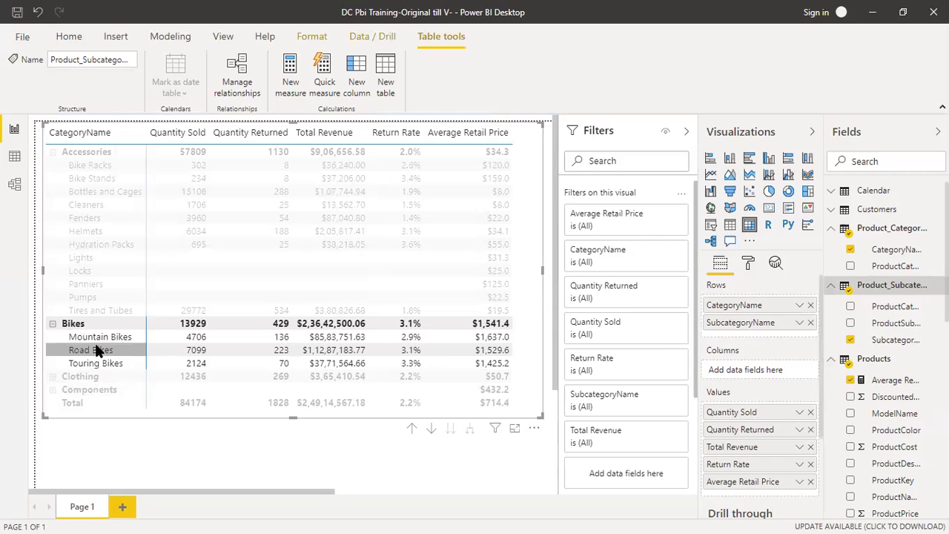
- Collapse Bikes and Accessories, remove SubcategoryName from the matrix's rows and clear the row highlight
click(53, 323)
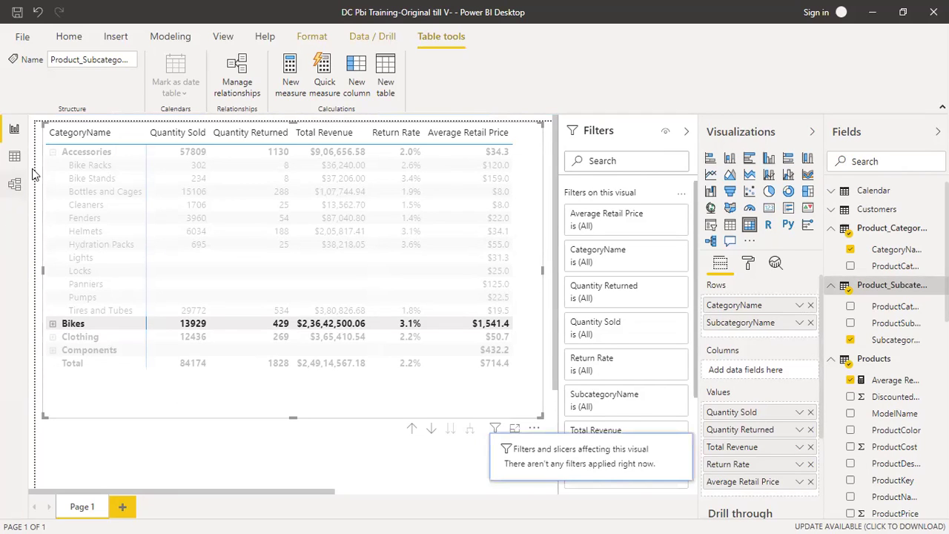
click(54, 152)
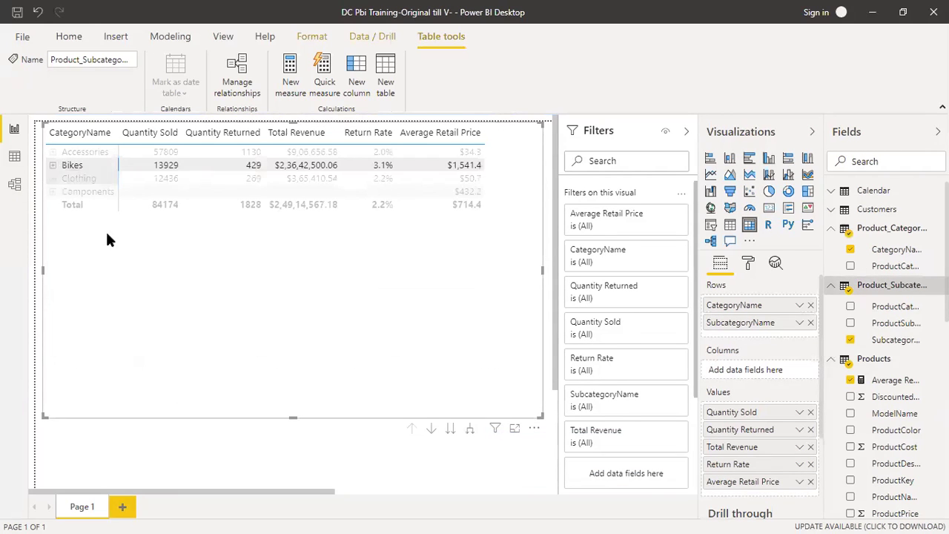
click(811, 323)
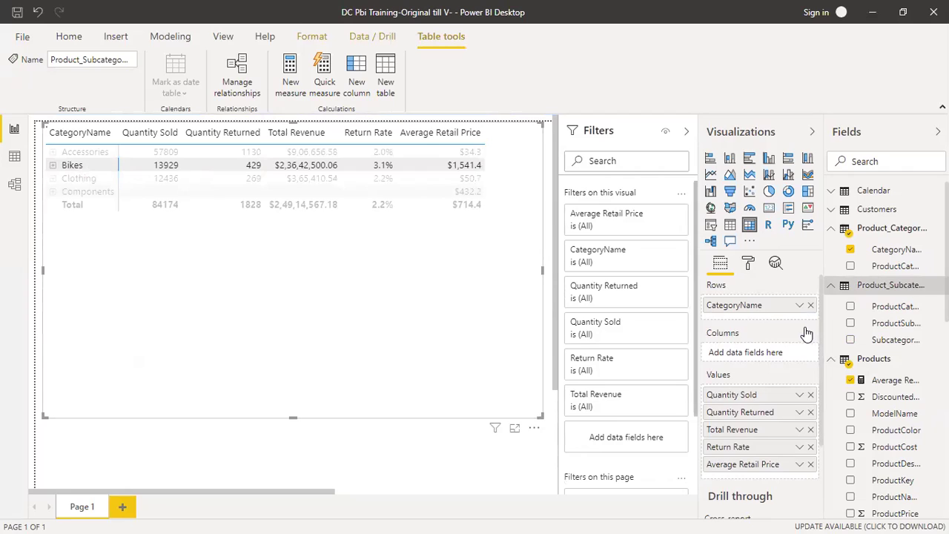
click(302, 339)
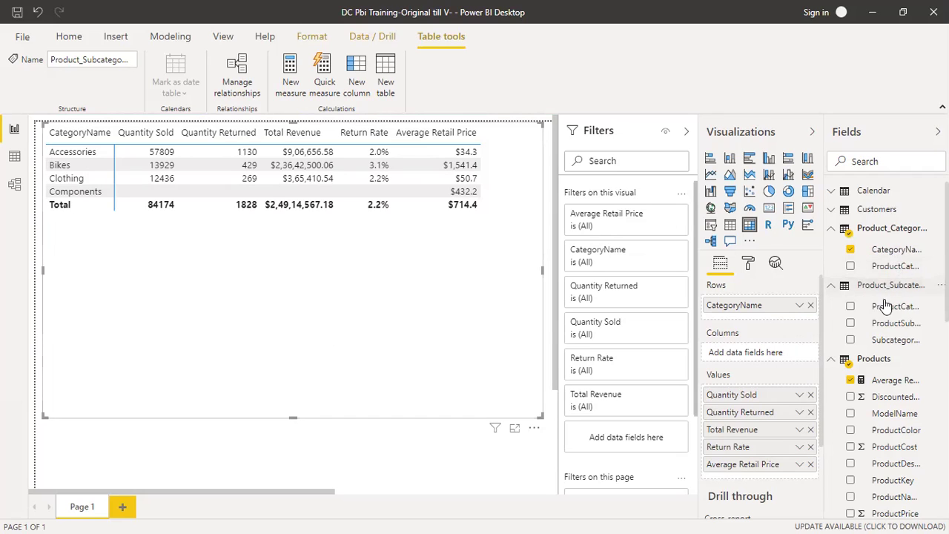
- Nest SubcategoryName and ProductName below CategoryName on the matrix's rows
drag(887, 343, 748, 319)
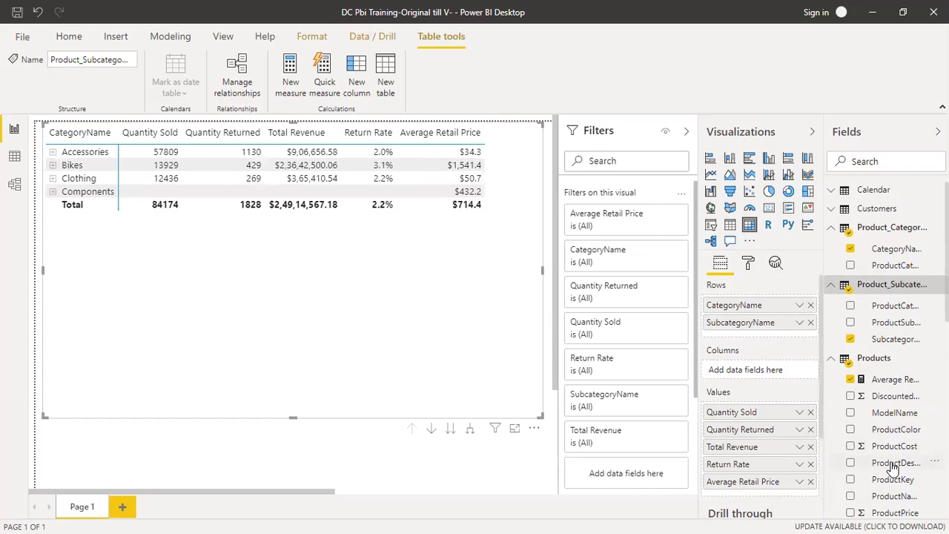
scroll(899, 470, down, 2)
drag(904, 430, 713, 340)
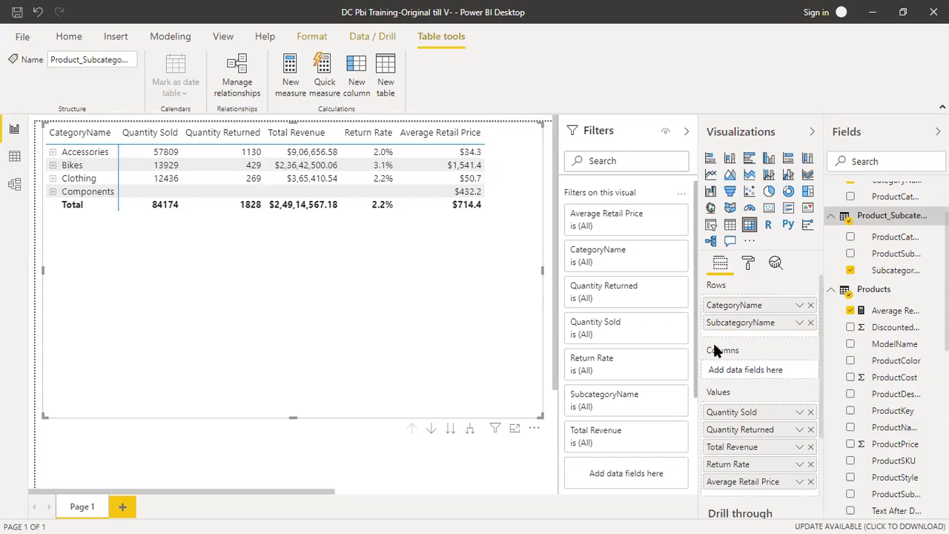
- Expand Accessories and its Bike Racks subcategory to examine the product level, and collapse both again
click(52, 152)
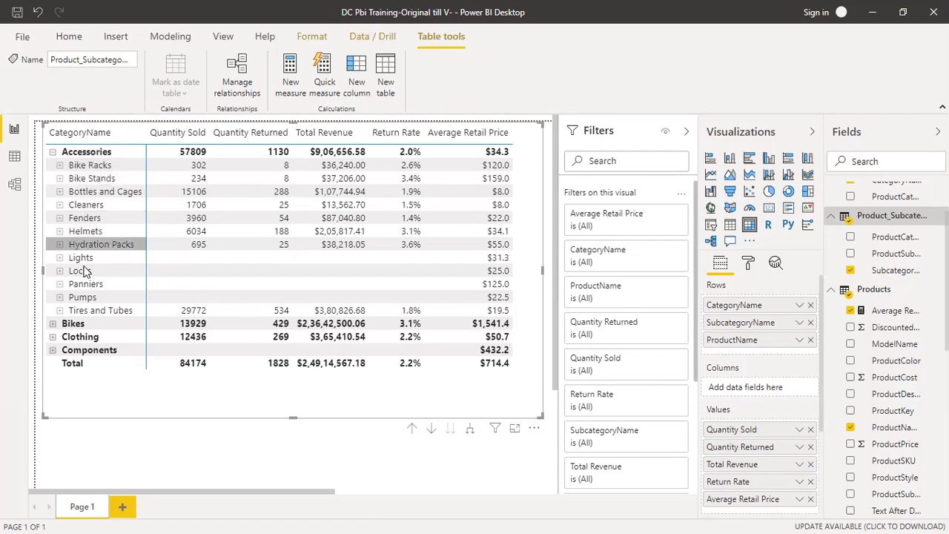
click(59, 165)
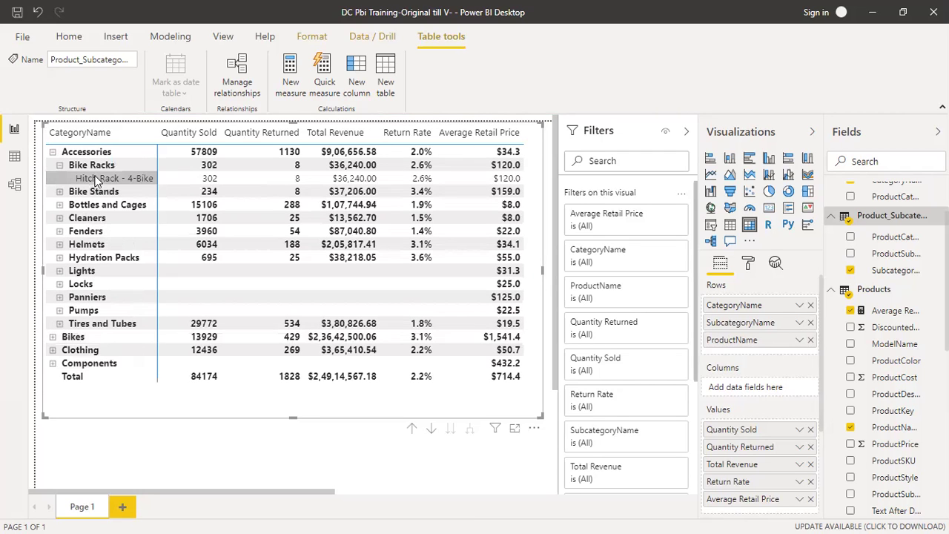
click(59, 166)
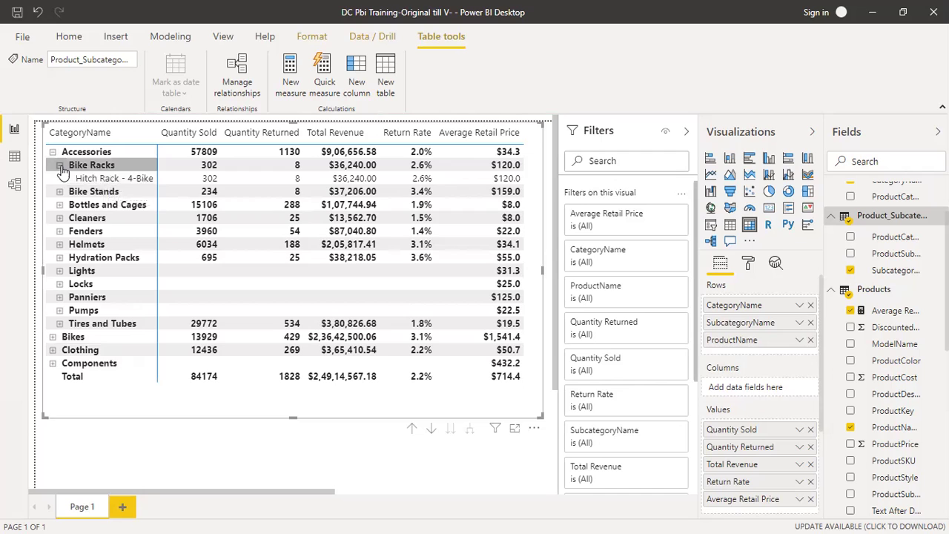
click(48, 151)
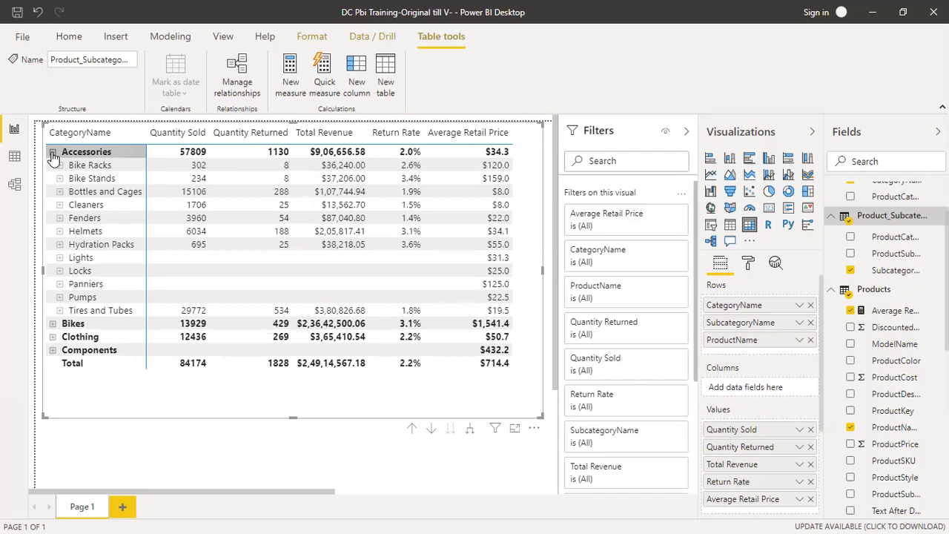
click(48, 152)
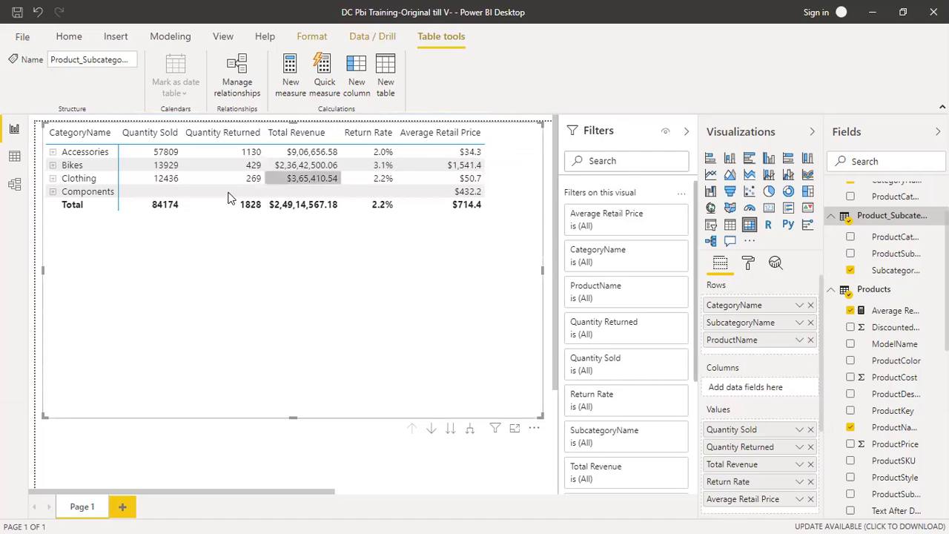
- Remove ProductName and SubcategoryName from the matrix's rows, keeping only CategoryName
click(812, 340)
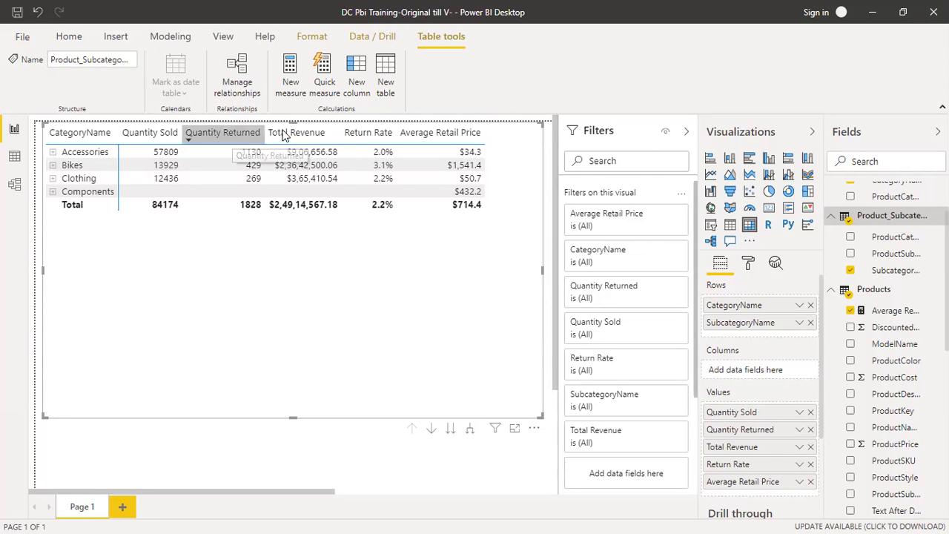
click(810, 325)
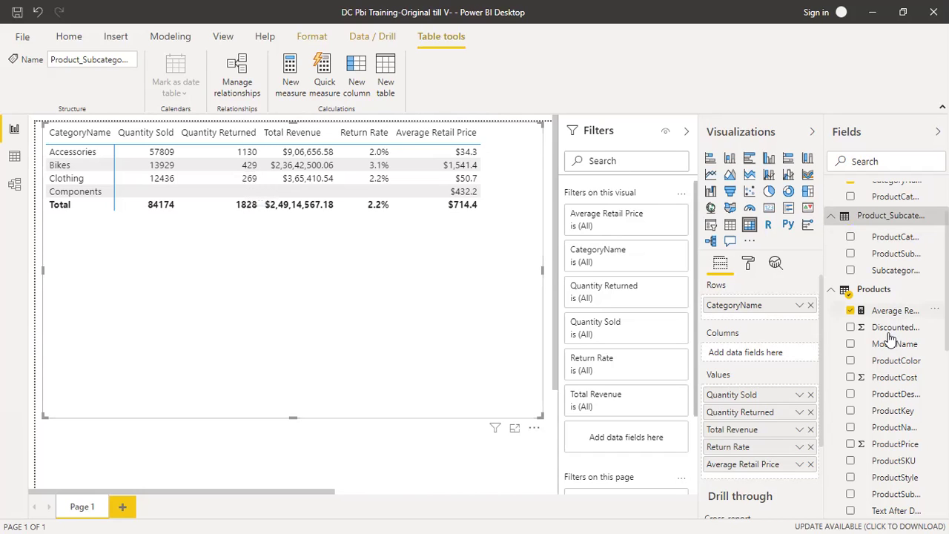
- Start a new measure in the Returns table and name it Total Returns Count
click(832, 292)
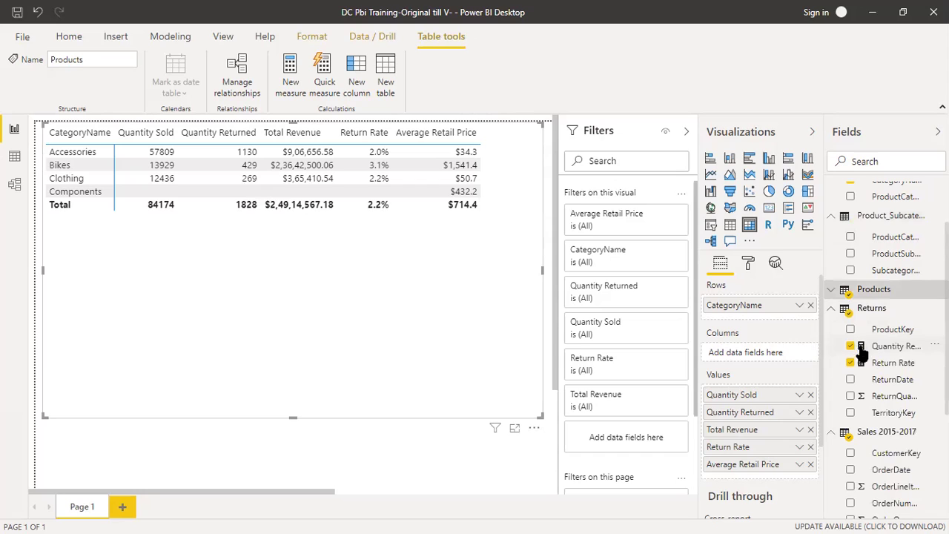
right_click(878, 316)
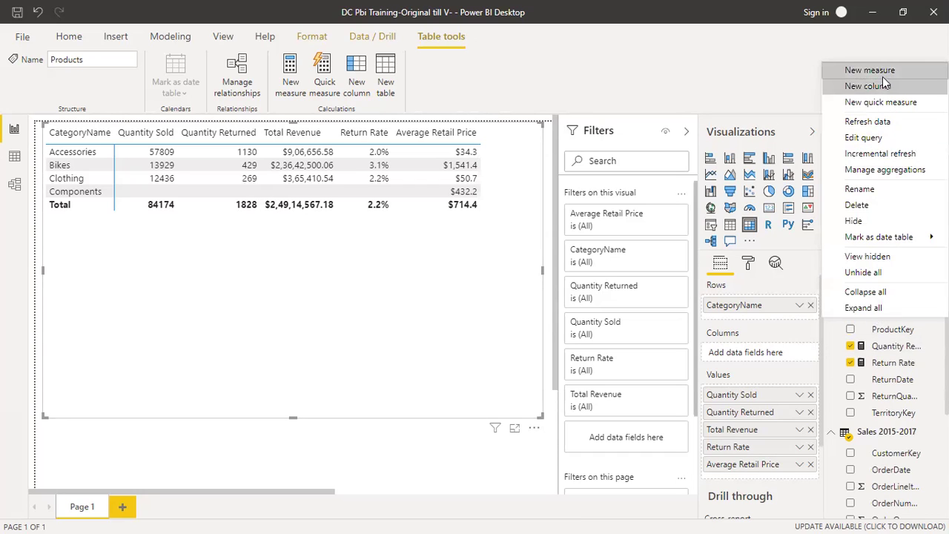
key(Escape)
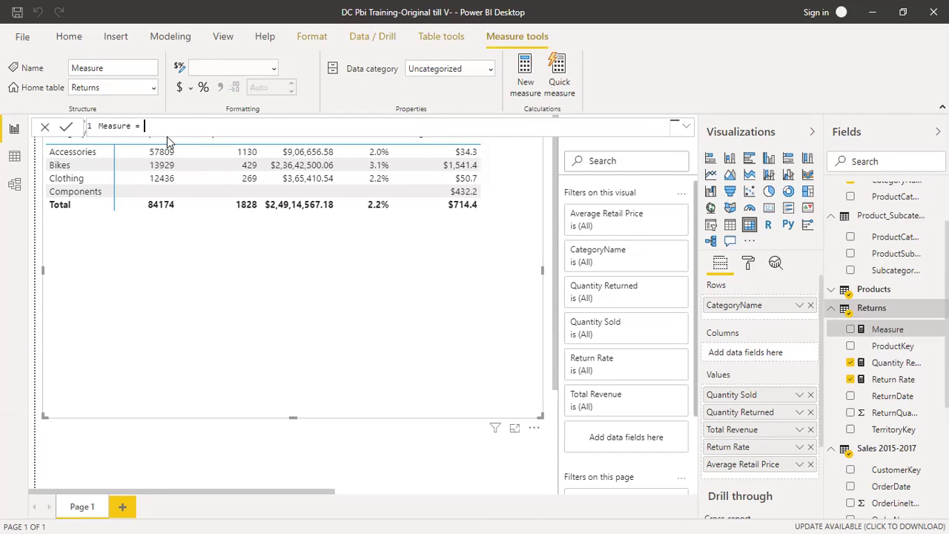
key(Left)
key(Left)
key(Left)
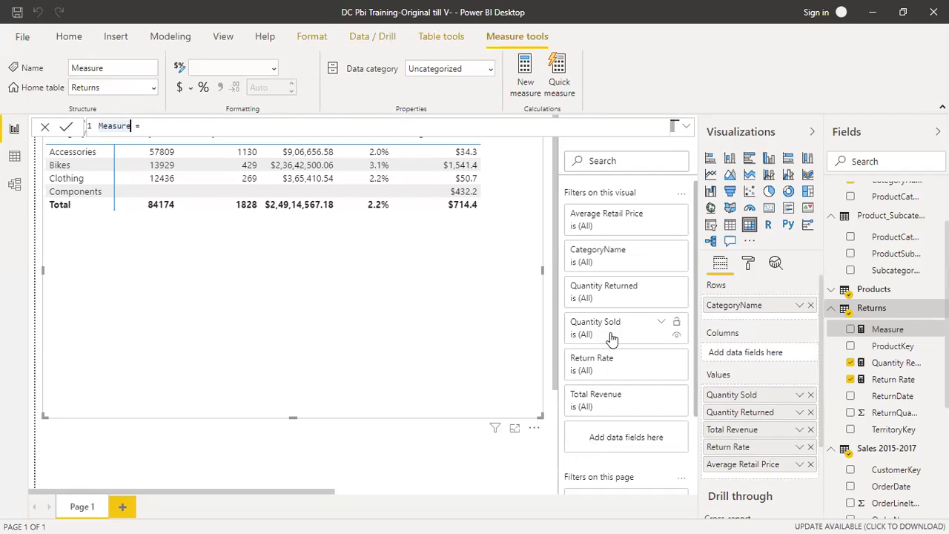
text(tal Returns)
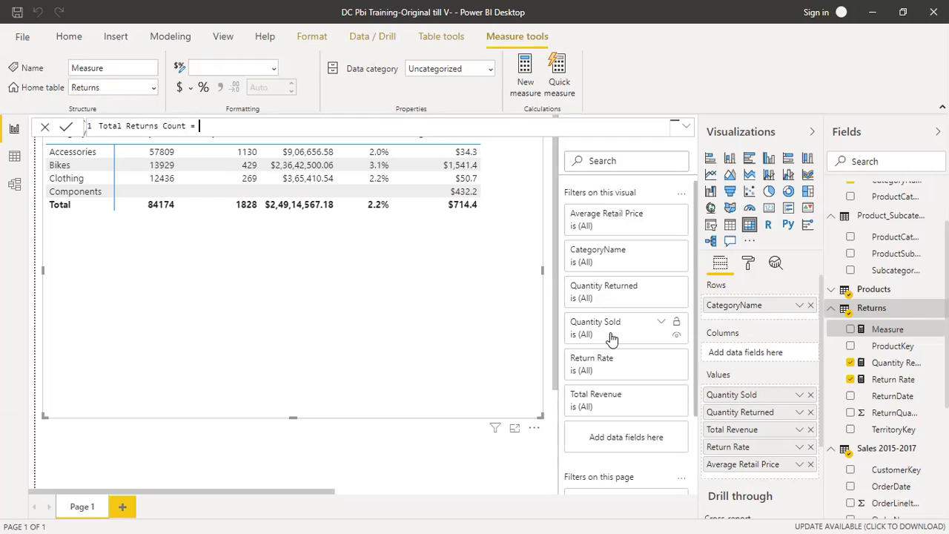
- Begin the Total Returns Count formula with the COUNTROWS function
text(Count)
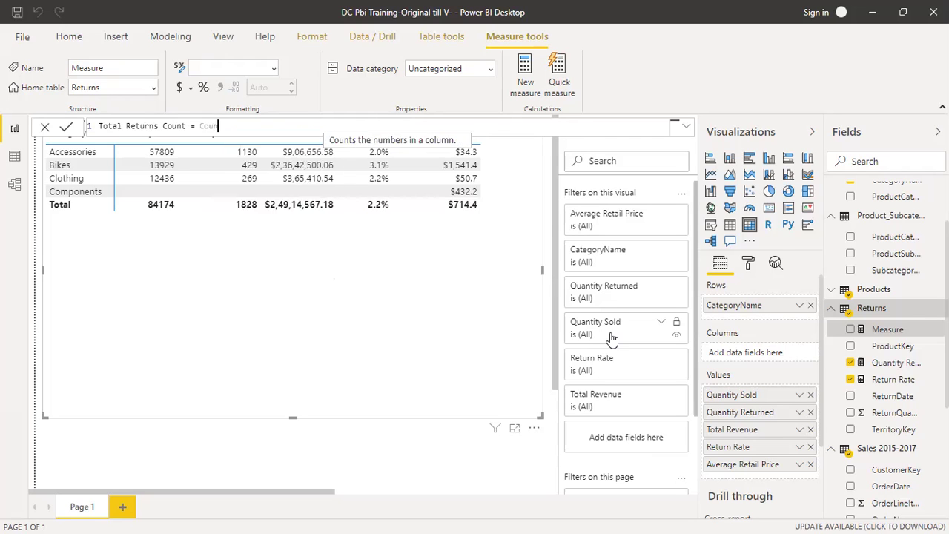
key(Down)
key(Down)
key(Down)
key(Down)
key(Tab)
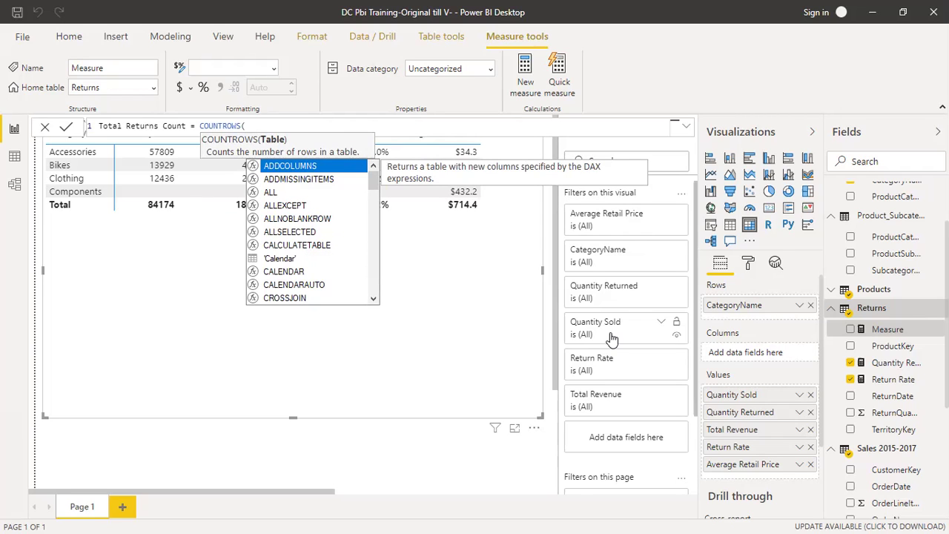
text(ret)
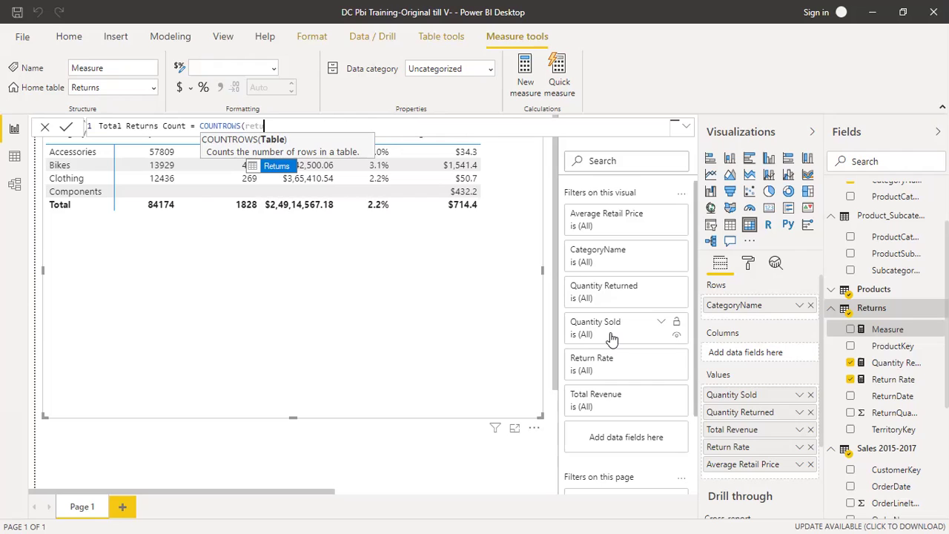
key(BackSpace)
key(BackSpace)
key(BackSpace)
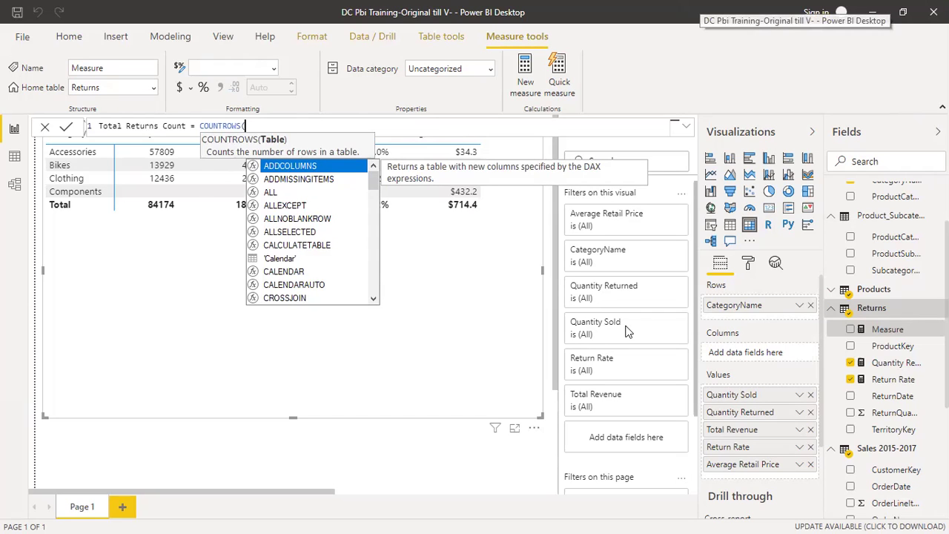
- Complete the Total Returns Count formula as COUNTROWS(Returns) and add the measure to the matrix's values
text(Returns))
key(Return)
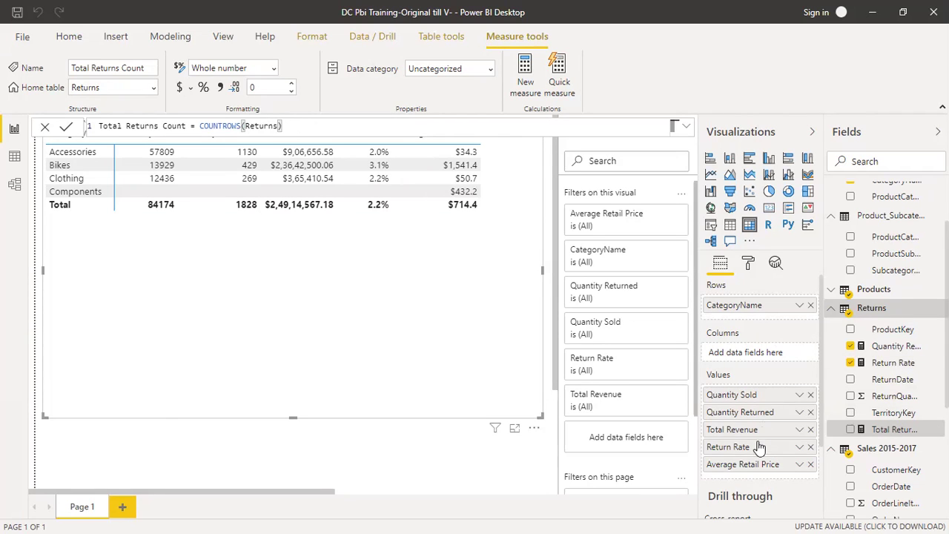
drag(893, 429, 767, 473)
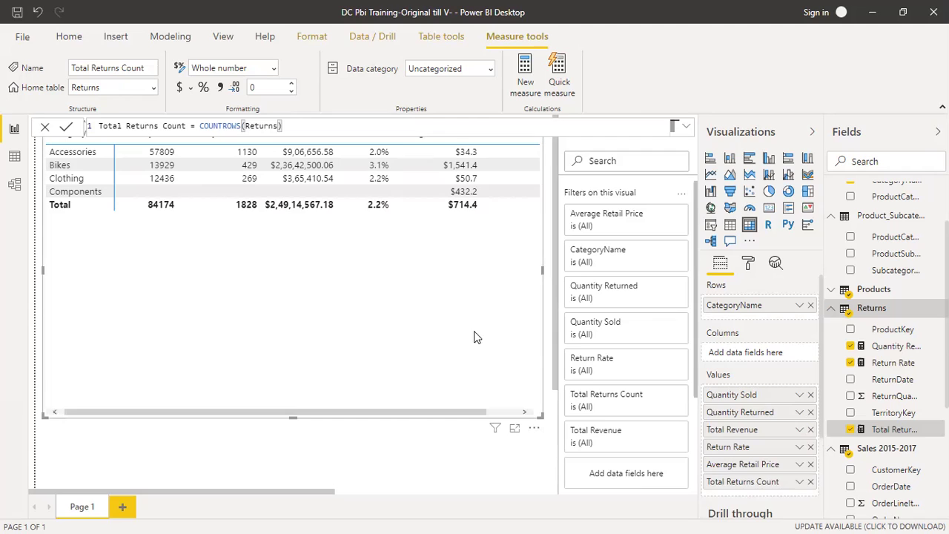
drag(467, 414, 519, 415)
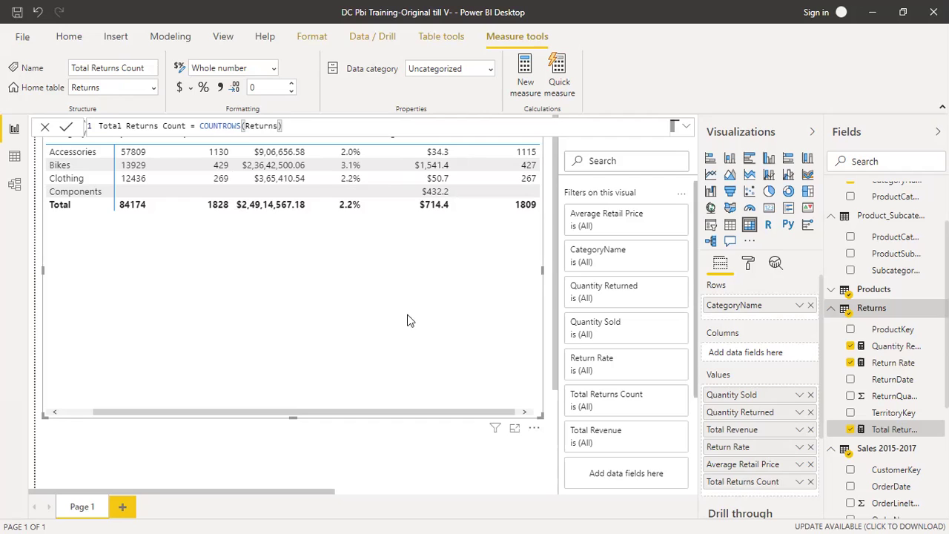
click(468, 465)
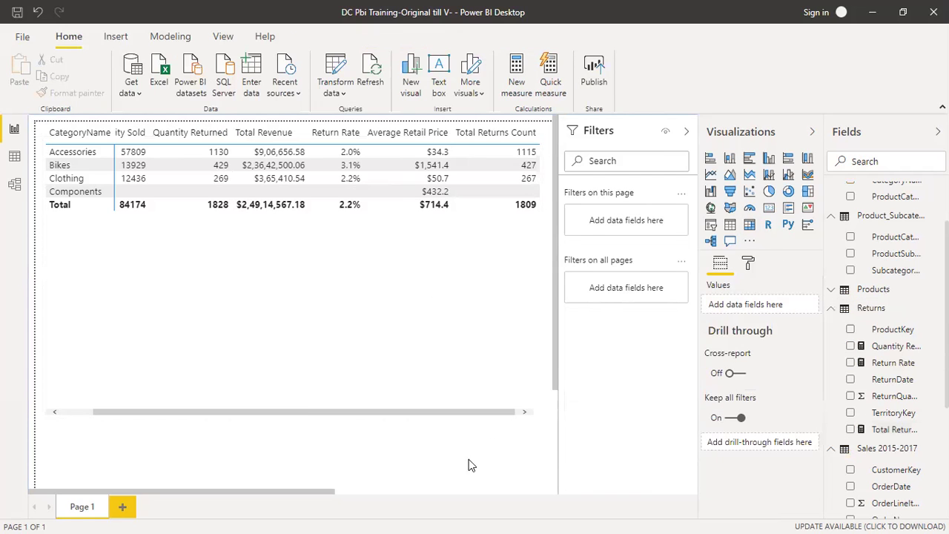
- Try the Total Returns Count formula as COUNT(Returns), and apply the matrix's offered fix to drop the measure
click(519, 170)
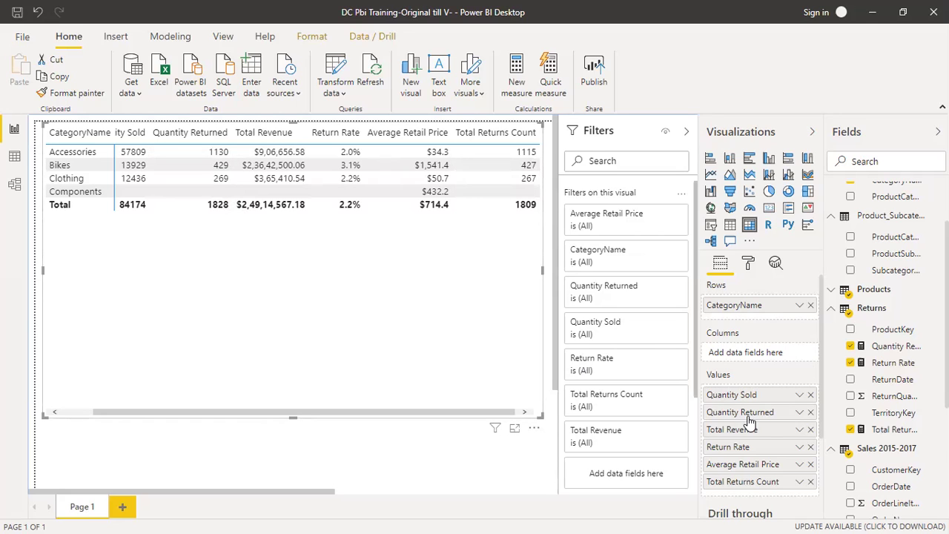
click(887, 430)
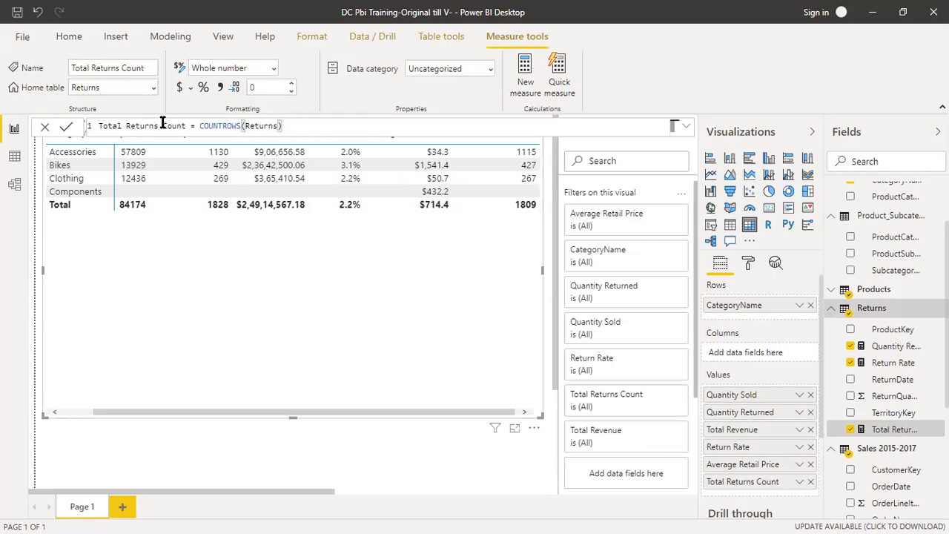
click(241, 126)
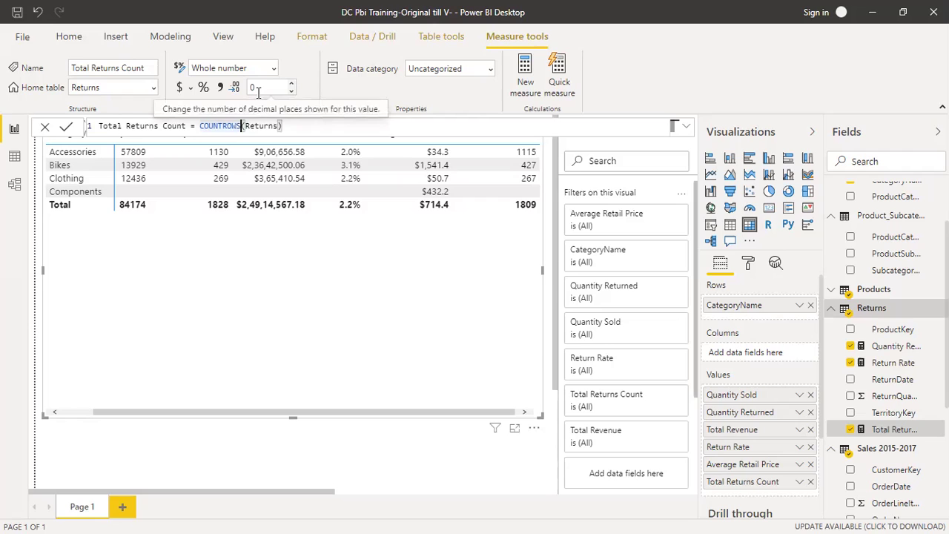
key(BackSpace)
key(BackSpace)
key(BackSpace)
key(BackSpace)
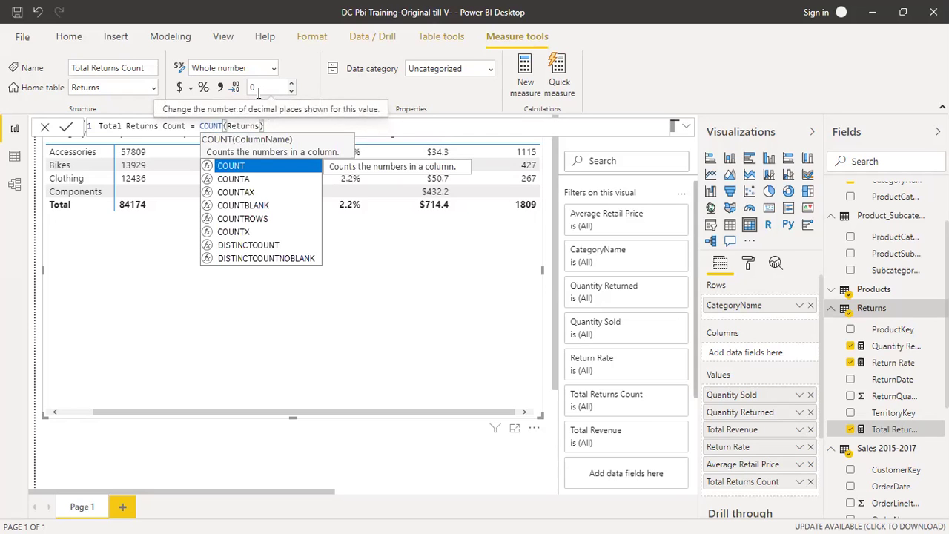
key(Right)
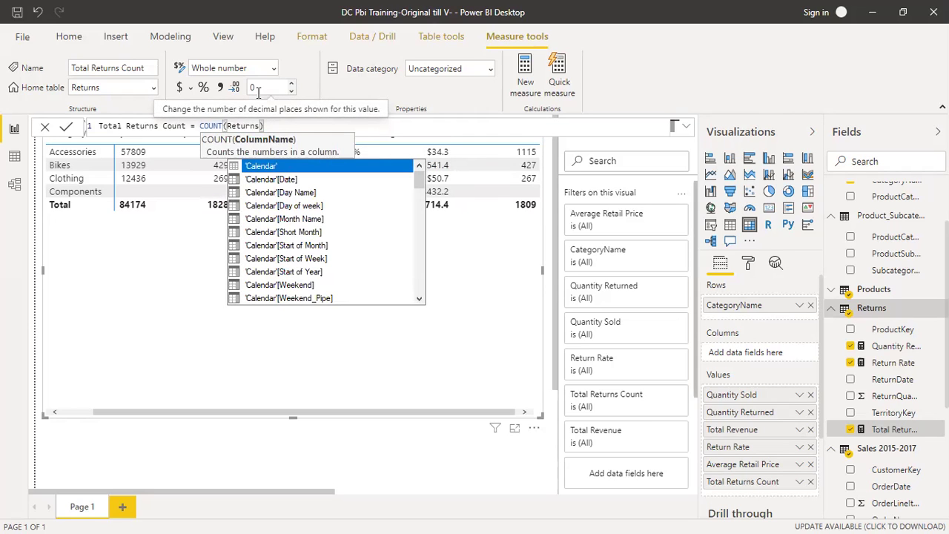
click(301, 128)
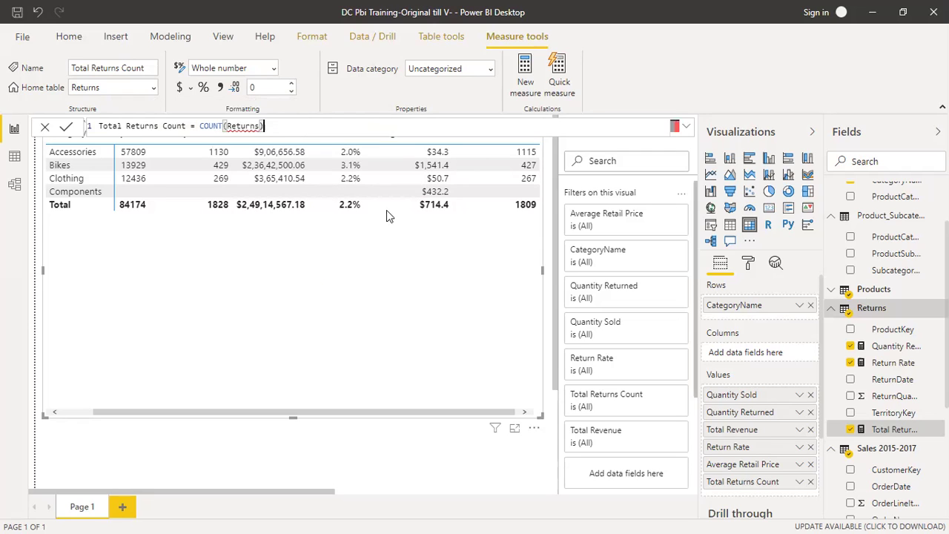
click(421, 442)
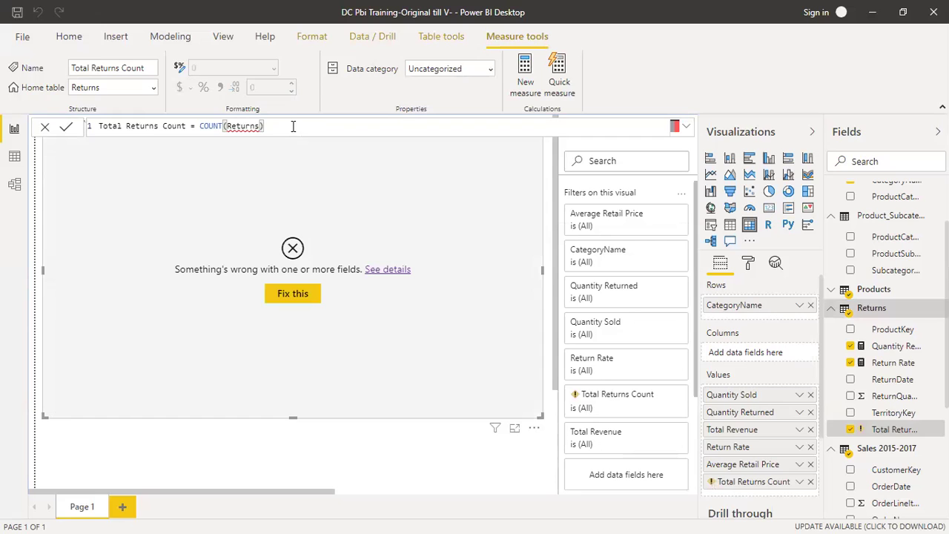
click(296, 298)
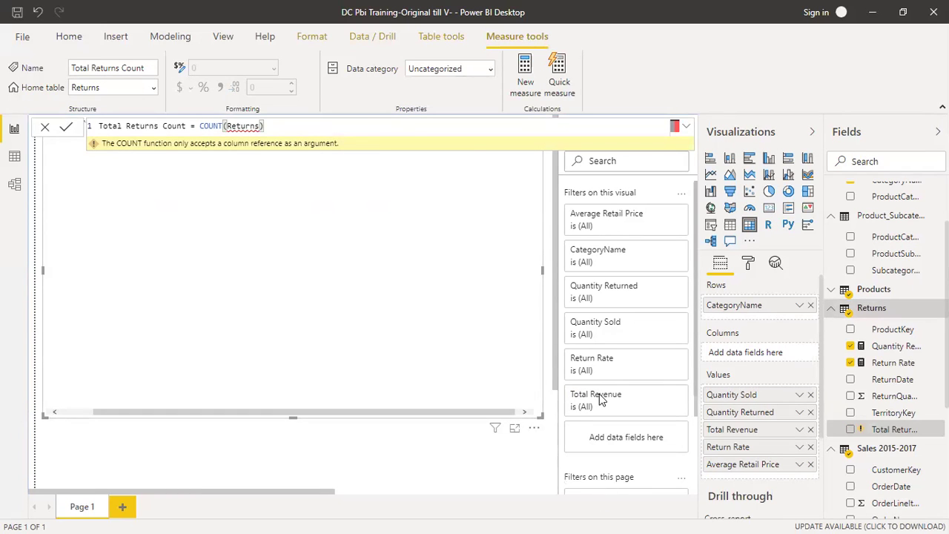
- Make the Total Returns Count formula count the ReturnQuantity column, as COUNT(Returns[ReturnQuantity])
click(297, 125)
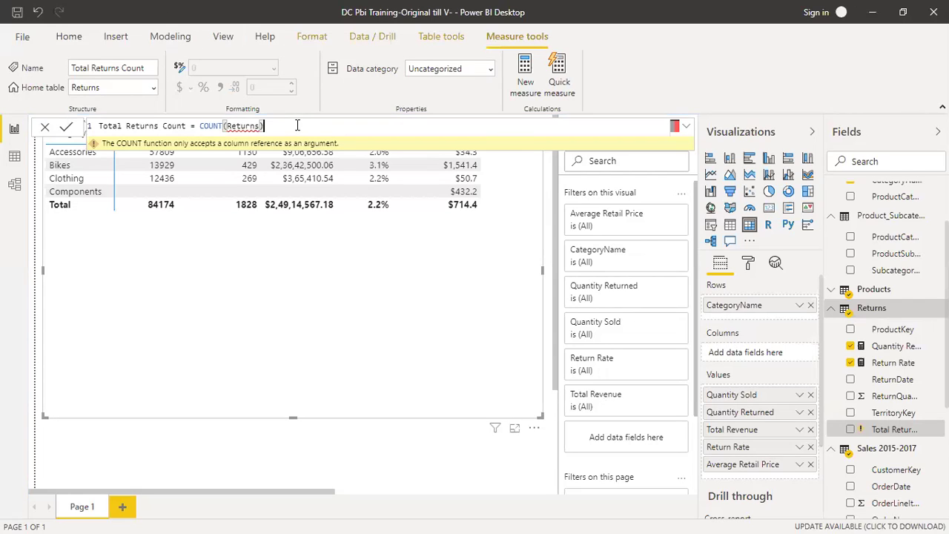
key(BackSpace)
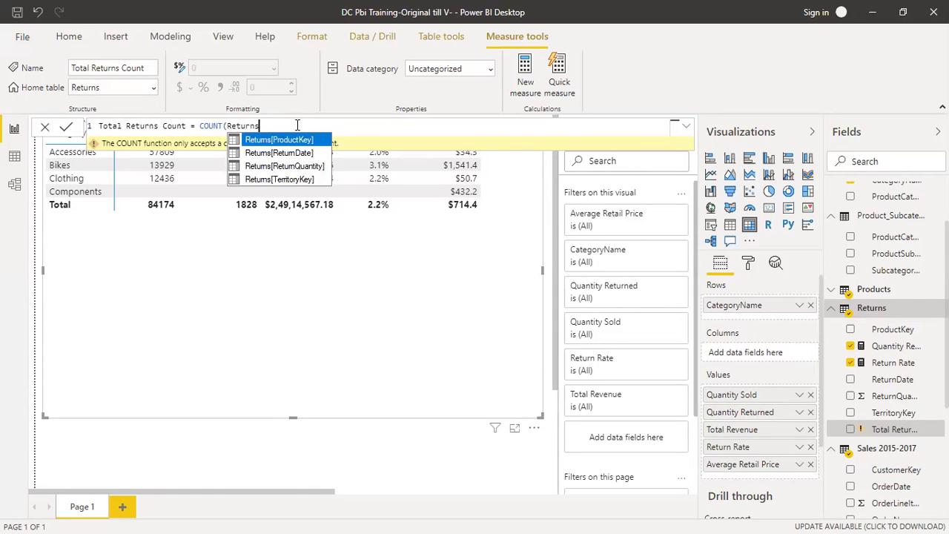
key(Down)
key(Down)
key(Tab)
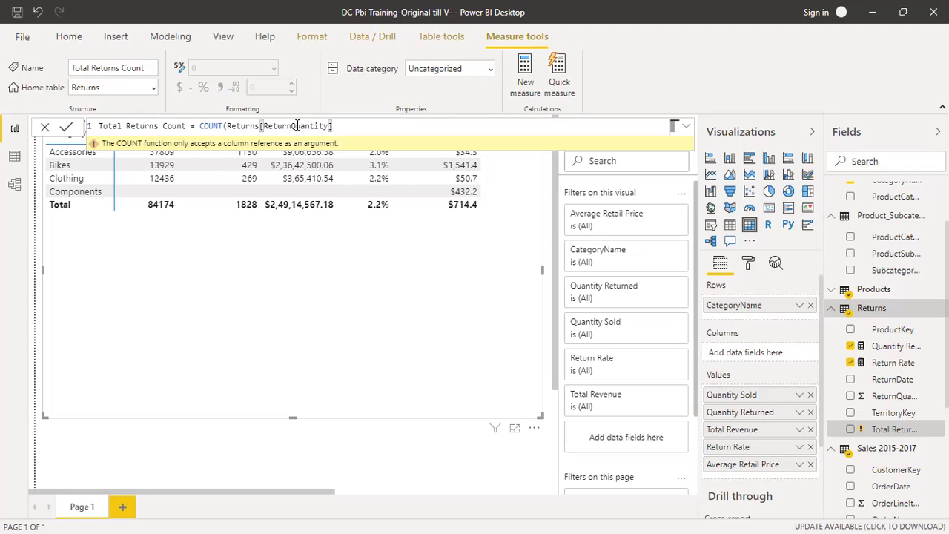
text())
click(67, 127)
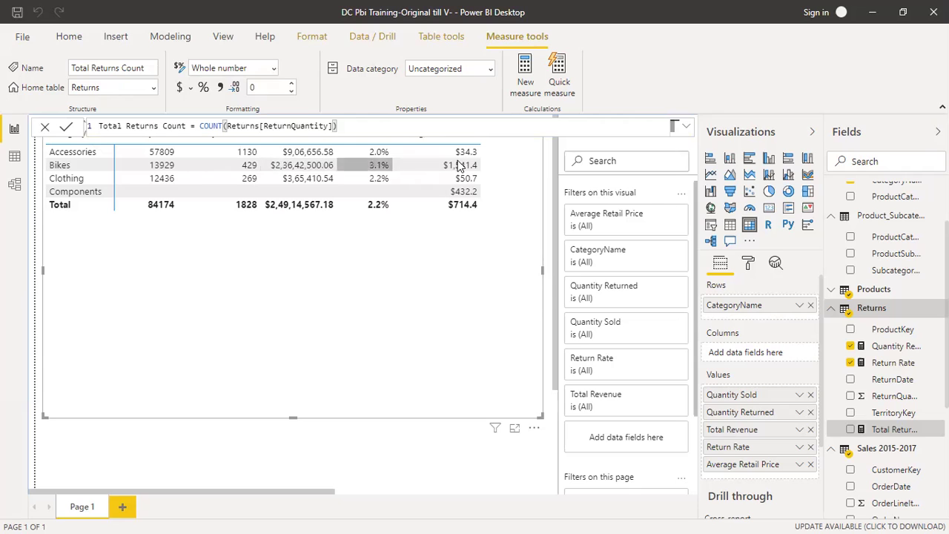
- Add the Total Returns Count measure back to the matrix's values after Average Retail Price
click(514, 471)
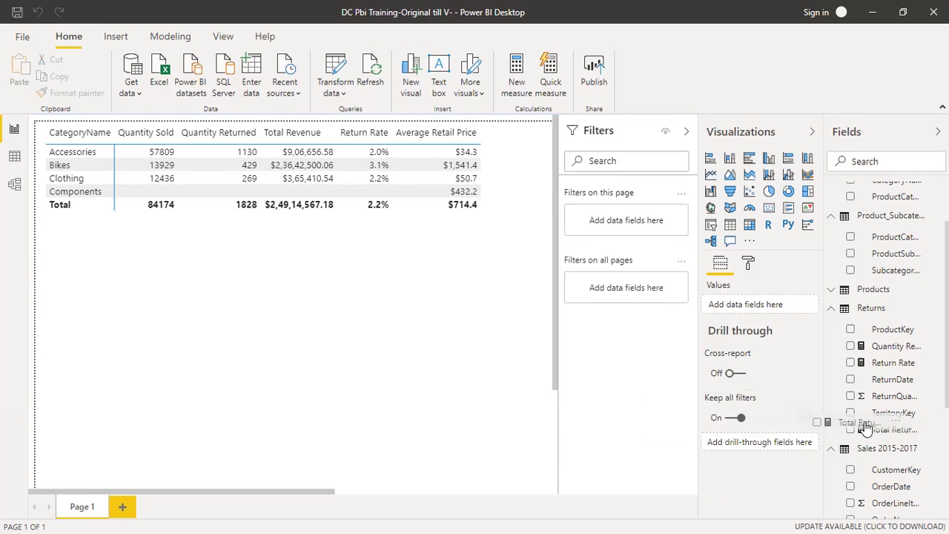
click(302, 248)
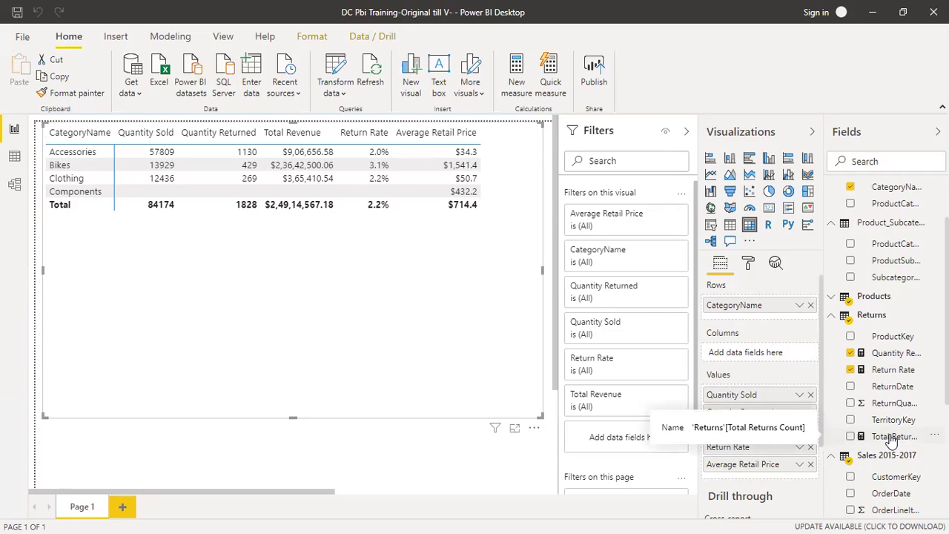
drag(894, 441, 755, 478)
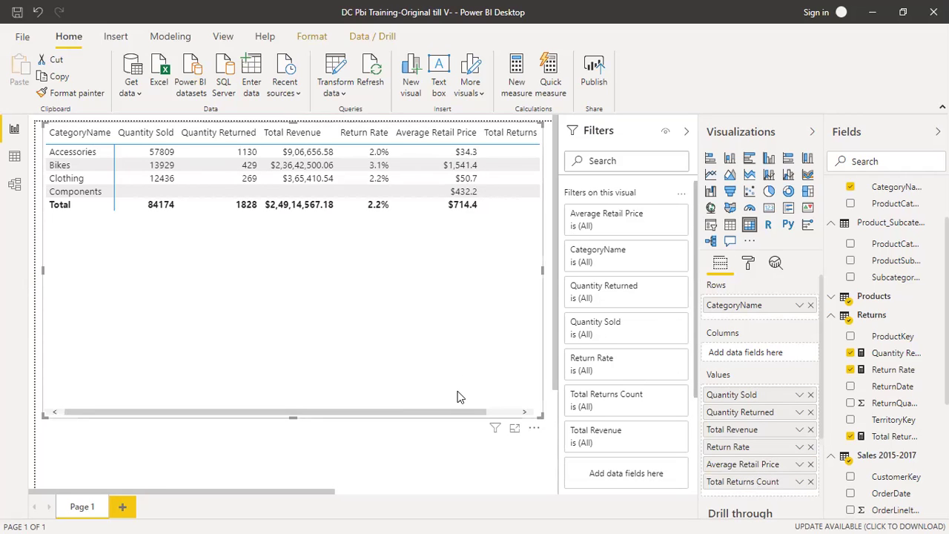
drag(466, 413, 522, 413)
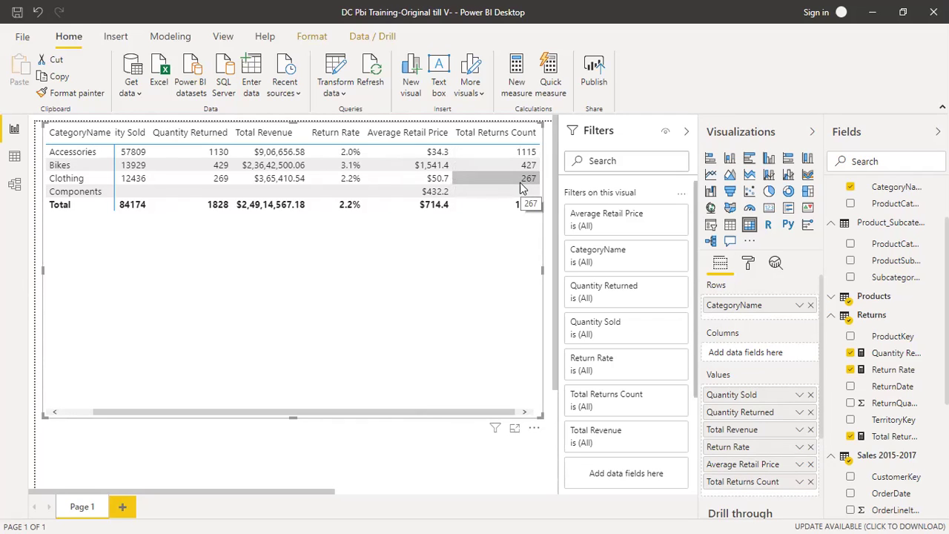
- Change the function in the Total Returns Count formula to COUNTA, keeping Returns[ReturnQuantity] as its argument
click(893, 439)
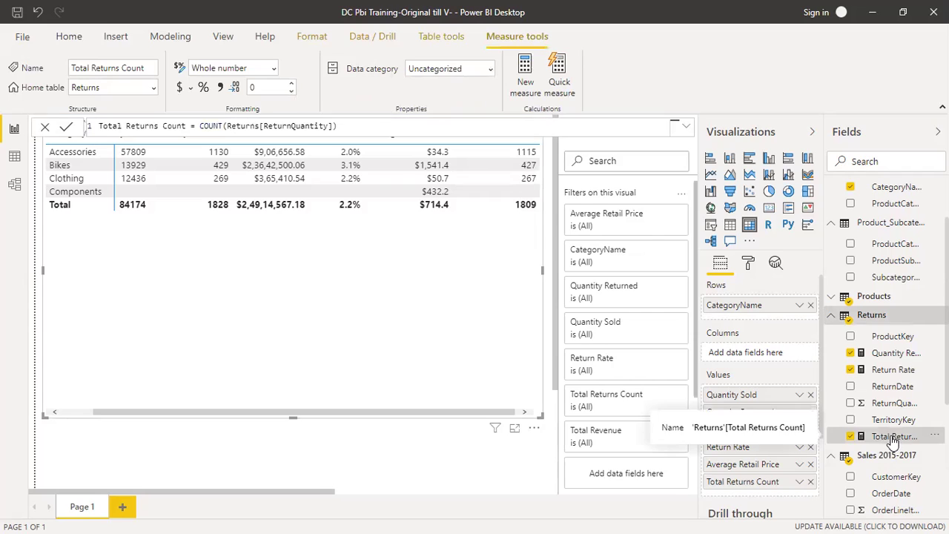
click(223, 126)
text(A)
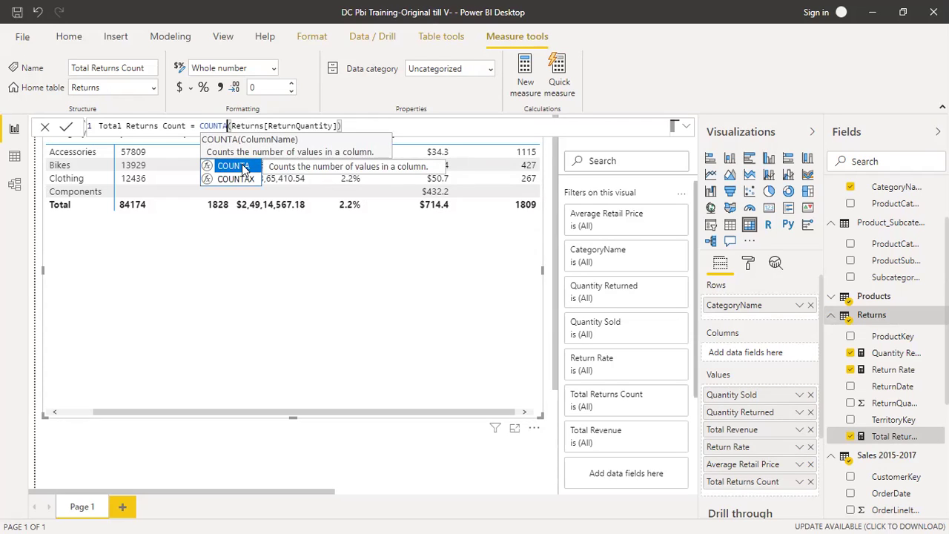
click(423, 458)
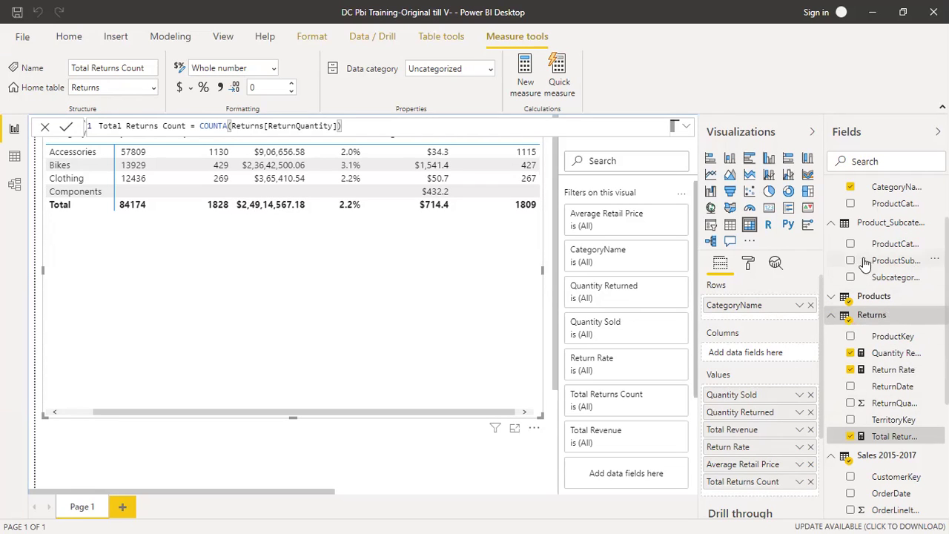
- Collapse the Product_Subcategory and Returns tables, and start a new measure named Total Orders in the Sales 2015-2017 table
click(831, 223)
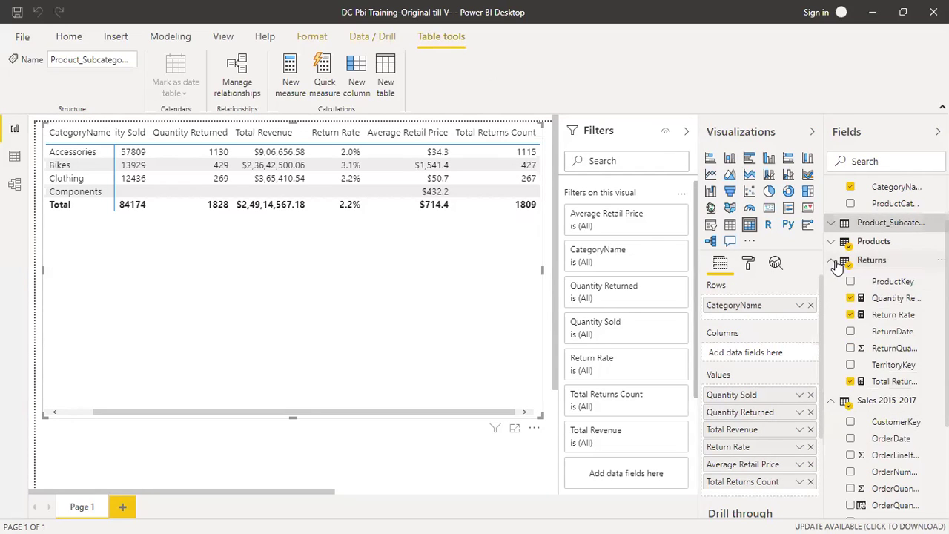
click(829, 259)
right_click(890, 275)
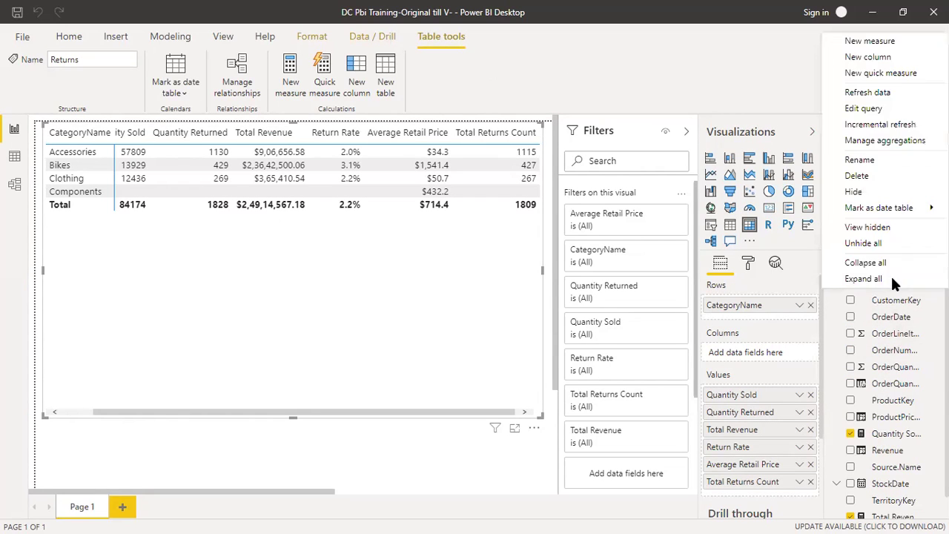
click(870, 42)
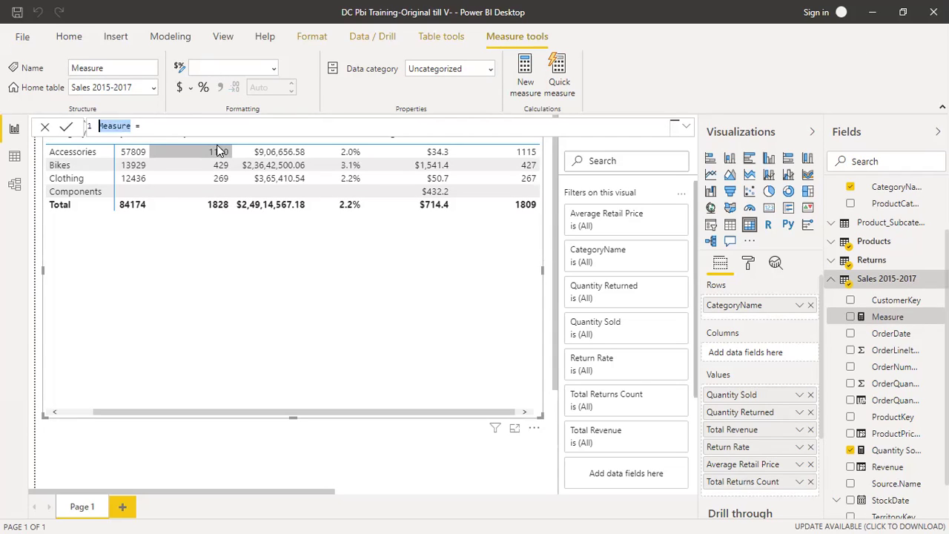
text(Total Orders)
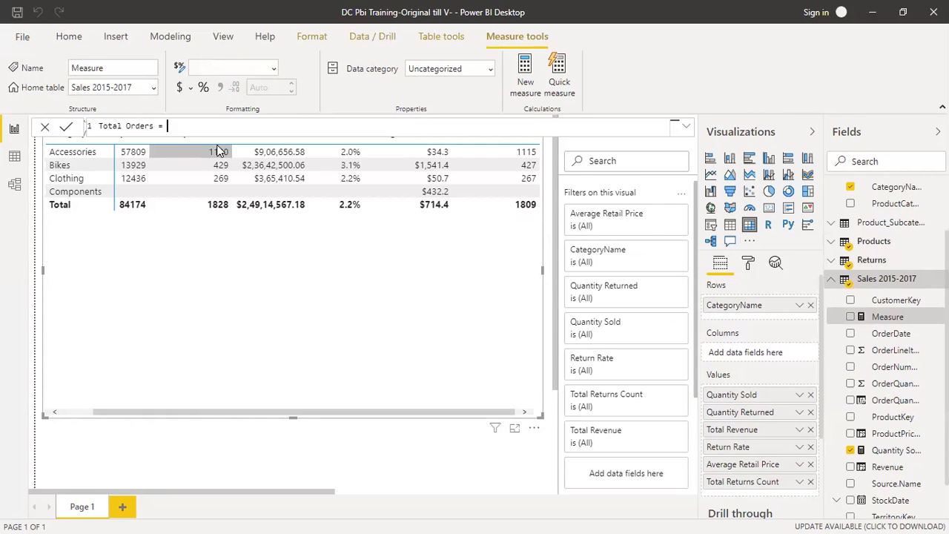
- Define Total Orders as DISTINCTCOUNT('Sales 2015-2017'[OrderNumber])
text(Dis)
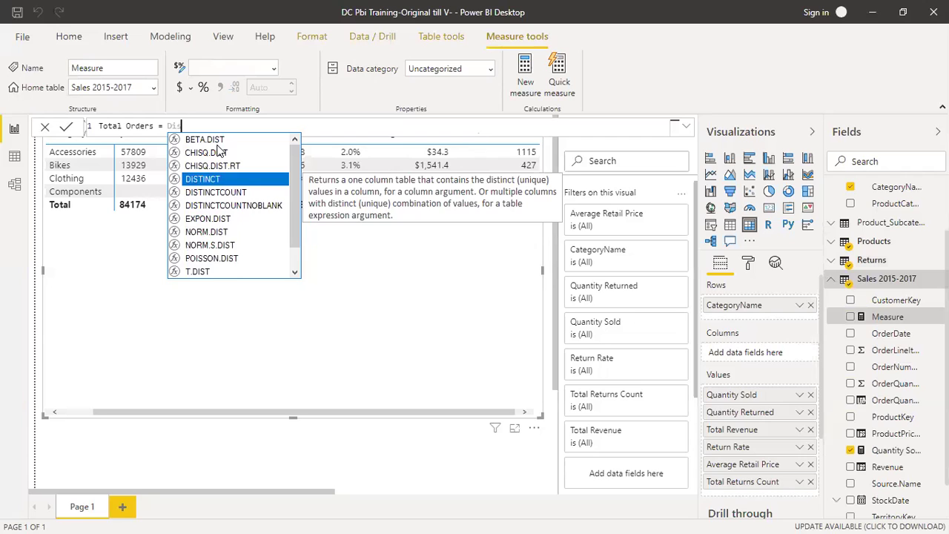
text(ti)
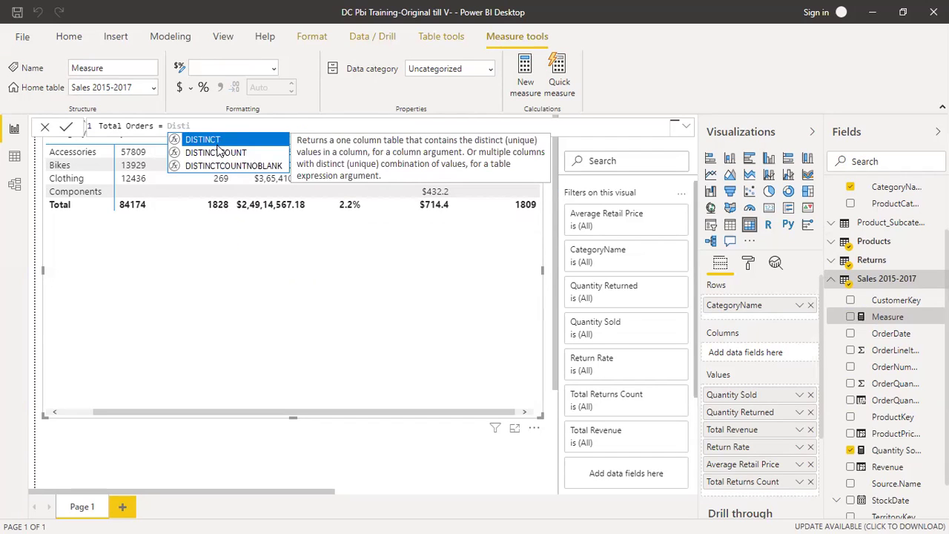
key(Down)
key(Tab)
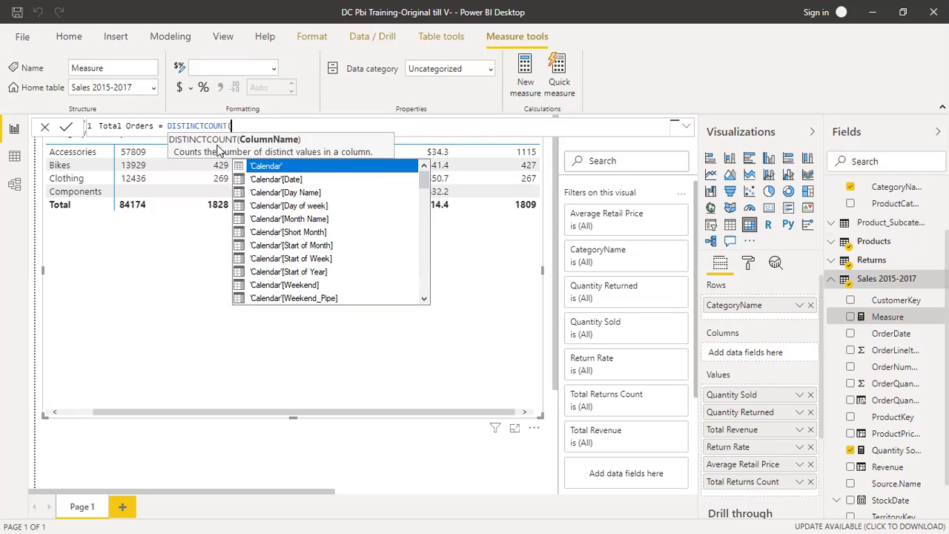
text(order)
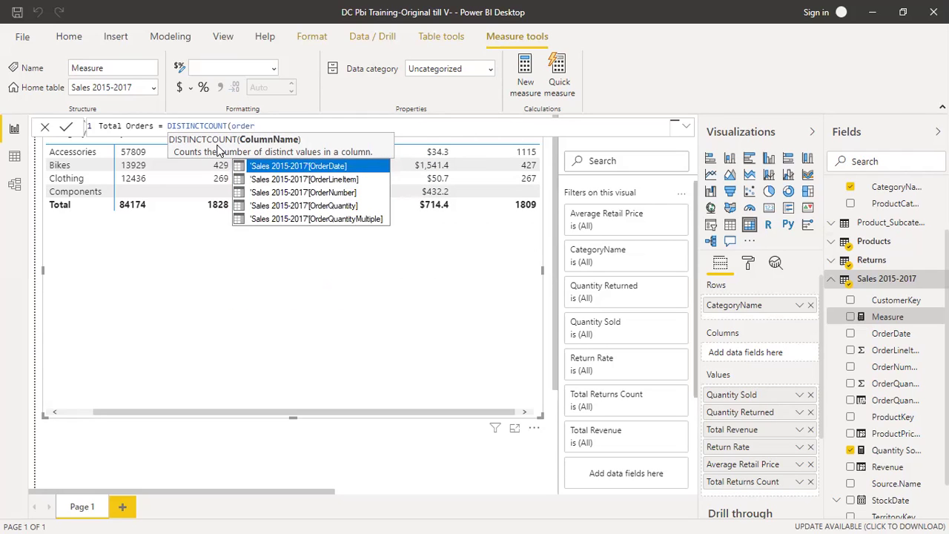
key(Down)
key(Down)
key(Tab)
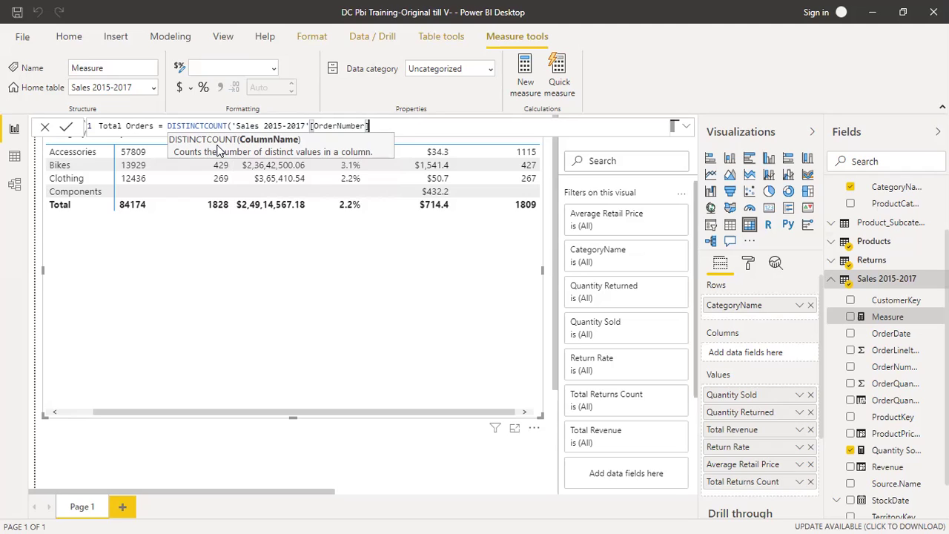
text())
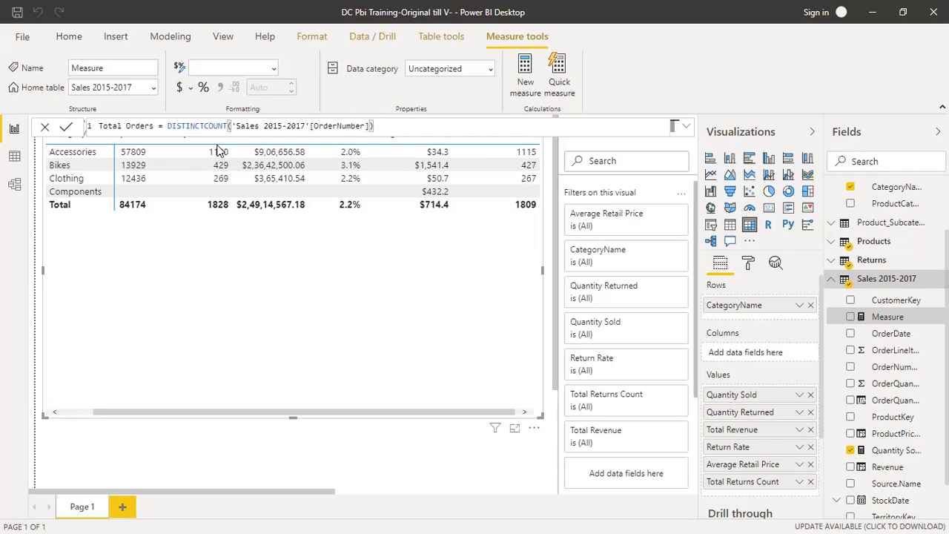
key(Return)
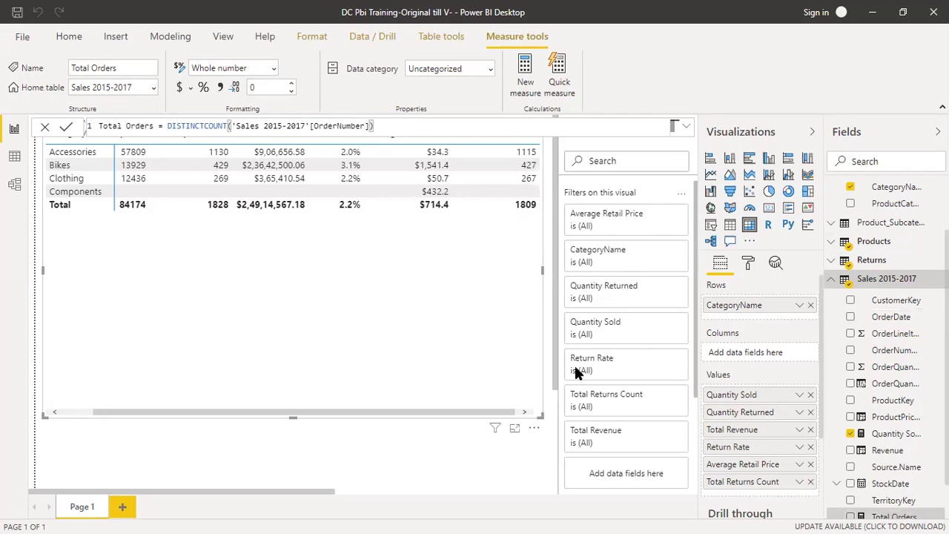
click(487, 459)
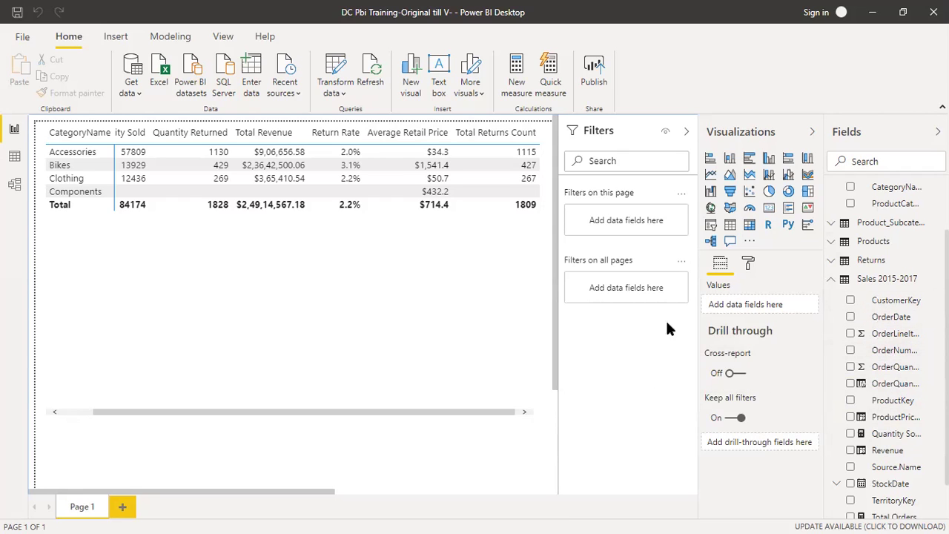
- Add the Total Orders measure to the matrix's values after Total Returns Count and bring its column into view
click(496, 343)
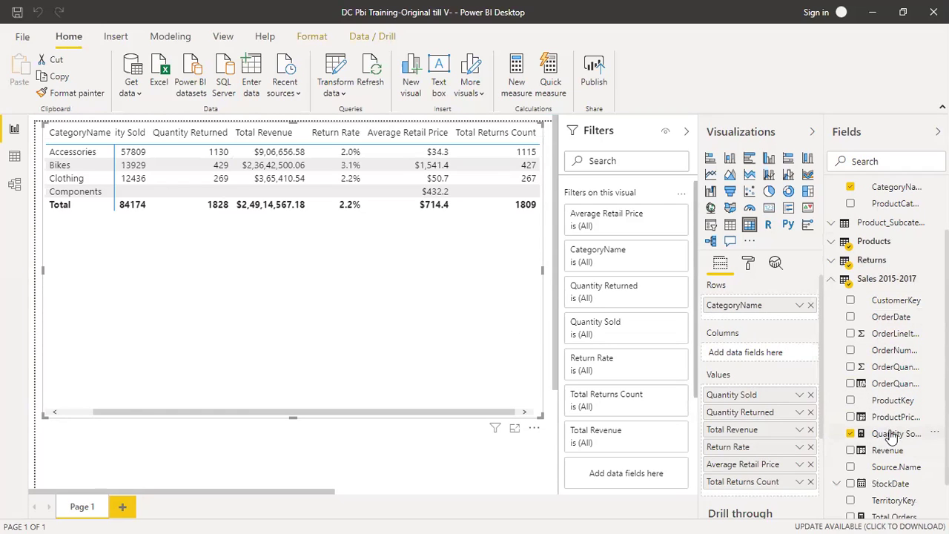
scroll(886, 416, down, 1)
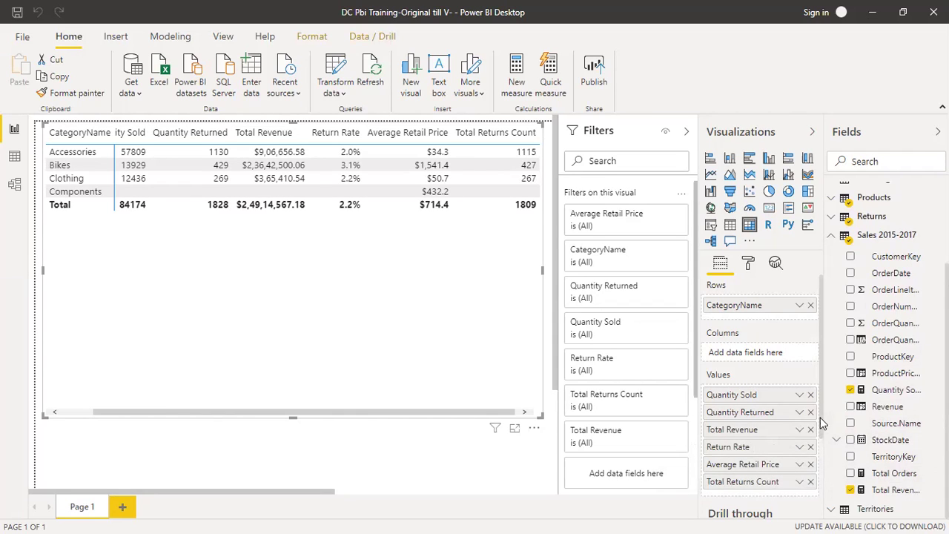
scroll(820, 430, down, 2)
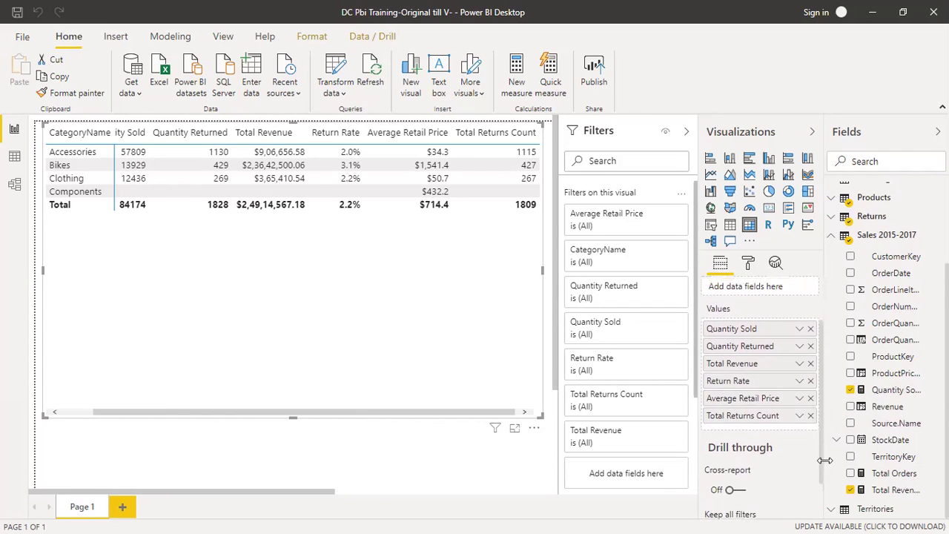
scroll(825, 461, up, 1)
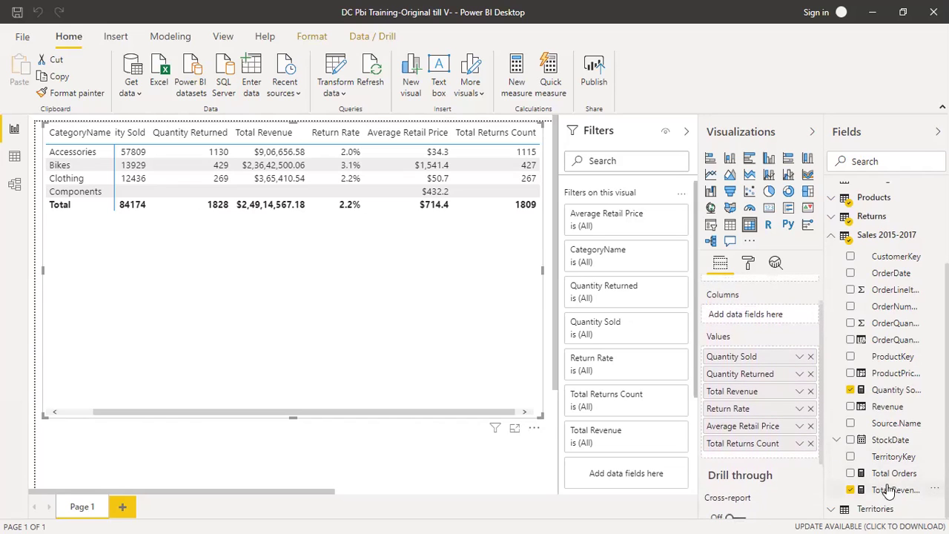
drag(892, 473, 777, 460)
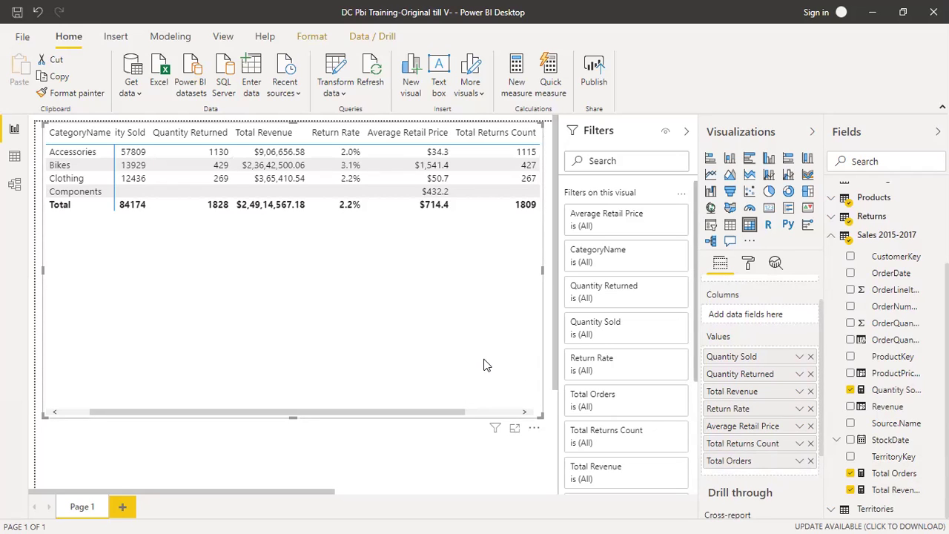
click(464, 446)
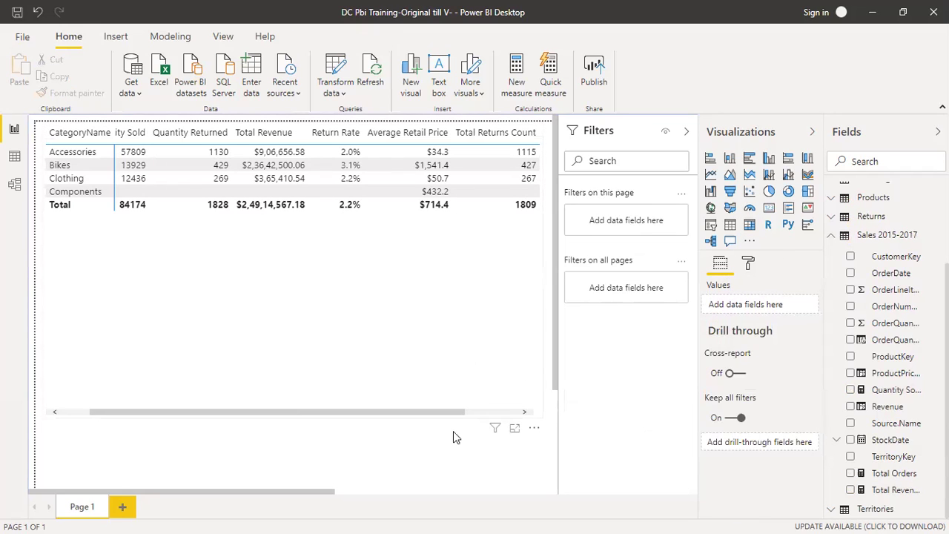
drag(449, 412, 552, 413)
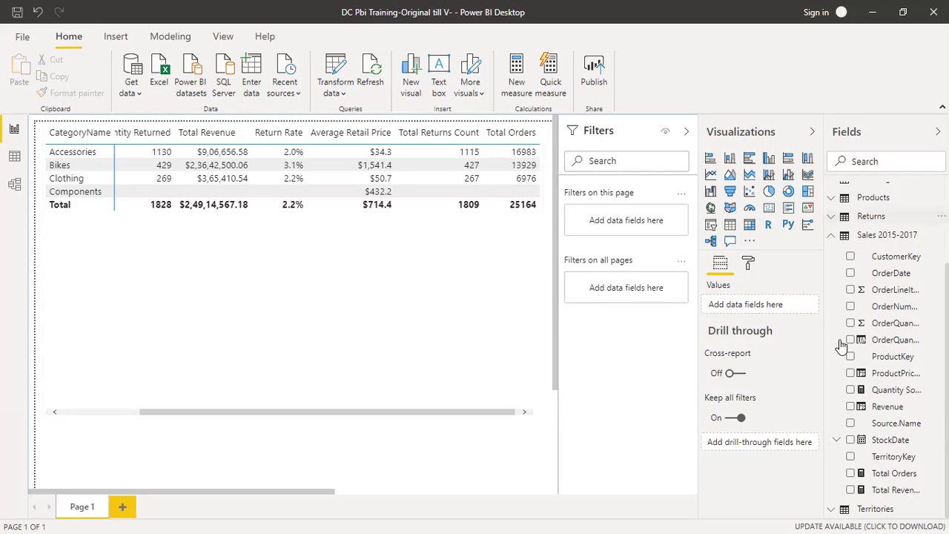
- Open the formula of the Total Orders measure in the Sales 2015-2017 table
click(893, 473)
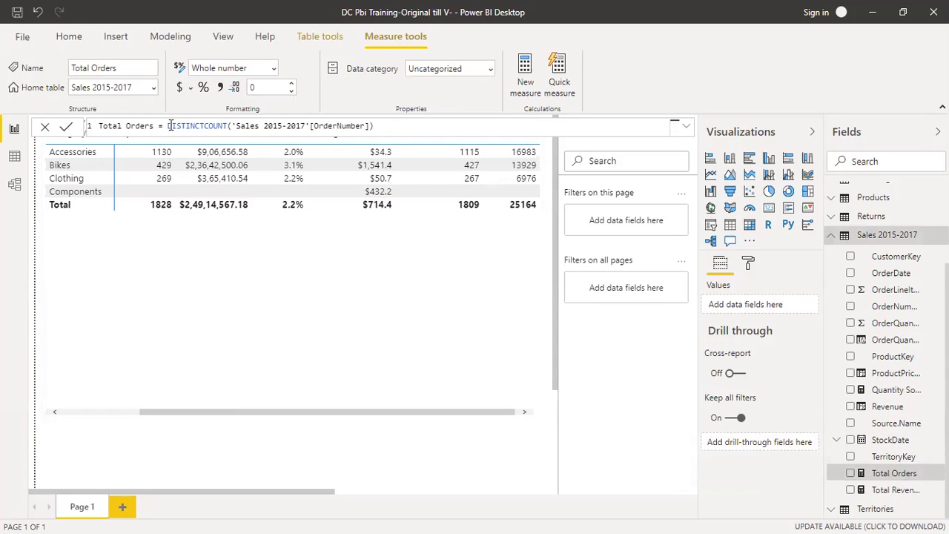